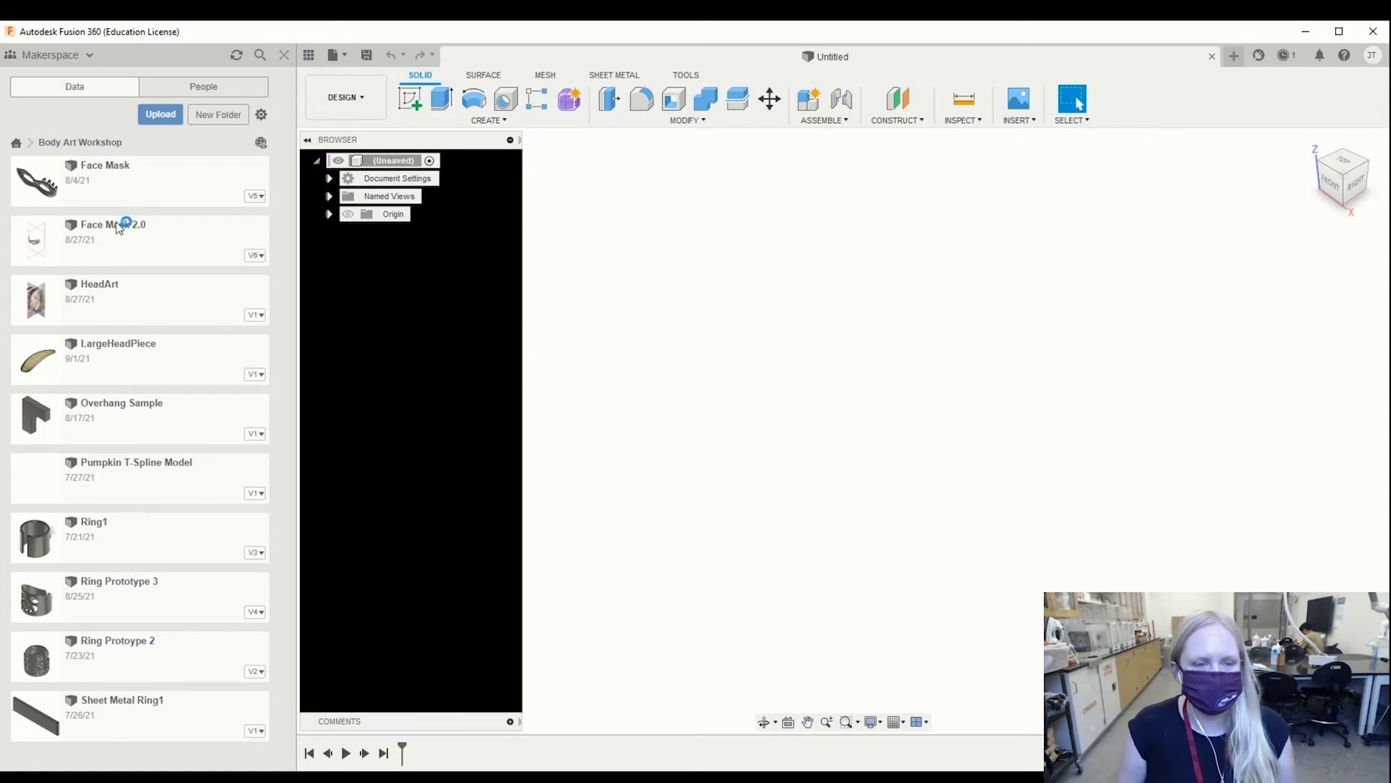
Step: Open the Ring Prototype 3 design from the Body Art Workshop project
left_click(285, 56)
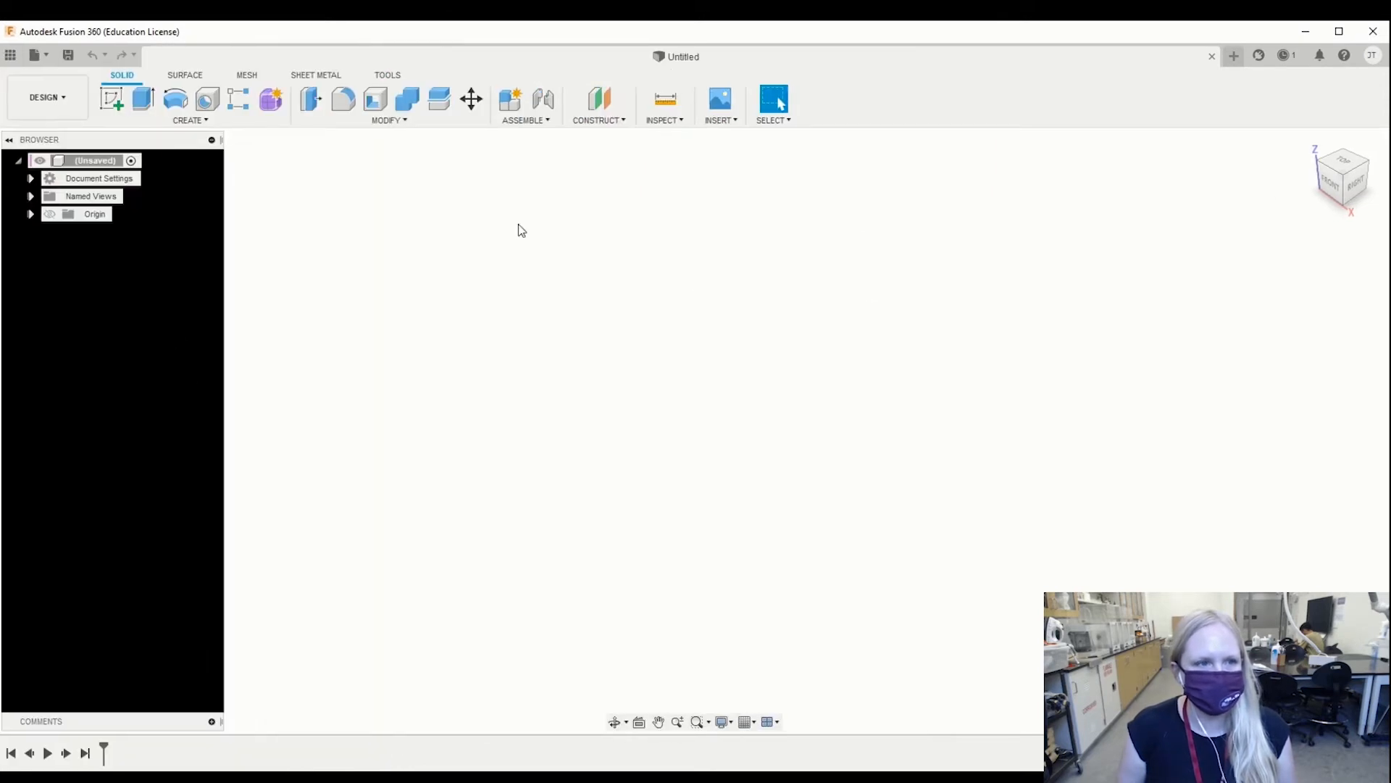
left_click(10, 56)
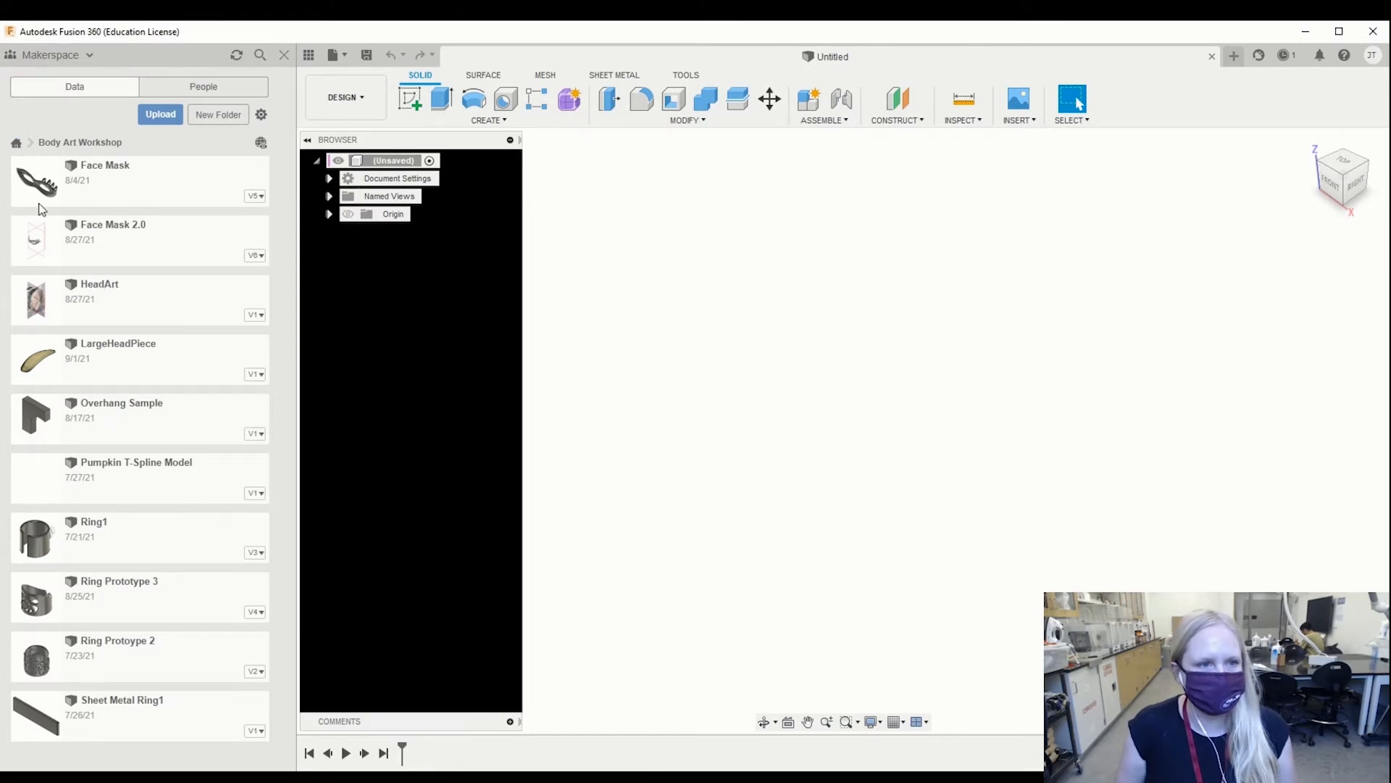
left_click(20, 145)
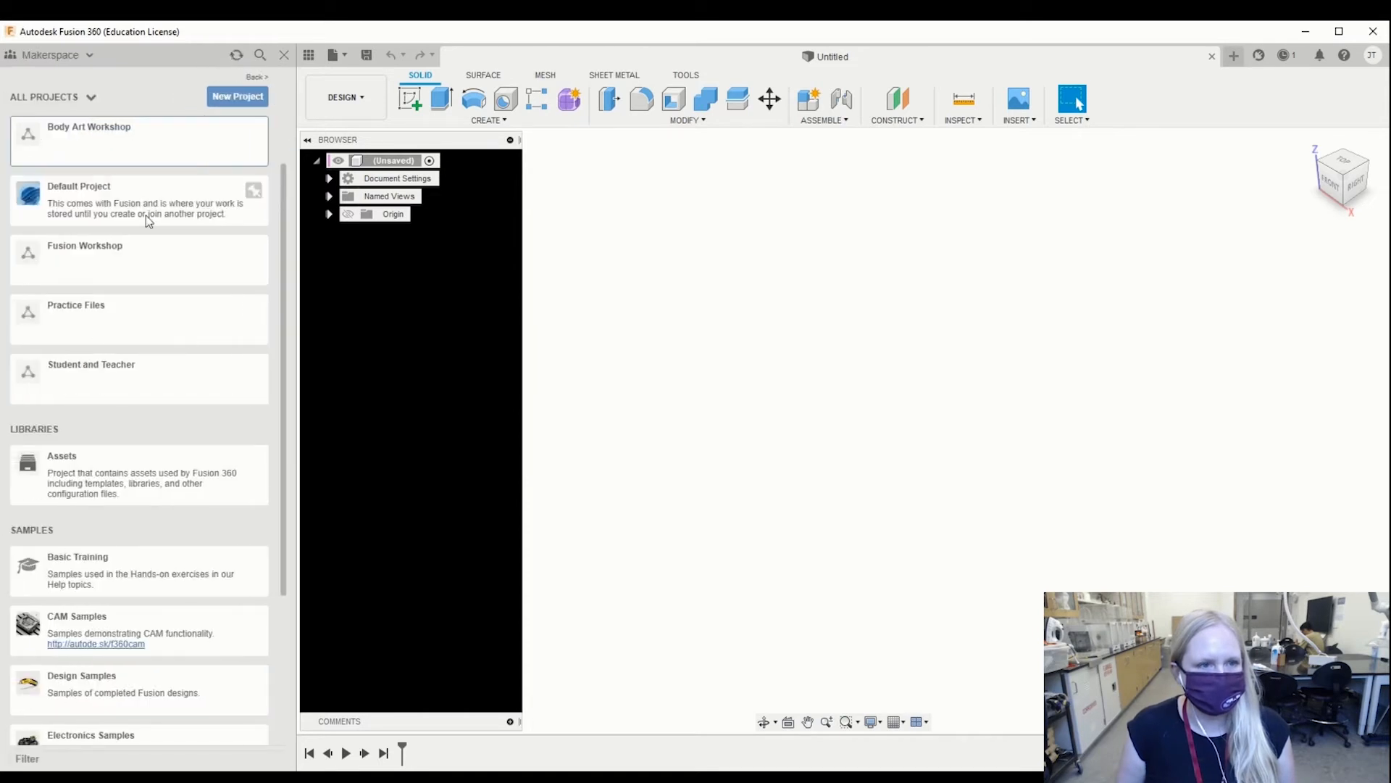
left_click(115, 132)
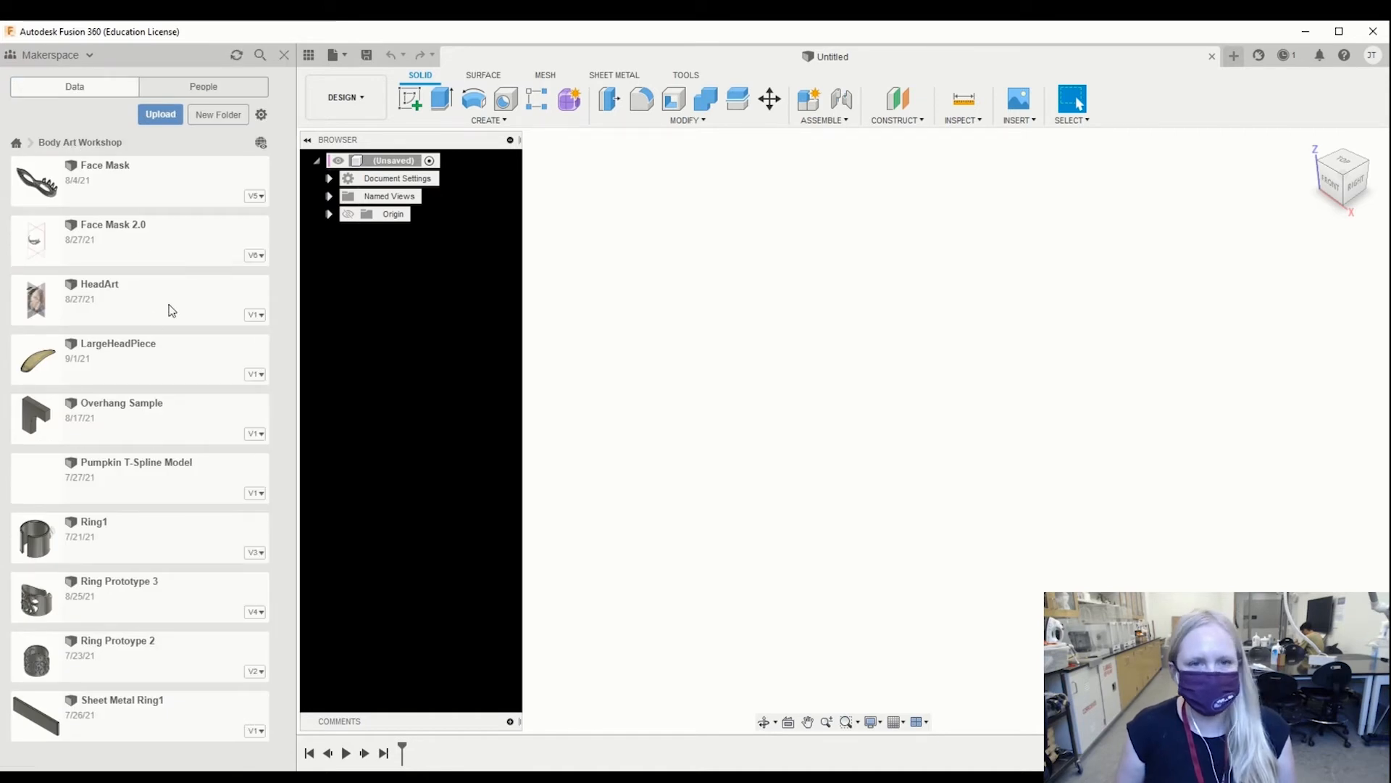
double_click(102, 601)
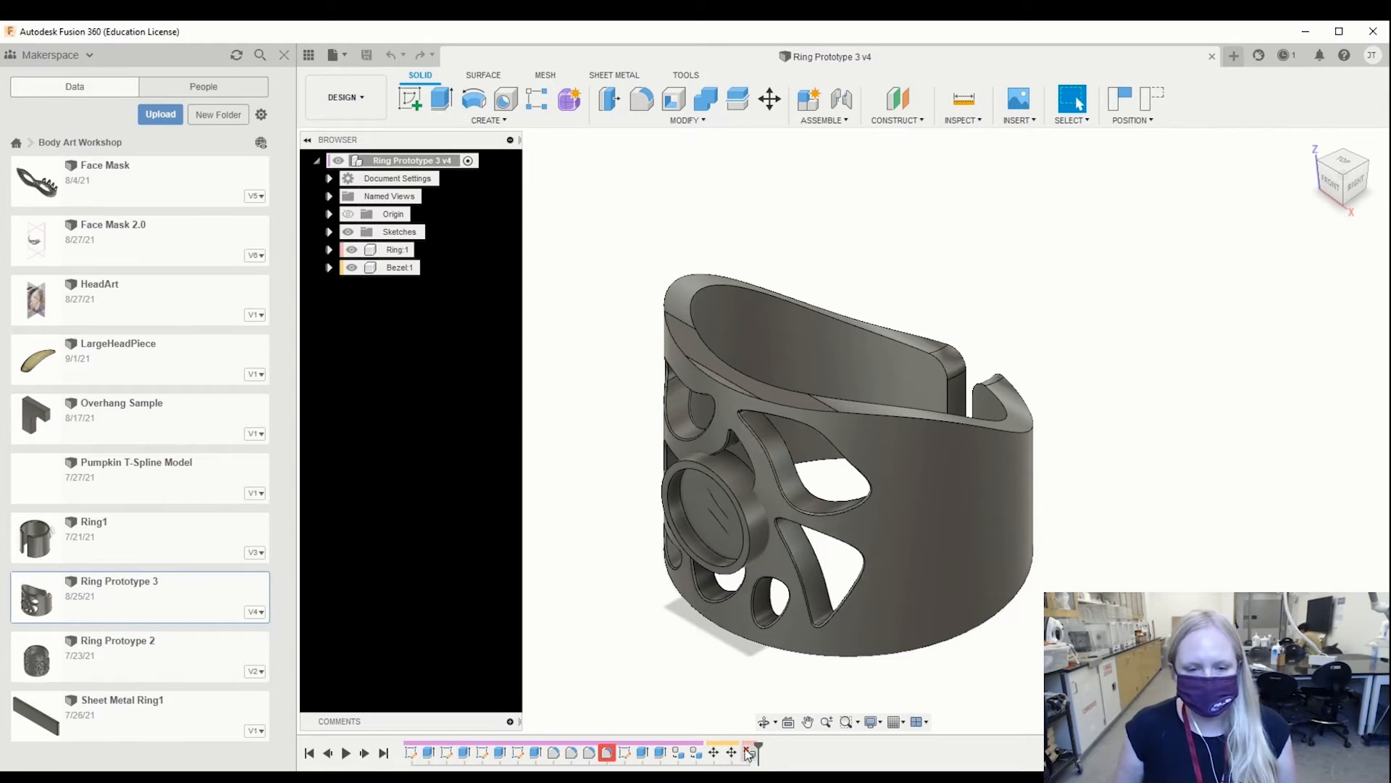
Step: Open the sketch of the ring's cutout shapes from the design history for viewing and close it again
left_click(447, 753)
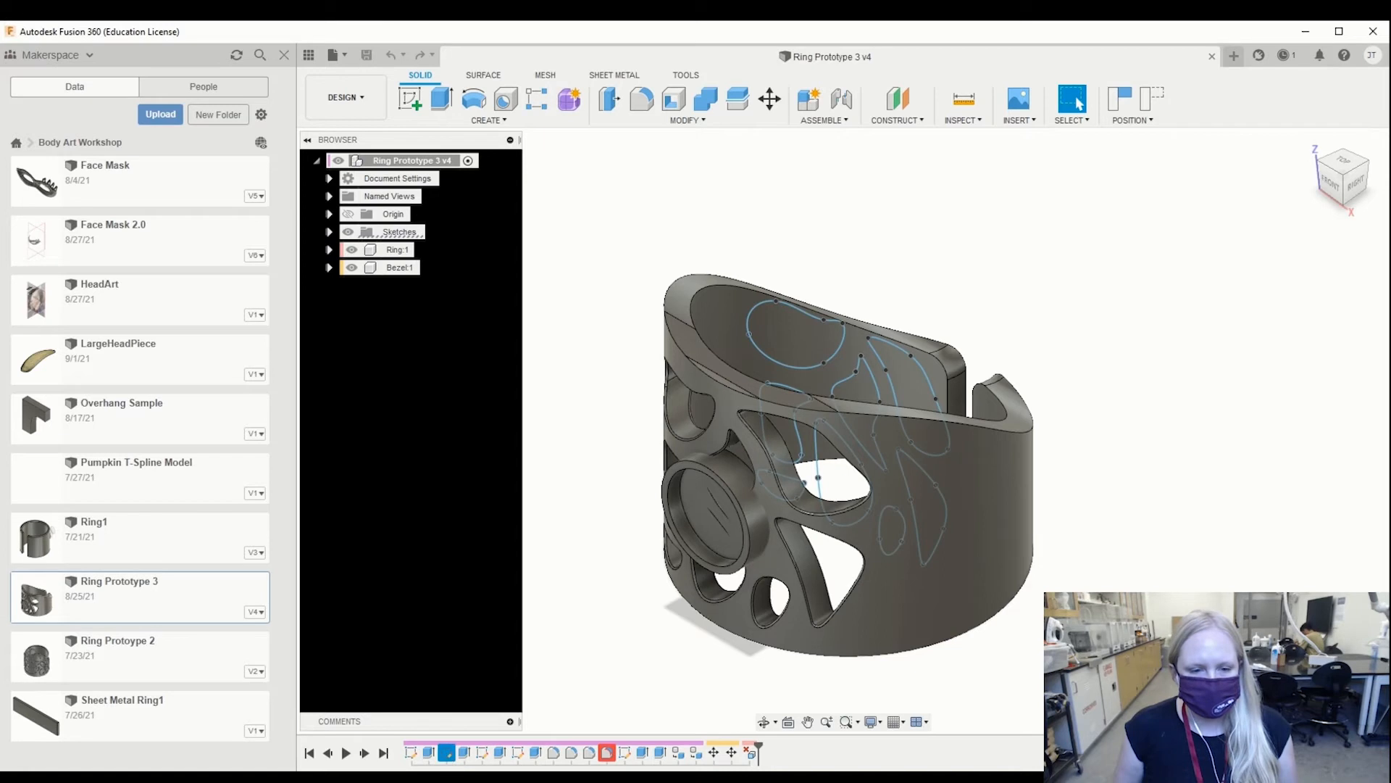
double_click(447, 753)
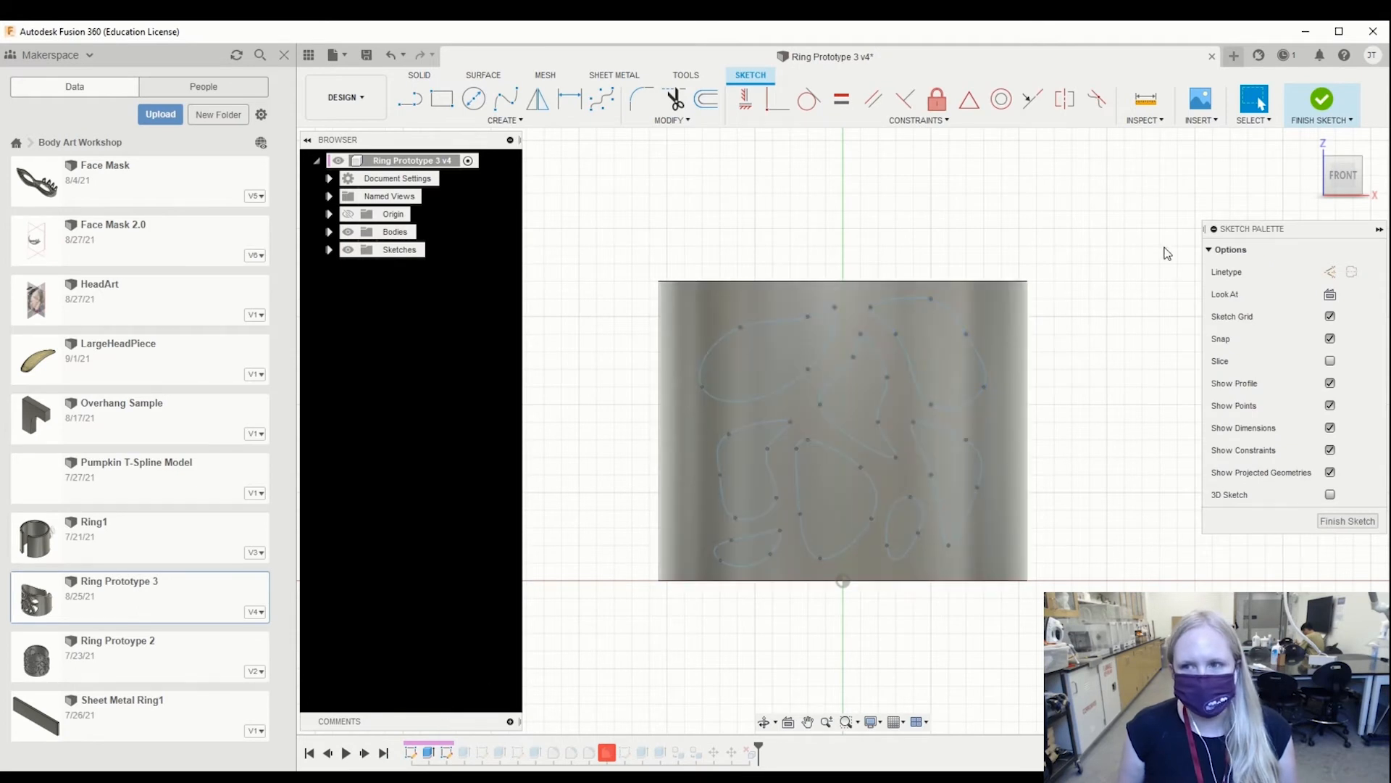
left_click(1326, 102)
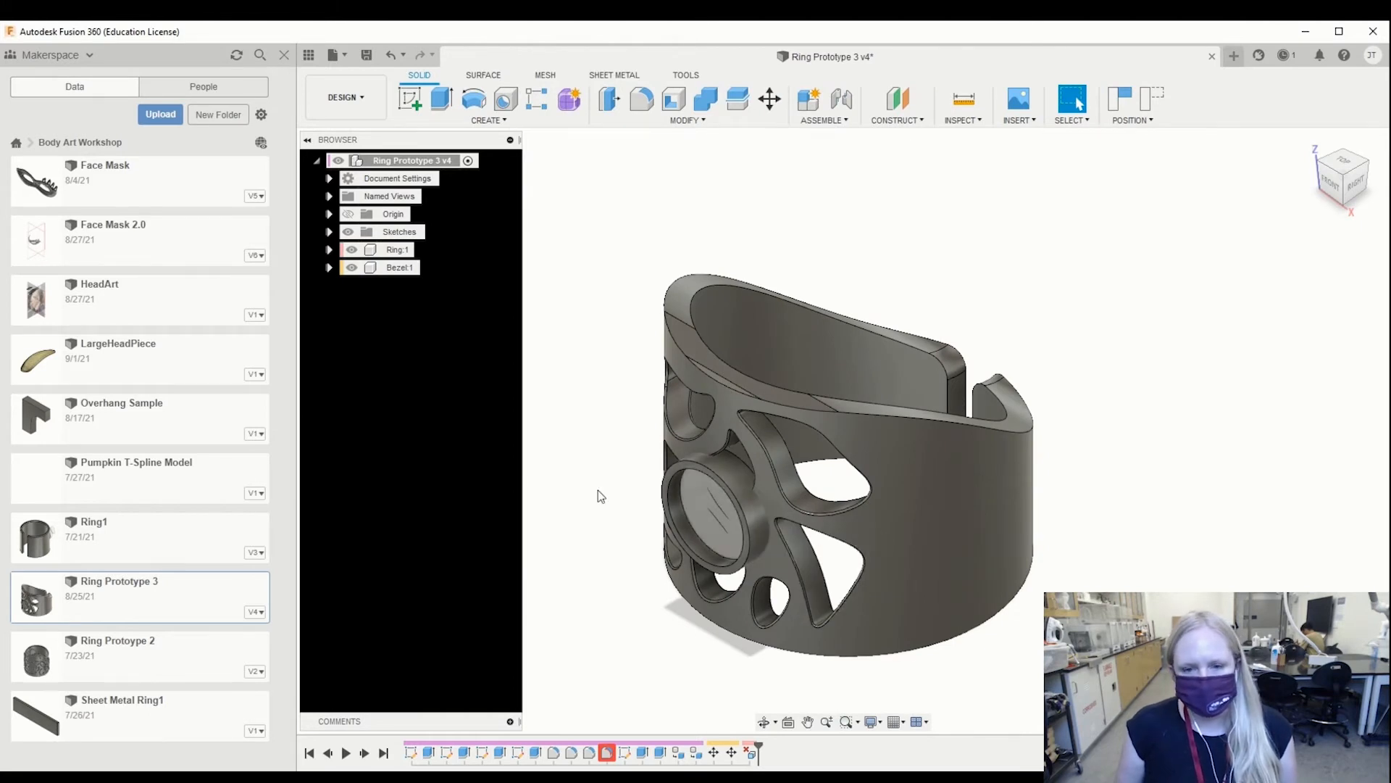
Step: Examine the ring's band and cutouts at different zoom levels and from an angle facing the bezel
middle_click_drag(791, 538, 745, 505)
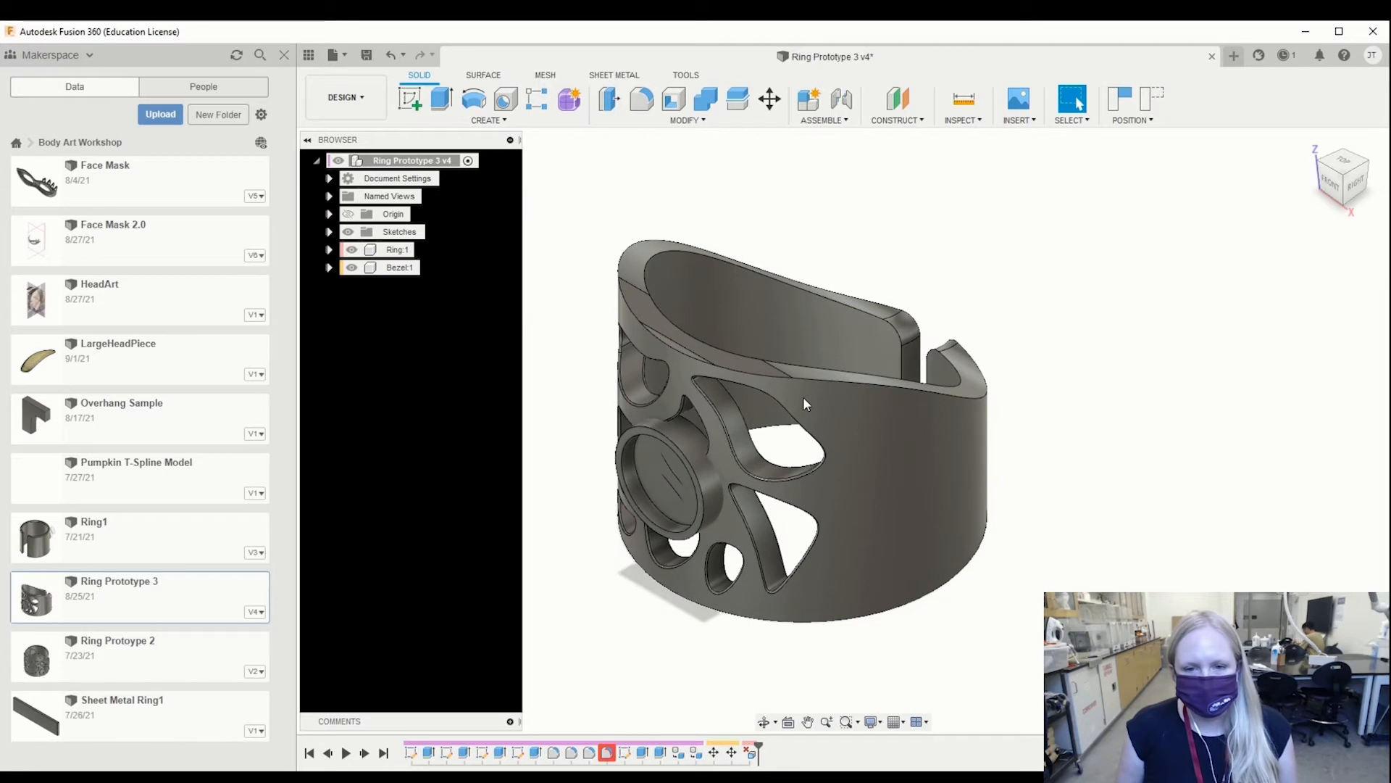
key("q")
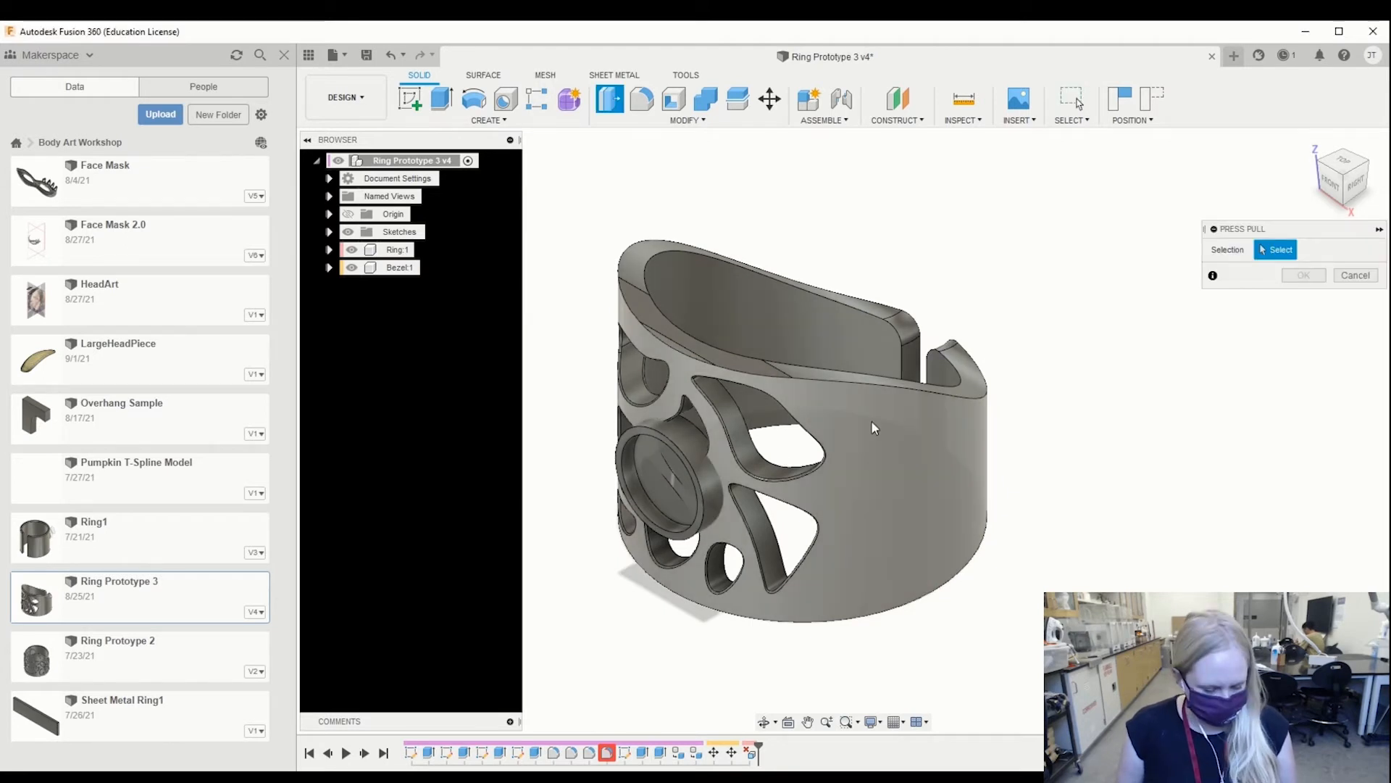
mouse_move(883, 445)
middle_mouse_down()
mouse_move(897, 420)
mouse_move(877, 447)
middle_mouse_up()
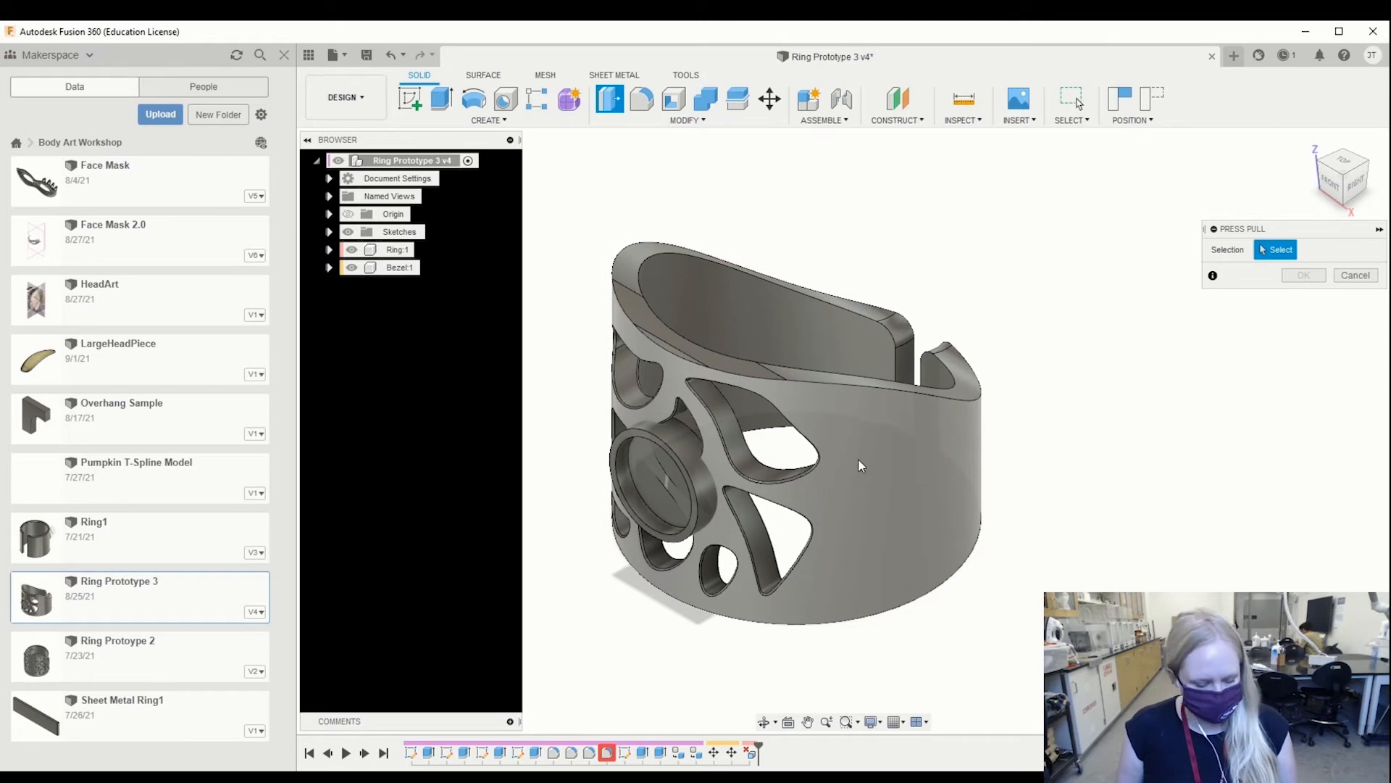
middle_click_drag(857, 464, 863, 454)
scroll(858, 454, "up", 2)
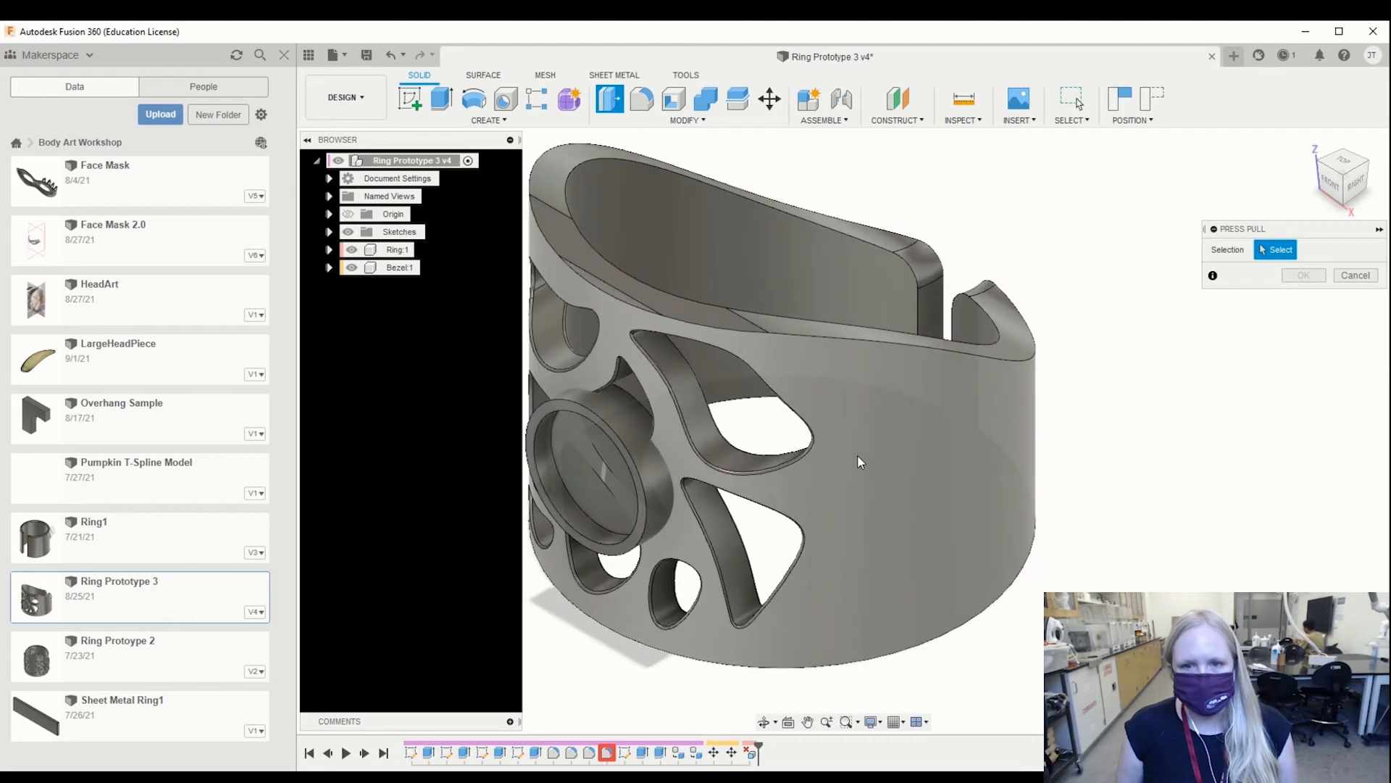
scroll(858, 455, "down", 2)
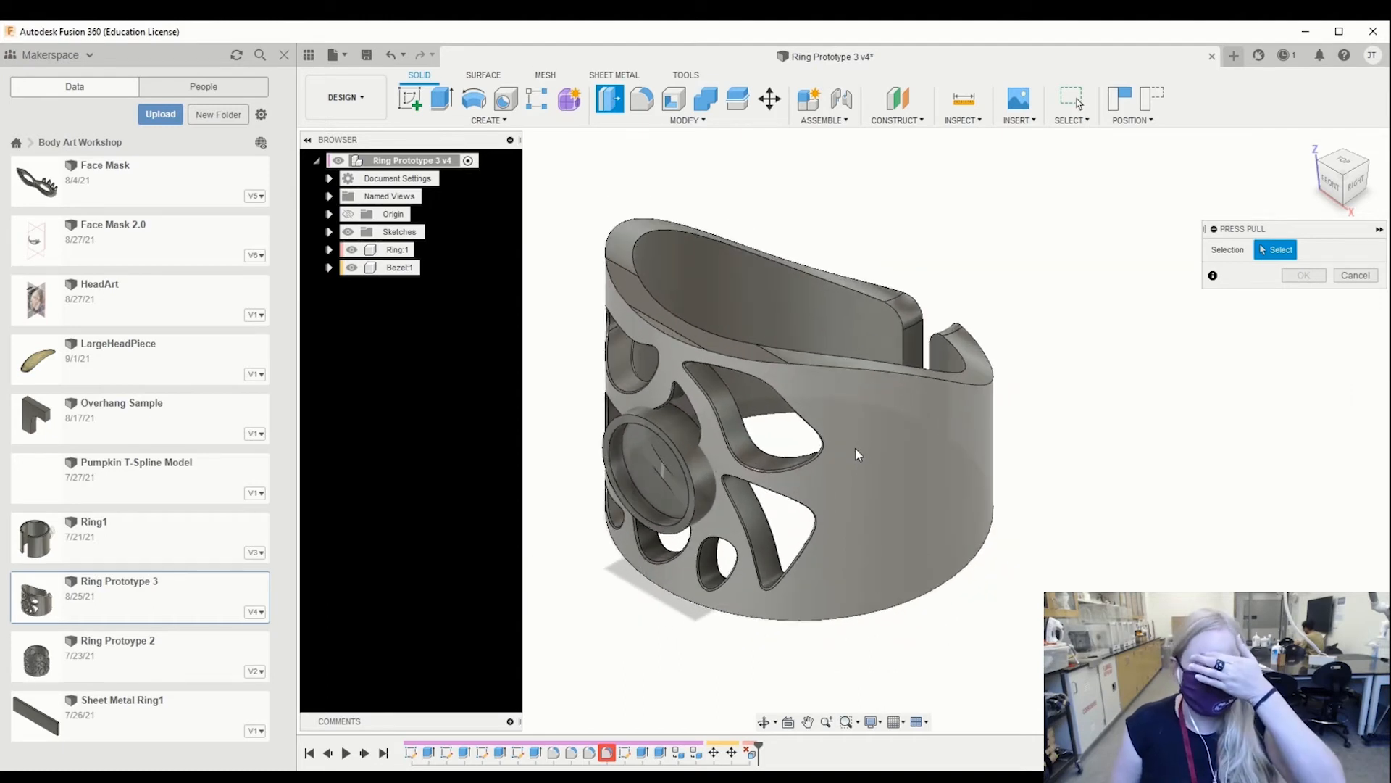
scroll(862, 446, "up", 2)
scroll(864, 450, "down", 2)
scroll(864, 449, "up", 1)
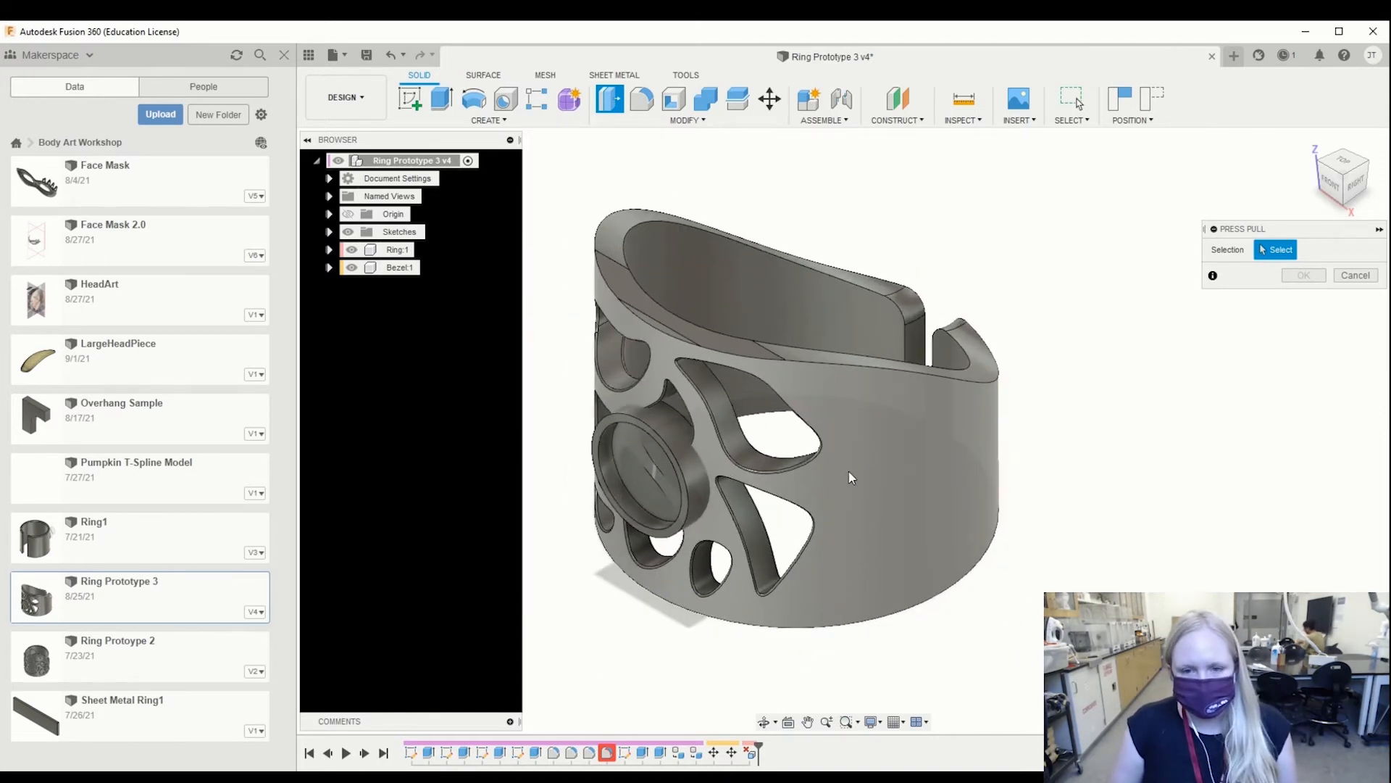
scroll(837, 468, "up", 1)
scroll(837, 468, "down", 3)
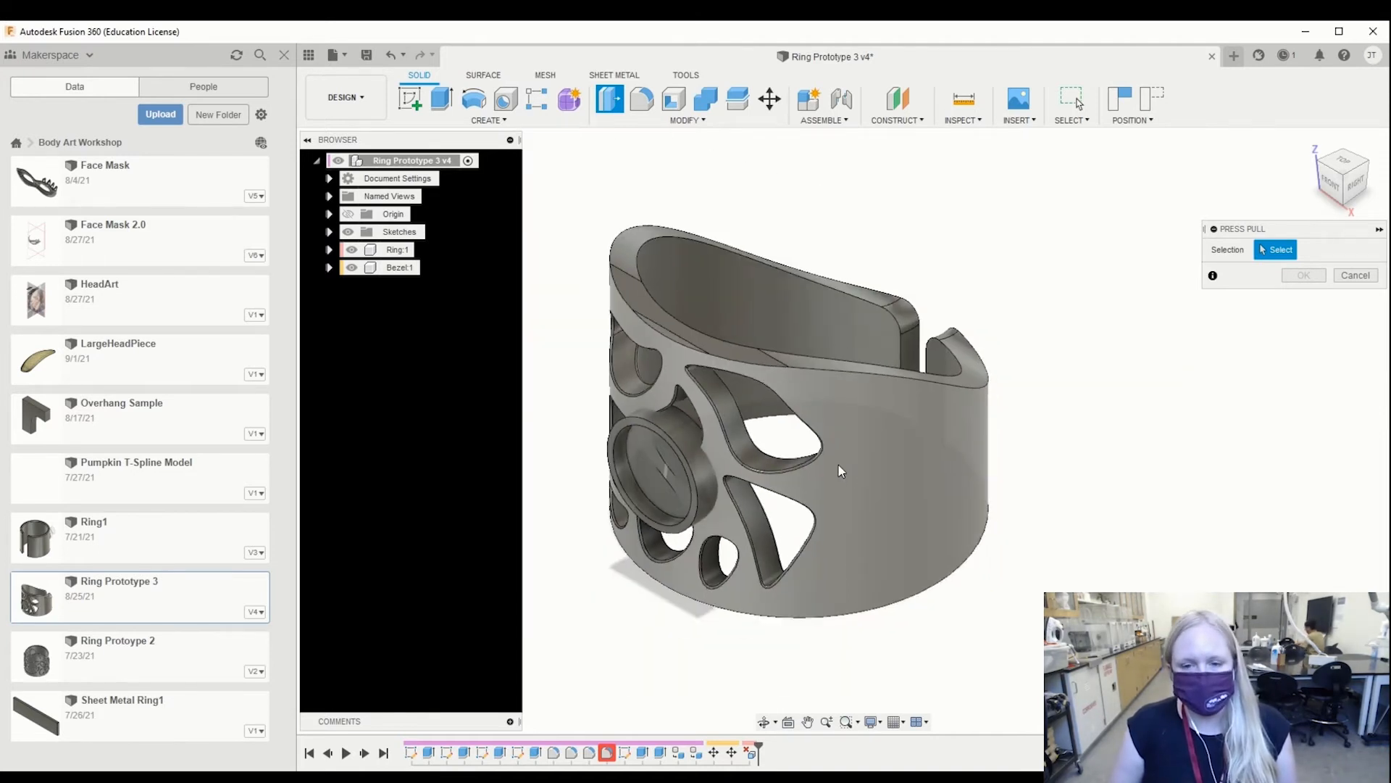
scroll(838, 463, "up", 2)
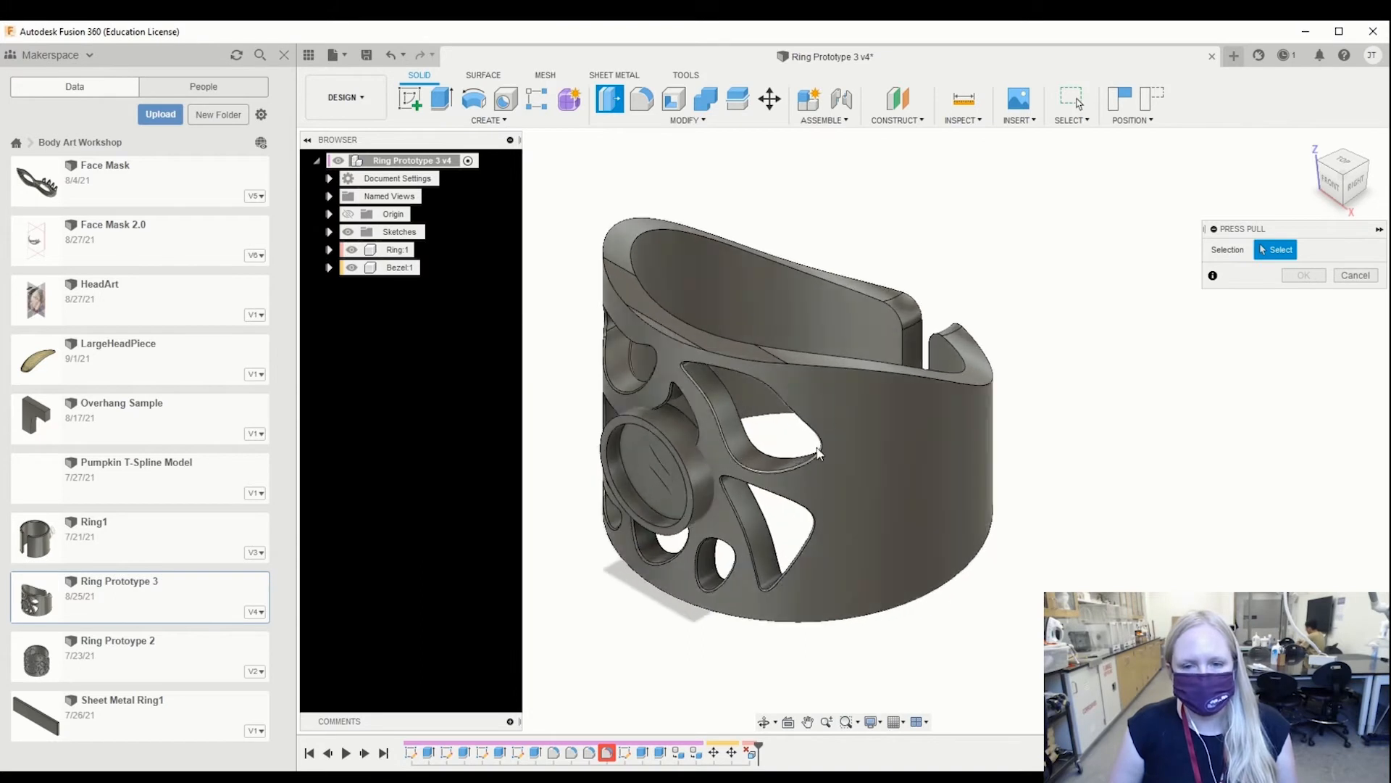
middle_click_drag(853, 444, 988, 406)
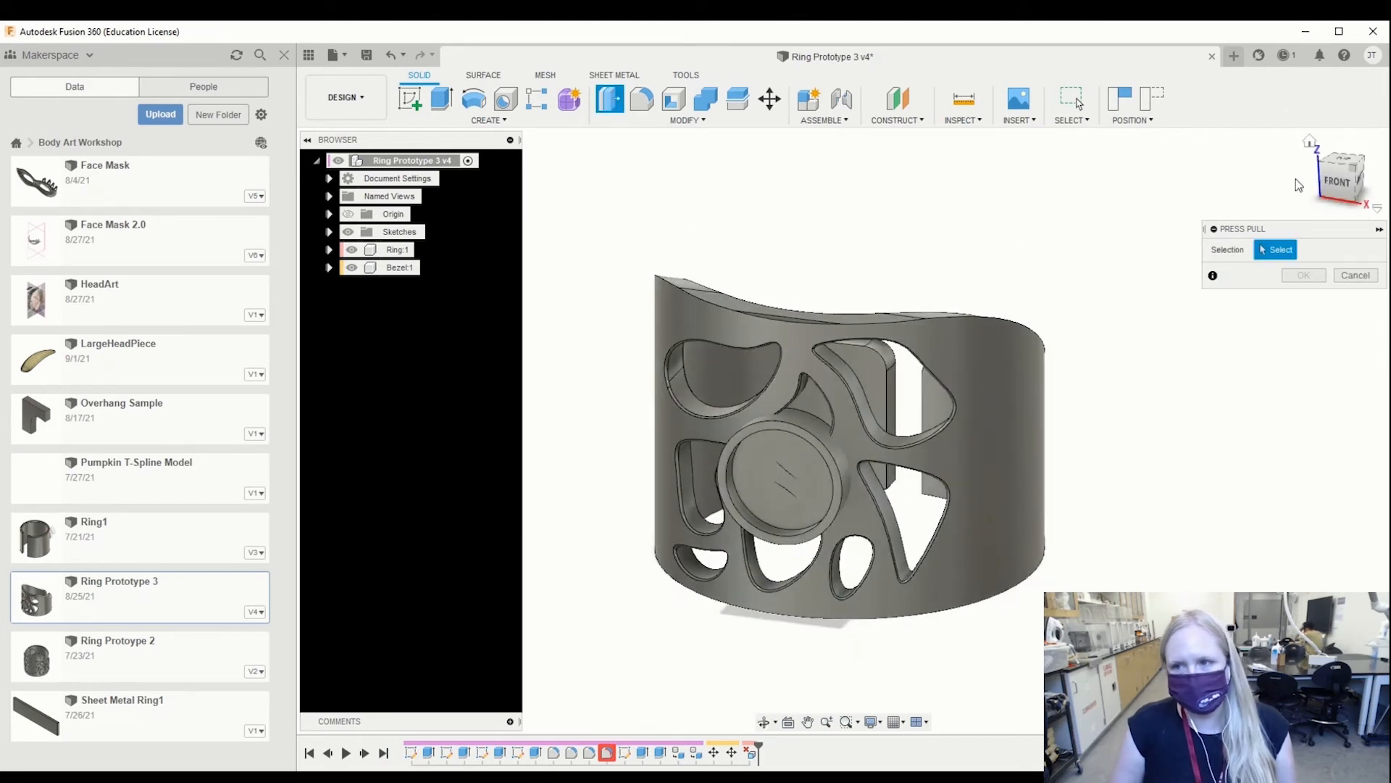
Step: Inspect the ring from the front, at an angle and from the top view
mouse_move(1315, 145)
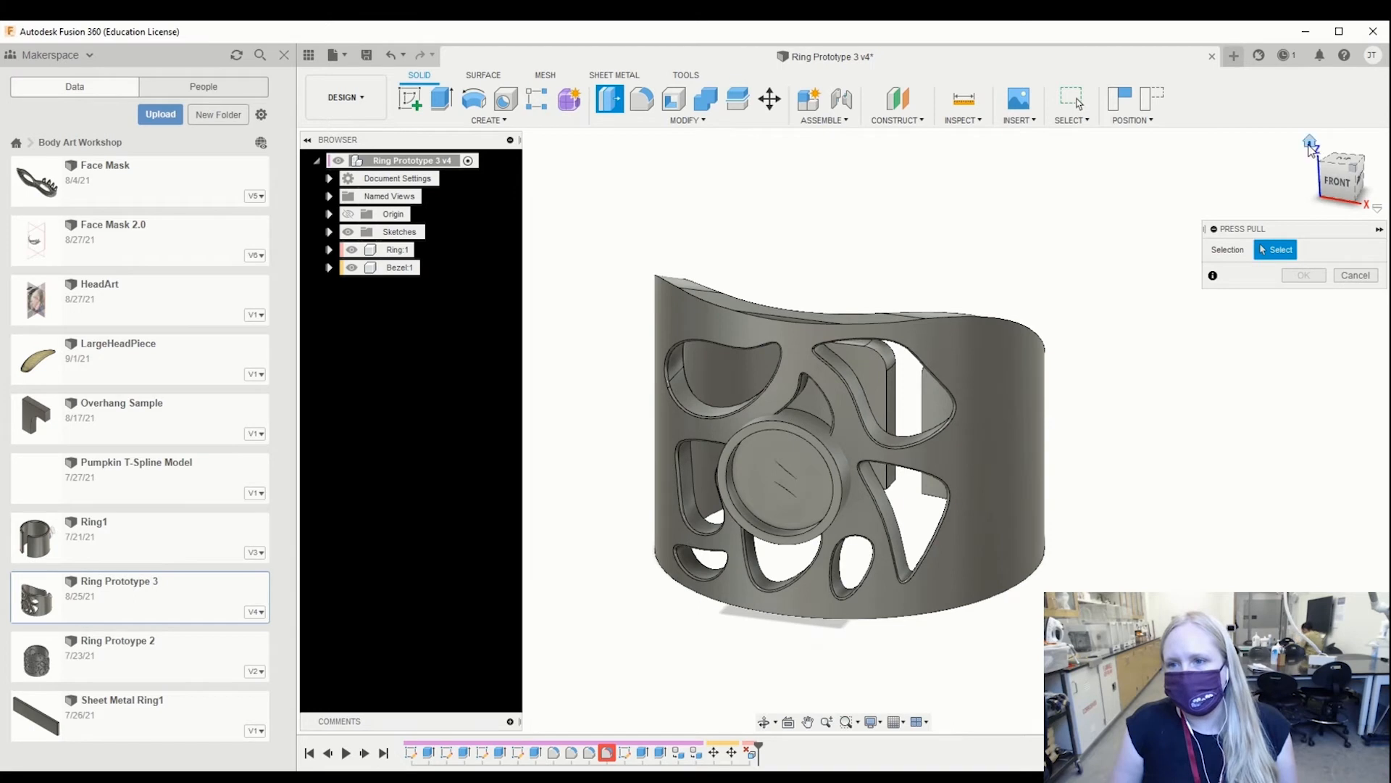
left_click(1346, 182)
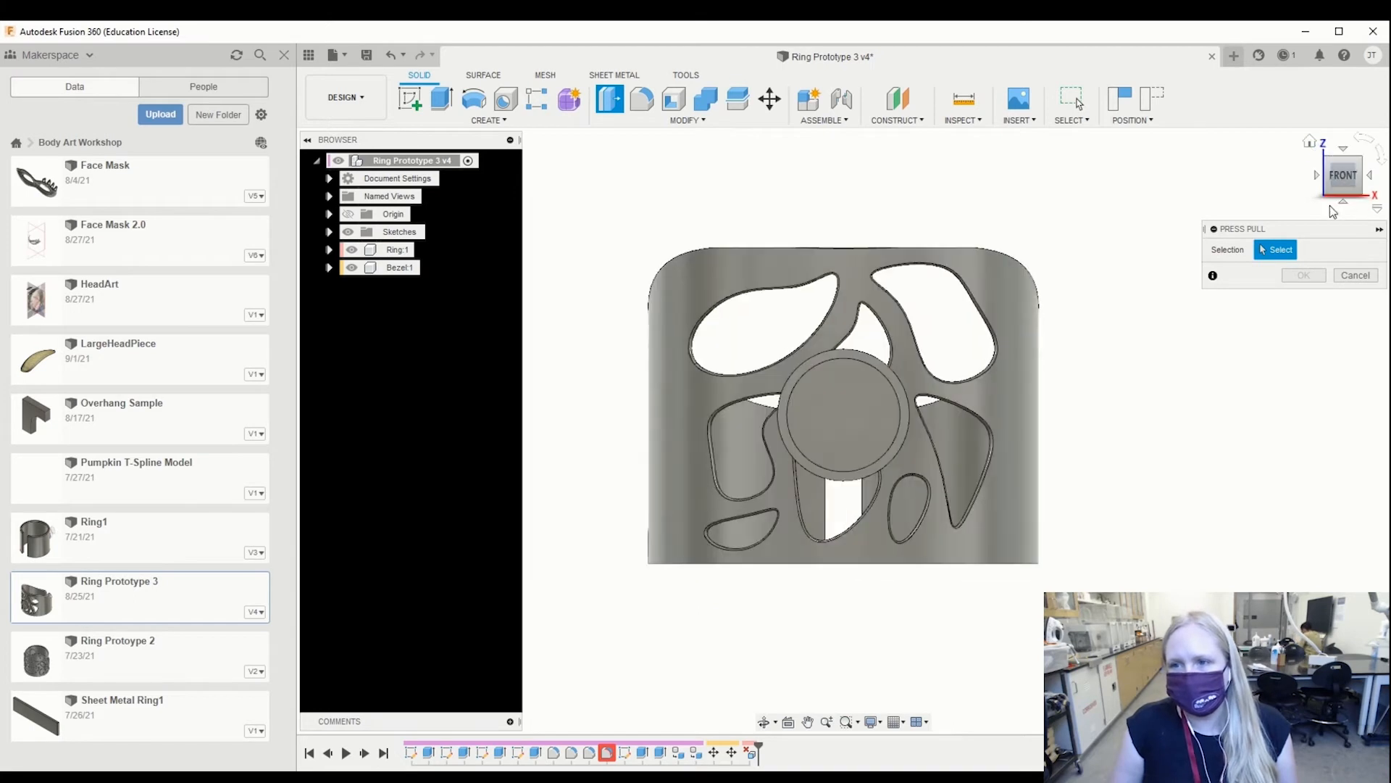
middle_click_drag(1351, 179, 1344, 181)
mouse_move(1345, 181)
left_mouse_down()
mouse_move(1325, 179)
mouse_move(1346, 164)
left_mouse_up()
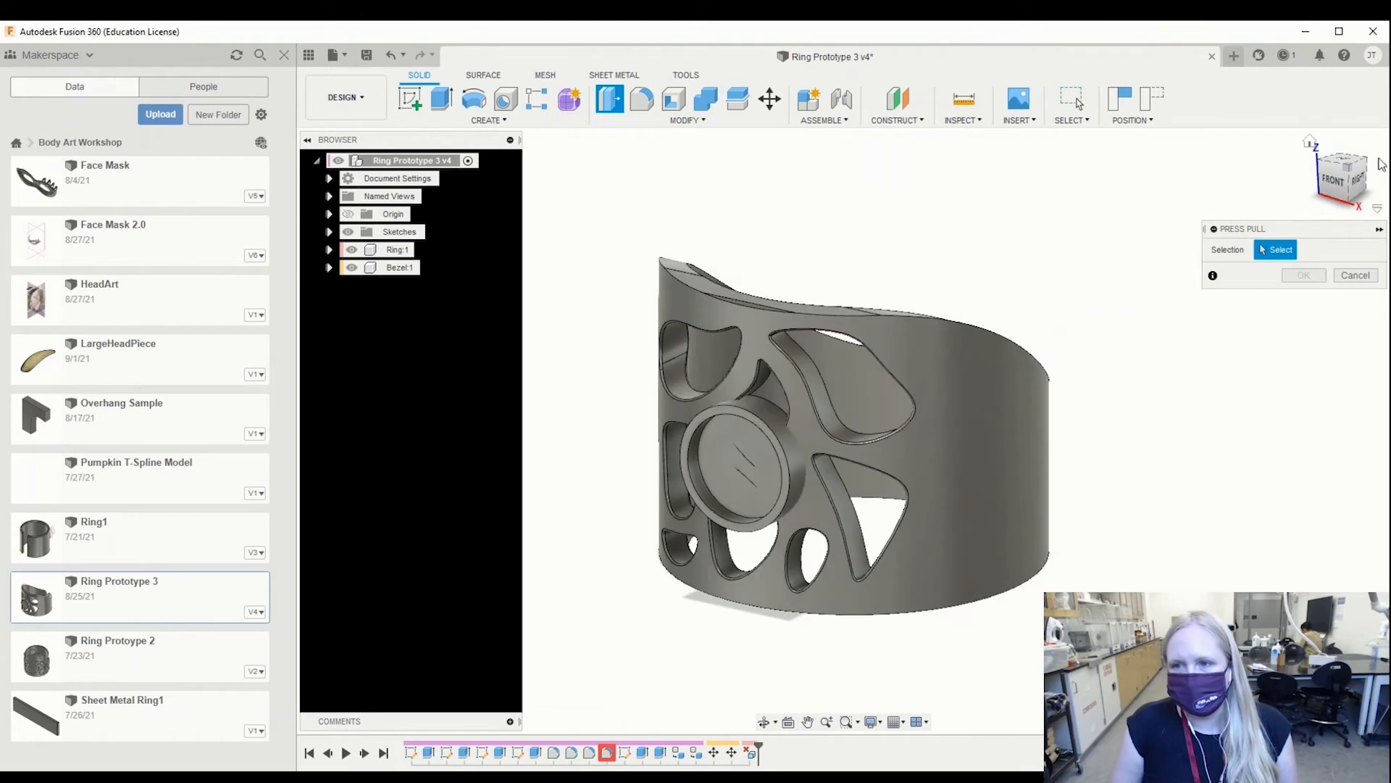
left_click(1338, 159)
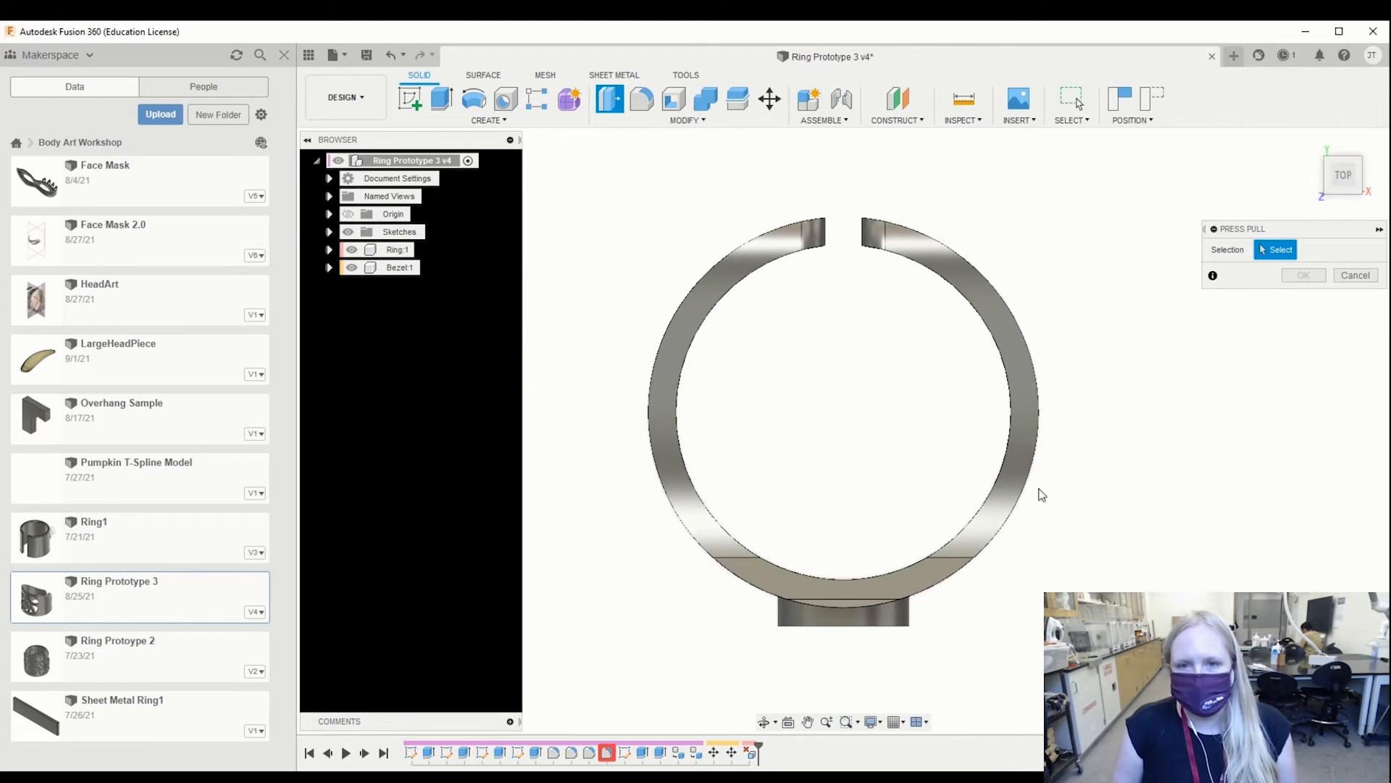
Step: Inspect the ring's top profile up close, restore the home view and examine the bezel side
scroll(843, 349, "down", 1)
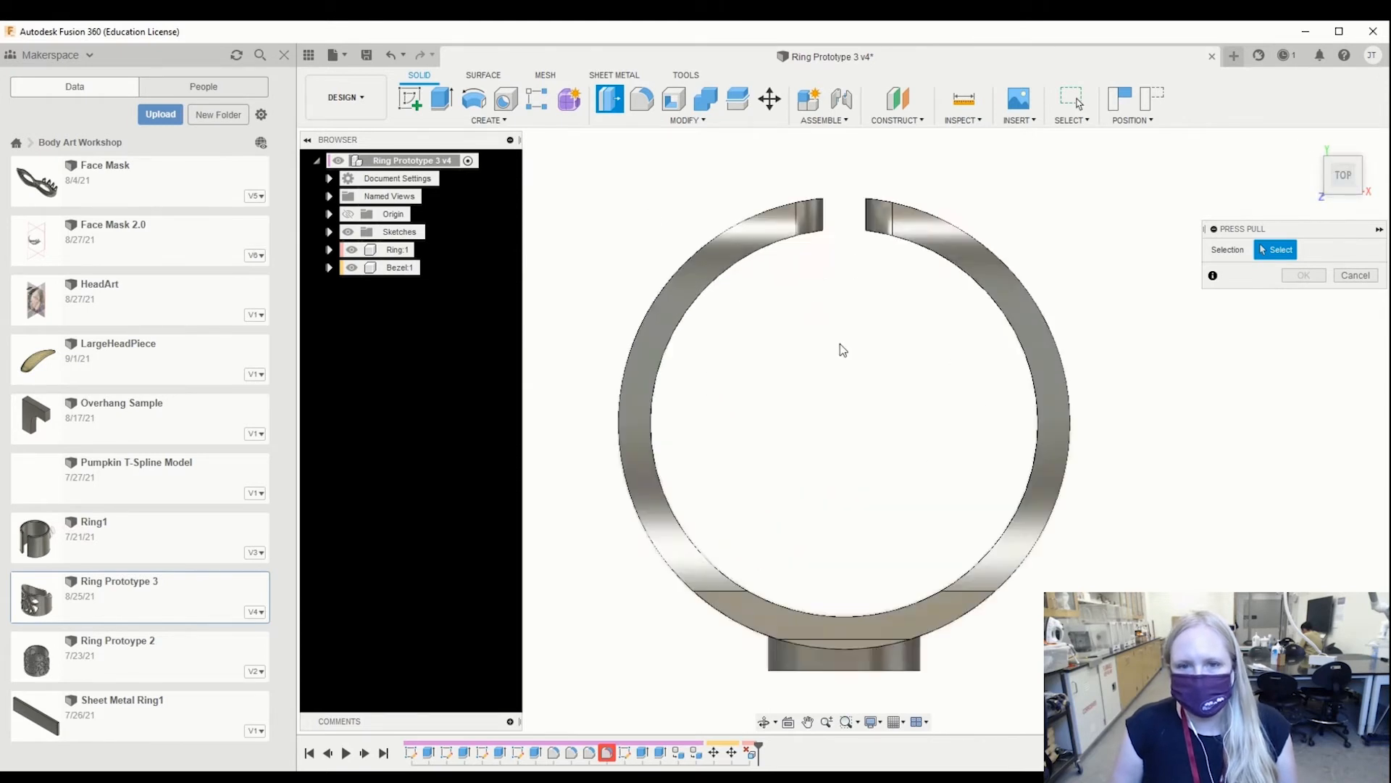
scroll(841, 344, "up", 5)
middle_click_drag(898, 329, 406, 264)
middle_click_drag(723, 347, 585, 307)
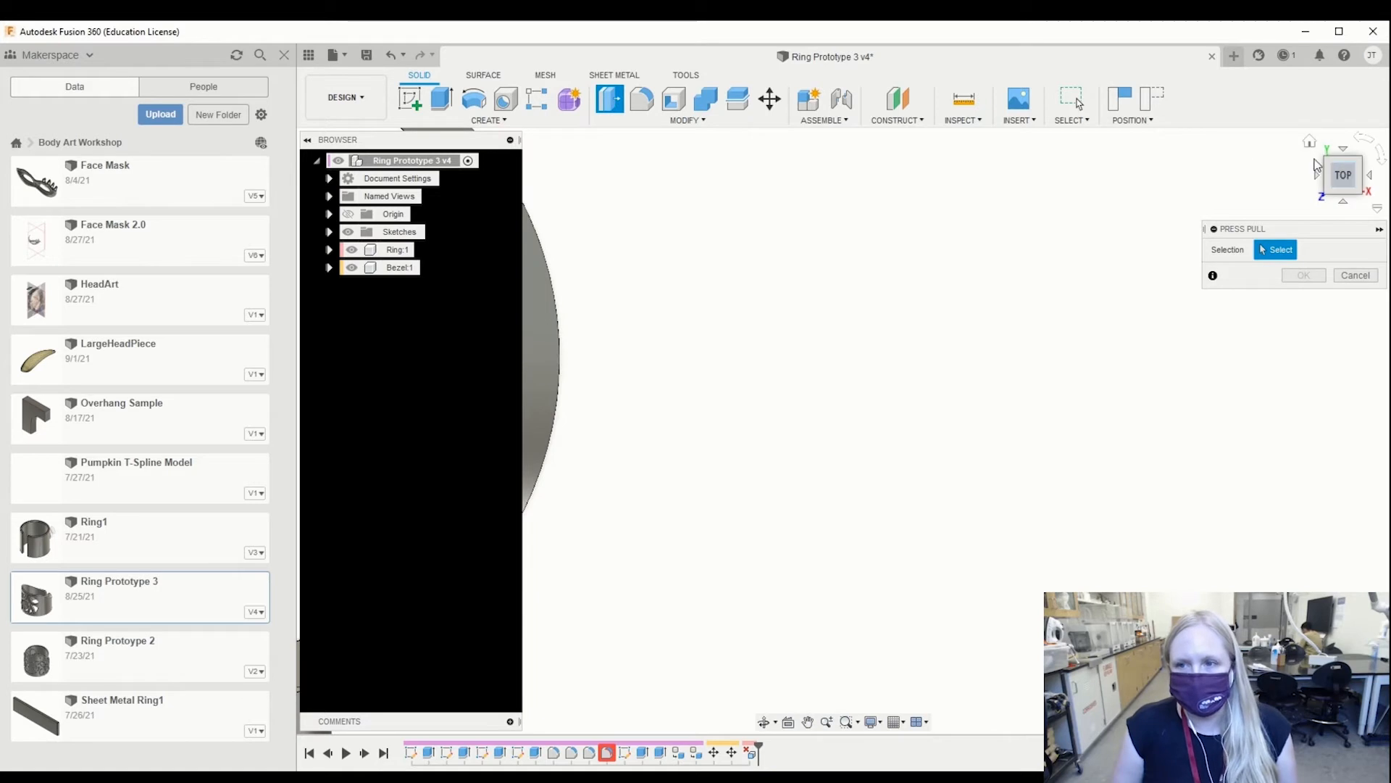
left_click(1311, 143)
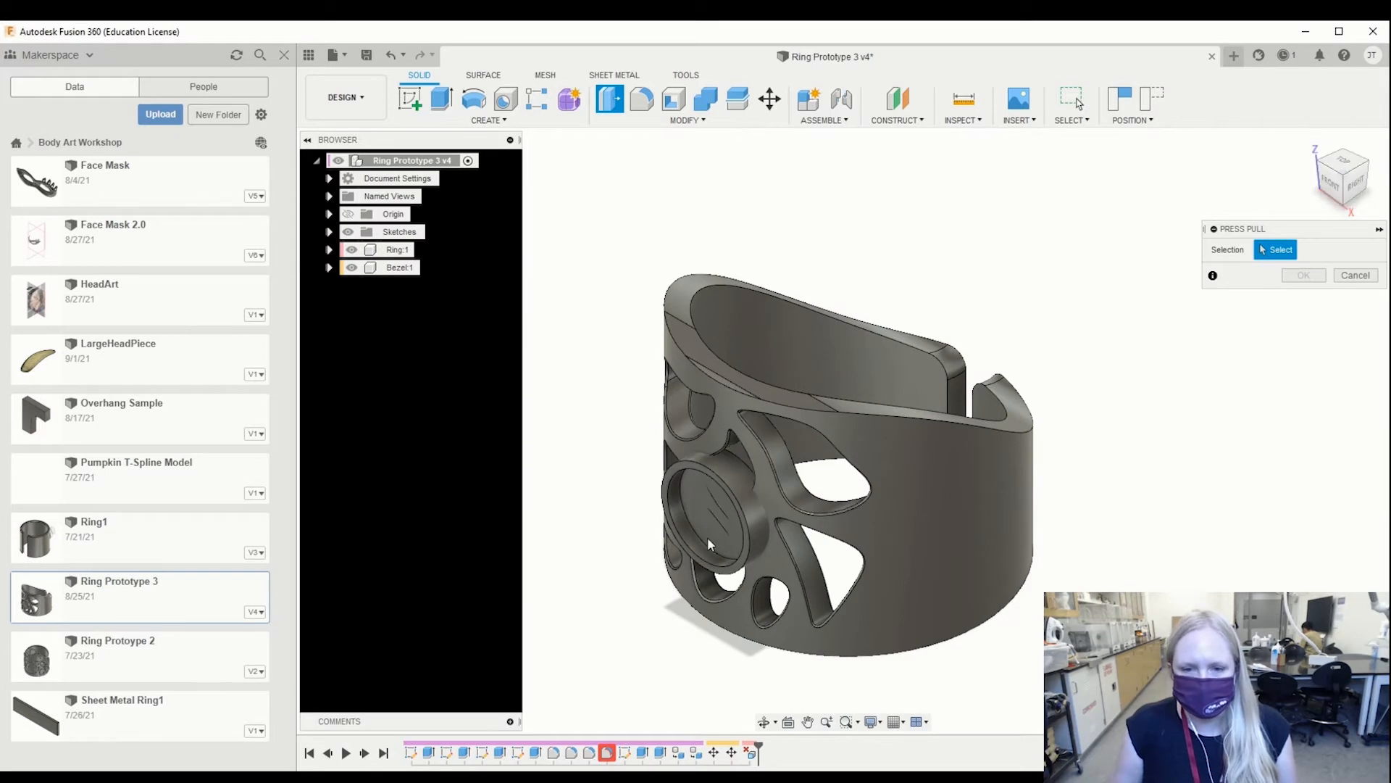
middle_click_drag(726, 506, 841, 496, "shift")
middle_click_drag(887, 437, 716, 478, "shift")
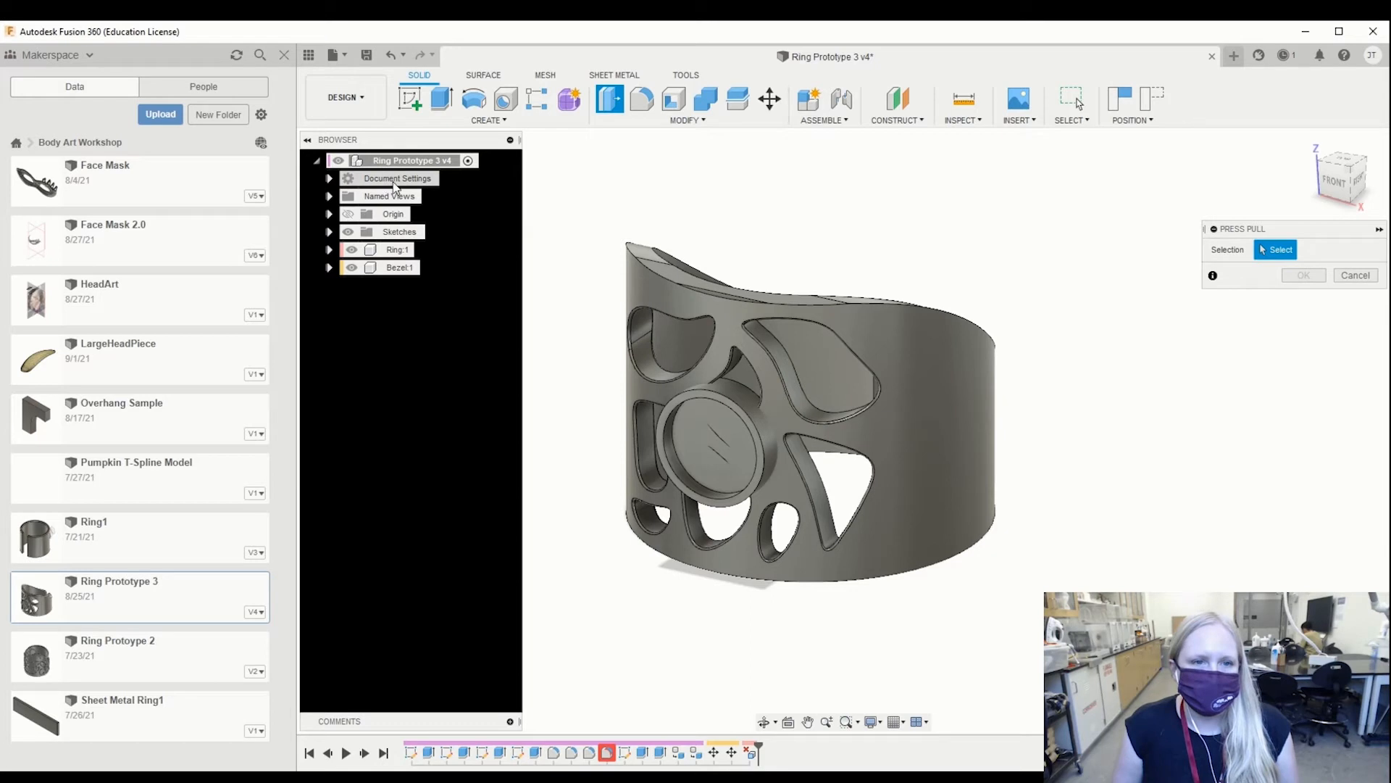
Step: Check the unit type options in the document settings, keeping Millimeter as the active unit
left_click(328, 179)
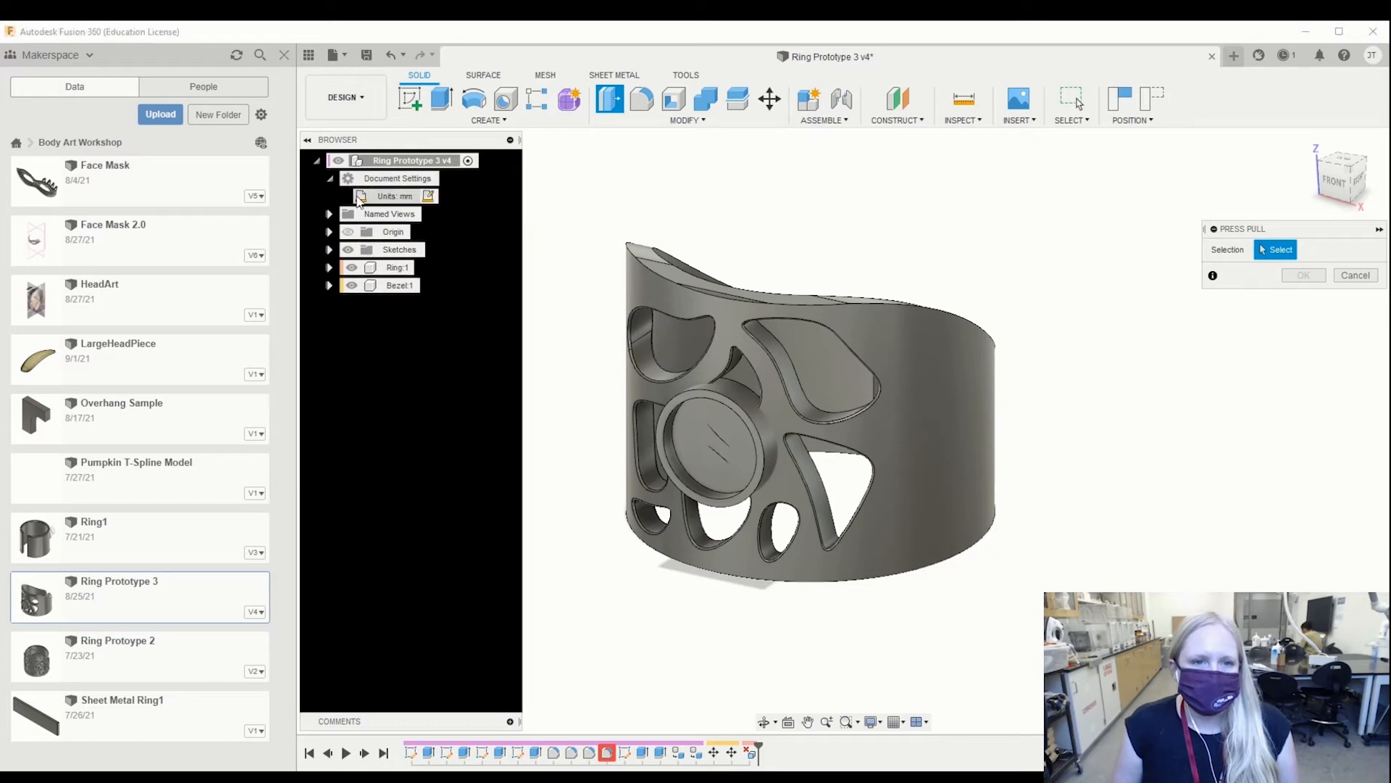
left_click(428, 196)
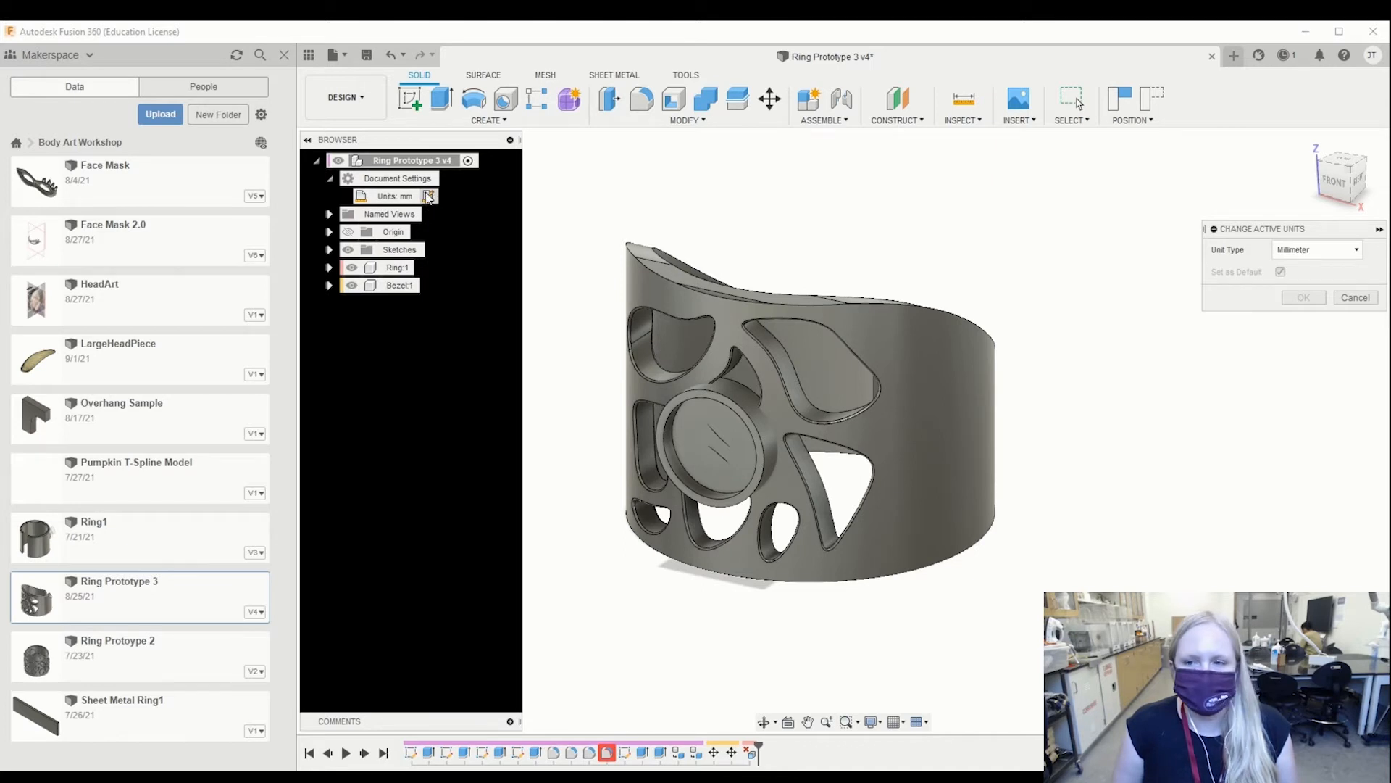
left_click(1337, 250)
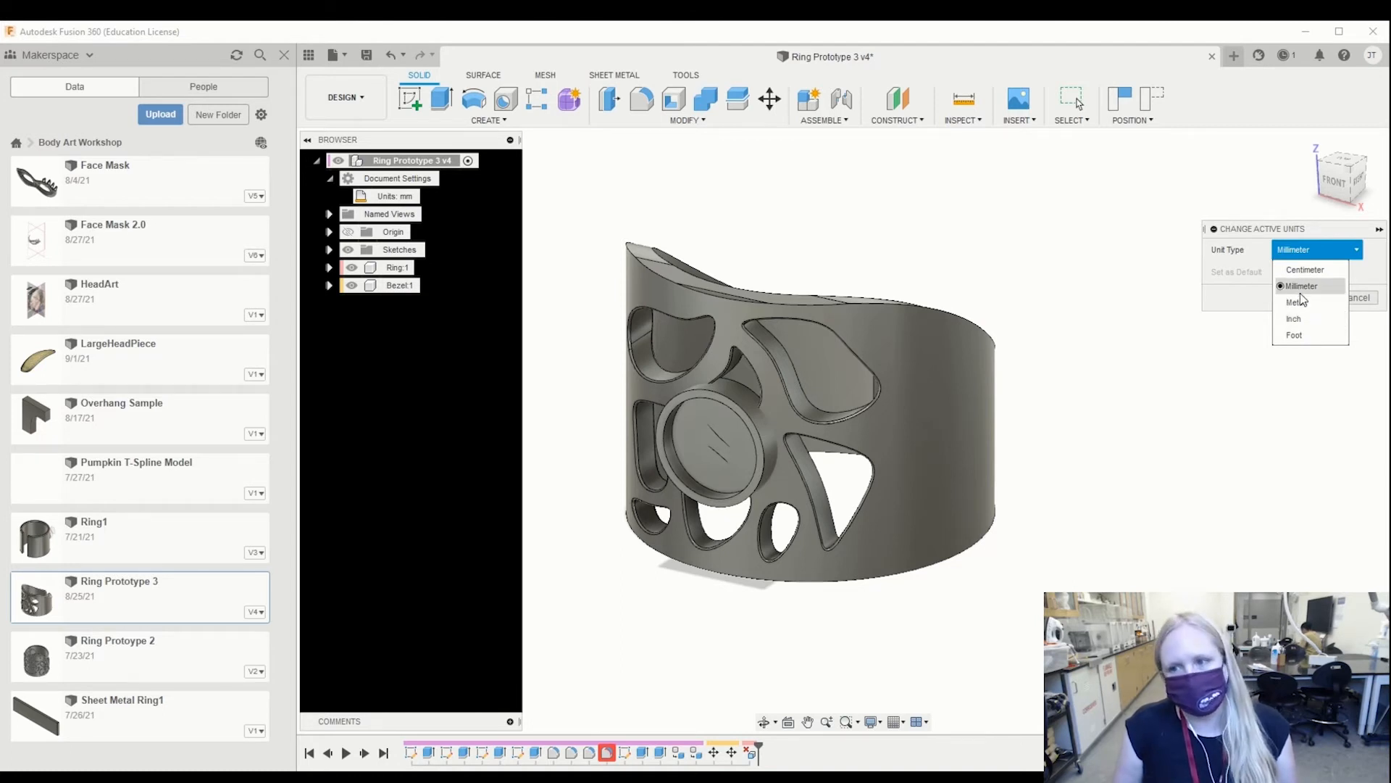
left_click(1331, 286)
left_click(330, 179)
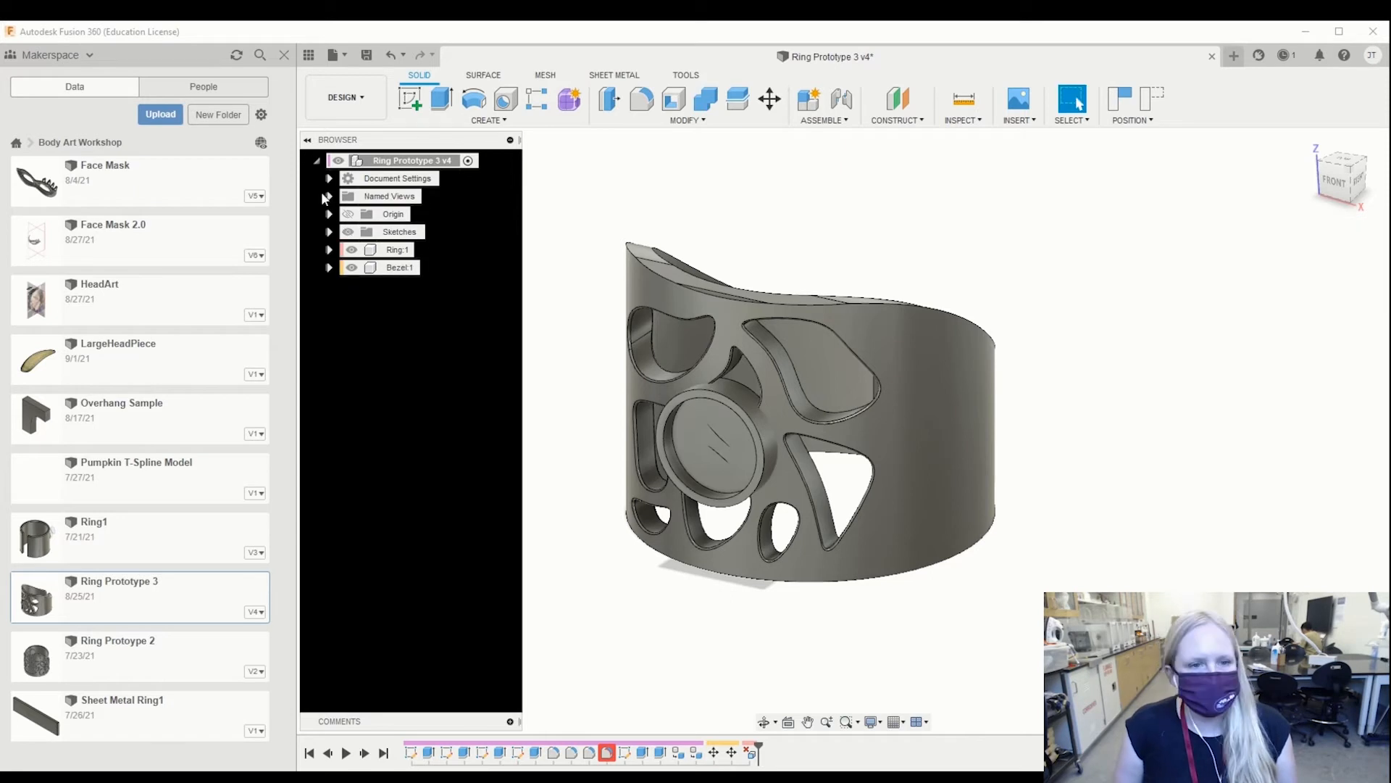
Step: Review the design's sketches and the contents of the Ring and Bezel components, and highlight the Ring component in the model
left_click(328, 232)
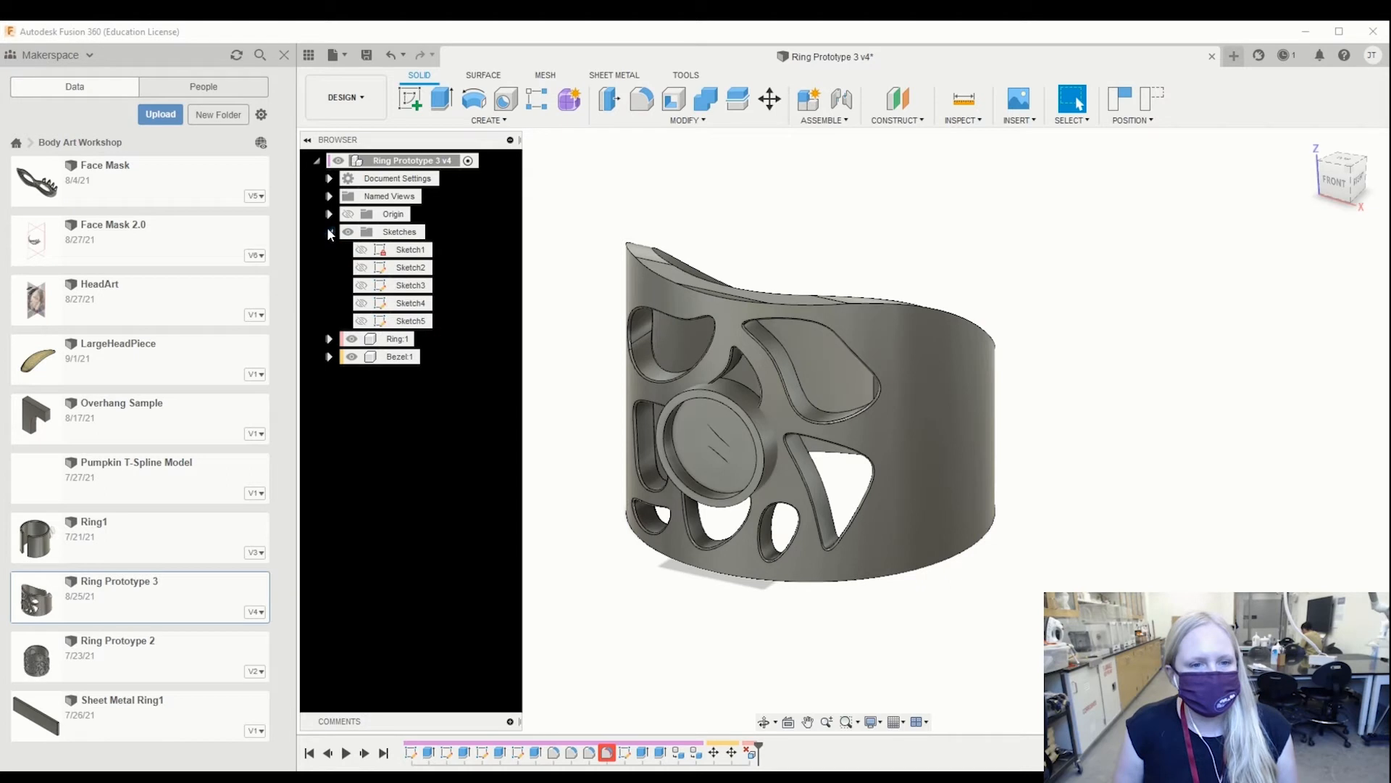
left_click(329, 231)
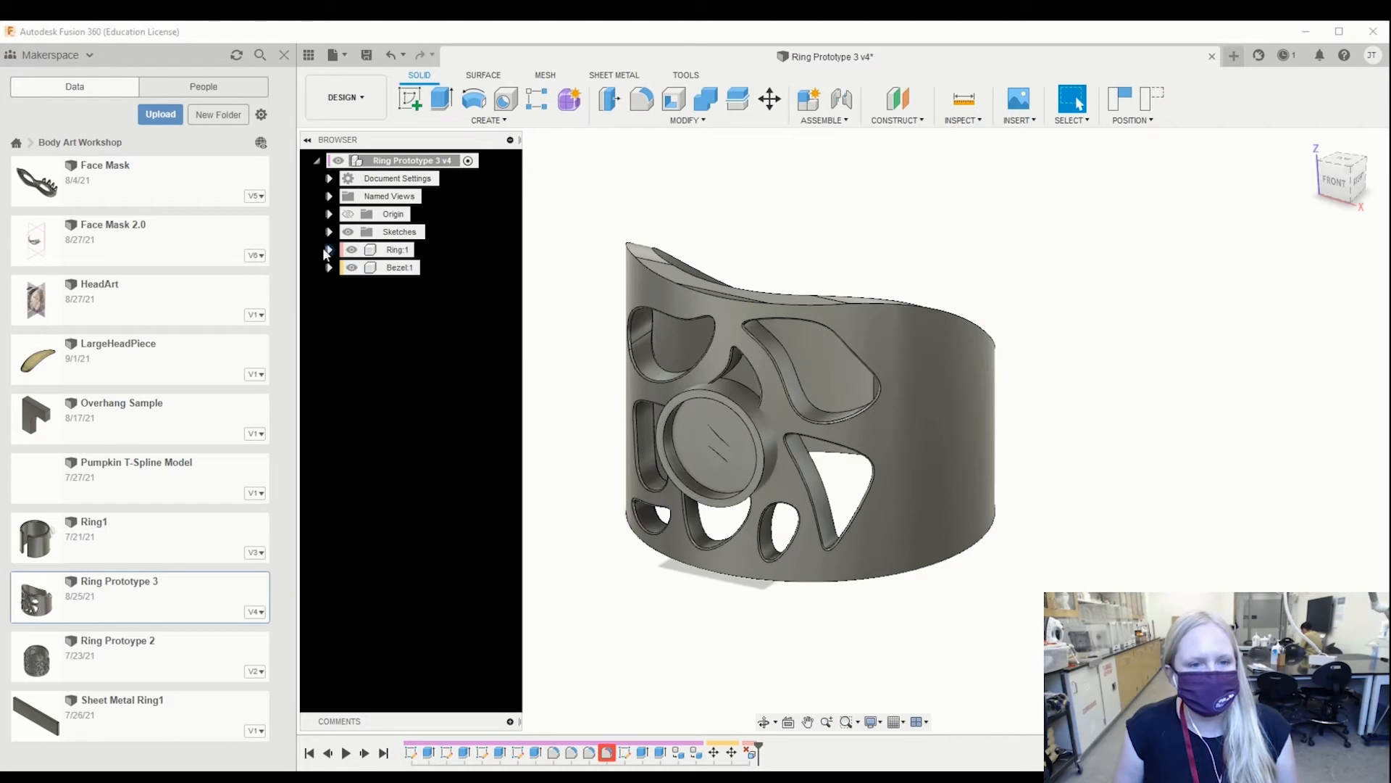
left_click(328, 250)
left_click(330, 303)
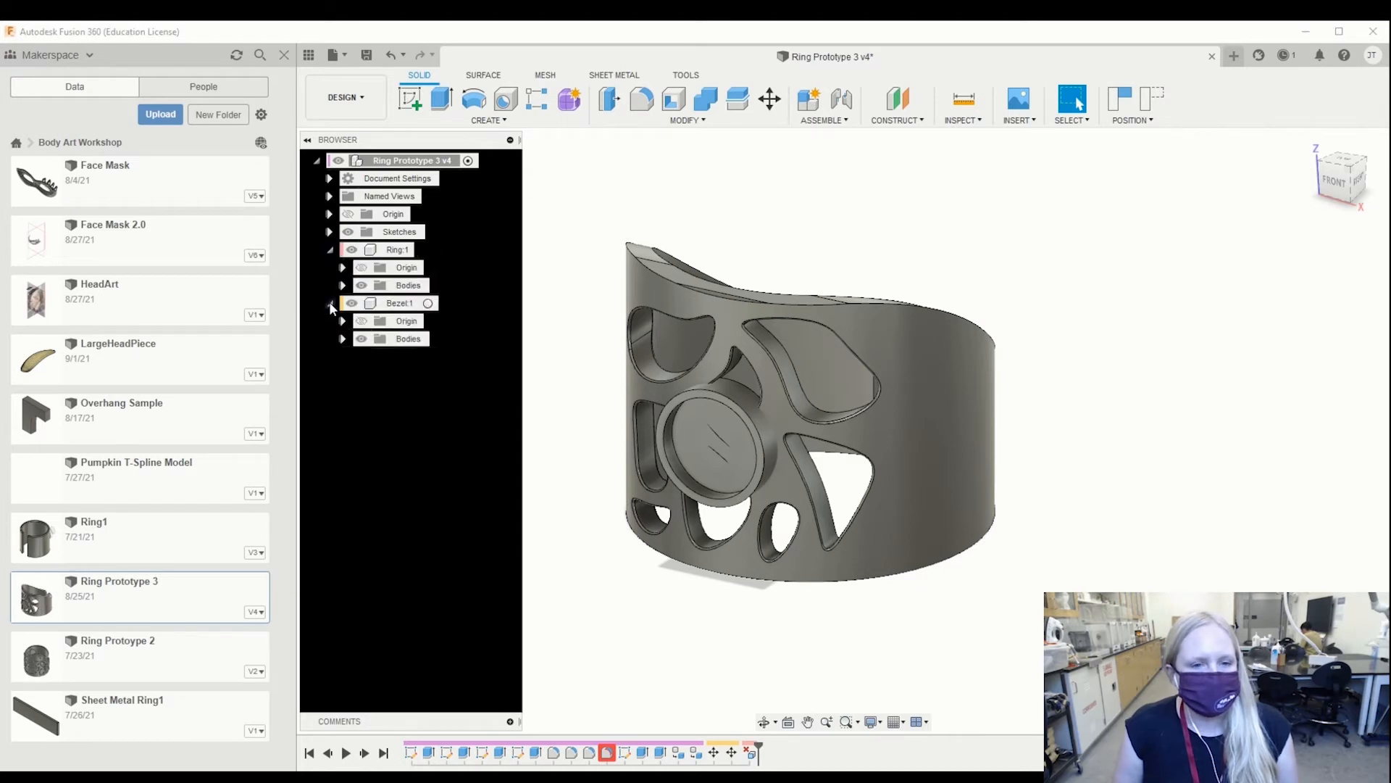
left_click(327, 303)
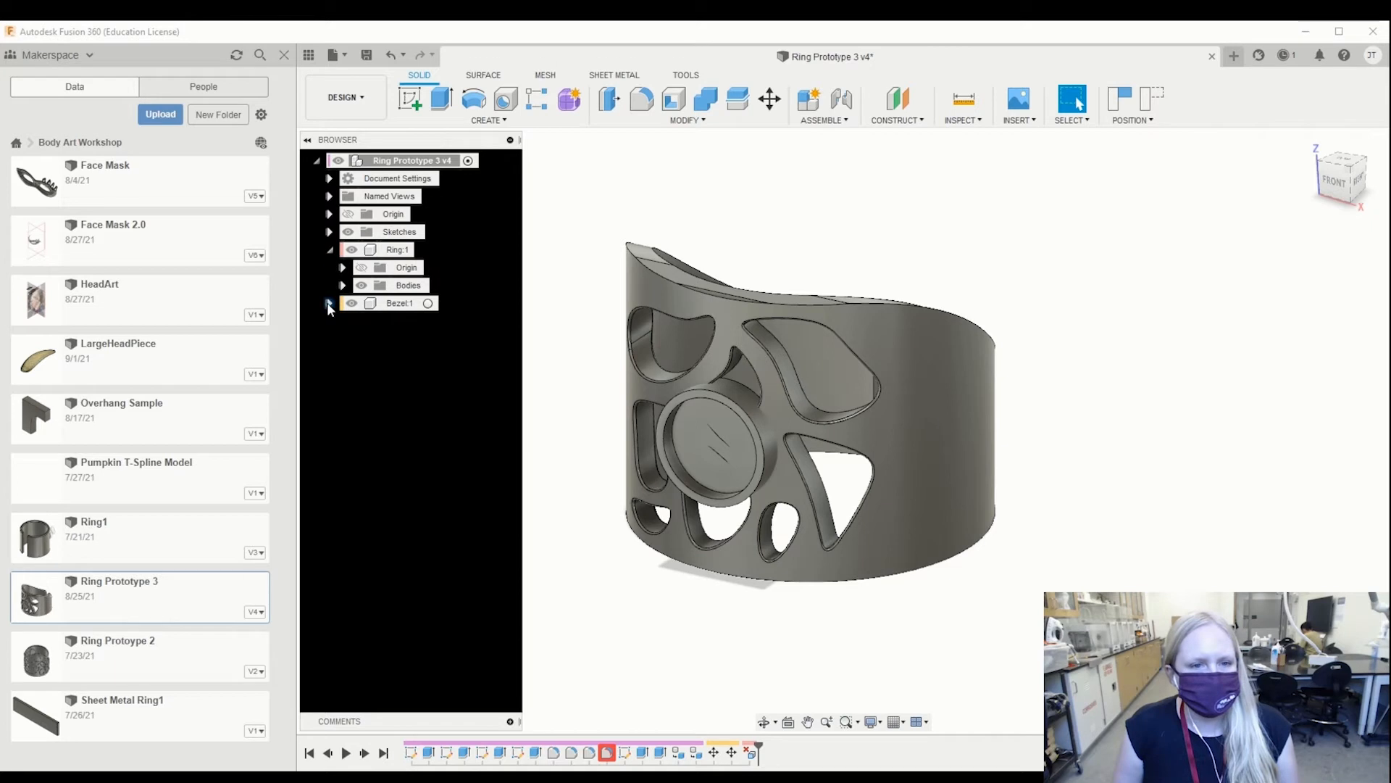
left_click(331, 249)
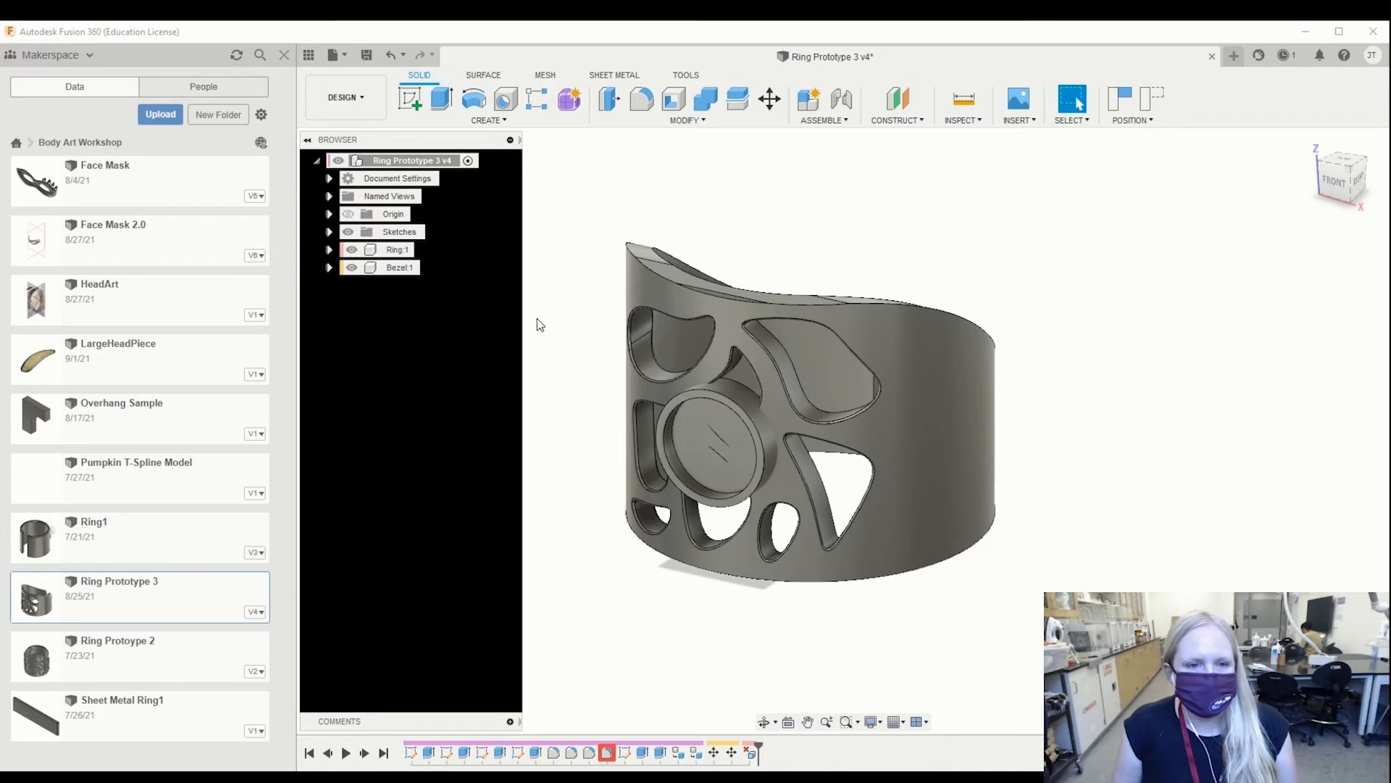
left_click(378, 250)
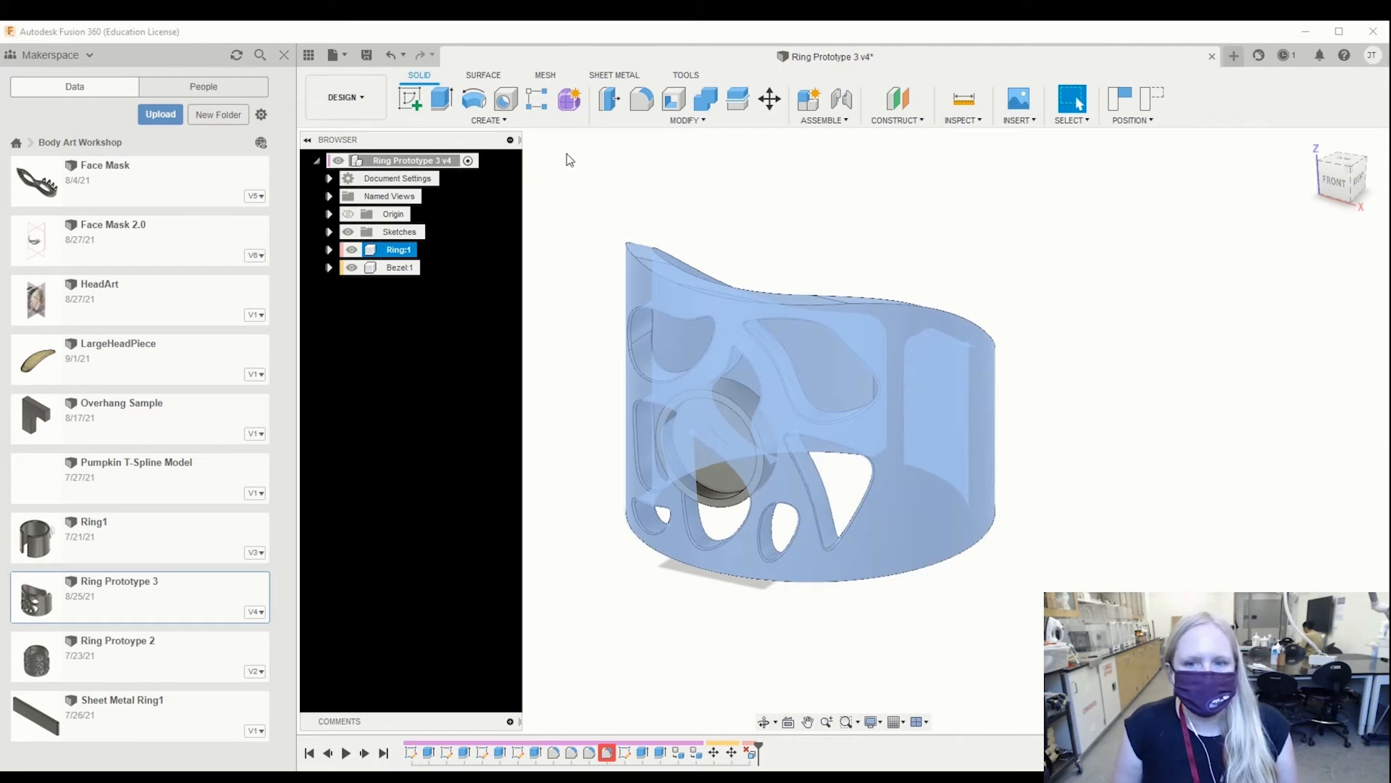
Step: Create a new design and save it as Ring Prototype 4 in the Body Art Workshop project
left_click(902, 251)
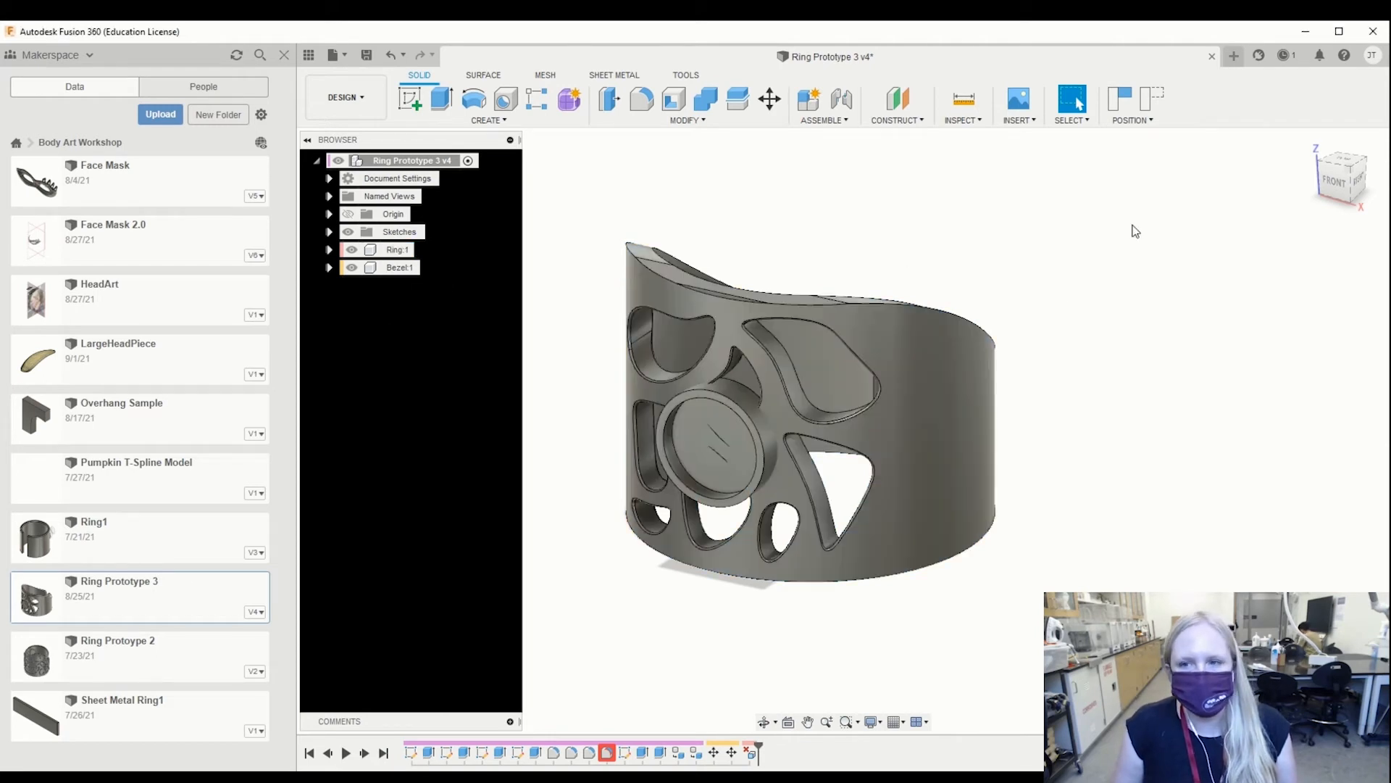
left_click(1232, 55)
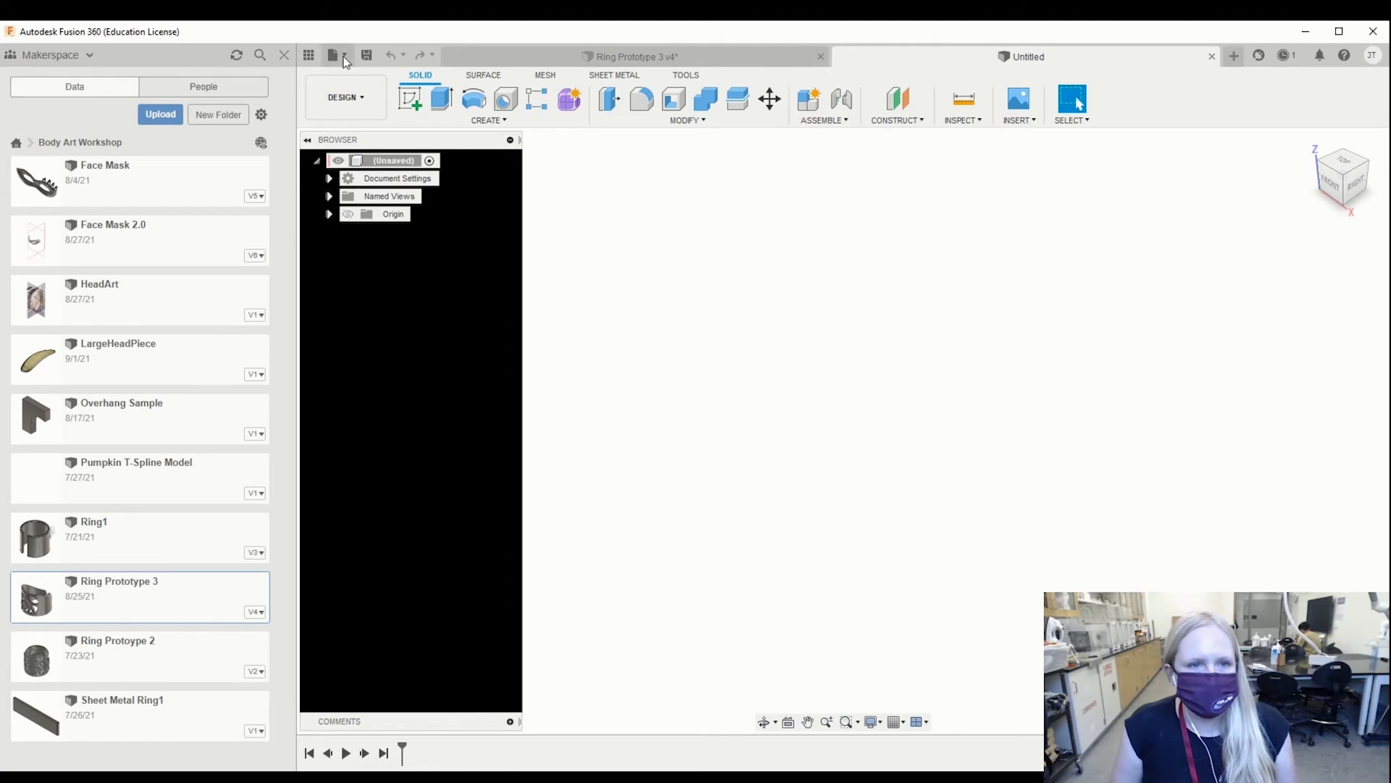
left_click(367, 56)
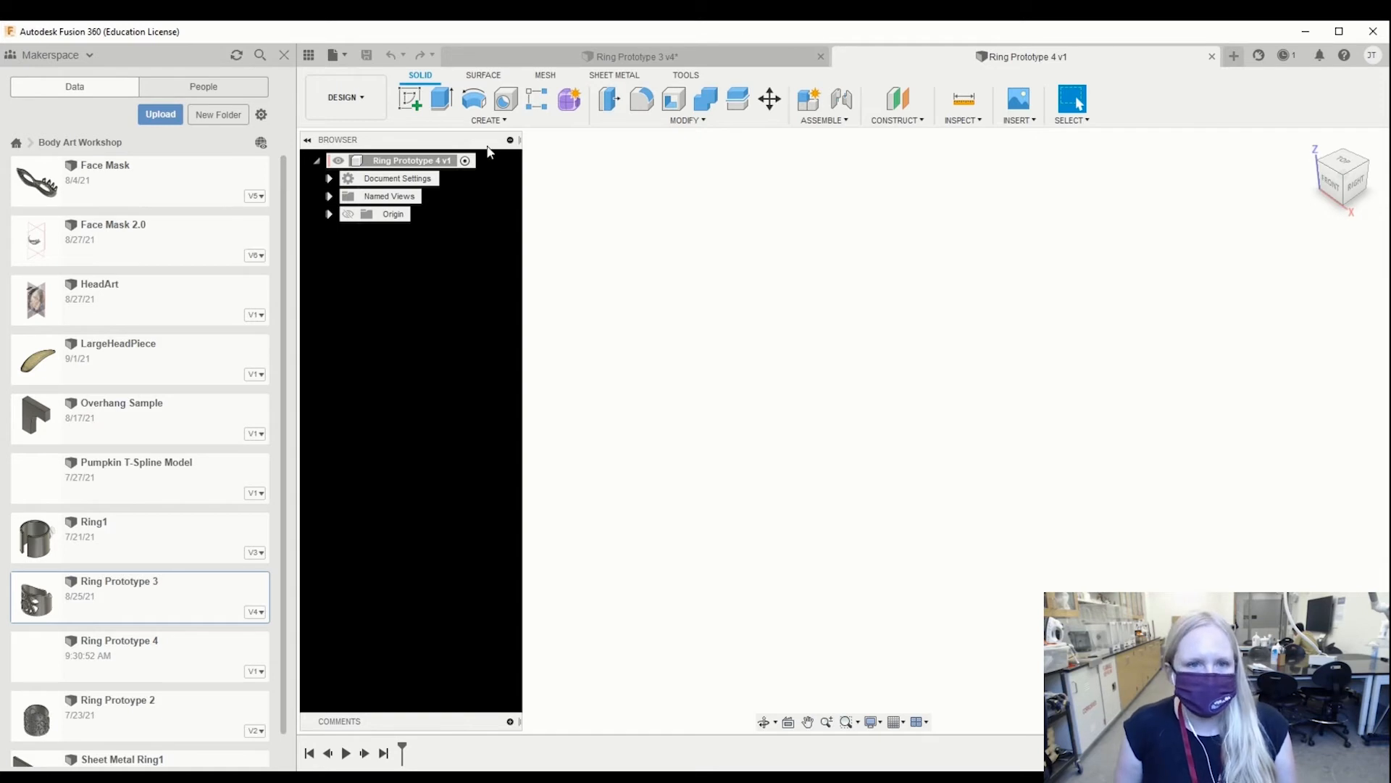
Step: Begin a Box on the horizontal XY origin plane, drawing its base from the origin at about 60 by 65 mm
left_click(443, 102)
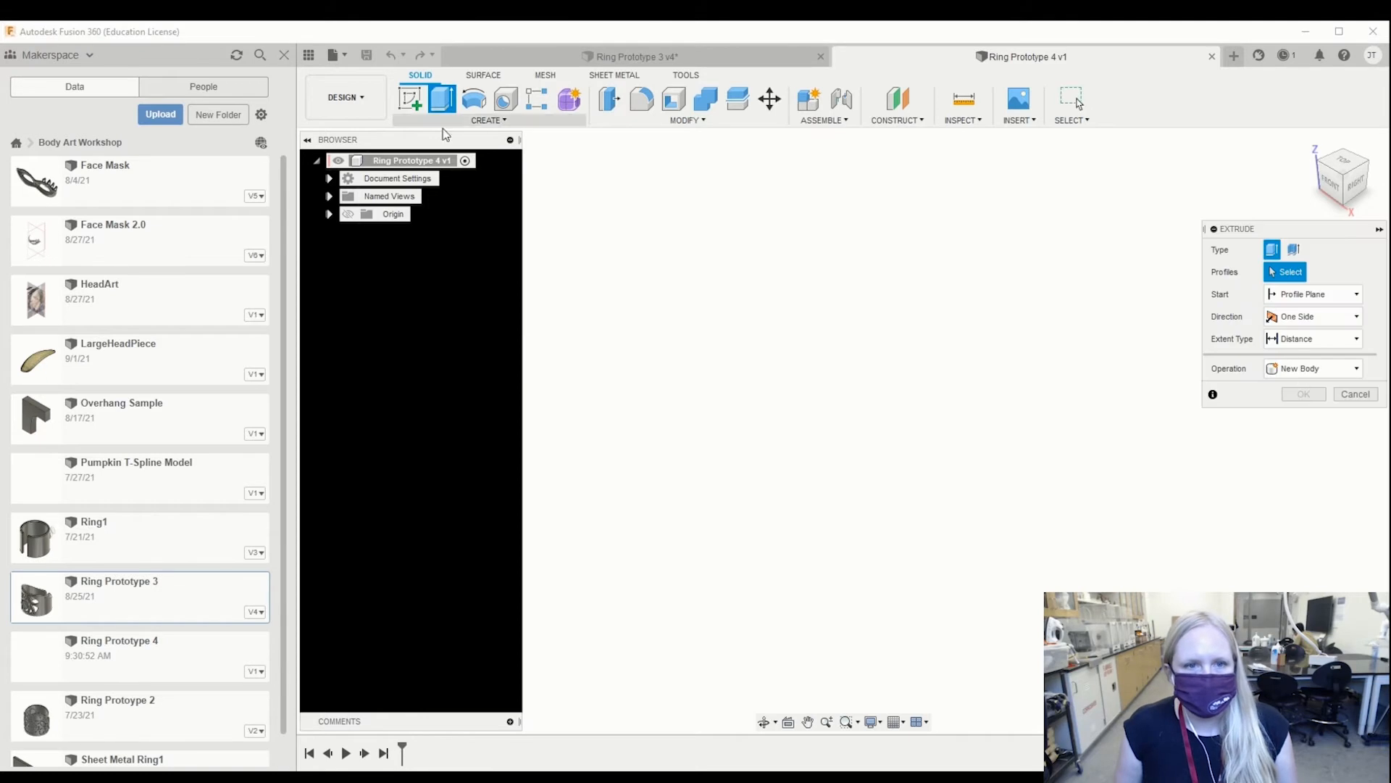
left_click(482, 121)
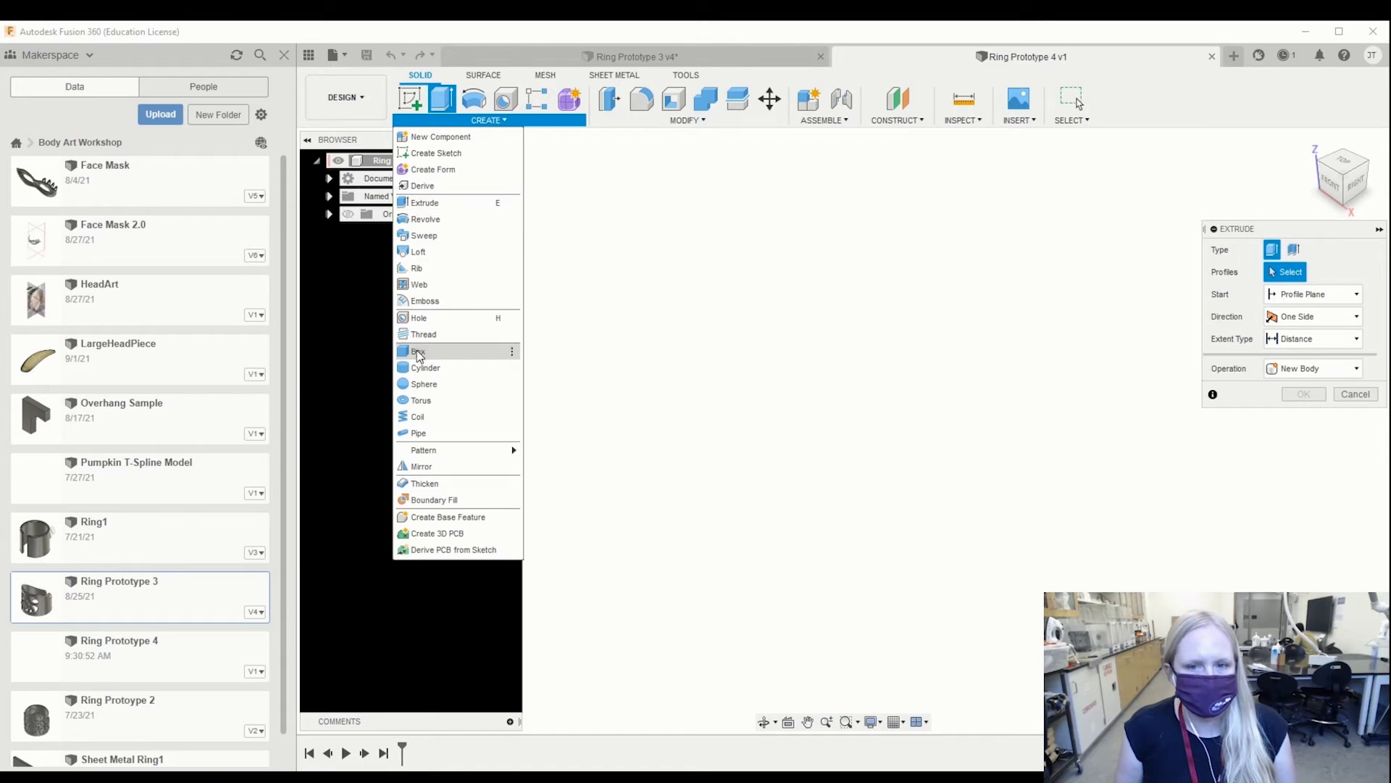
key("Escape")
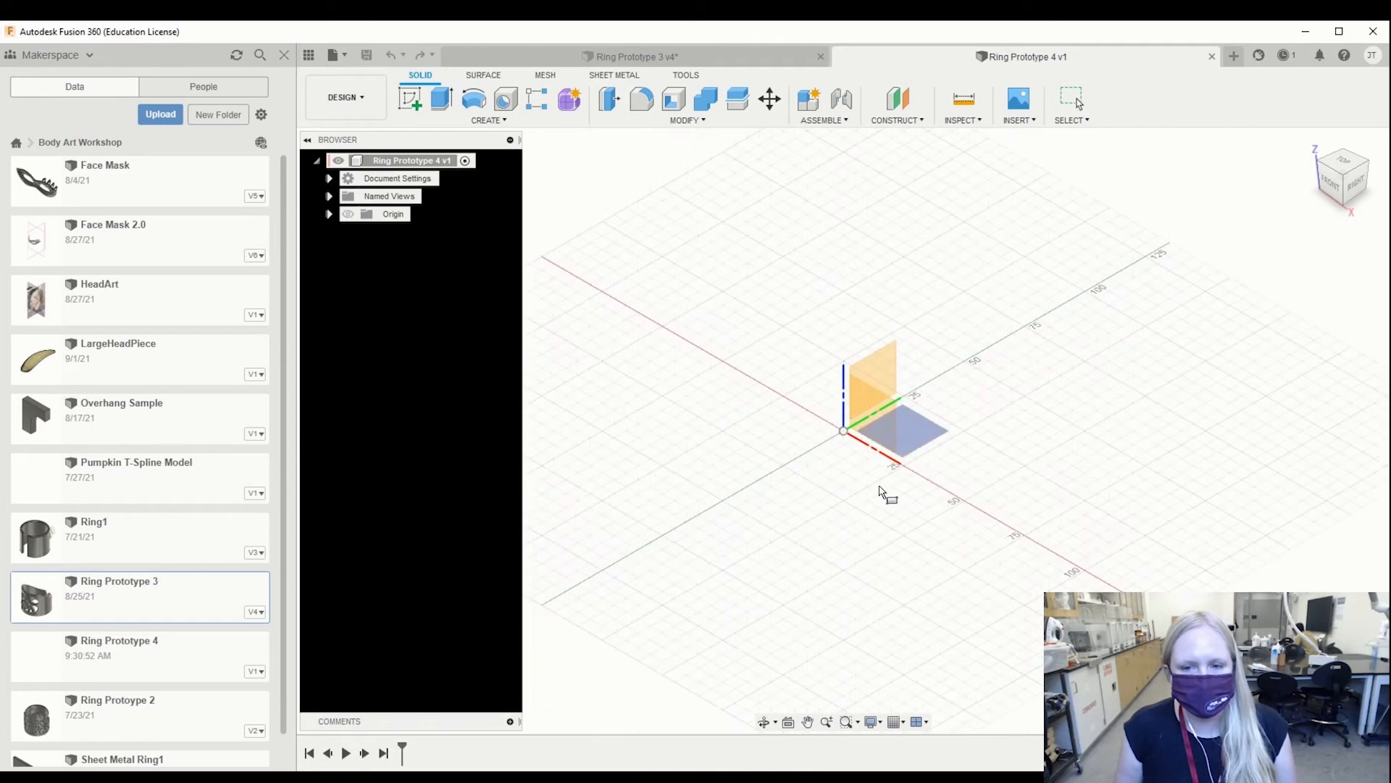
left_click(839, 476)
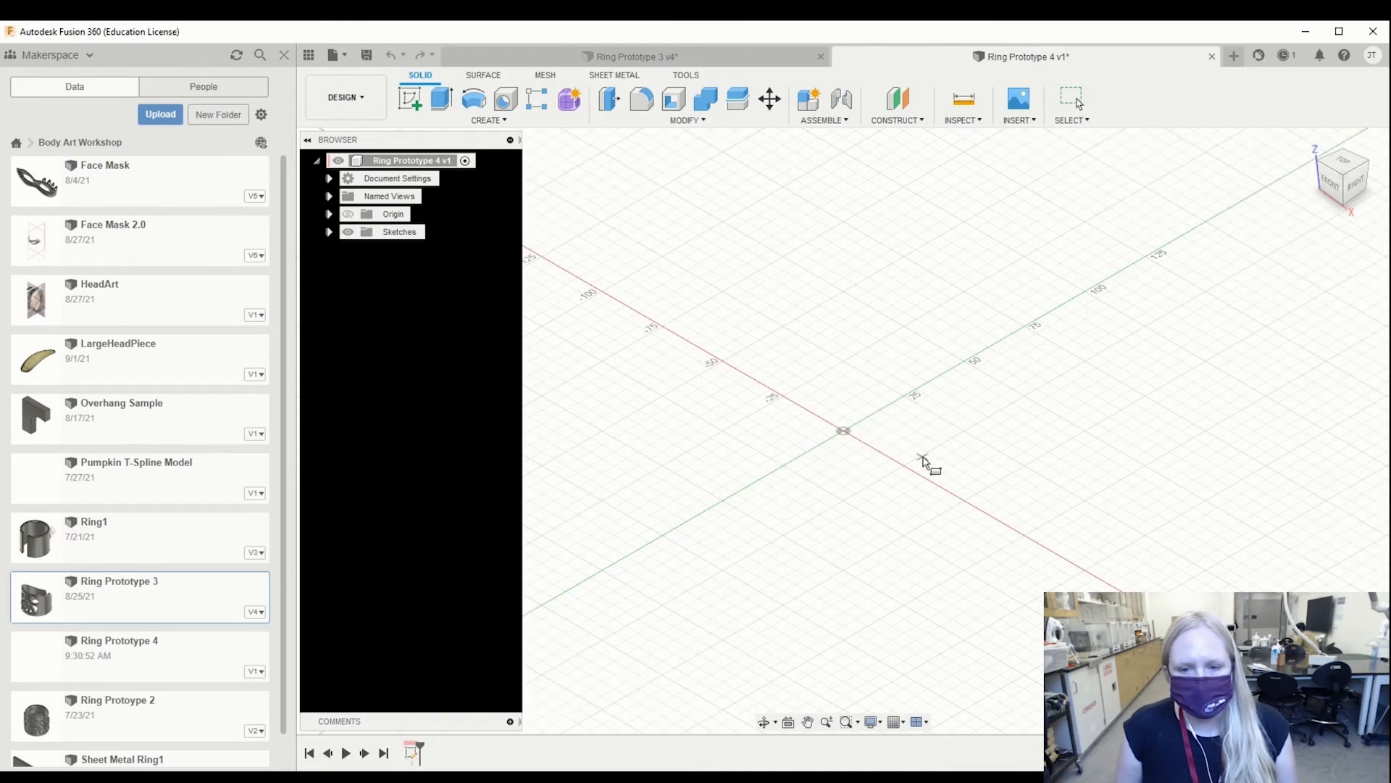
left_click(845, 432)
left_click(1143, 429)
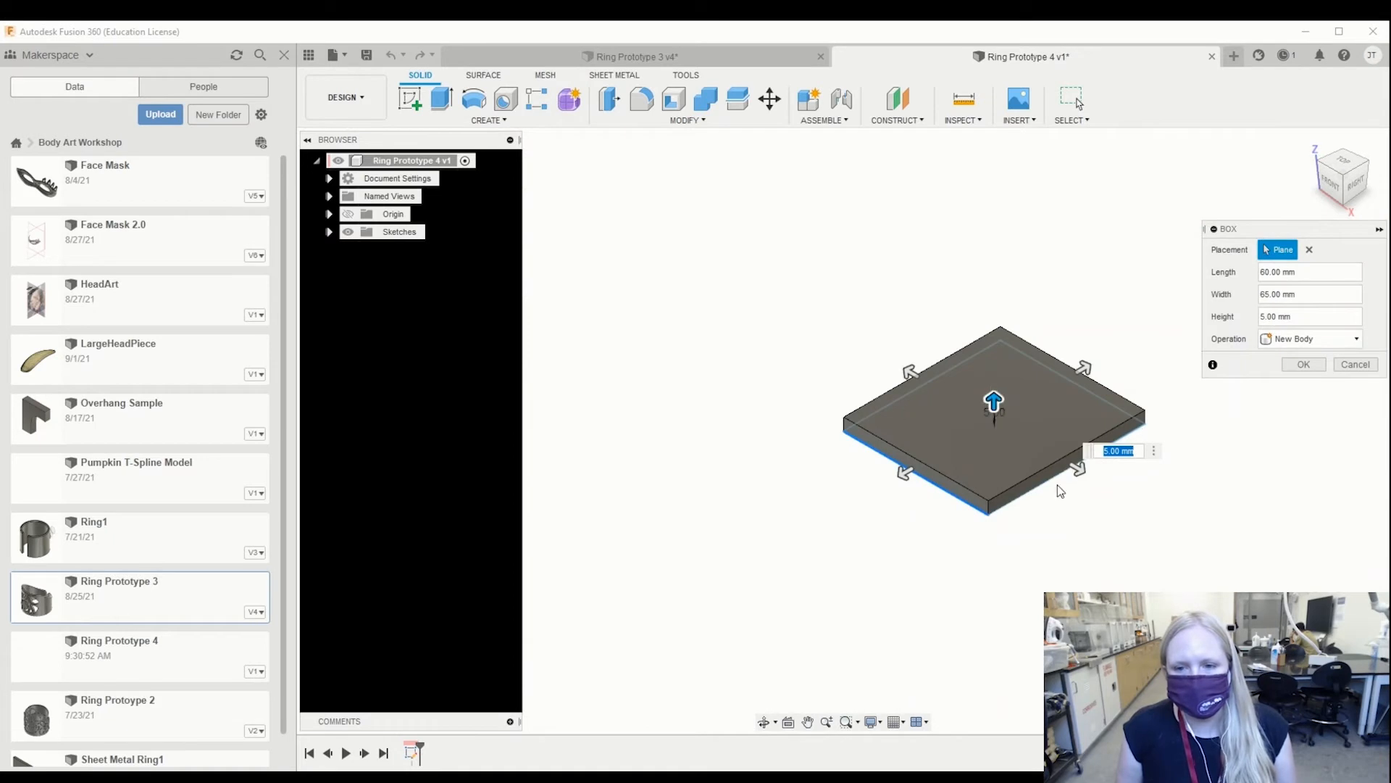
Step: Raise the box to a height of about 65 mm and create it as a new body
left_click(993, 394)
left_click_drag(992, 398, 956, 247)
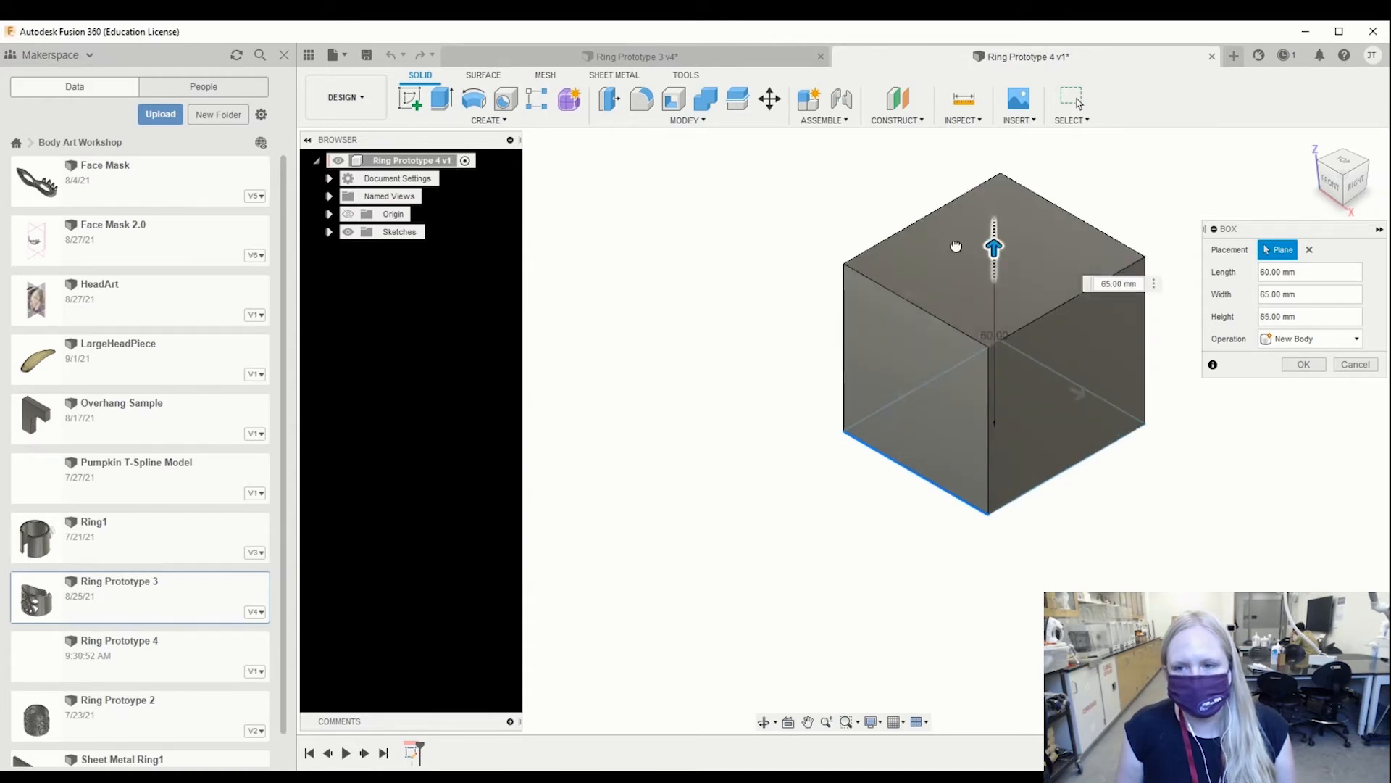
middle_click_drag(839, 428, 580, 465)
middle_click_drag(696, 451, 767, 455)
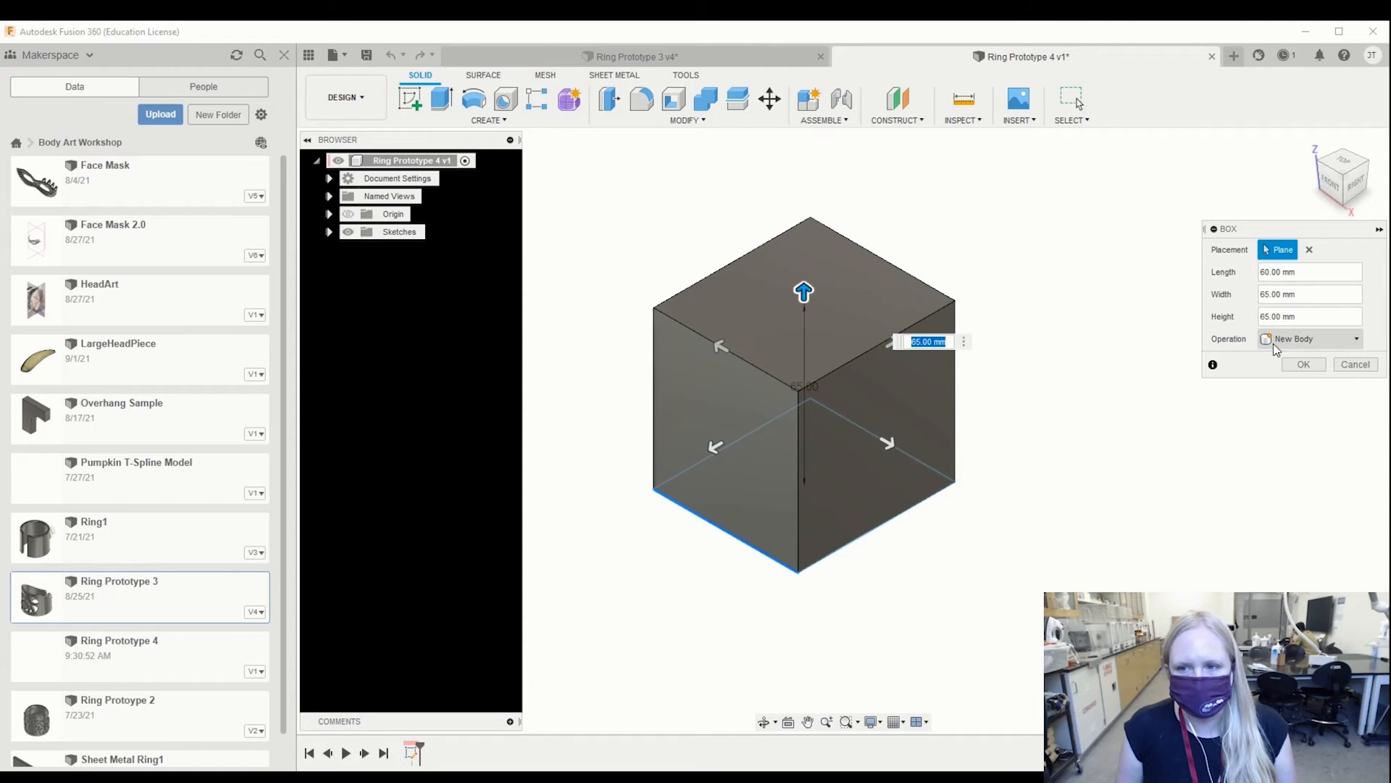
left_click(1294, 340)
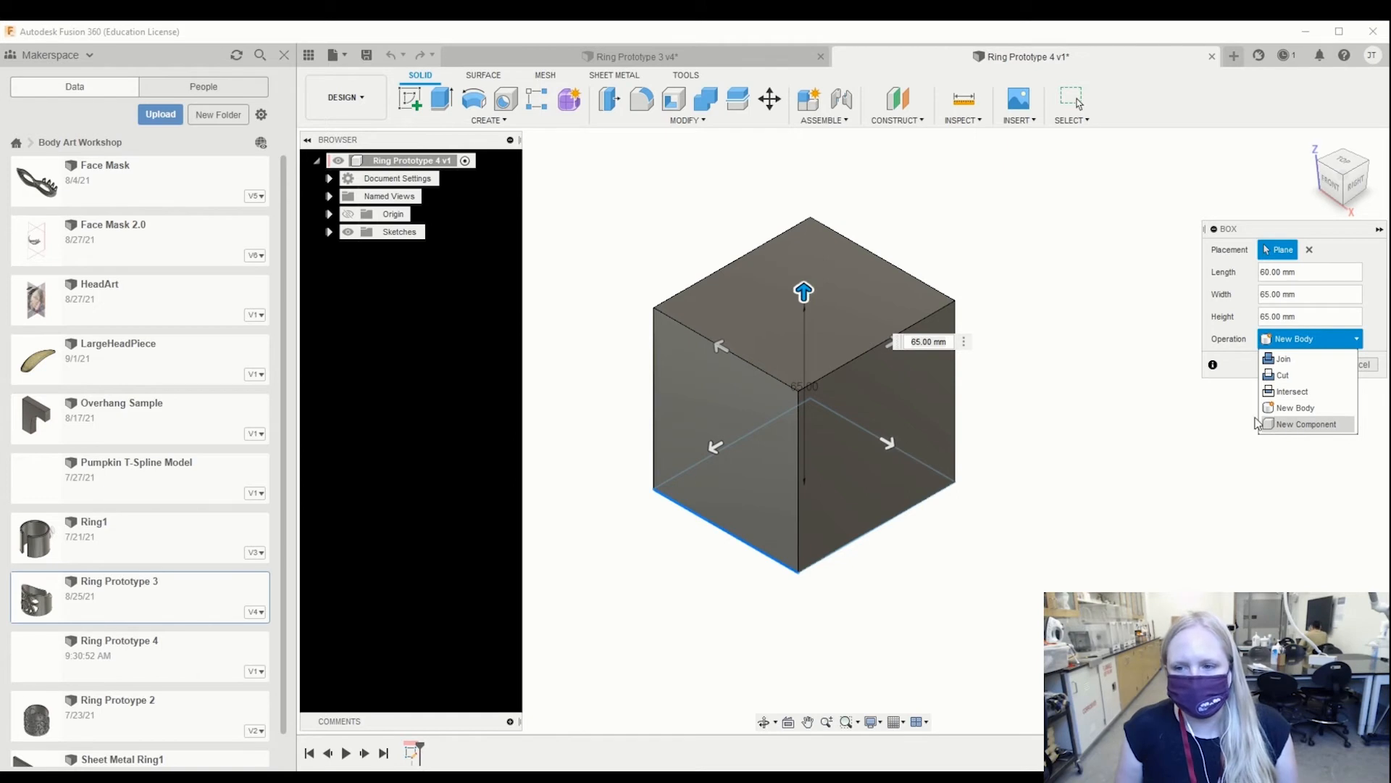
left_click(1297, 339)
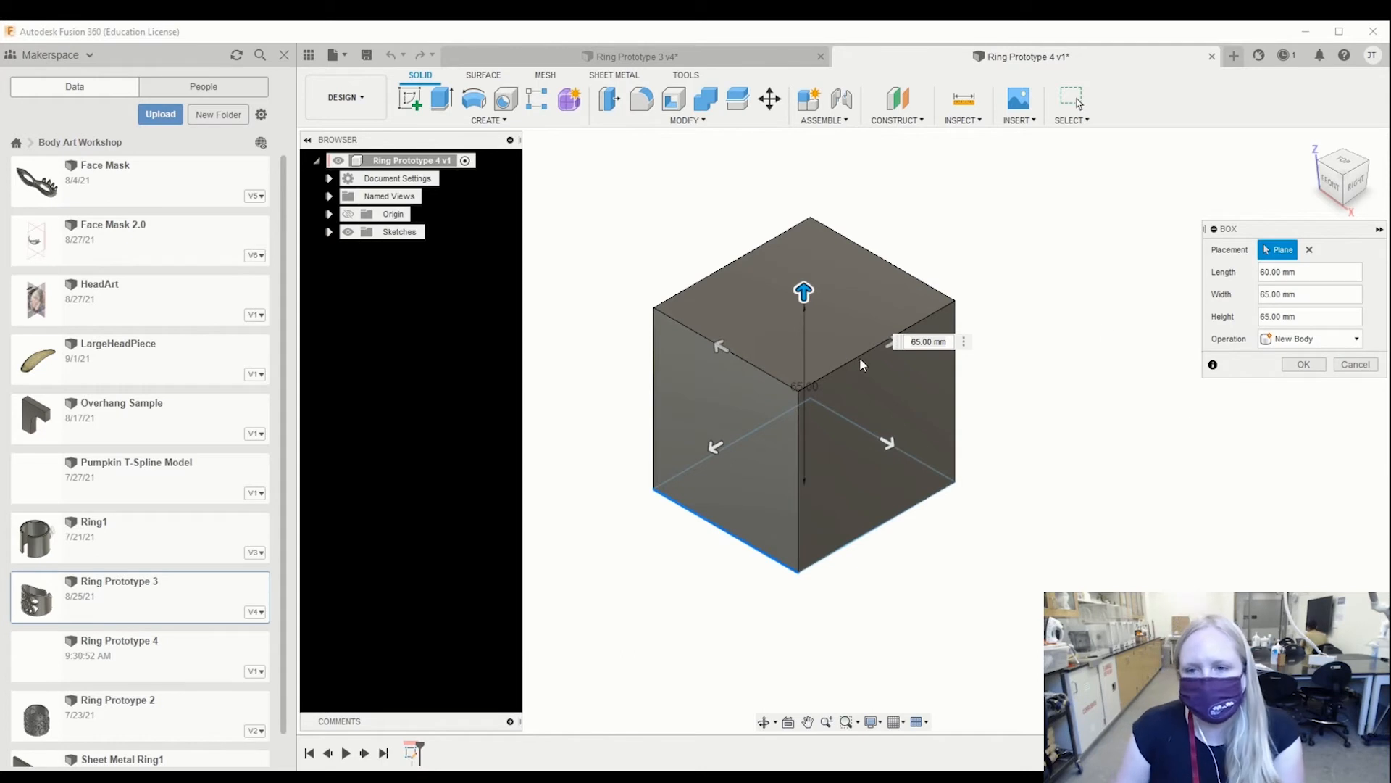
left_click(1309, 365)
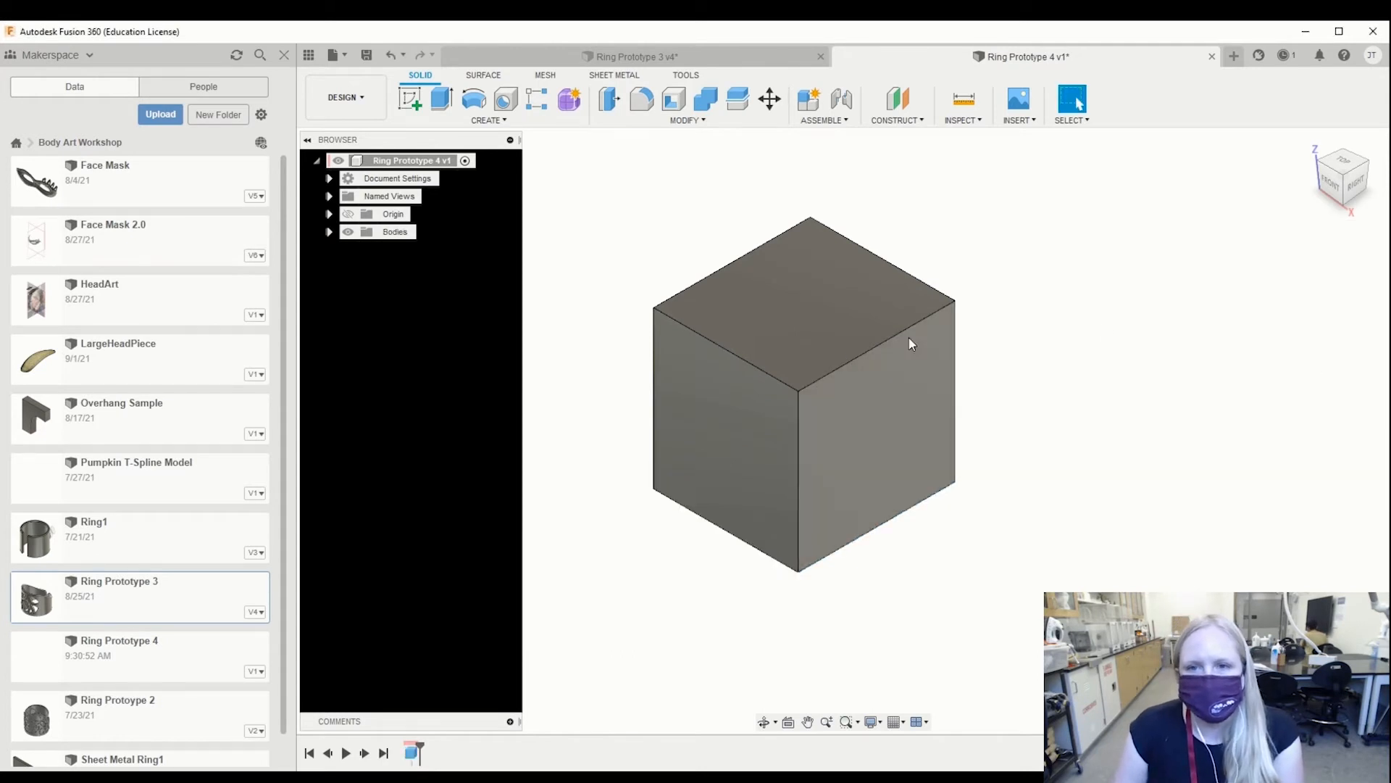
Step: Examine the box with a section analysis on the XZ origin plane at offsets of 10 mm and -5 mm, without keeping the analysis
left_click(964, 120)
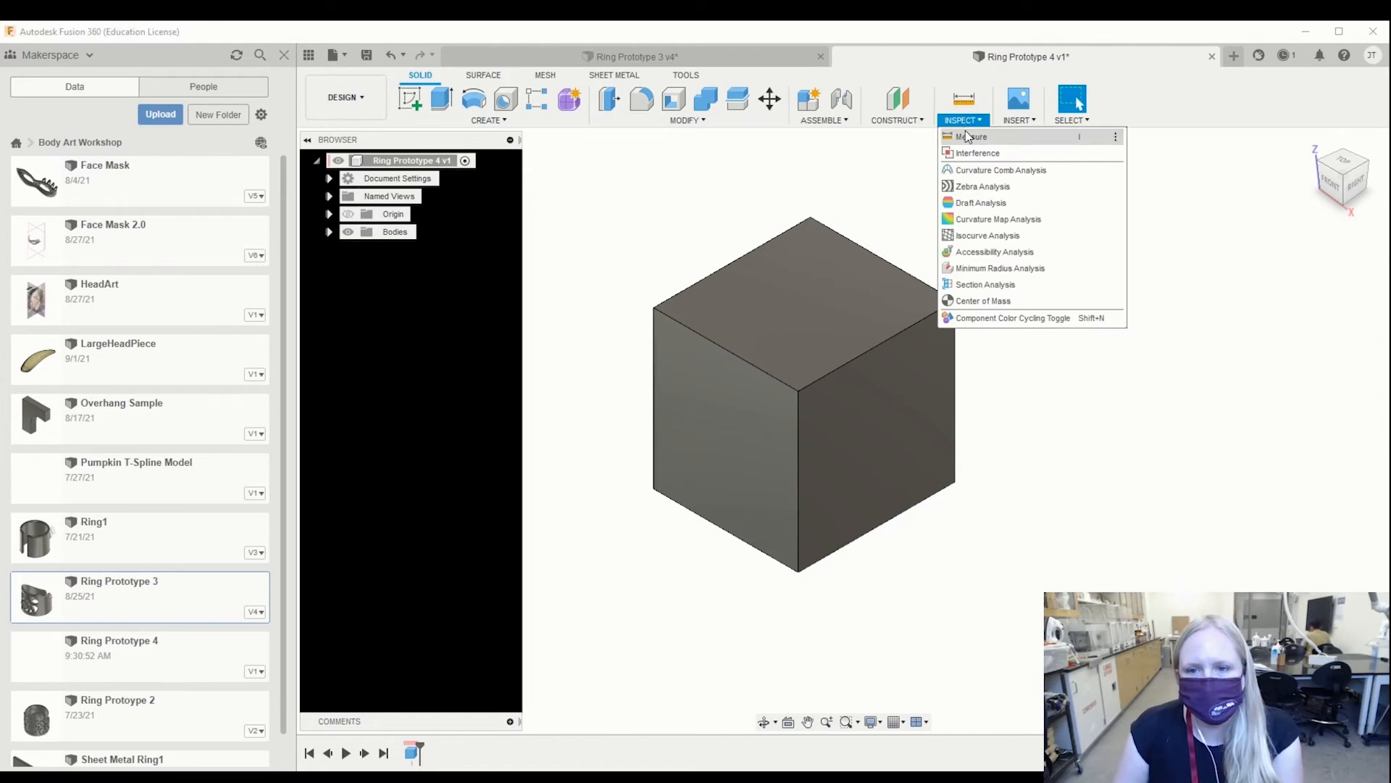
left_click(989, 283)
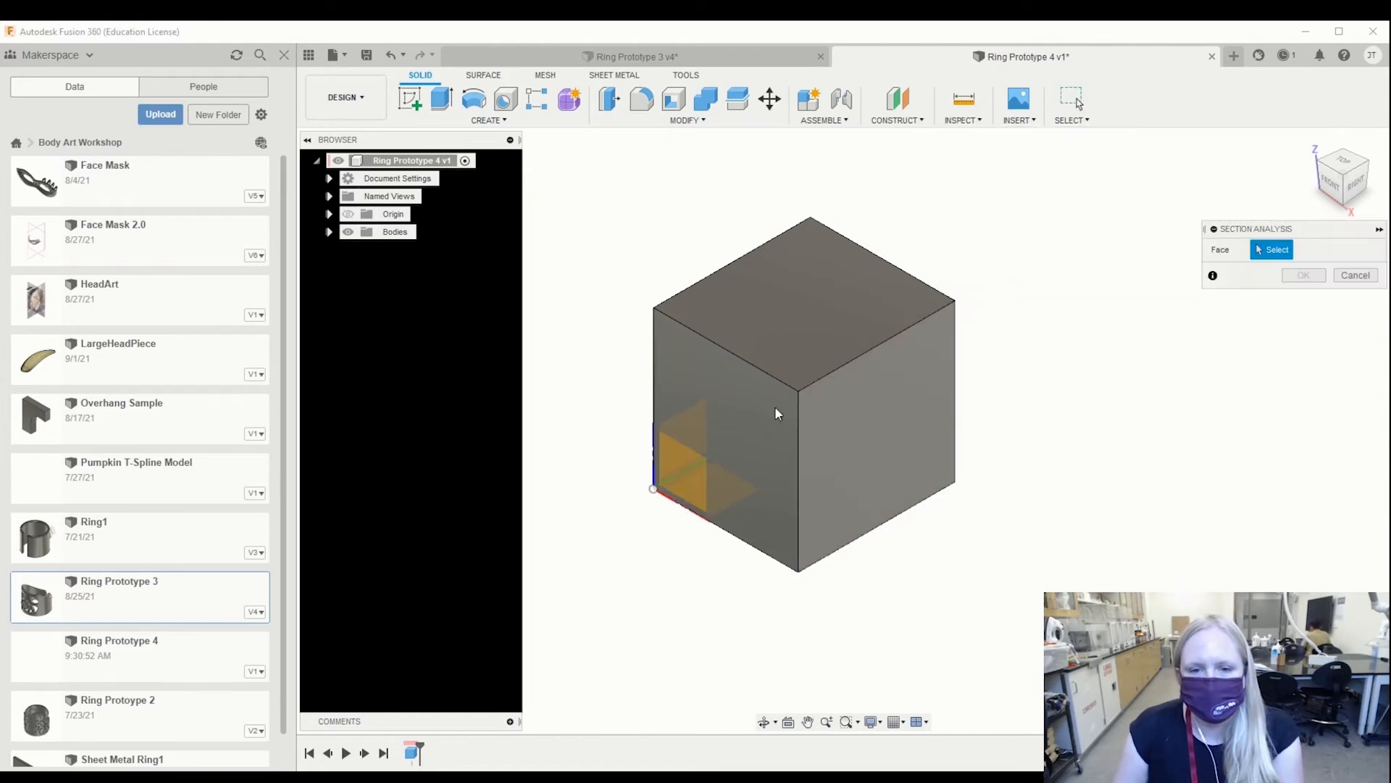
left_click(690, 471)
mouse_move(692, 471)
left_mouse_down()
mouse_move(682, 467)
mouse_move(758, 451)
mouse_move(817, 394)
mouse_move(690, 485)
mouse_move(733, 444)
mouse_move(817, 421)
mouse_move(709, 456)
left_mouse_up()
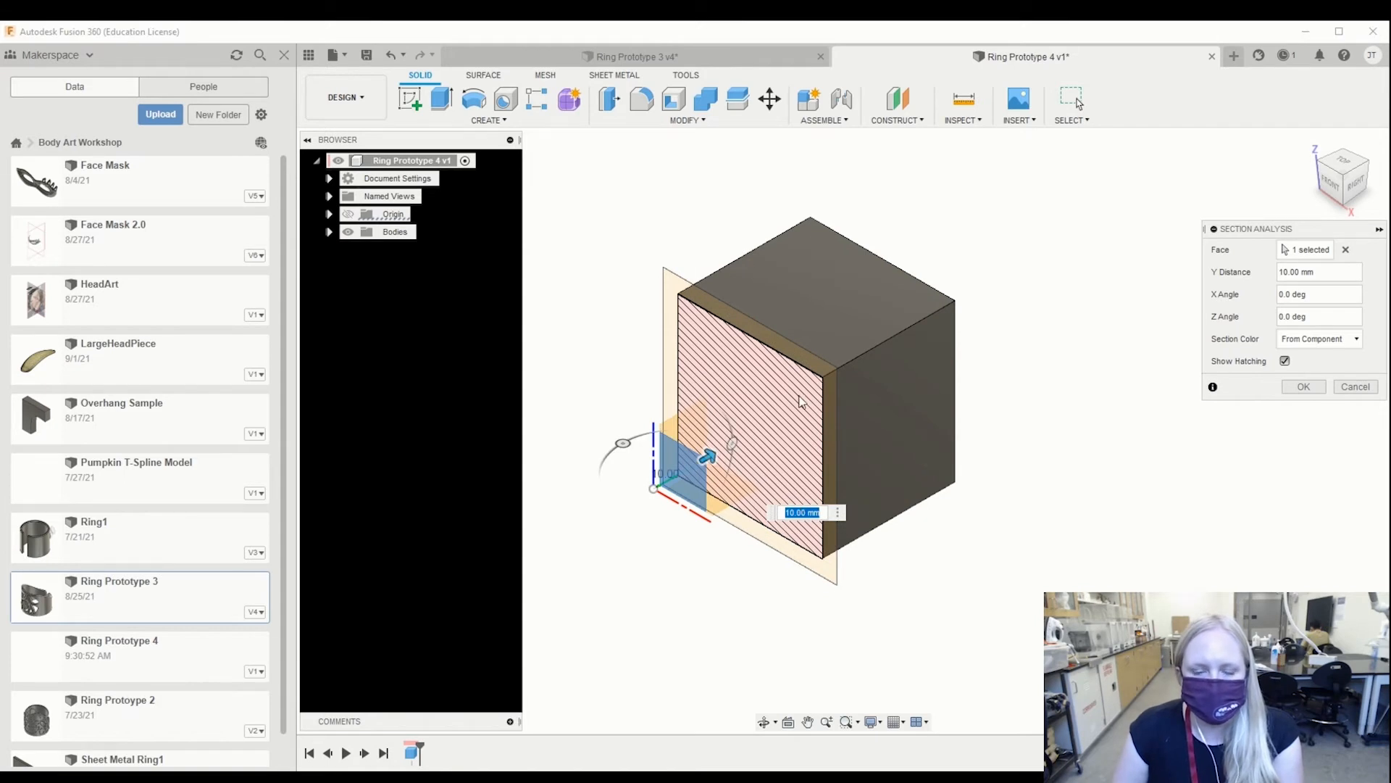
mouse_move(710, 456)
left_mouse_down()
mouse_move(768, 435)
mouse_move(670, 466)
mouse_move(801, 416)
mouse_move(689, 472)
mouse_move(758, 457)
mouse_move(793, 442)
mouse_move(673, 465)
left_mouse_up()
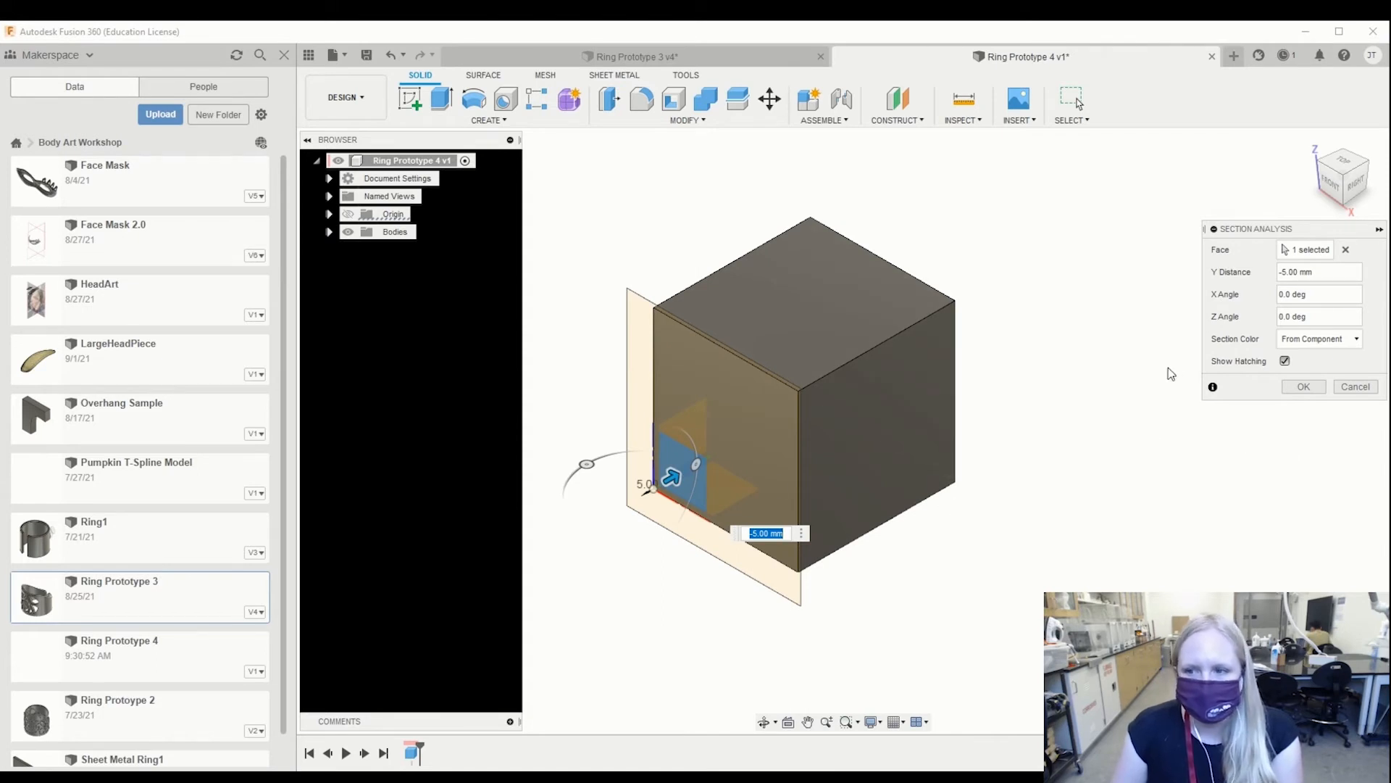
left_click(1354, 389)
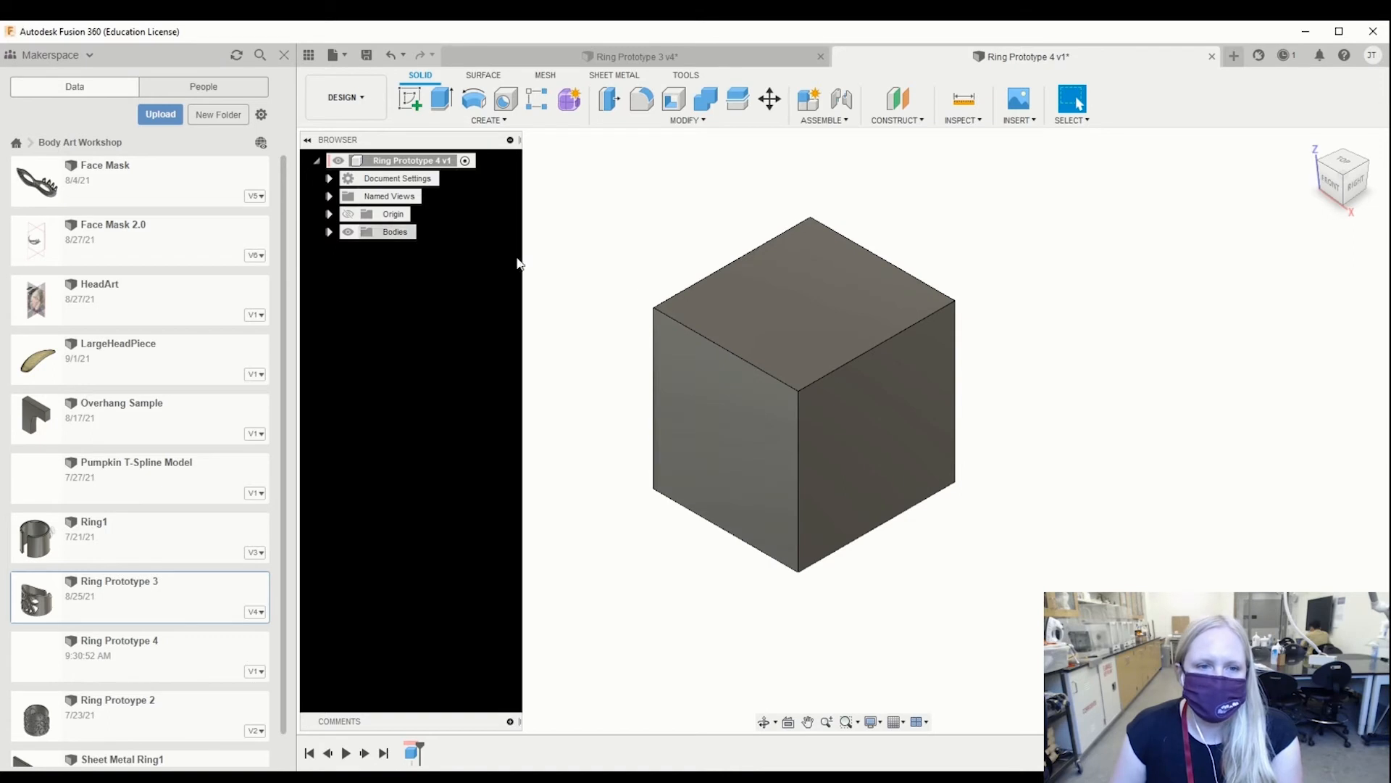
Step: Hide the design's bodies and start a new sketch on the horizontal XY origin plane
left_click(347, 233)
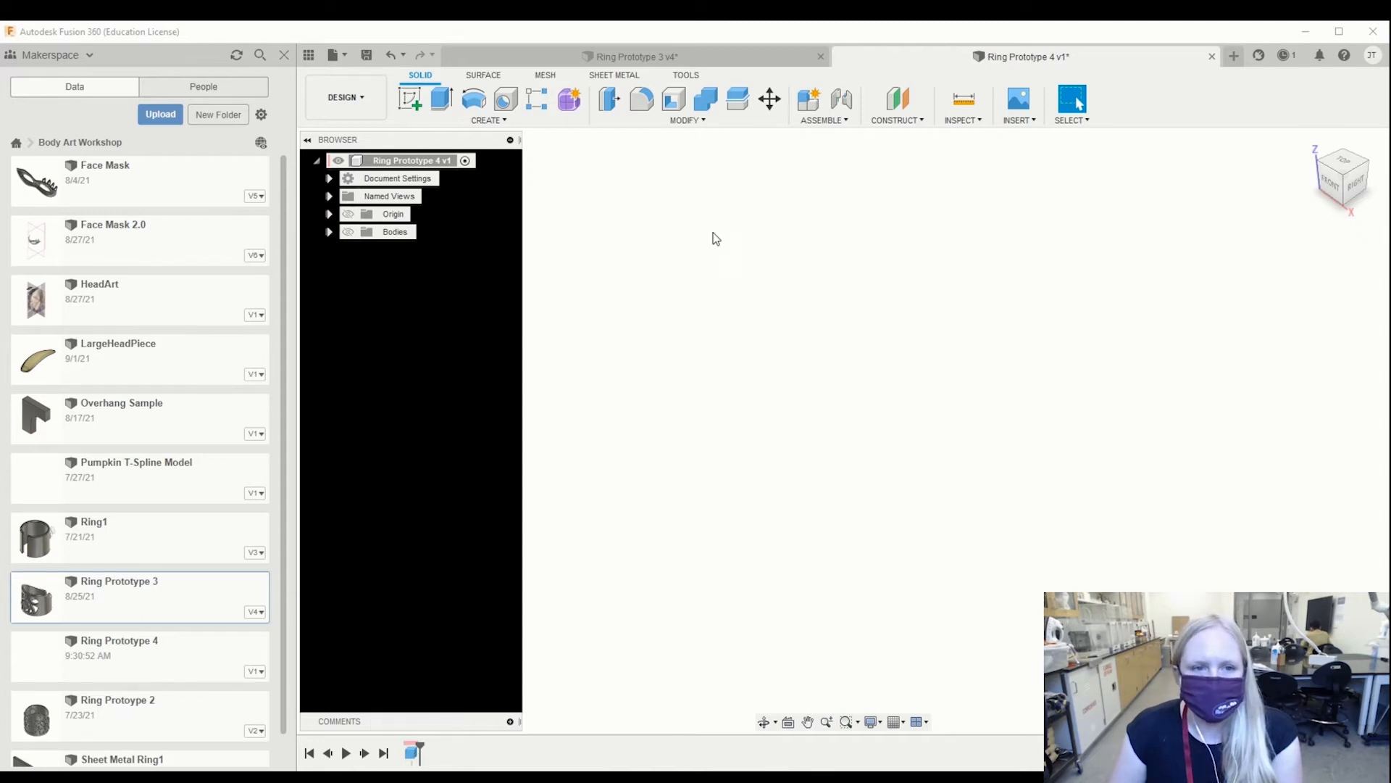
left_click(348, 232)
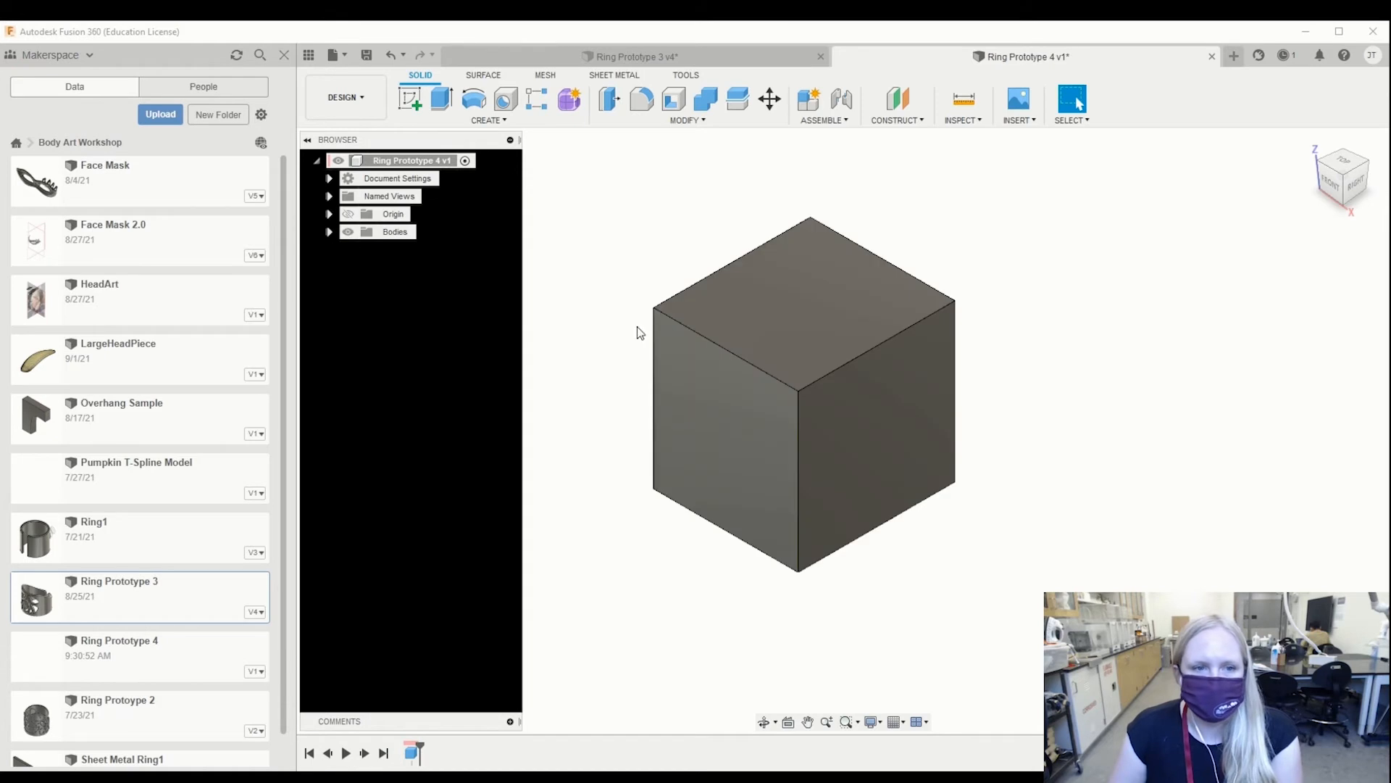
left_click(348, 232)
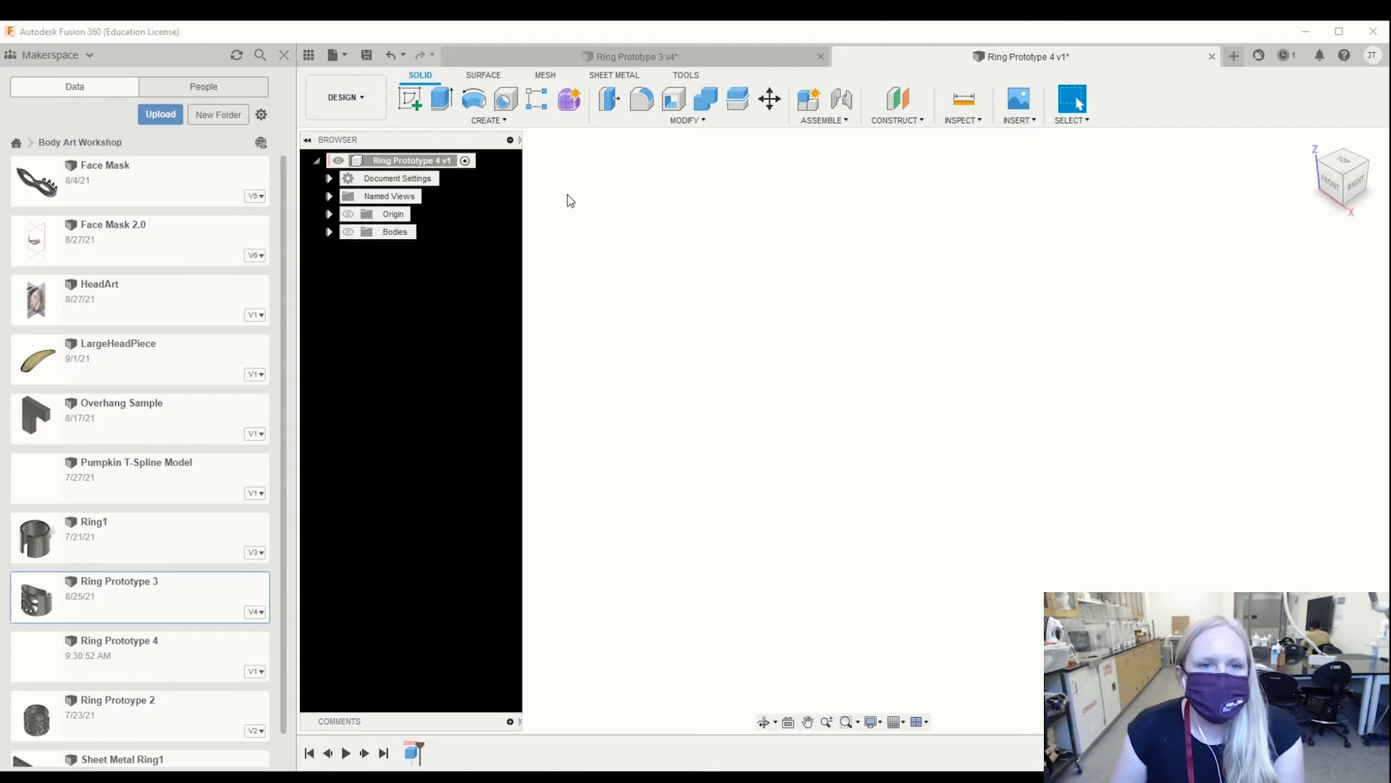
left_click(410, 101)
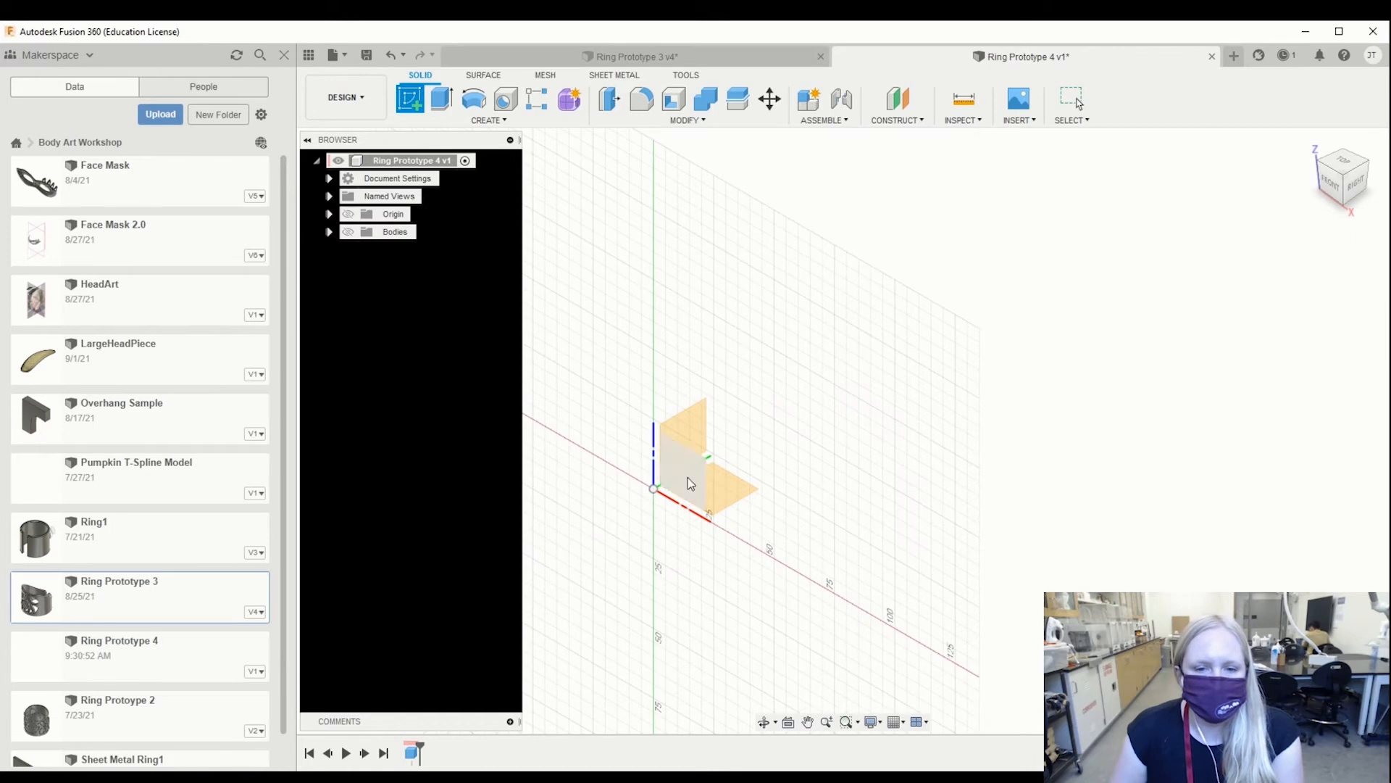
left_click(690, 482)
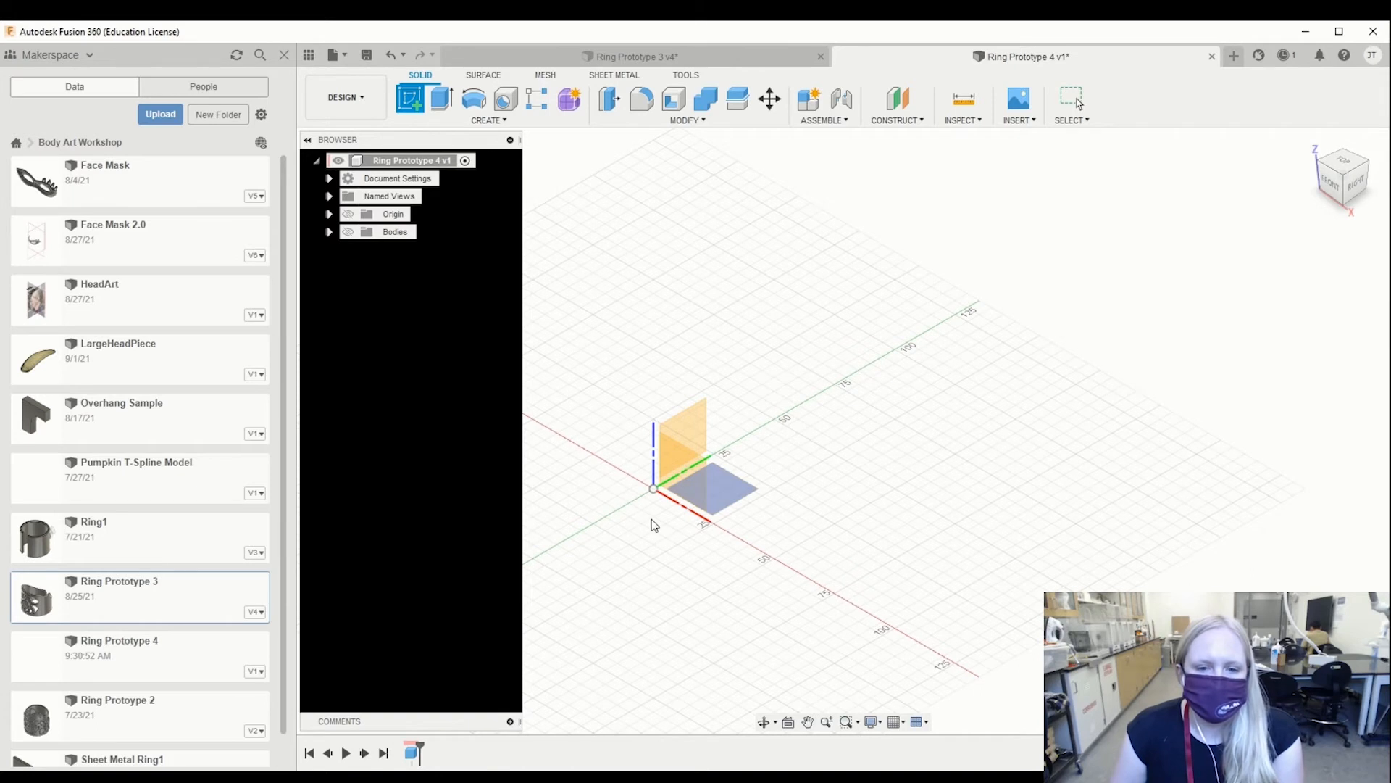
left_click(660, 519)
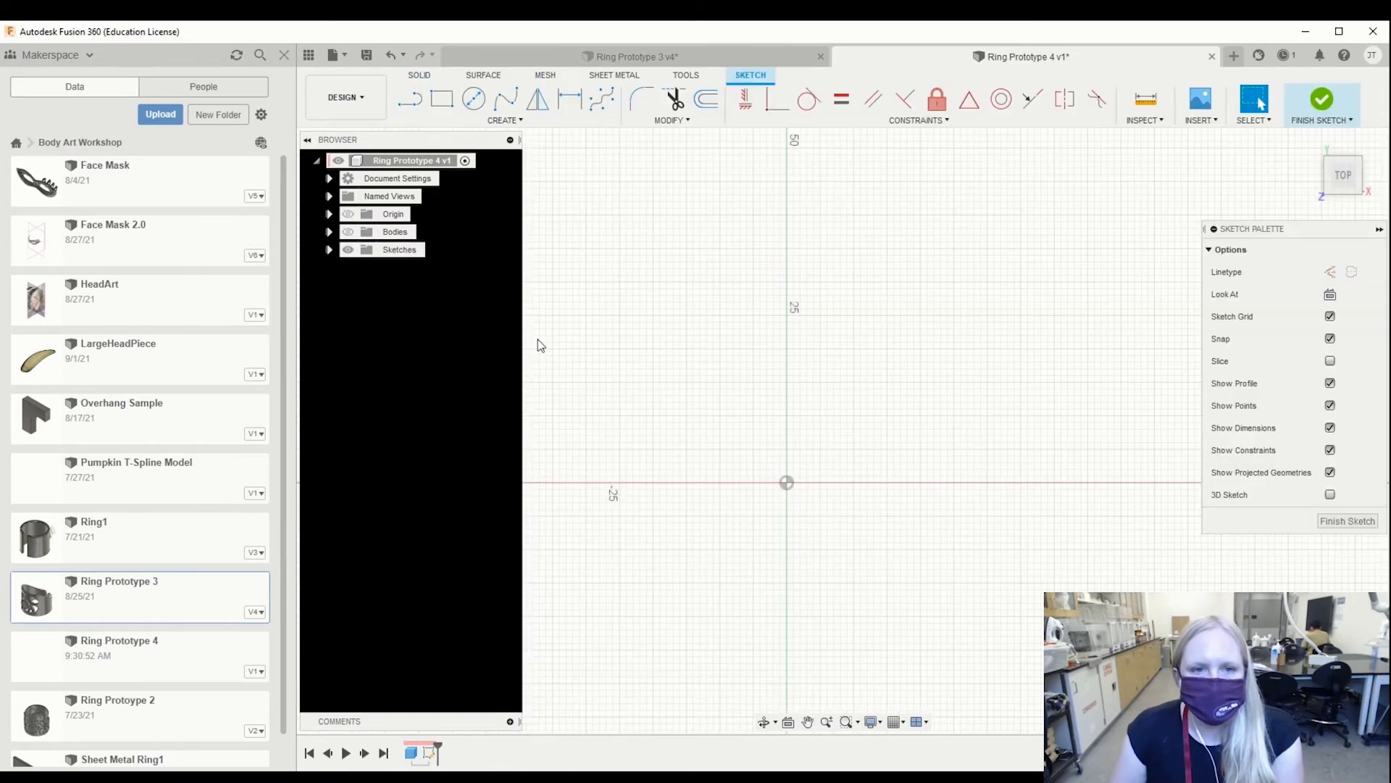
Step: Sketch a circle centred on the origin with a diameter of 21 mm
left_click(474, 103)
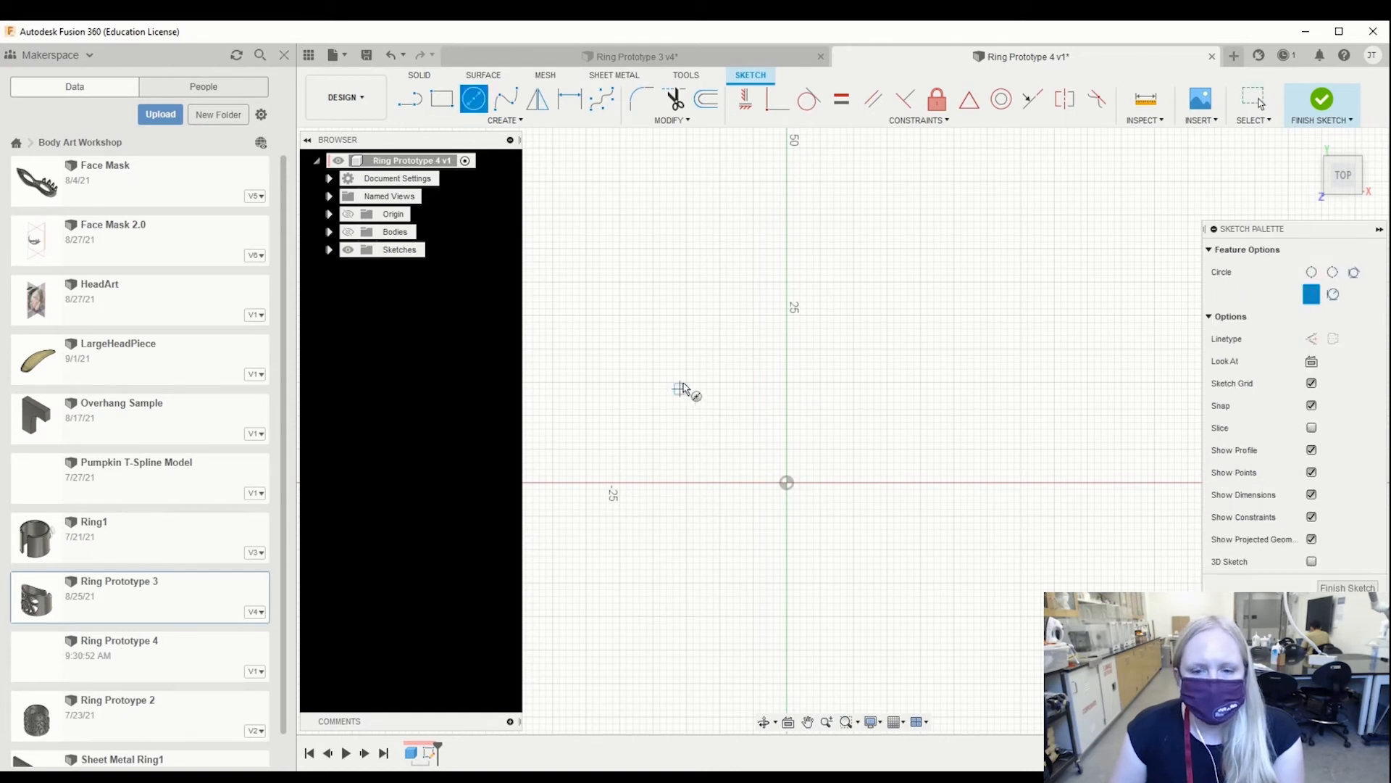
left_click(787, 483)
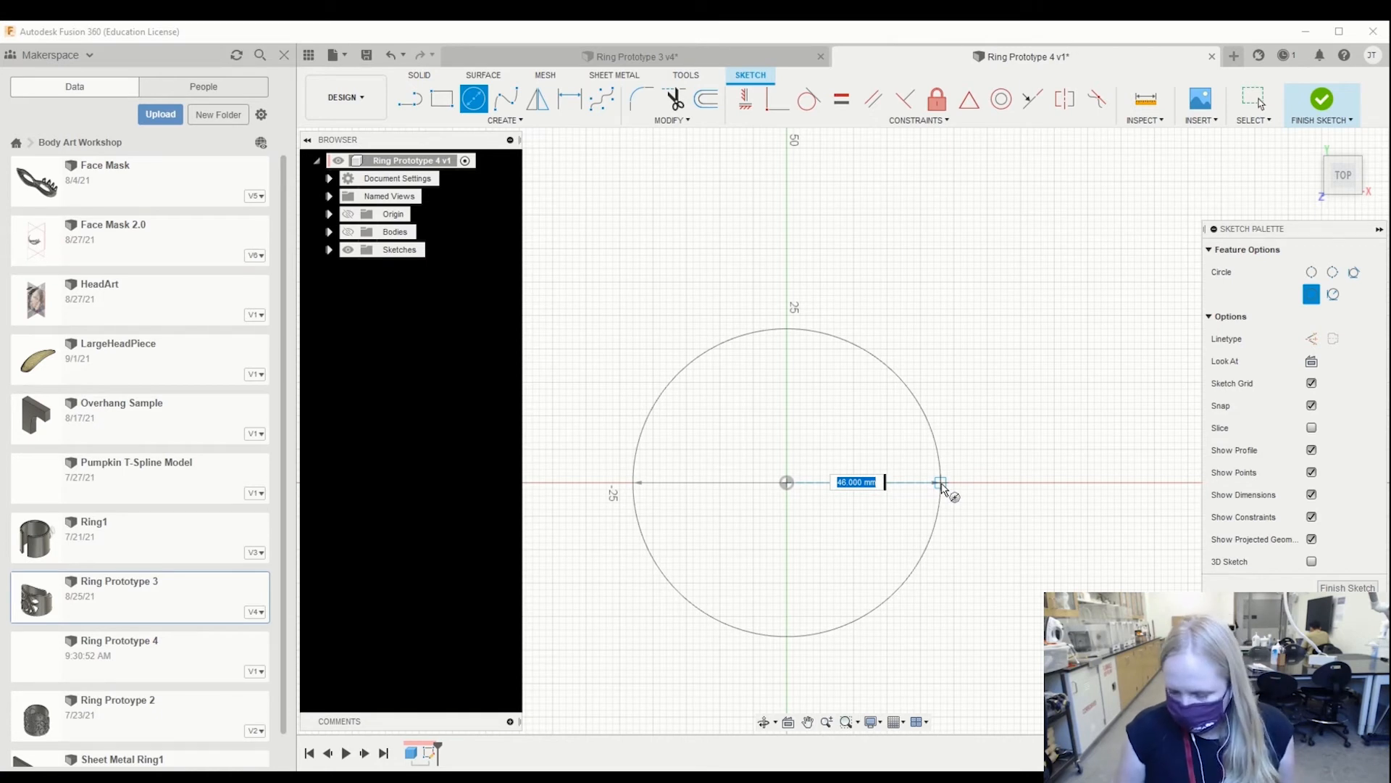
type("21")
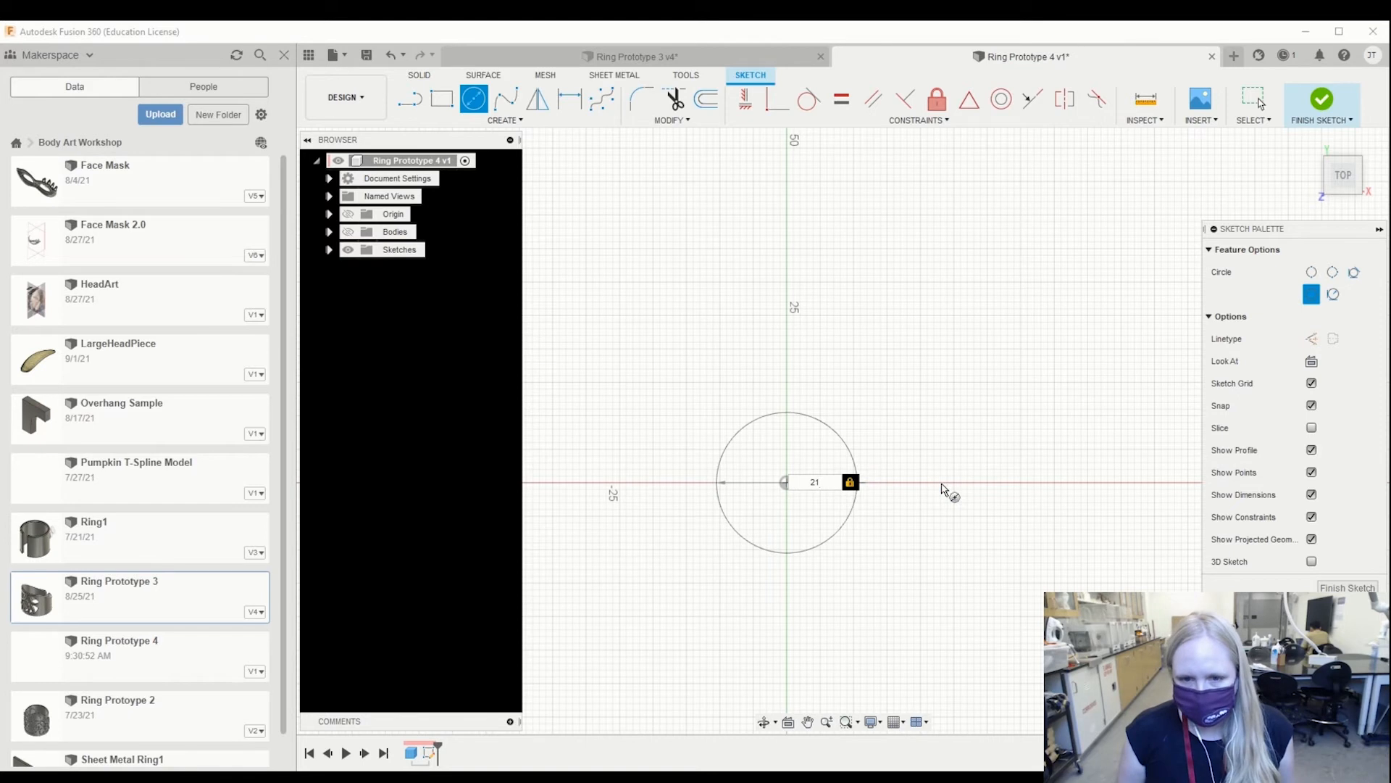
key("Return")
key("Escape")
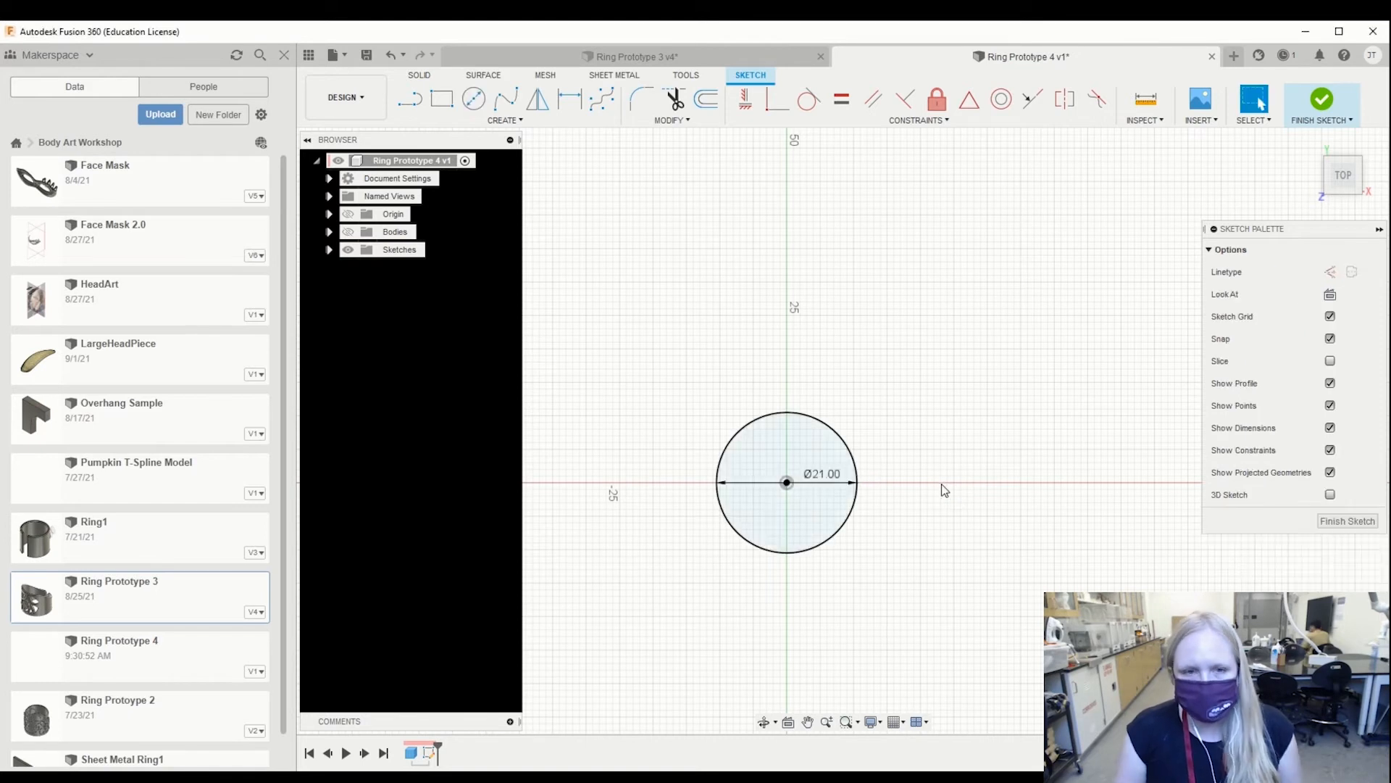
left_click(800, 461)
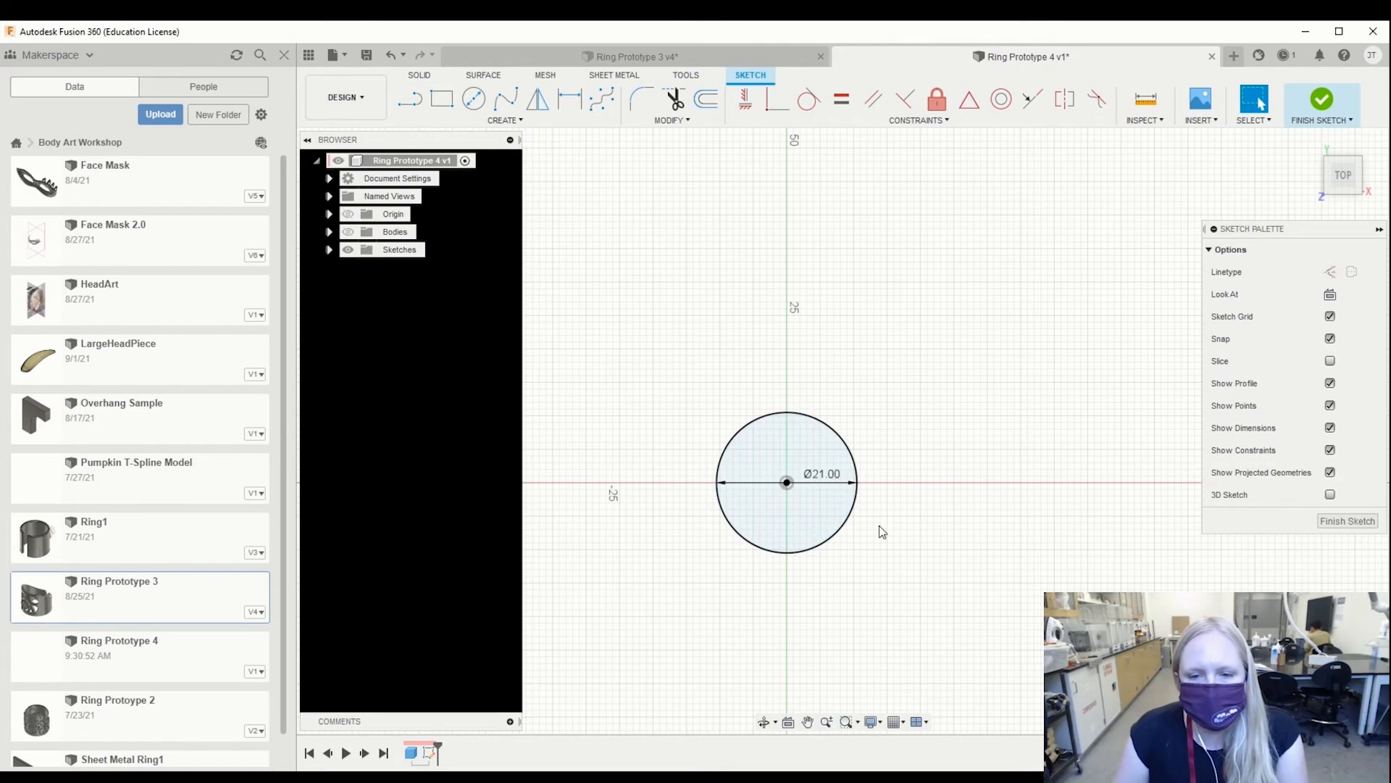
Step: Add a concentric circle of 24 mm diameter around the first one to form the ring's wall profile
scroll(858, 529, "up", 4)
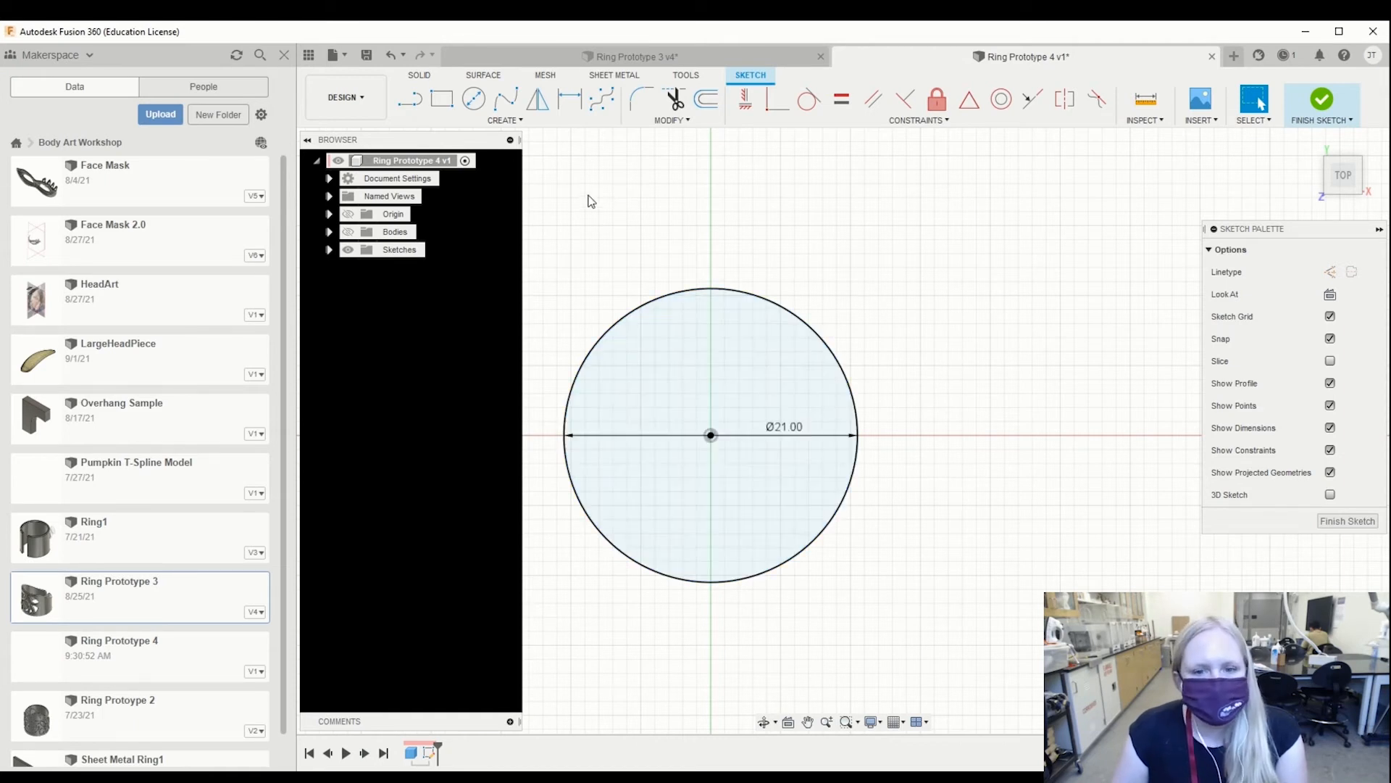
left_click(474, 101)
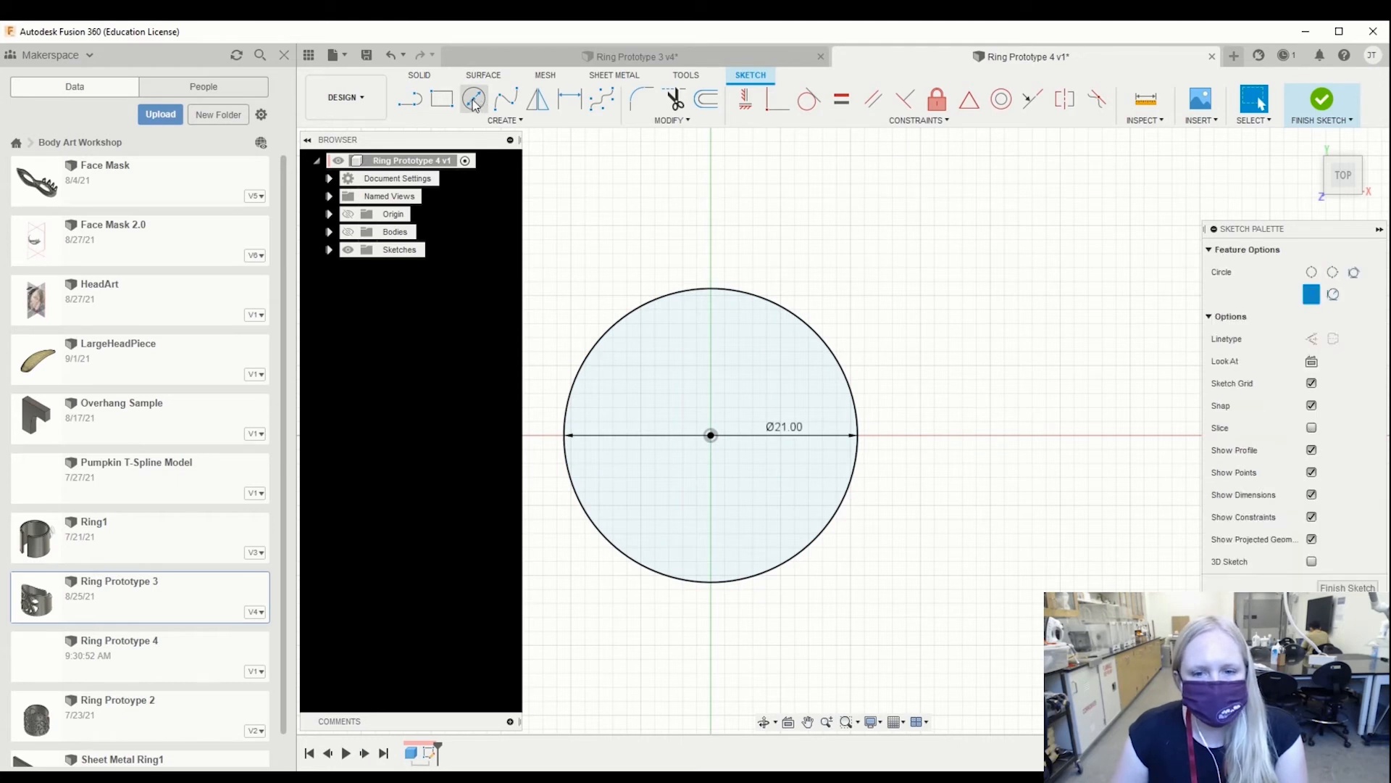
left_click(711, 435)
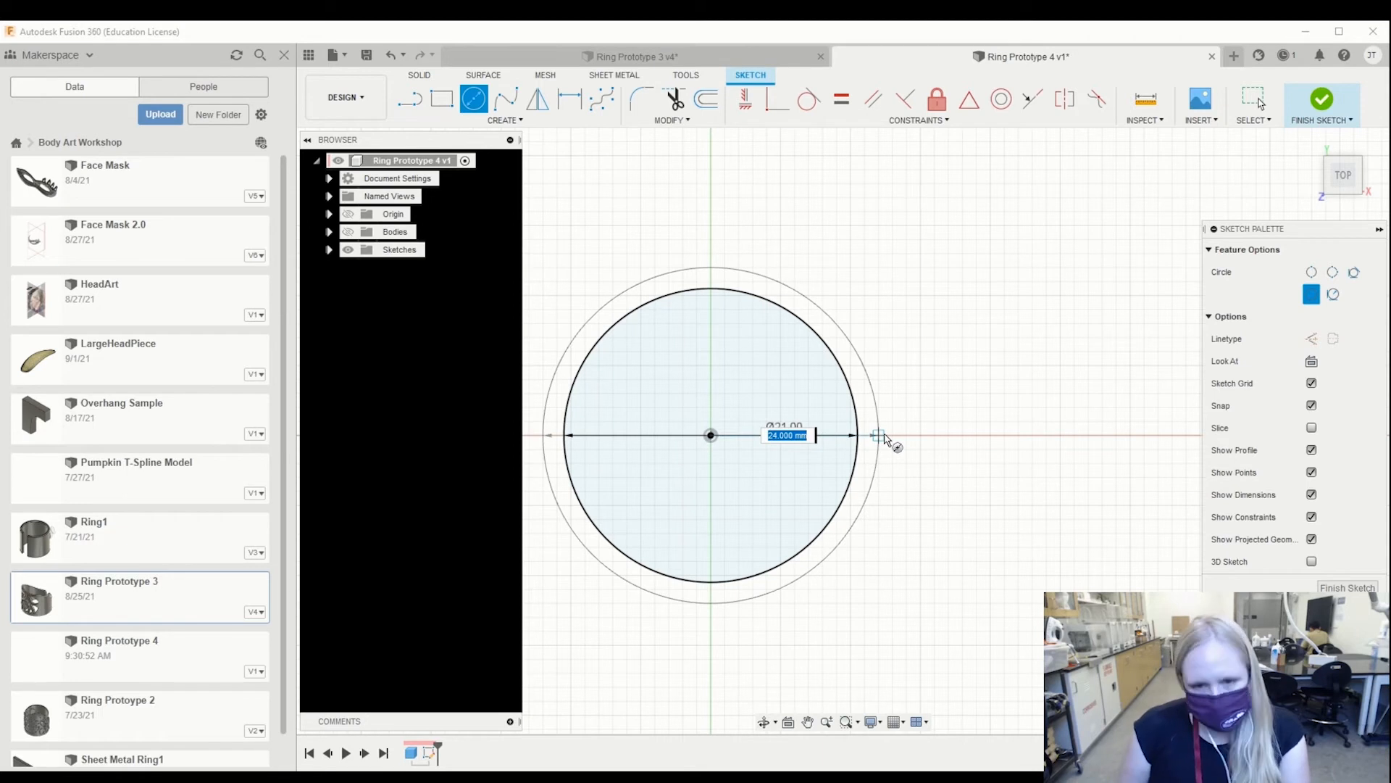
type("24")
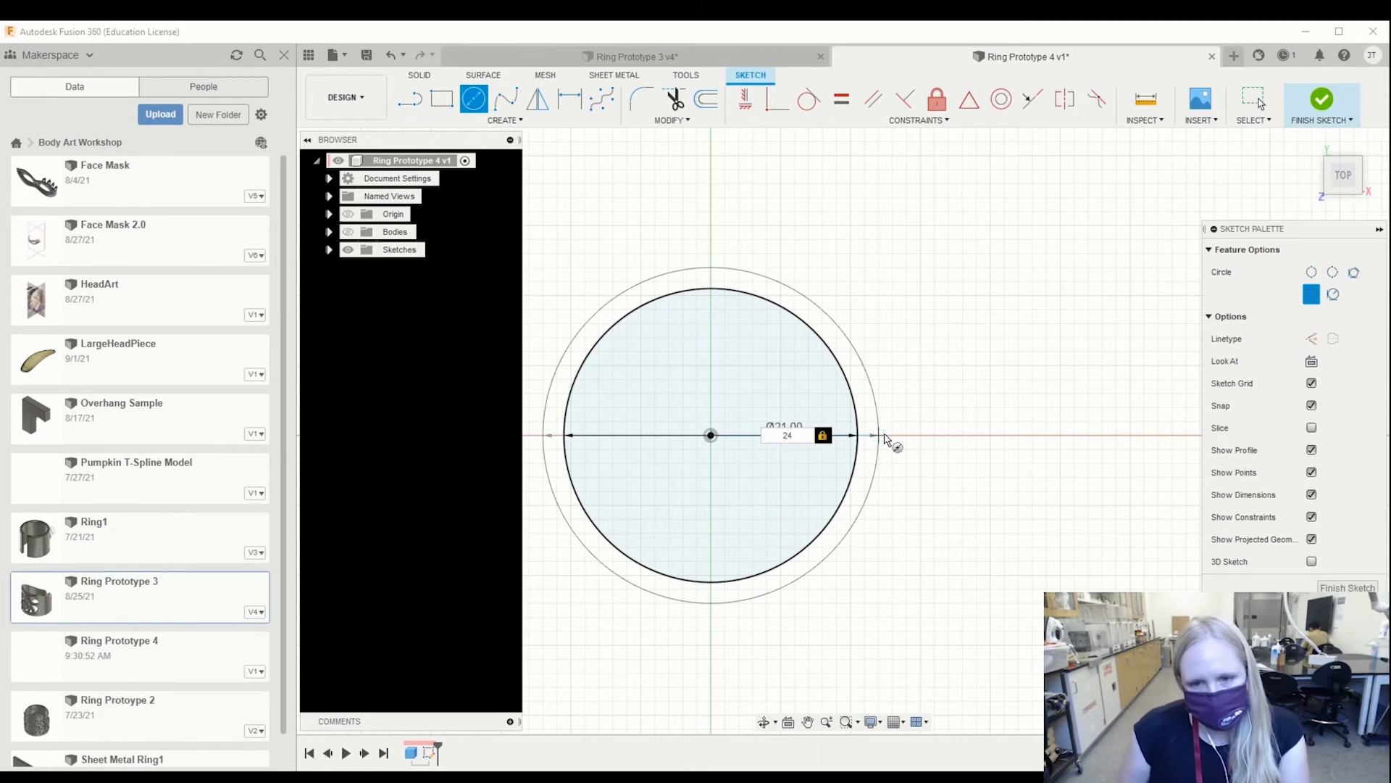
key("Return")
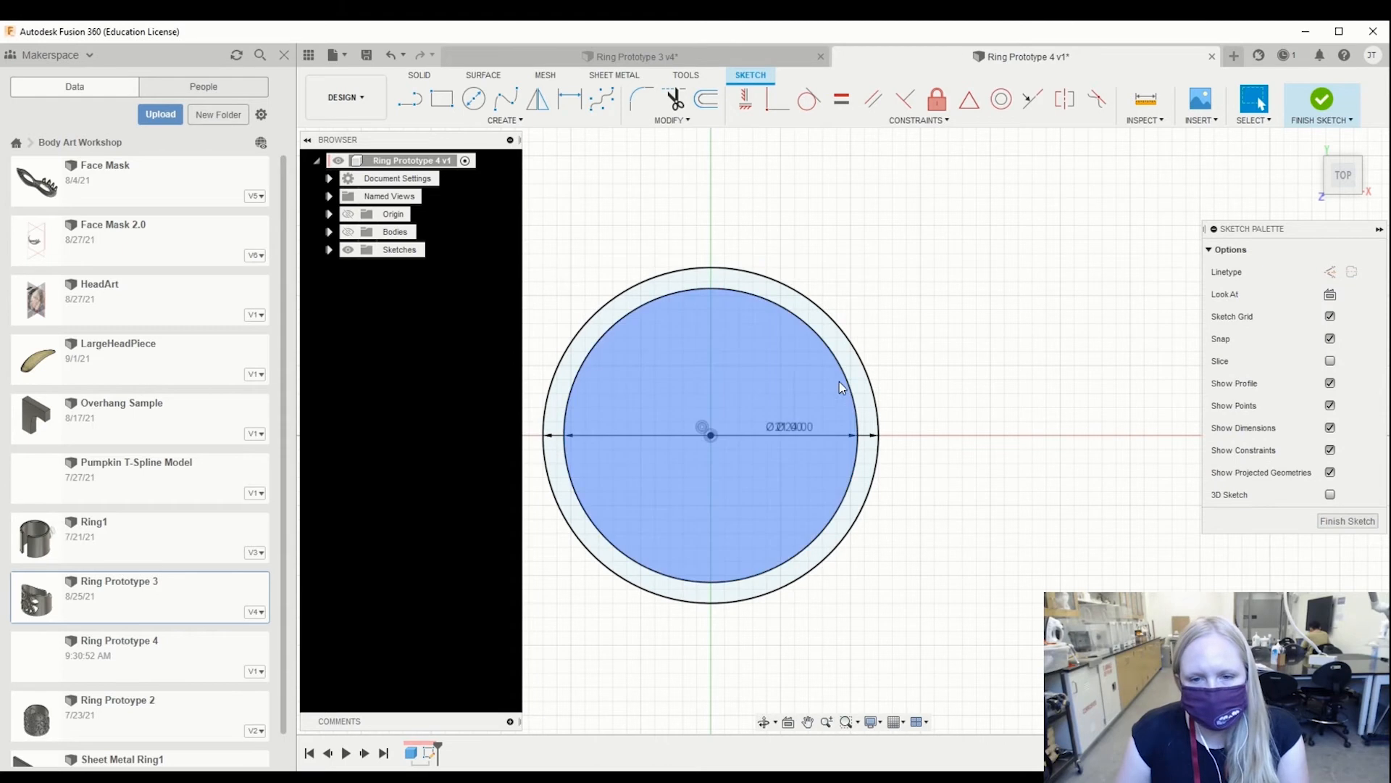
scroll(777, 447, "up", 4)
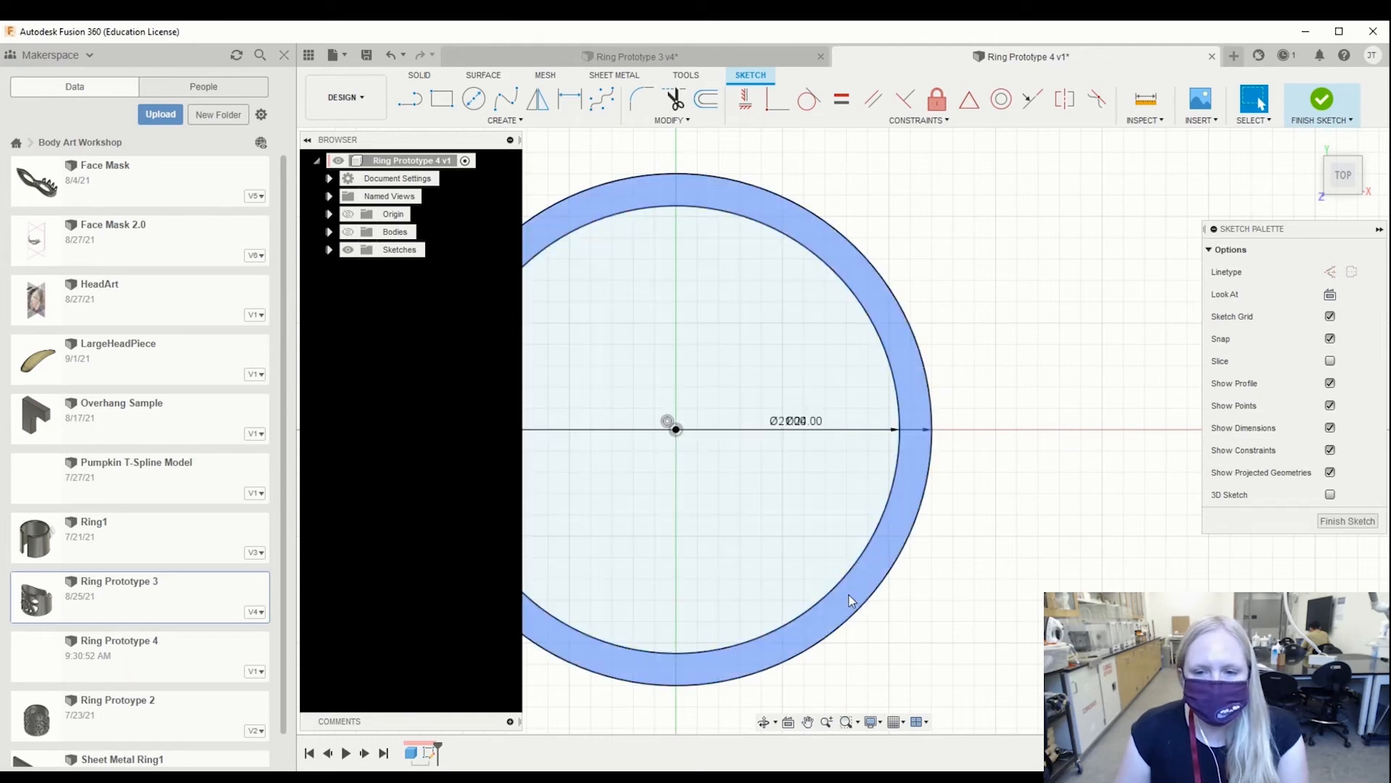
Step: Finish the sketch and extrude the ring-shaped profile between the two circles 20 mm as a new body
scroll(964, 463, "down", 4)
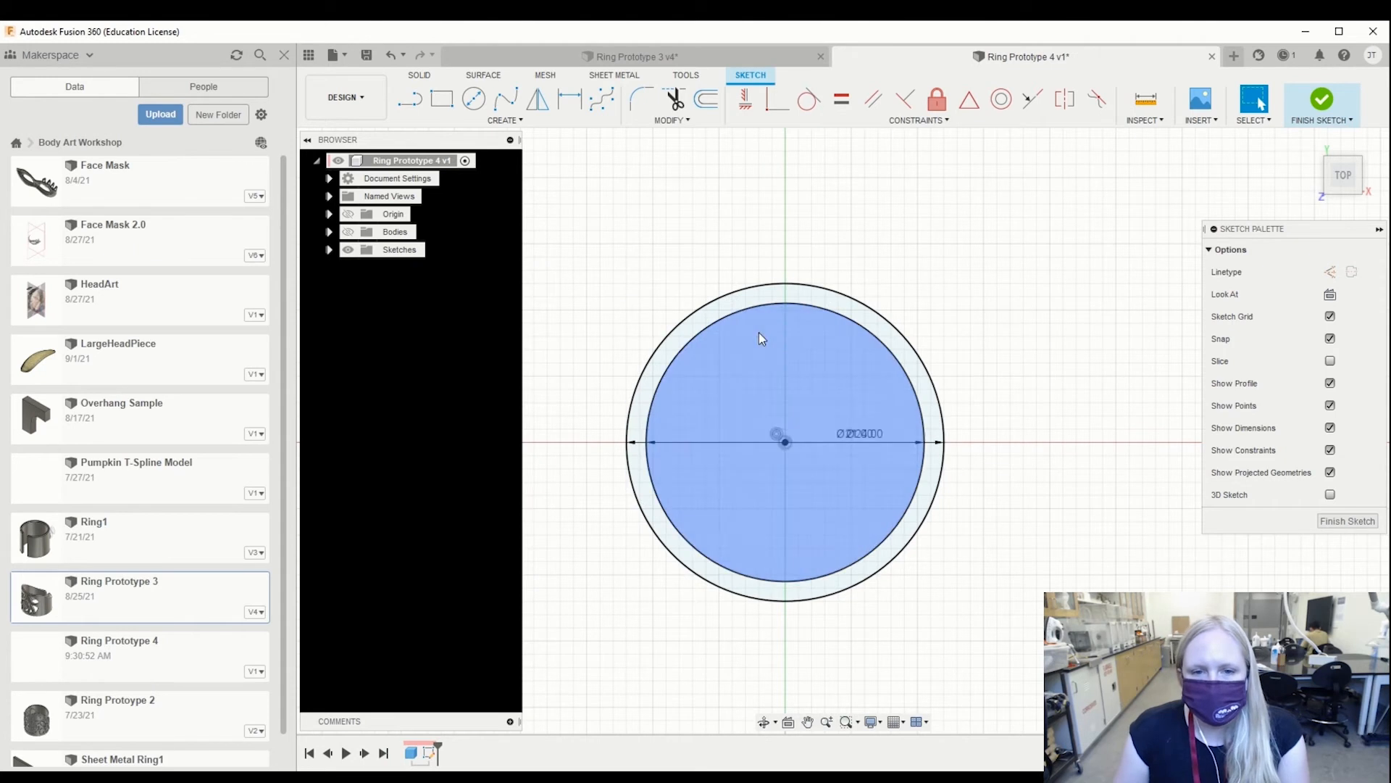
left_click(1349, 522)
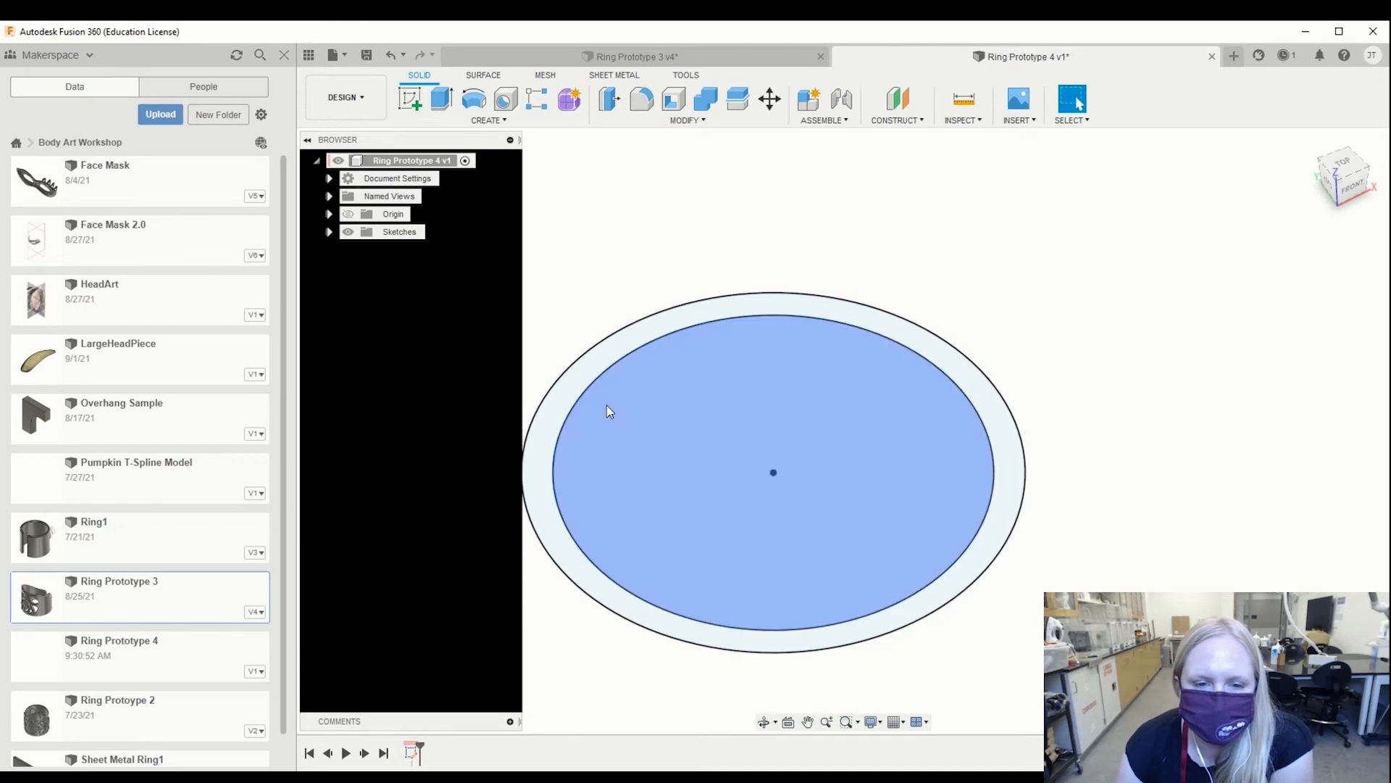
left_click(550, 411)
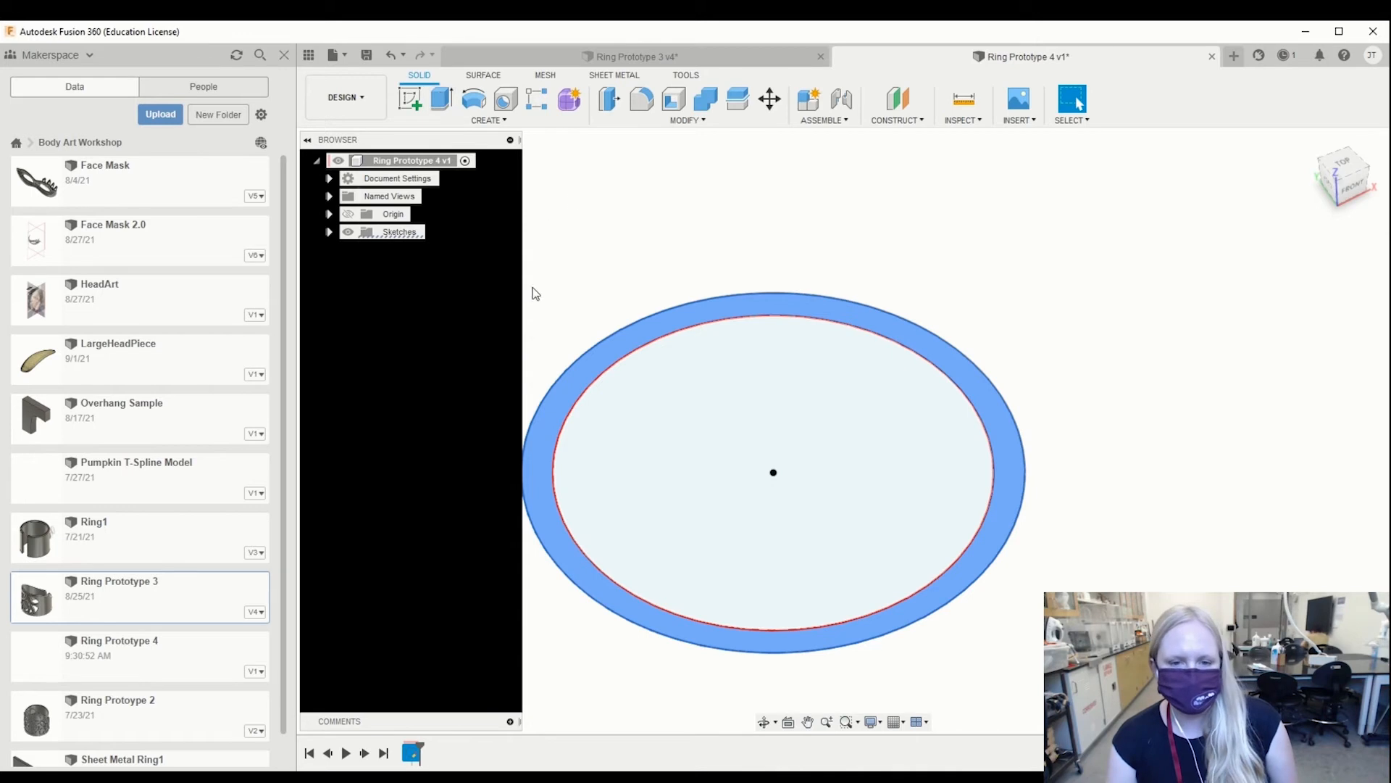
key("e")
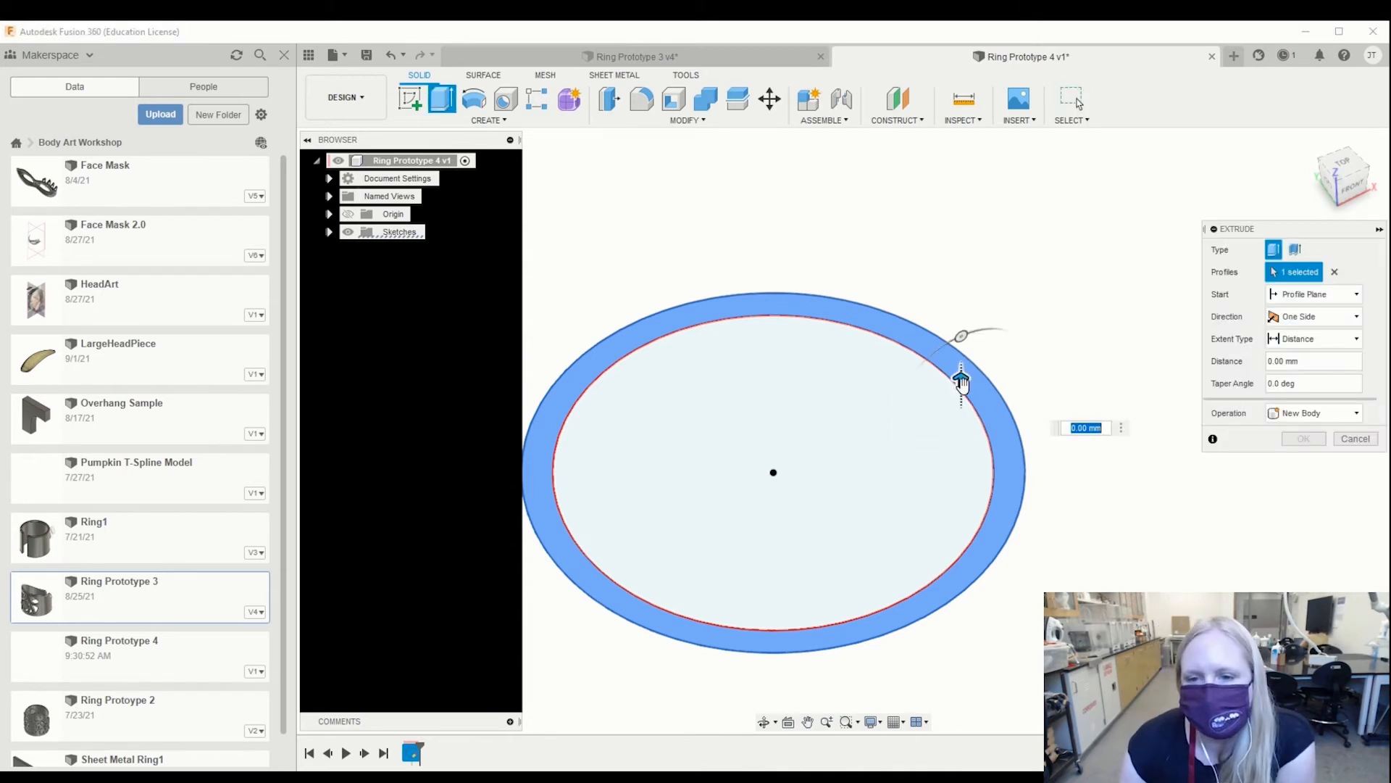
left_click_drag(961, 378, 962, 205)
left_click(1083, 250)
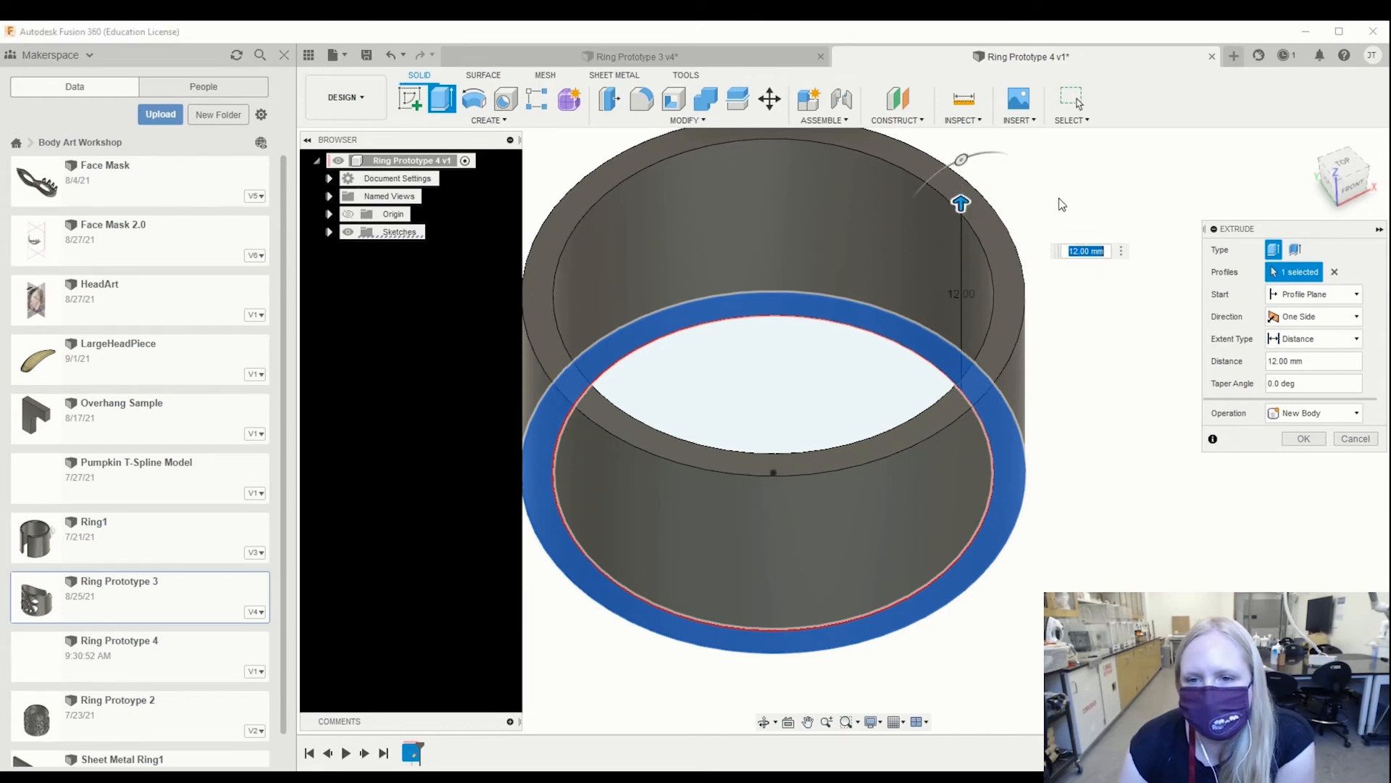
scroll(1010, 407, "down", 2)
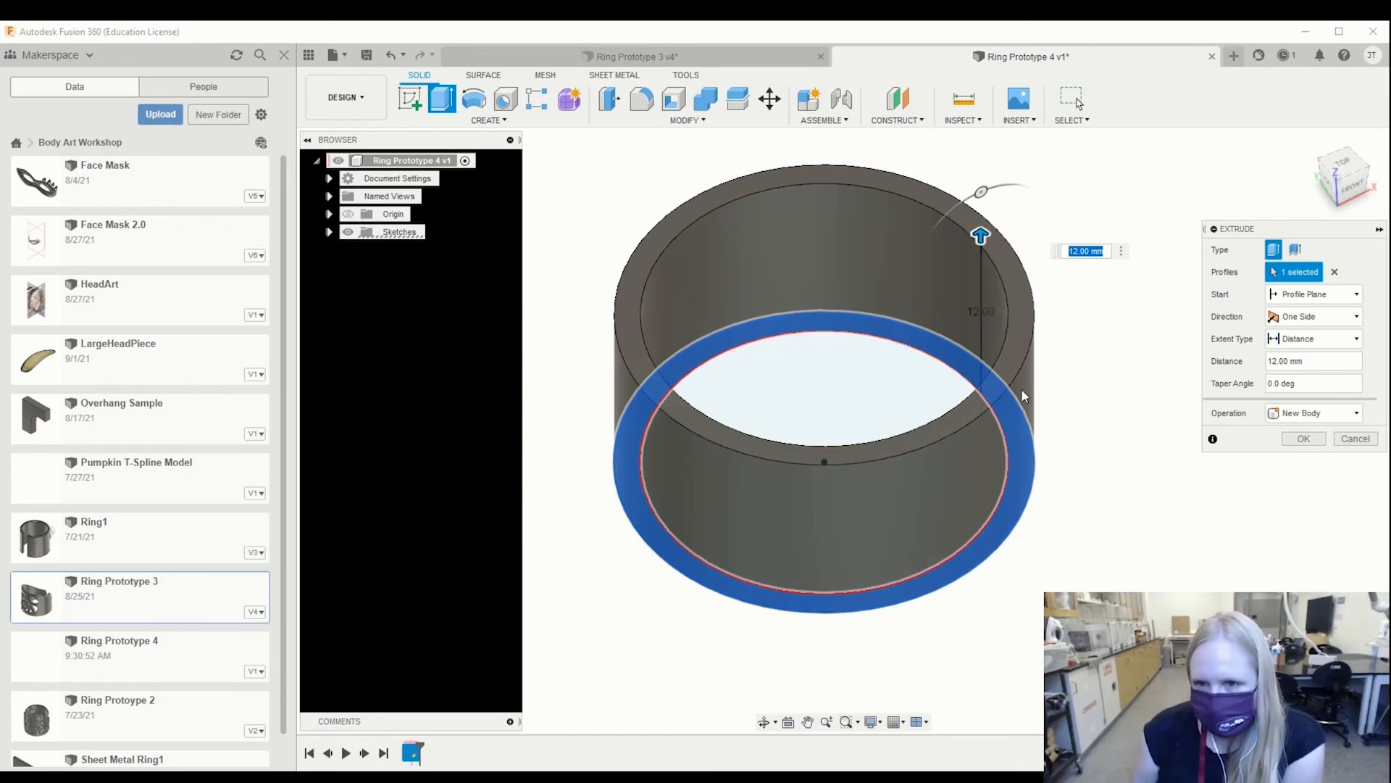
type("20")
key("Return")
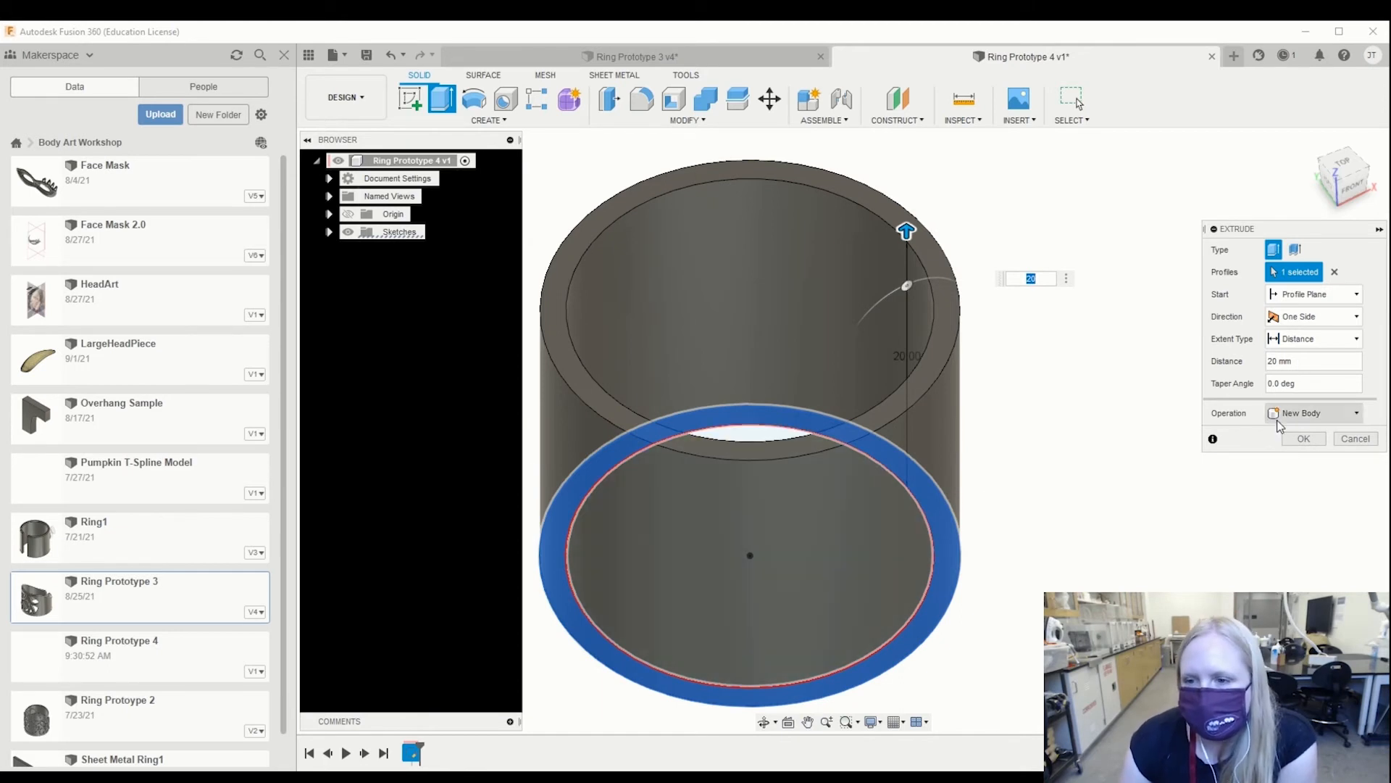
left_click(1304, 439)
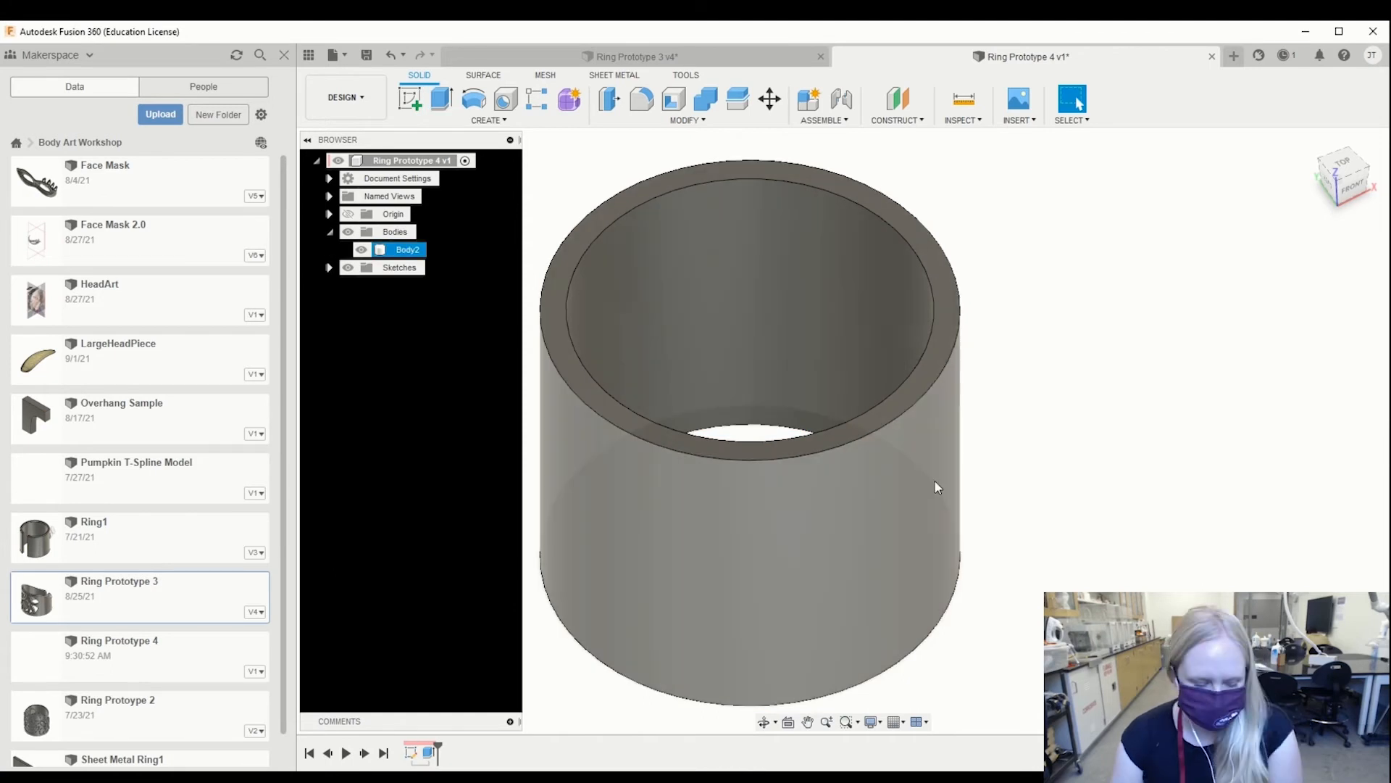
Step: Examine the sloped top edge and cutouts in the Ring Prototype 3 design from the side and front, and return to Ring Prototype 4
middle_click_drag(990, 510, 911, 494, "shift")
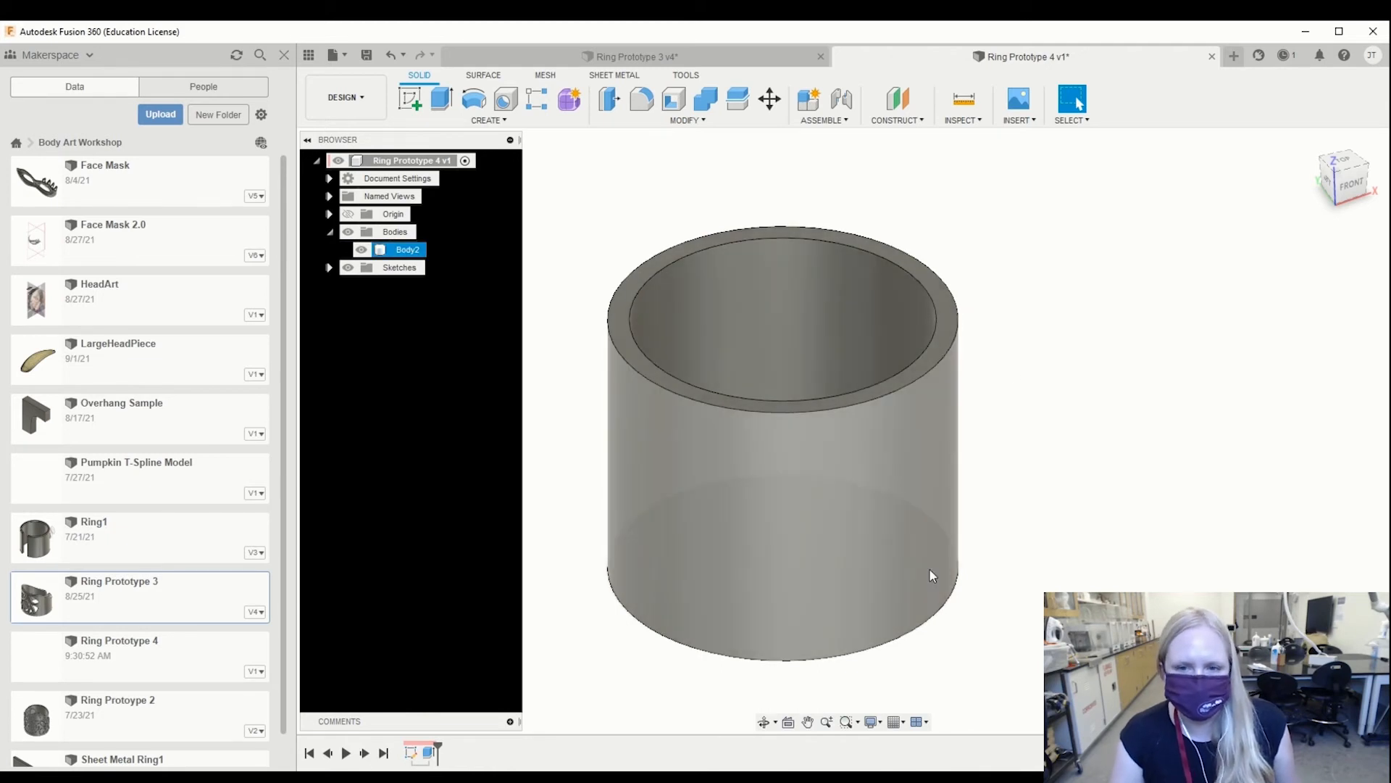
middle_click_drag(872, 470, 833, 392, "shift")
left_click(572, 238)
left_click(633, 57)
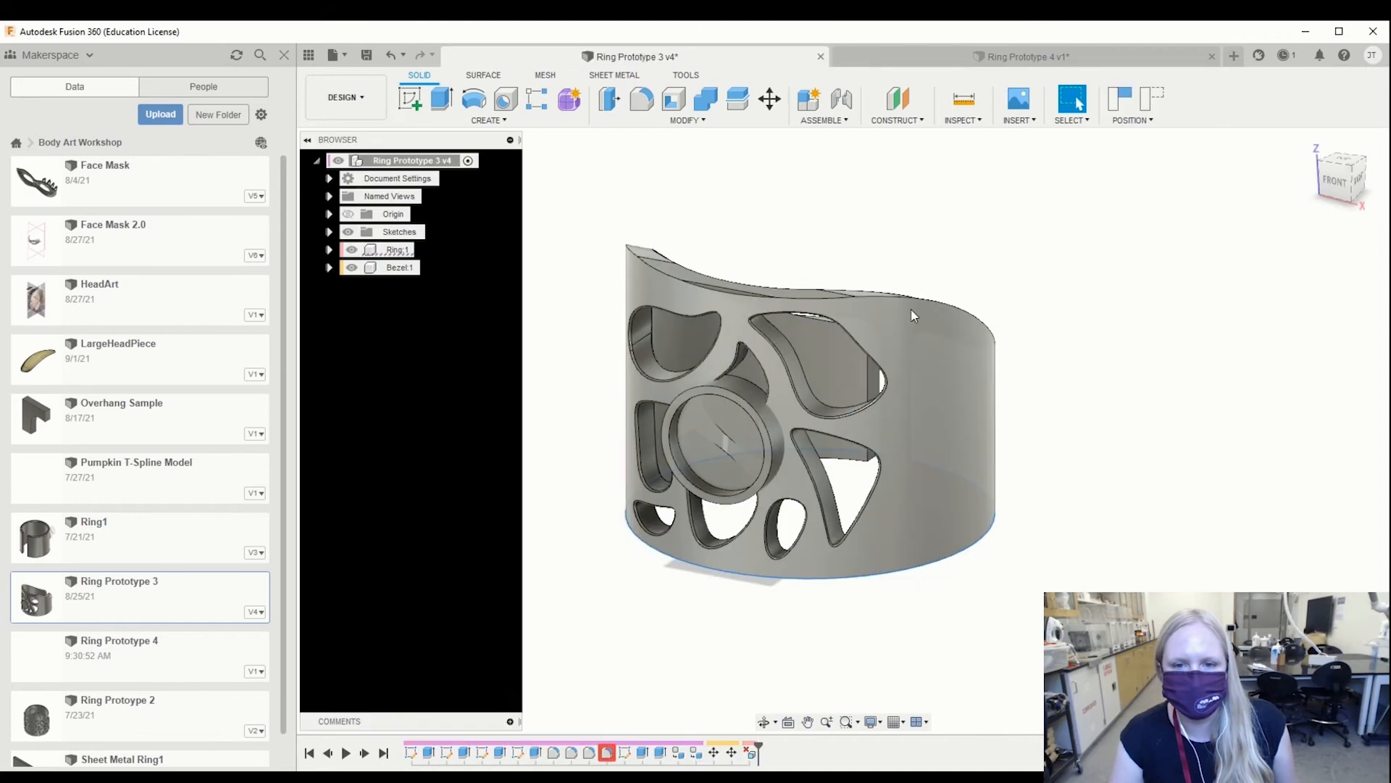
middle_click_drag(833, 341, 776, 279, "shift")
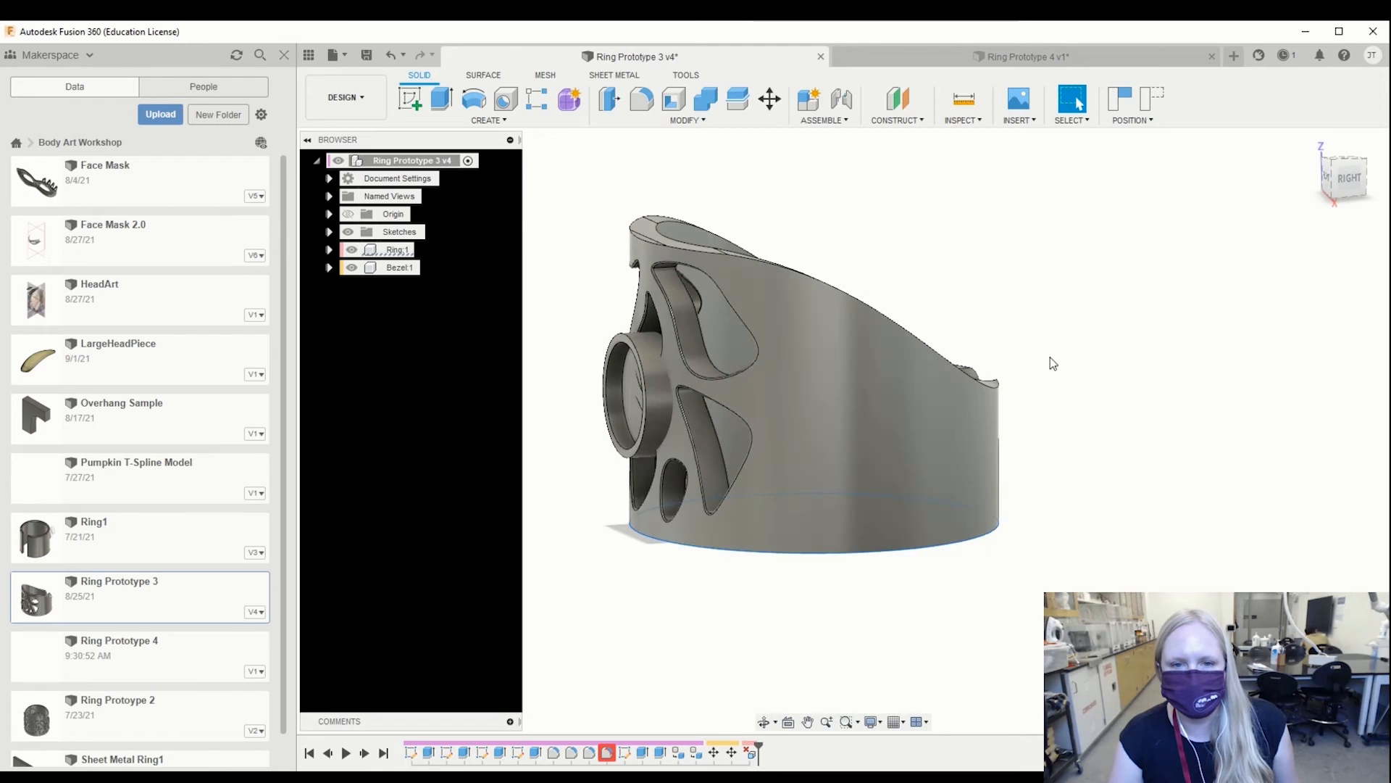
middle_click_drag(684, 265, 745, 400, "shift")
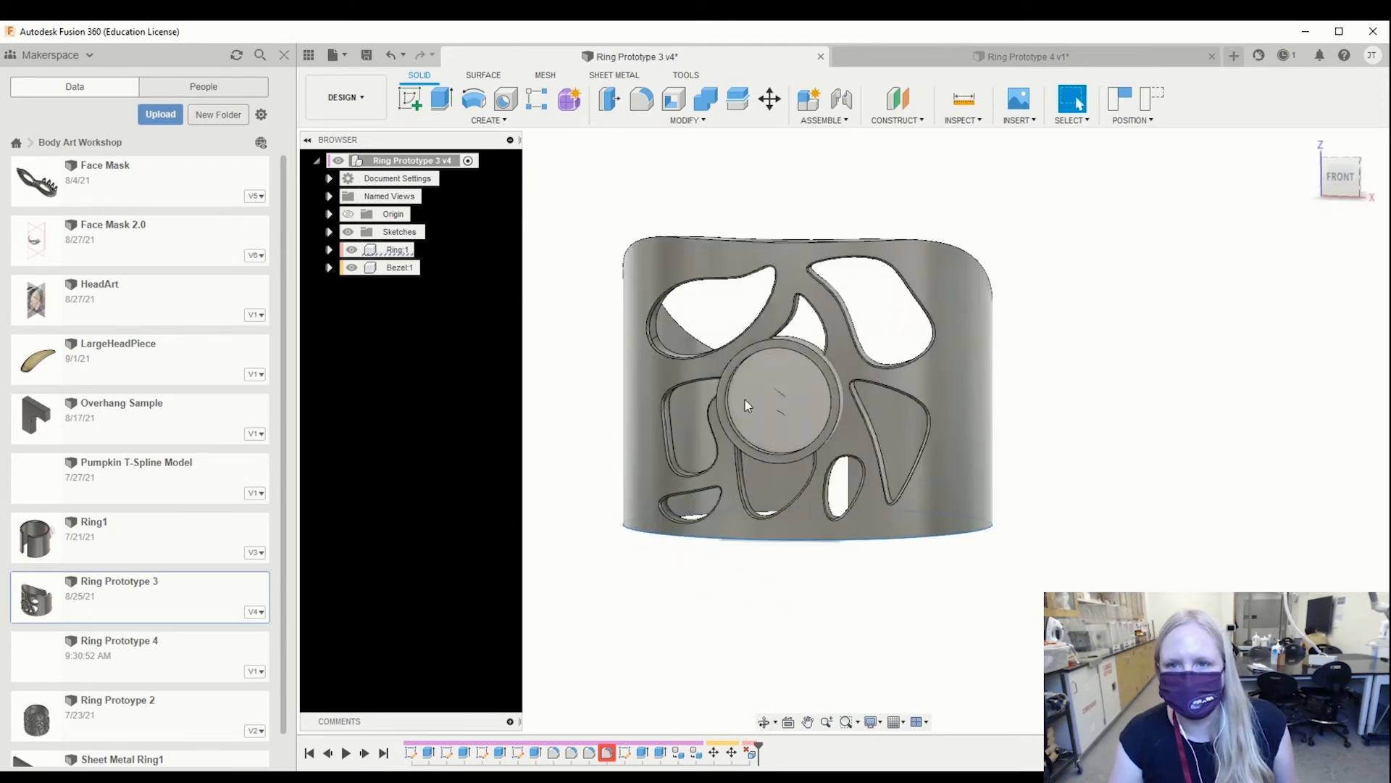
left_click(928, 56)
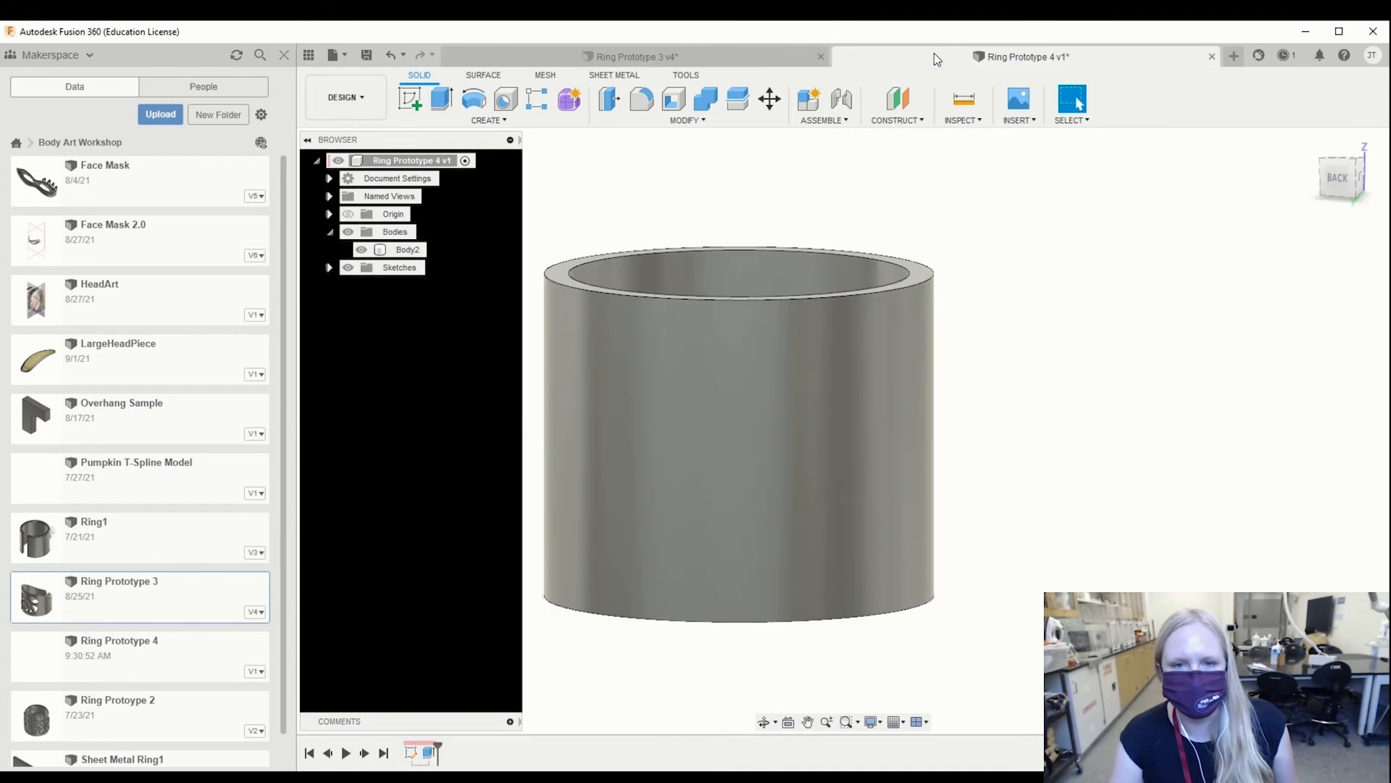
Step: Start a new sketch on the vertical YZ origin plane, facing the ring from the left side
left_click(720, 481)
middle_click_drag(748, 410, 720, 454, "shift")
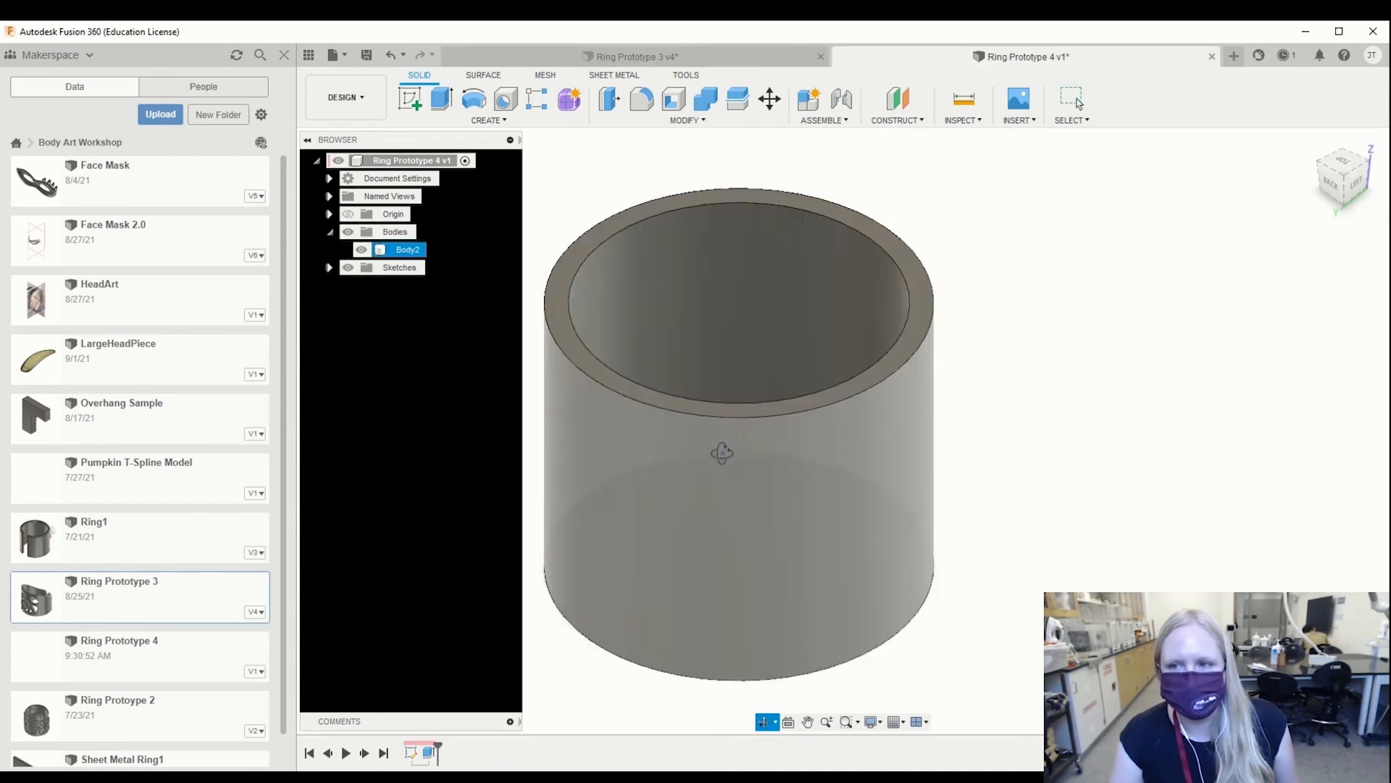
key("Escape")
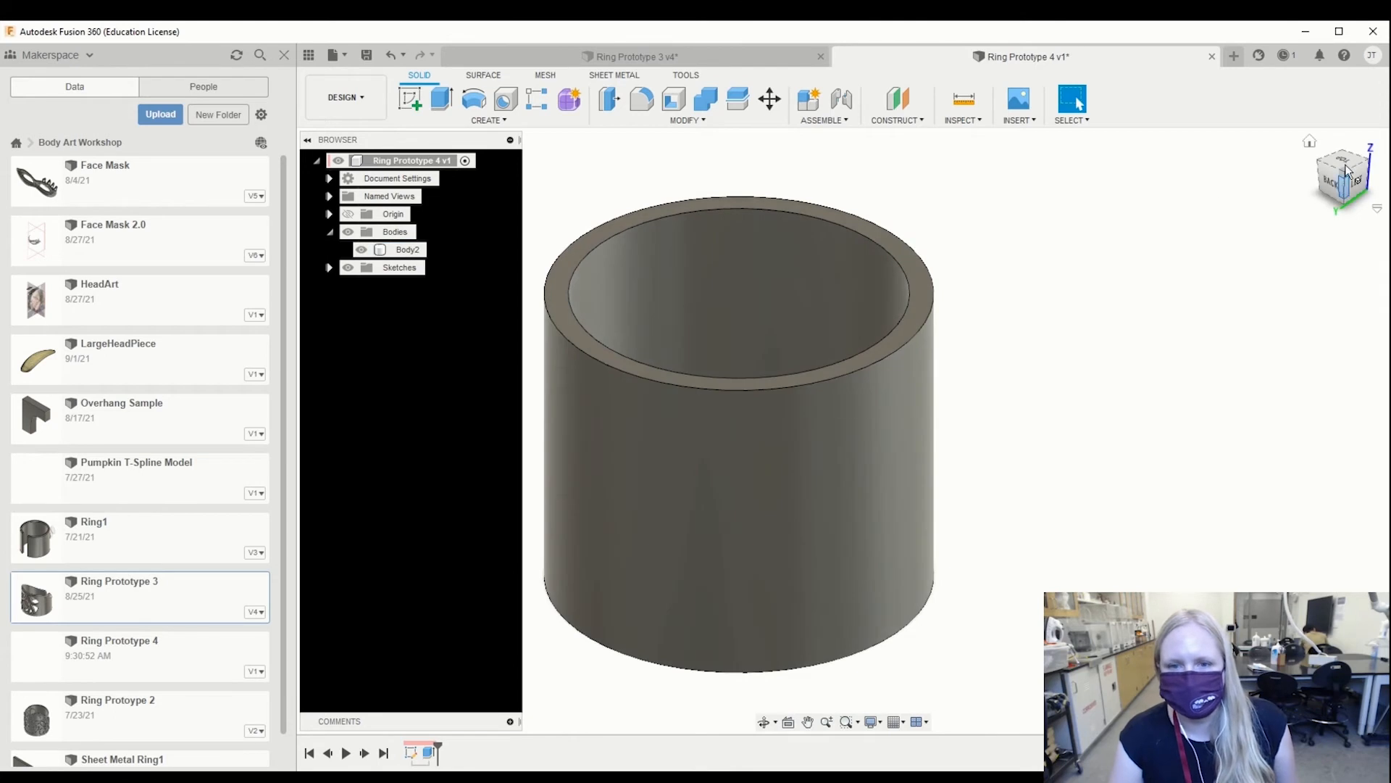
left_click(1310, 142)
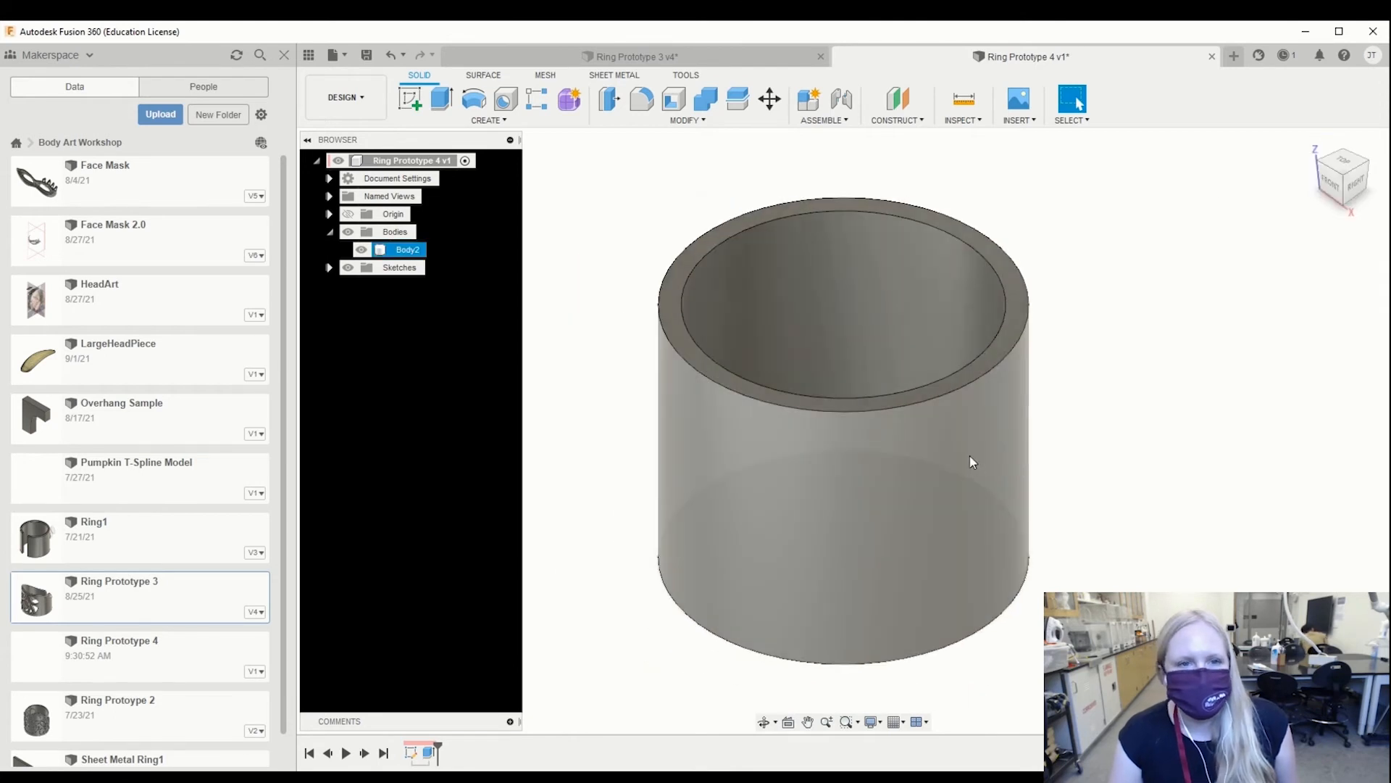
left_click(408, 90)
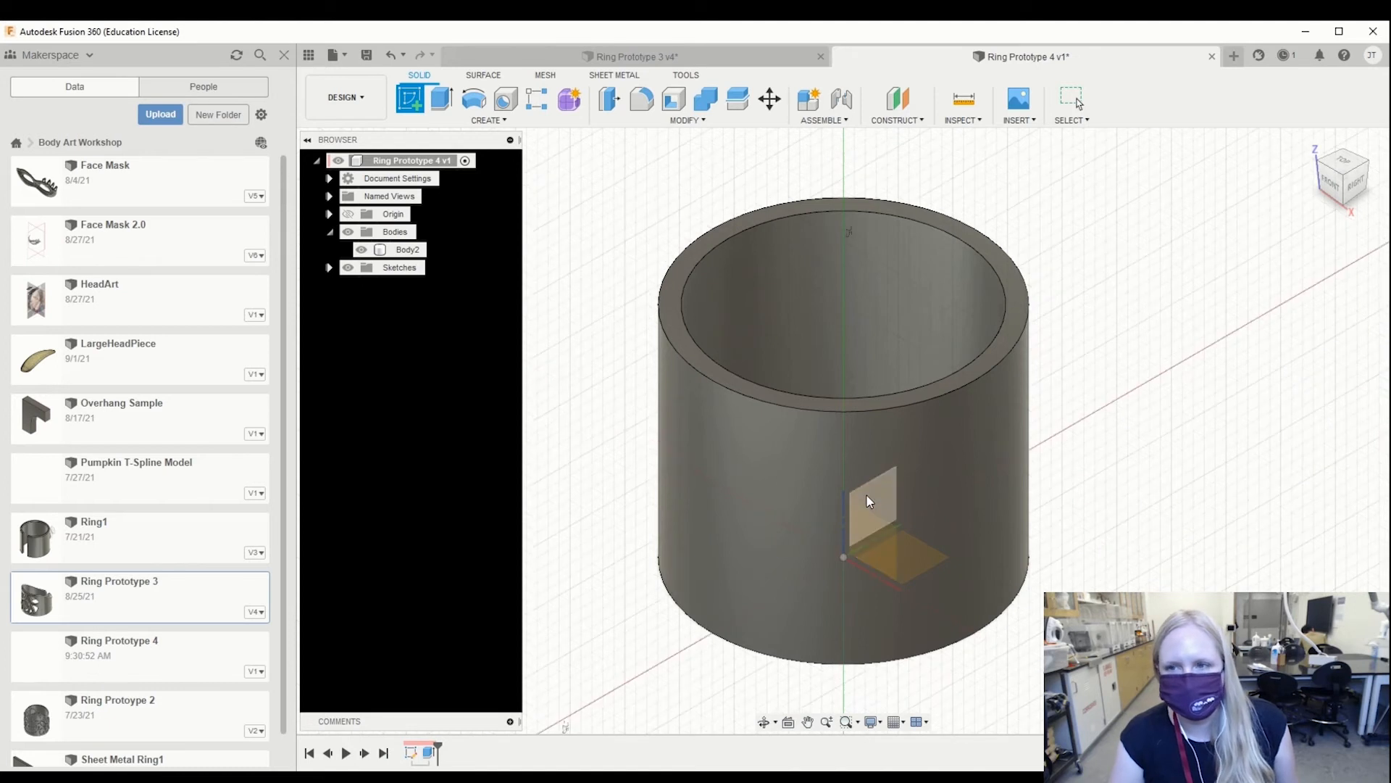
left_click(1331, 190)
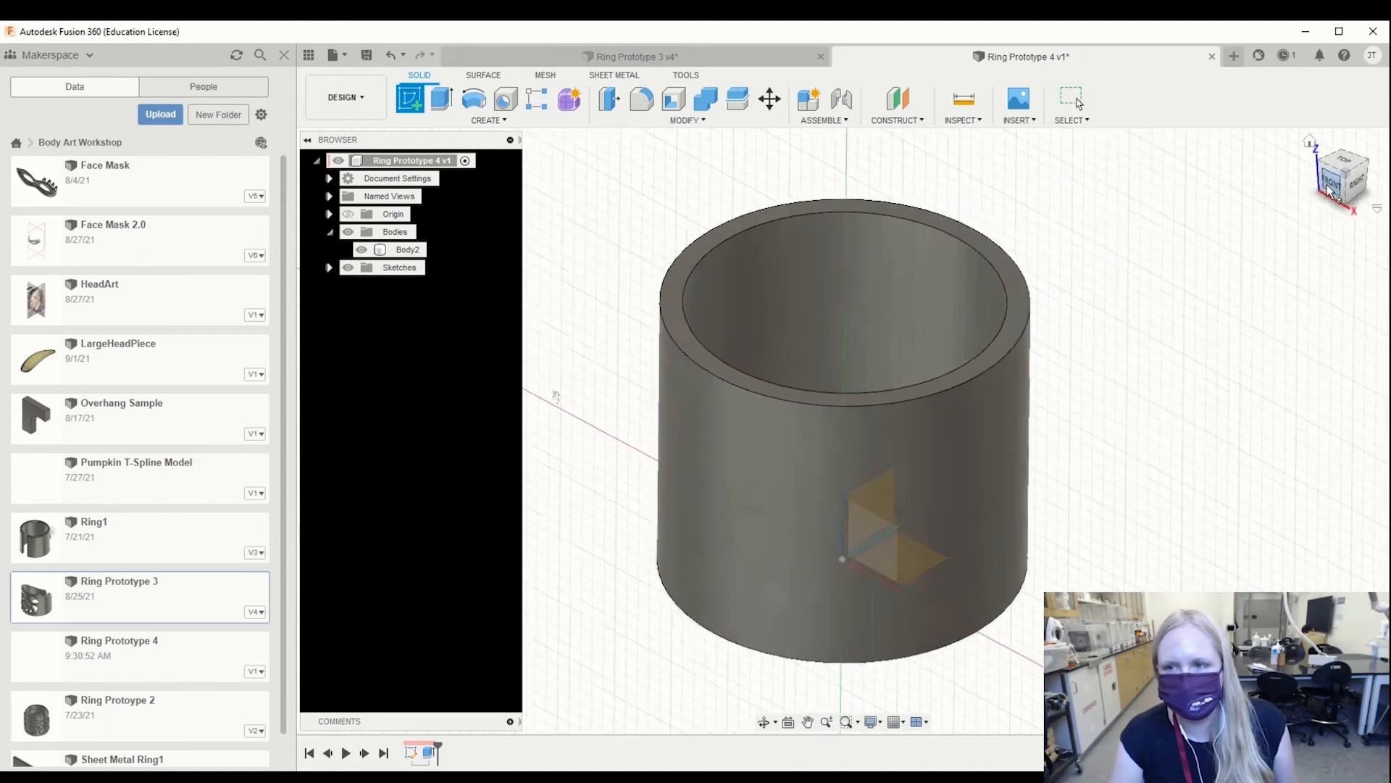
left_click_drag(1335, 175, 1374, 184)
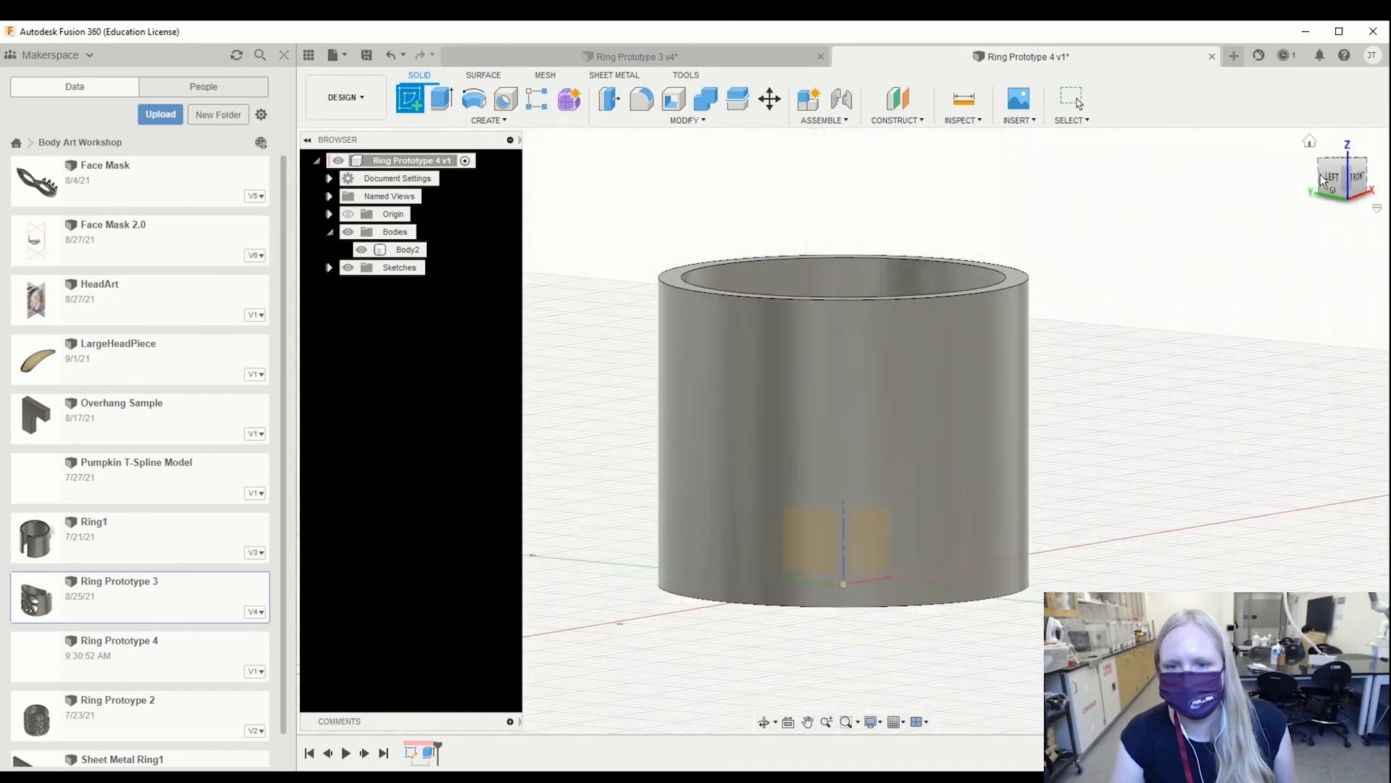
left_click(1334, 181)
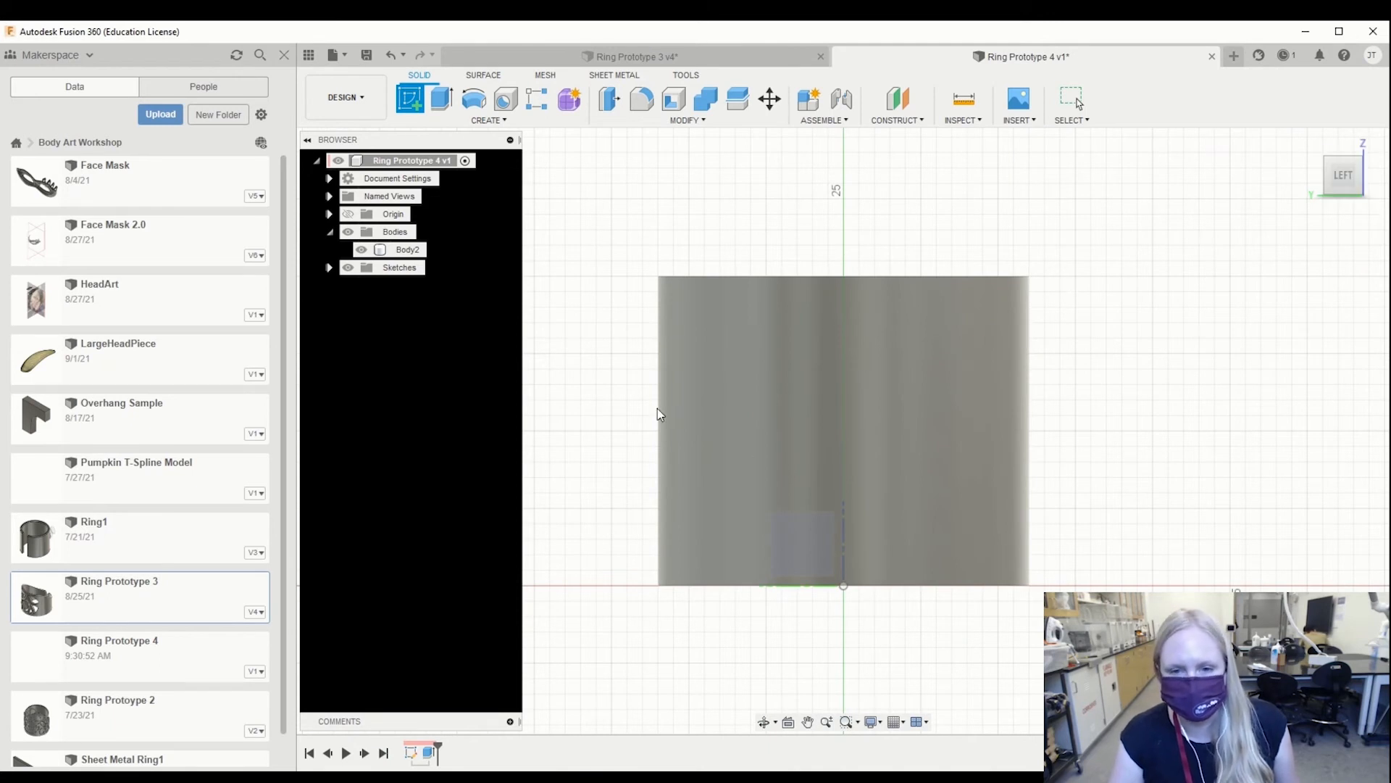
left_click(820, 552)
middle_click_drag(913, 471, 797, 595)
scroll(797, 595, "up", 1)
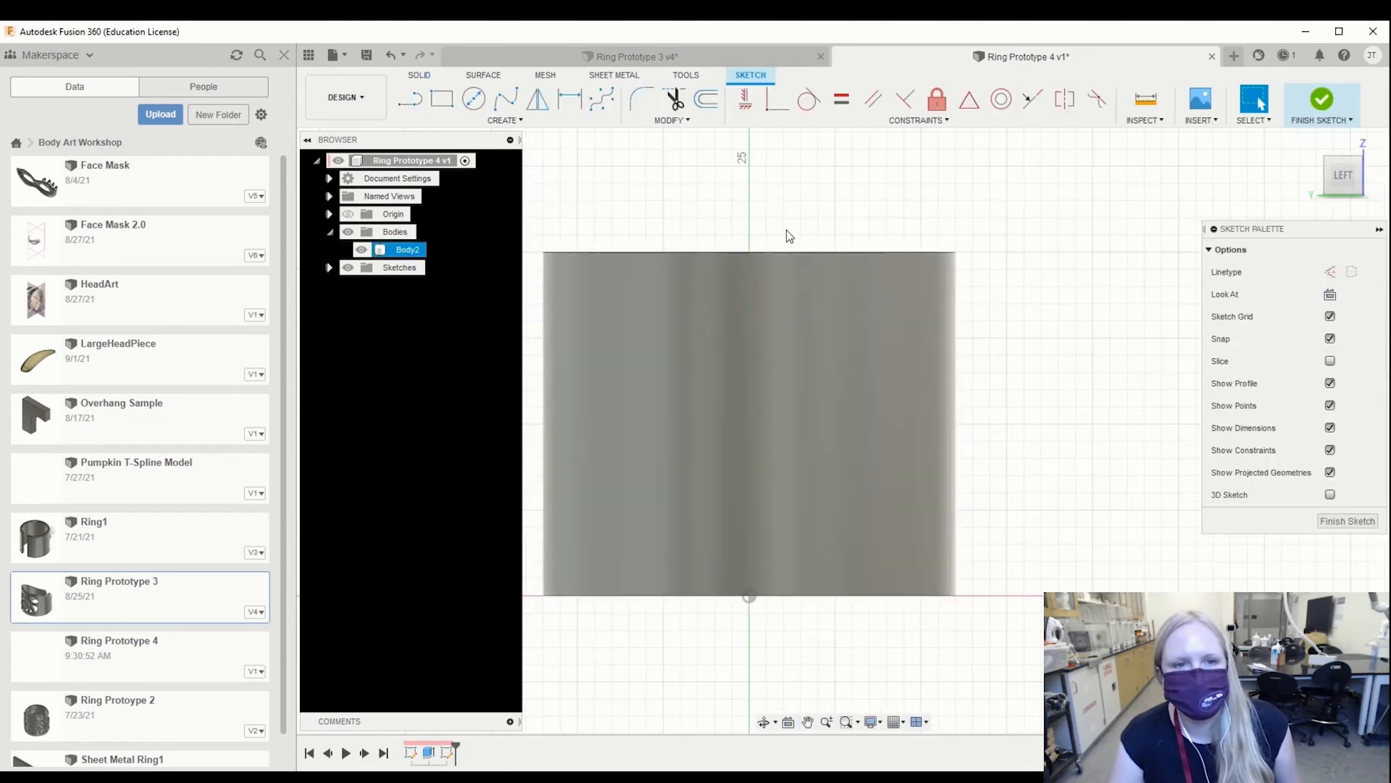
Step: Sketch a closed fit-point spline that slopes across the upper part of the ring and loops back above its top edge
left_click(506, 100)
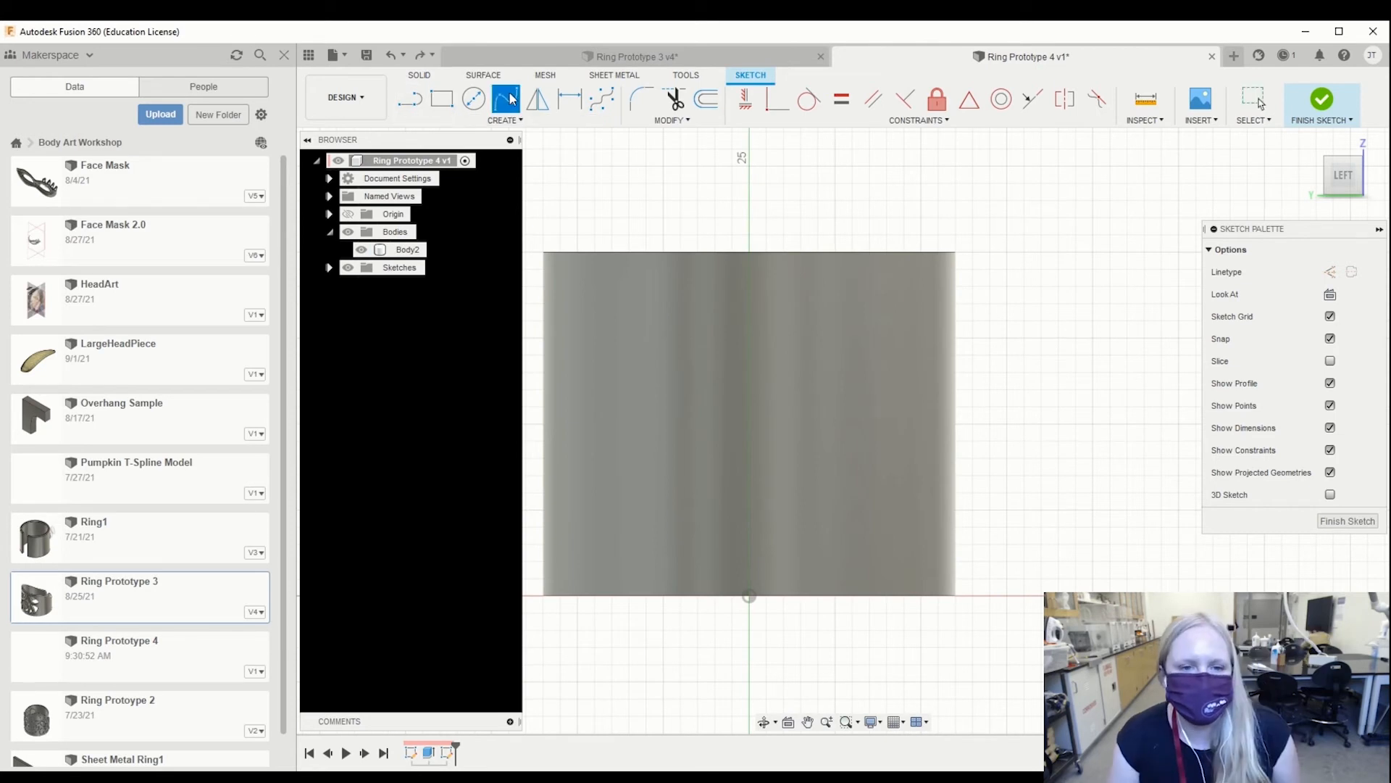
left_click(489, 422)
left_click(655, 354)
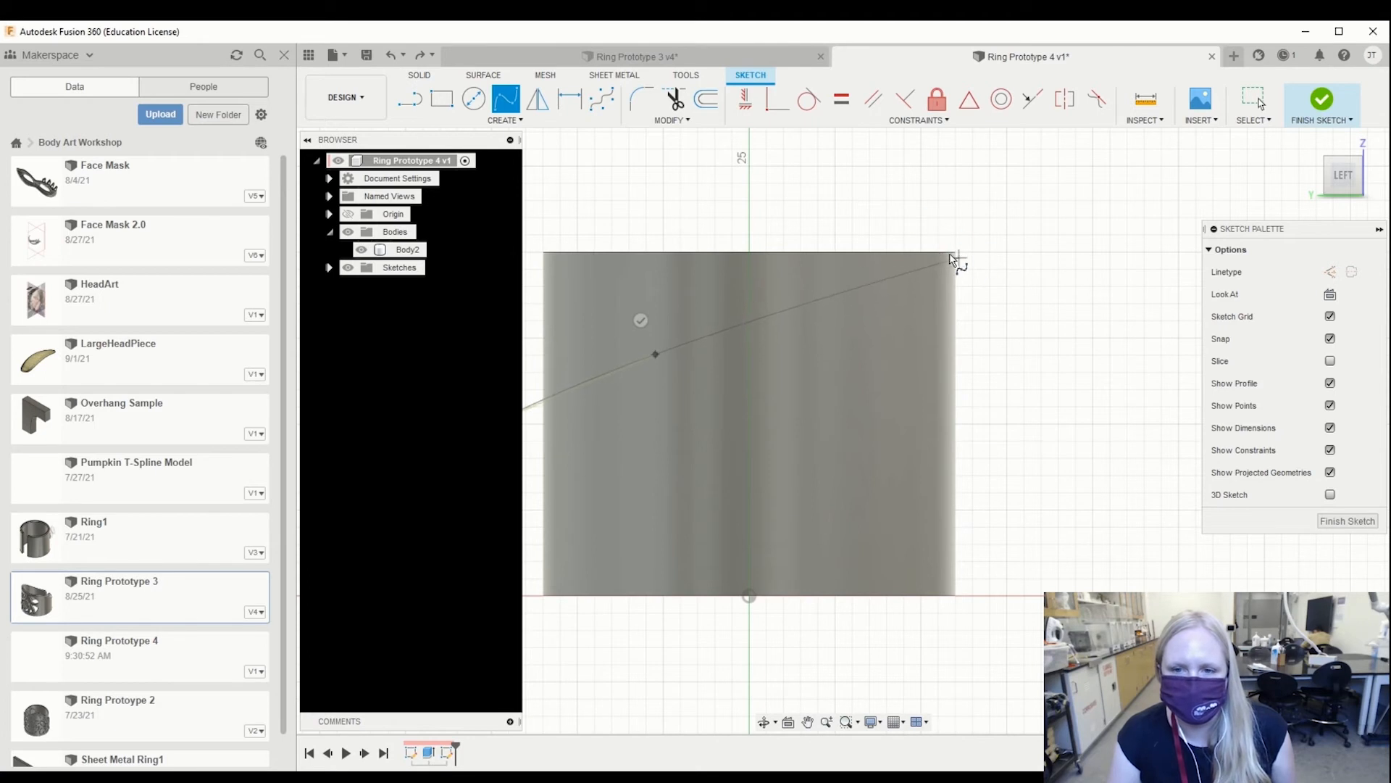
left_click(948, 233)
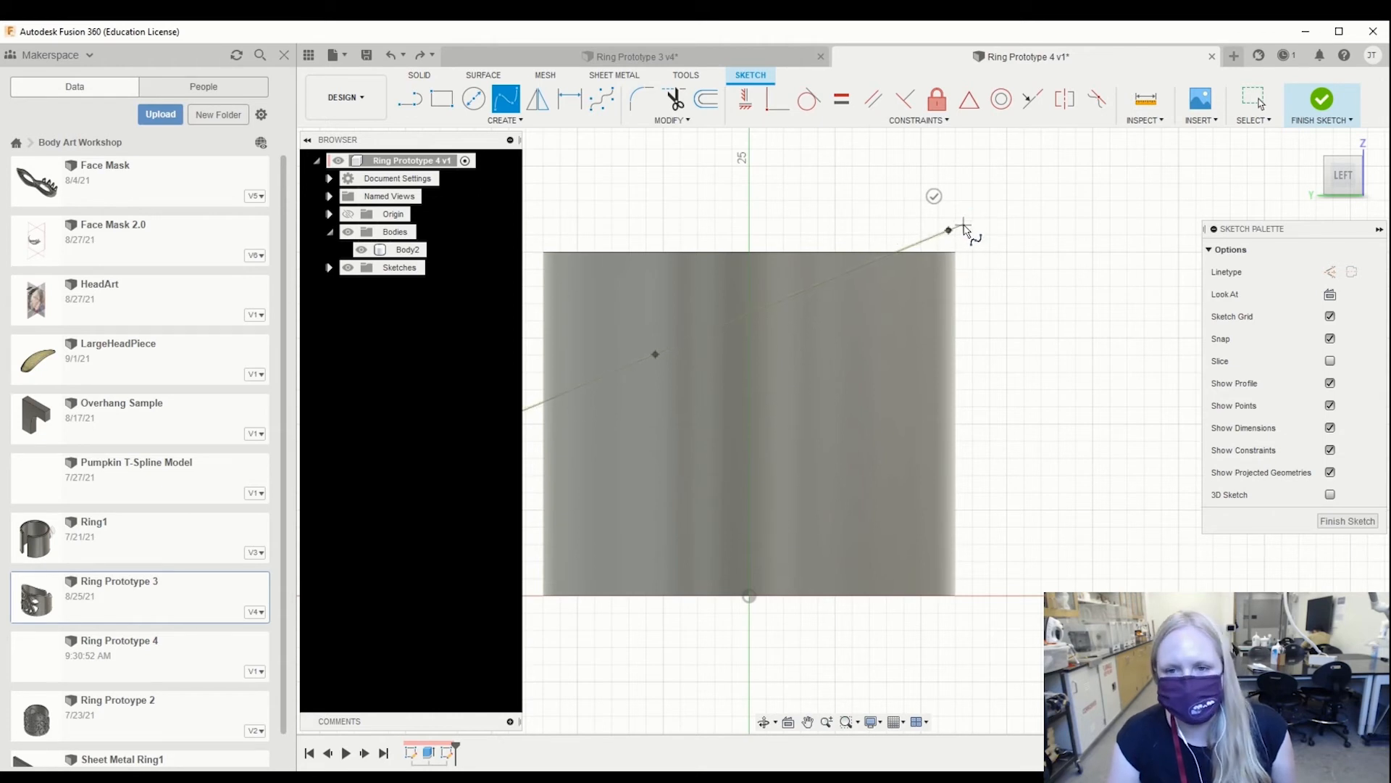
key("ctrl+z")
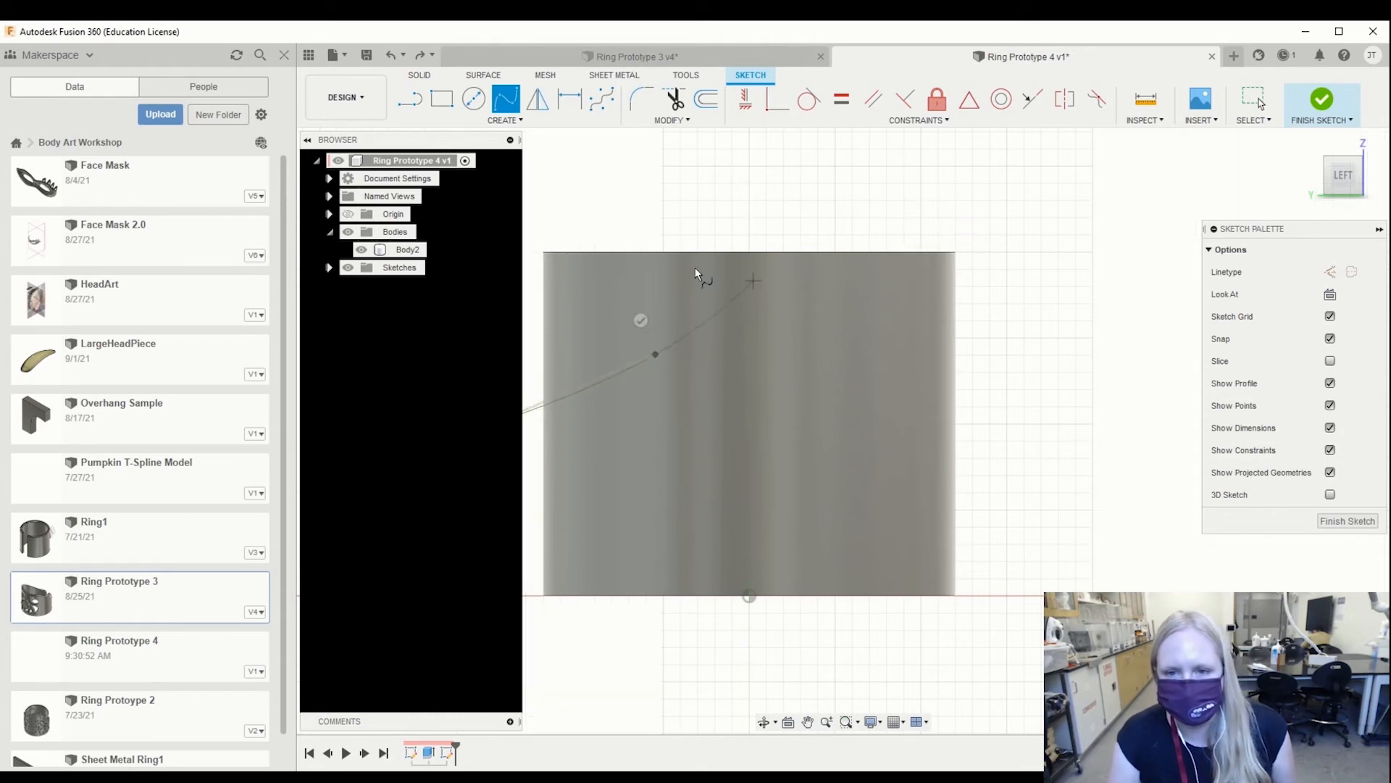
left_click(980, 247)
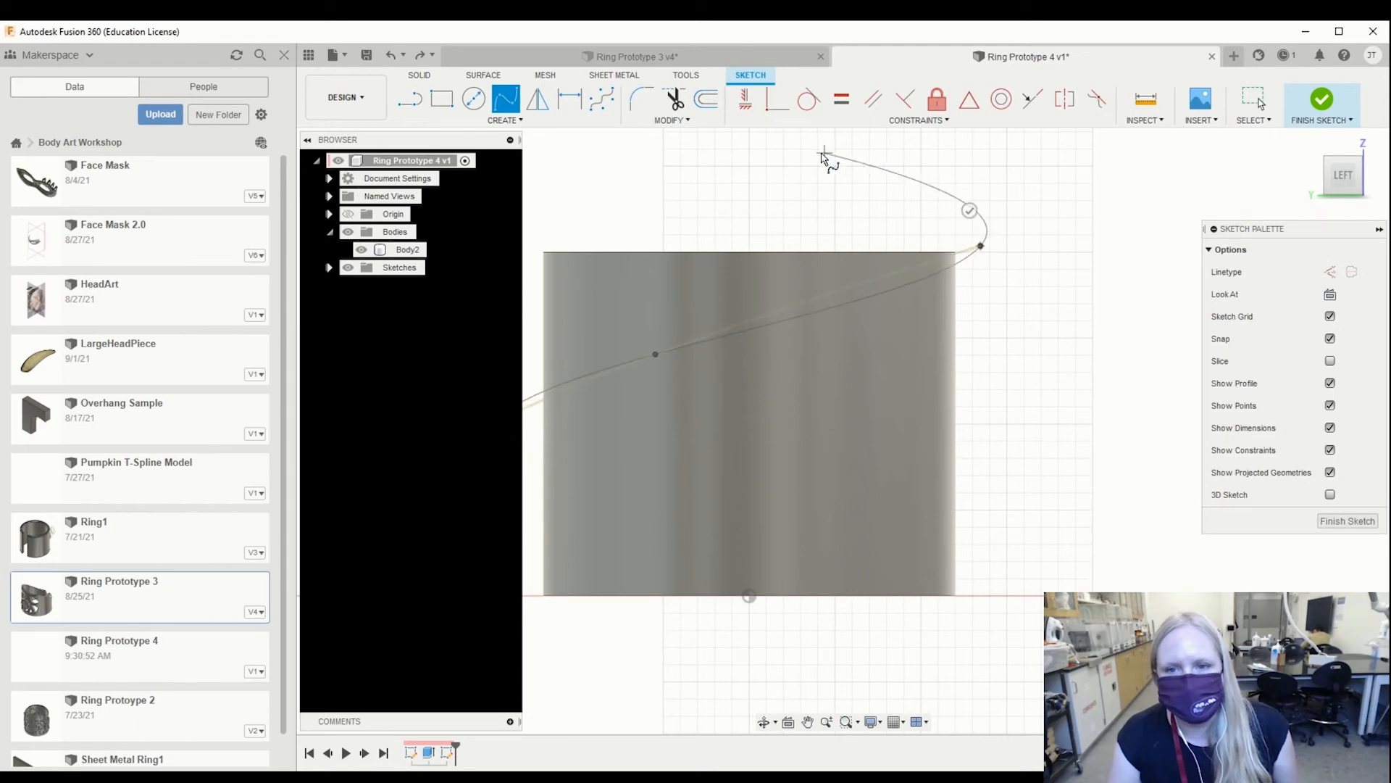
left_click(759, 140)
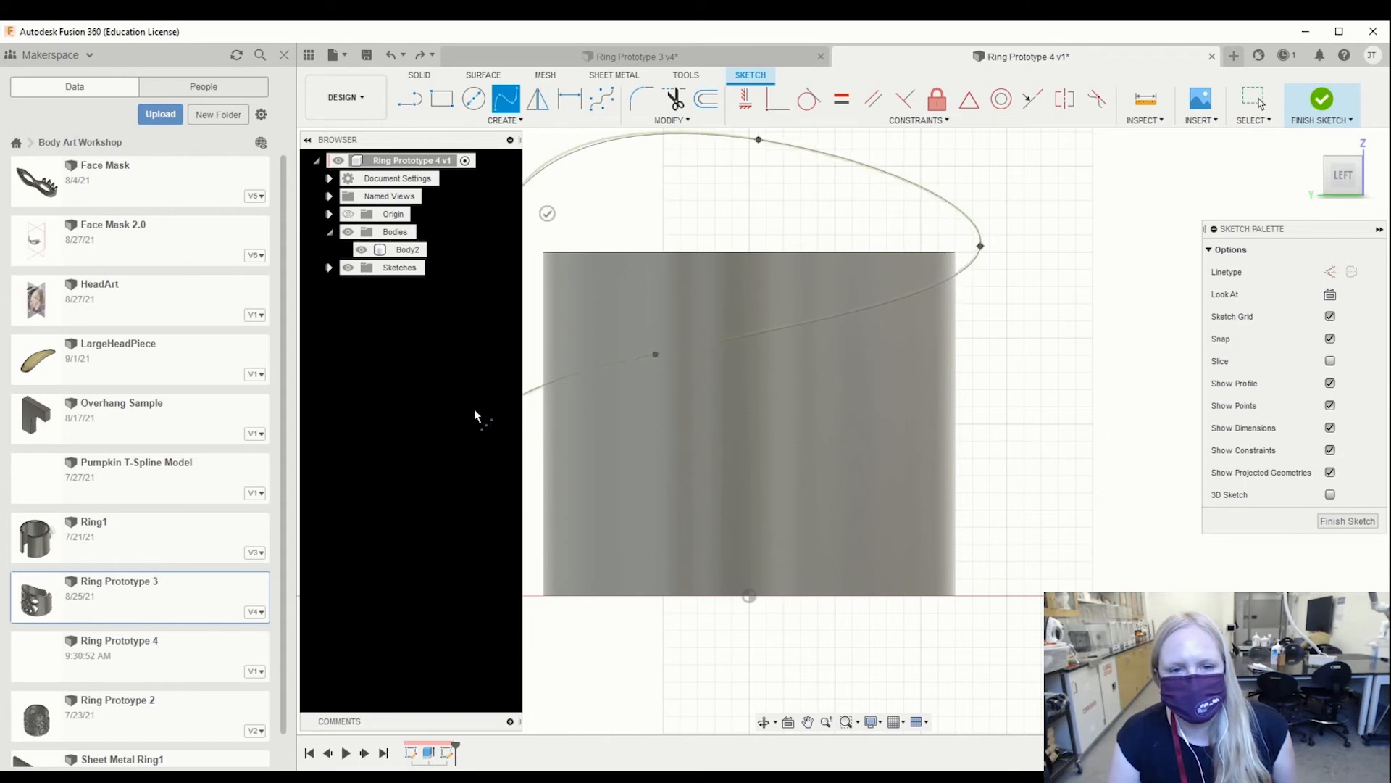
left_click(492, 425)
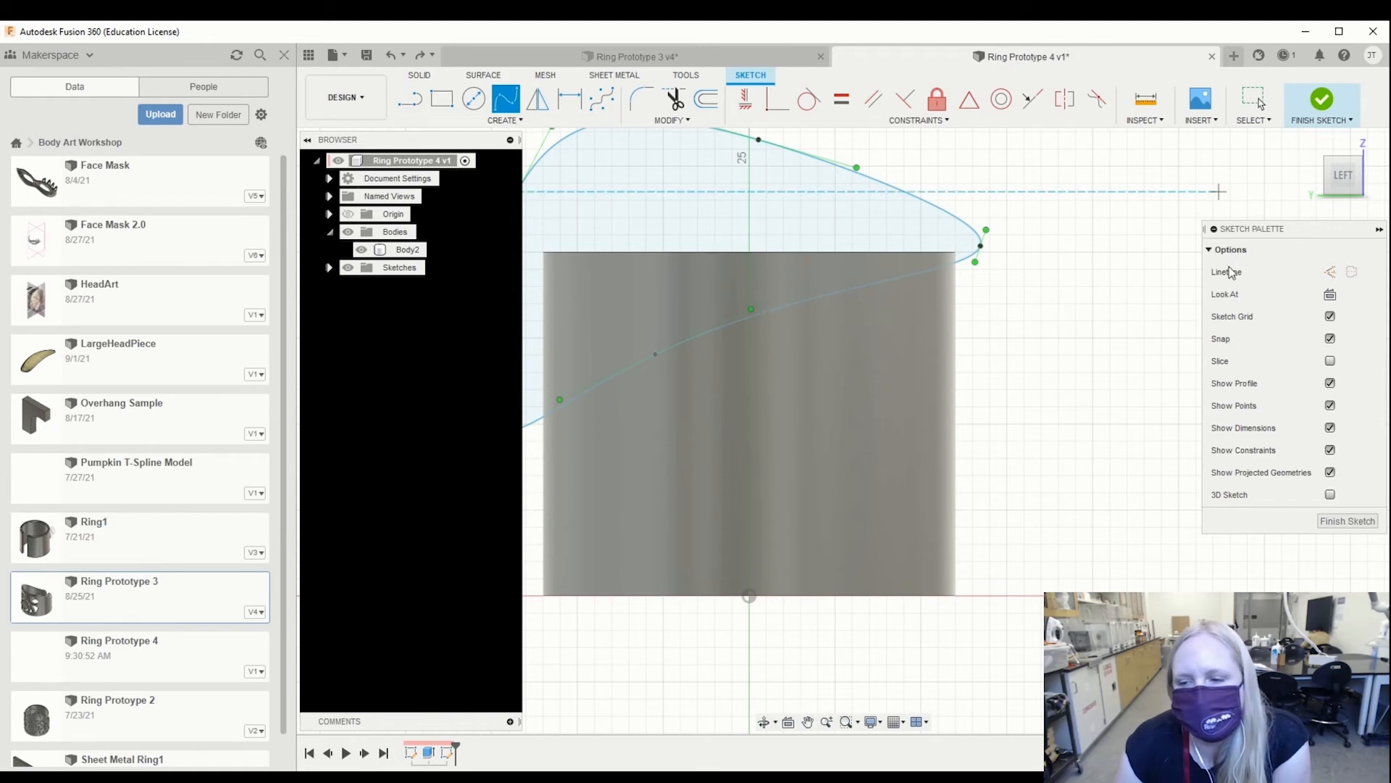
Step: Finish the sketch and reshape the spline by moving its point beyond the ring's upper corner outward and its lower-curve point toward the ring's centre
left_click(1348, 521)
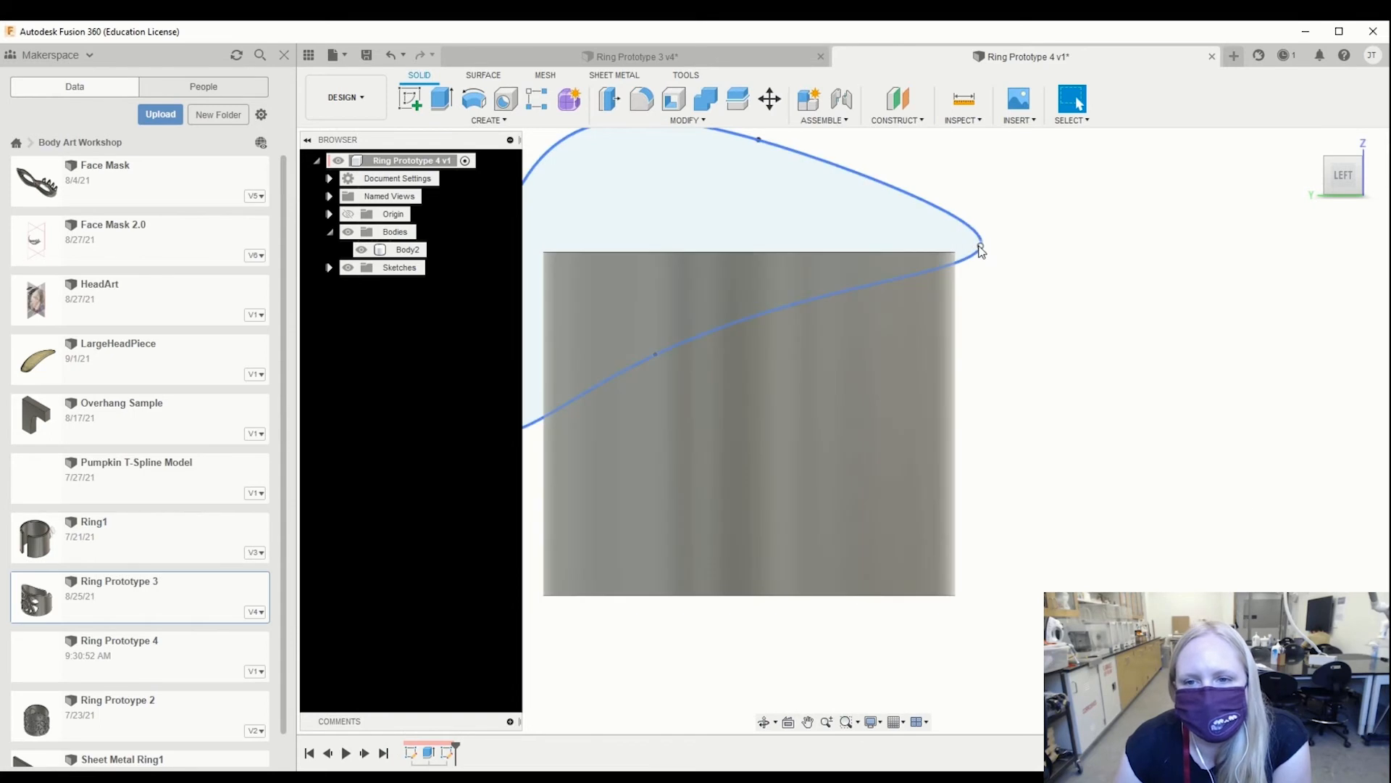
mouse_move(982, 250)
left_mouse_down()
mouse_move(983, 232)
mouse_move(980, 255)
mouse_move(961, 252)
mouse_move(991, 229)
left_mouse_up()
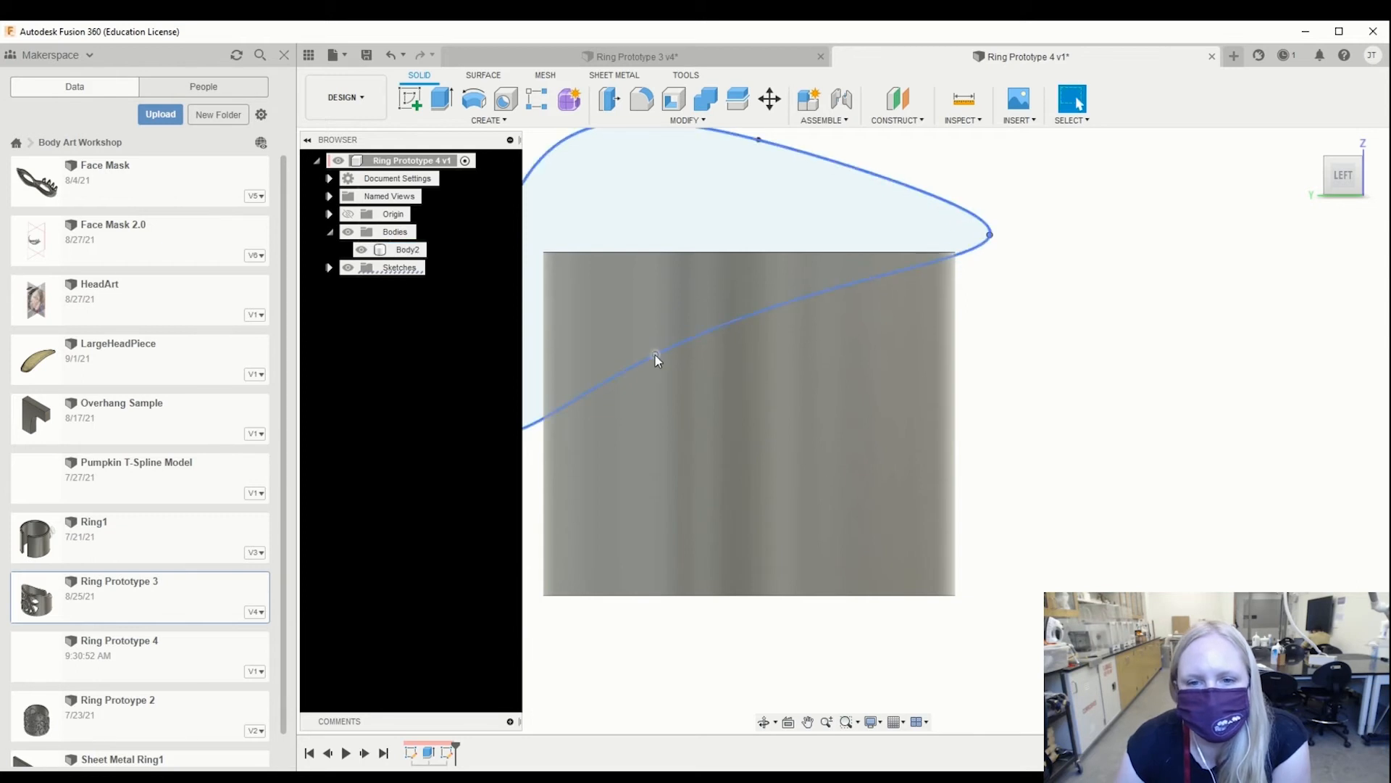
left_click_drag(657, 353, 762, 314)
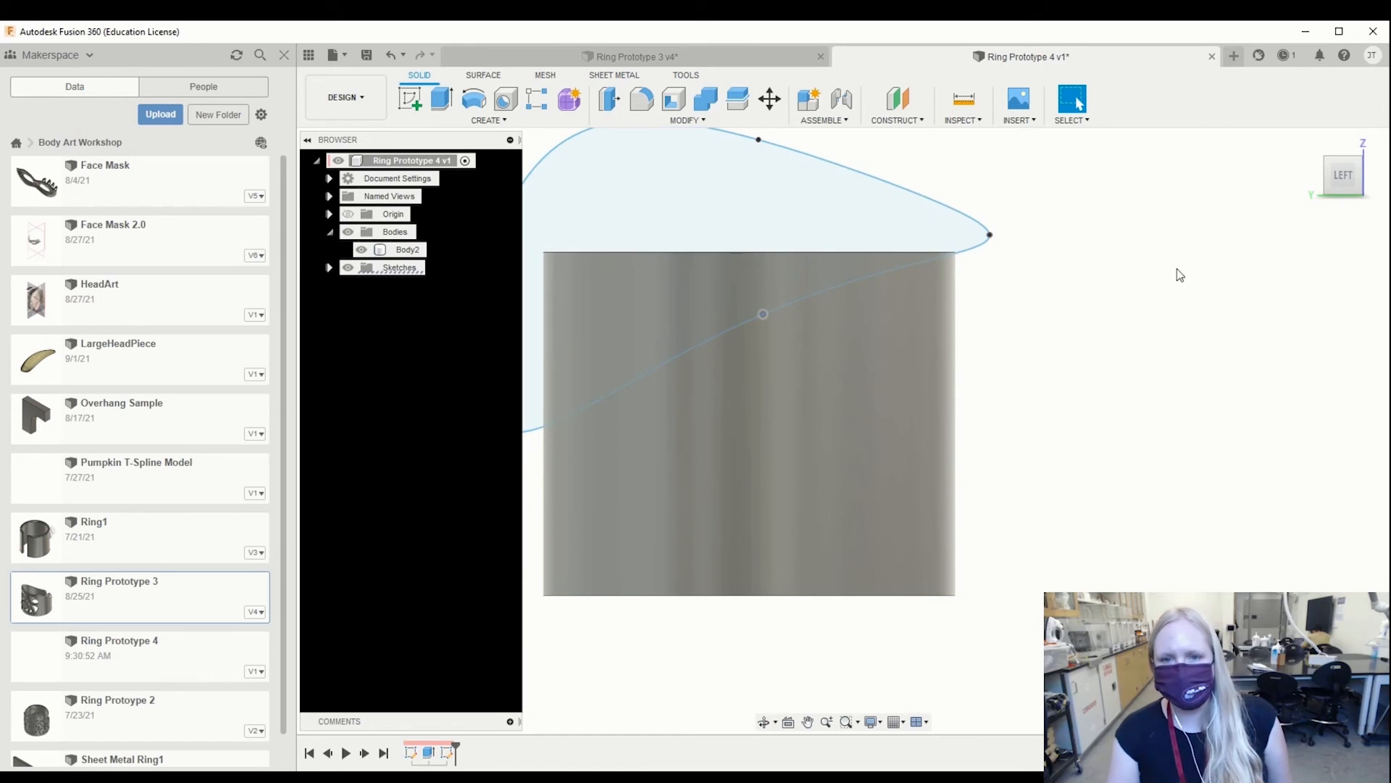
Step: Extrude the closed spline profile as a two-sided cut, 20 mm and 19 mm, to shape the ring's sloped top edge
mouse_move(1348, 181)
left_click_drag(1350, 185, 1374, 208)
mouse_move(1032, 282)
middle_mouse_down()
mouse_move(1019, 298)
mouse_move(1023, 401)
middle_mouse_up()
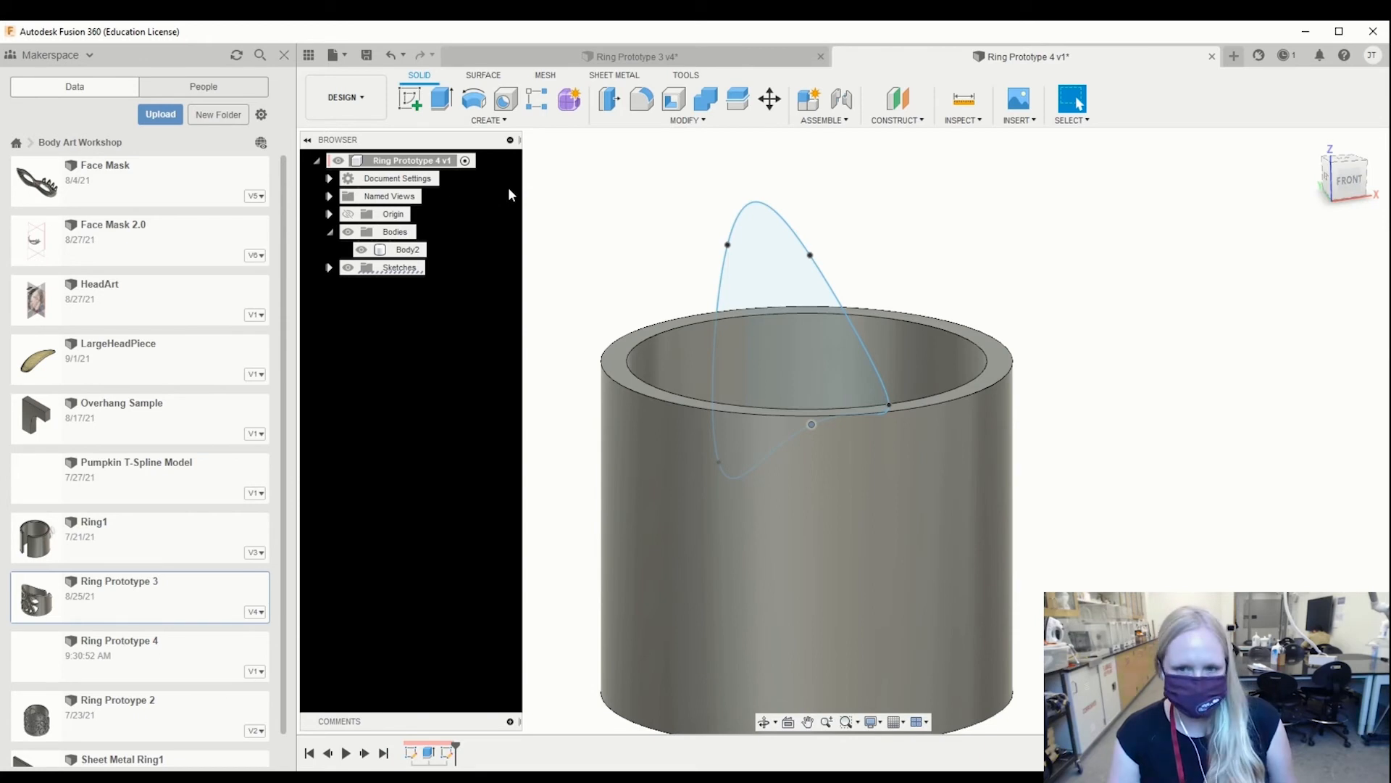
key("e")
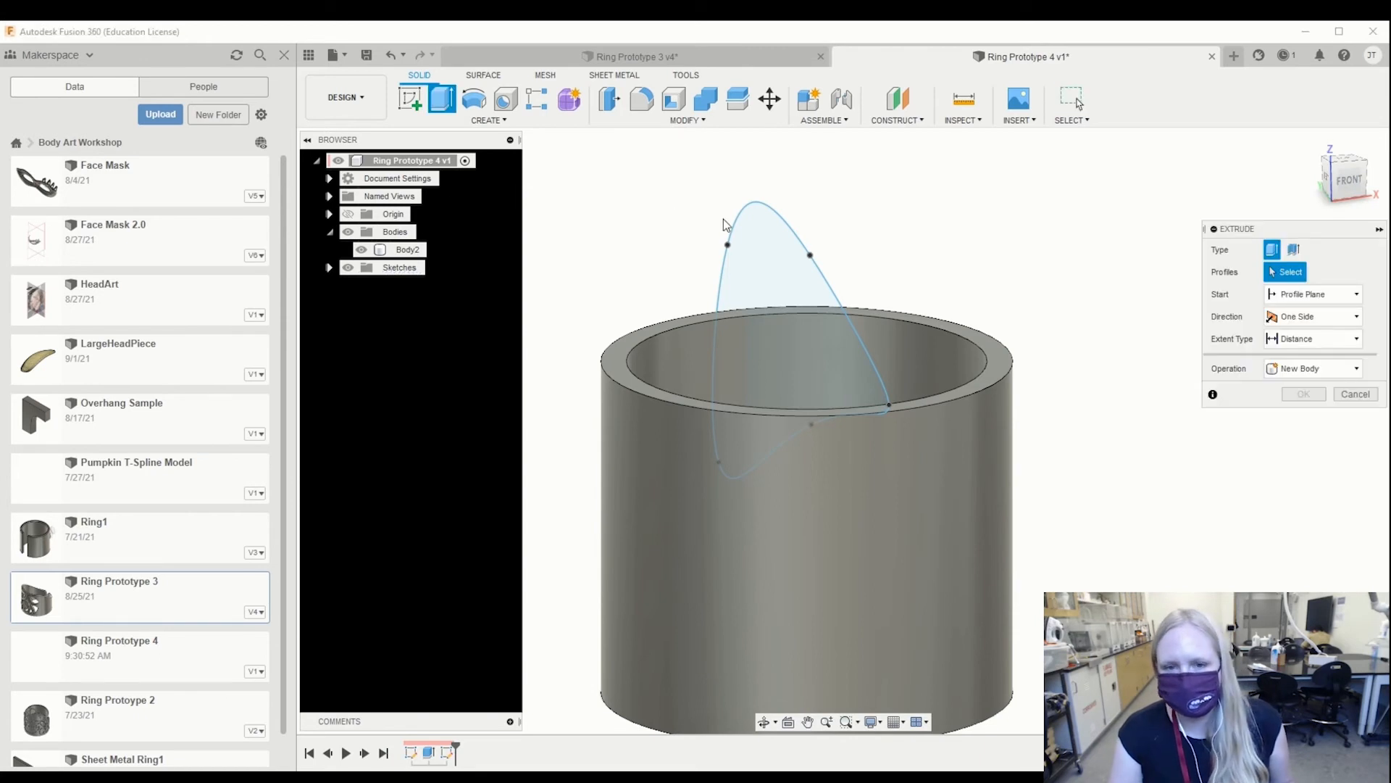
left_click(761, 252)
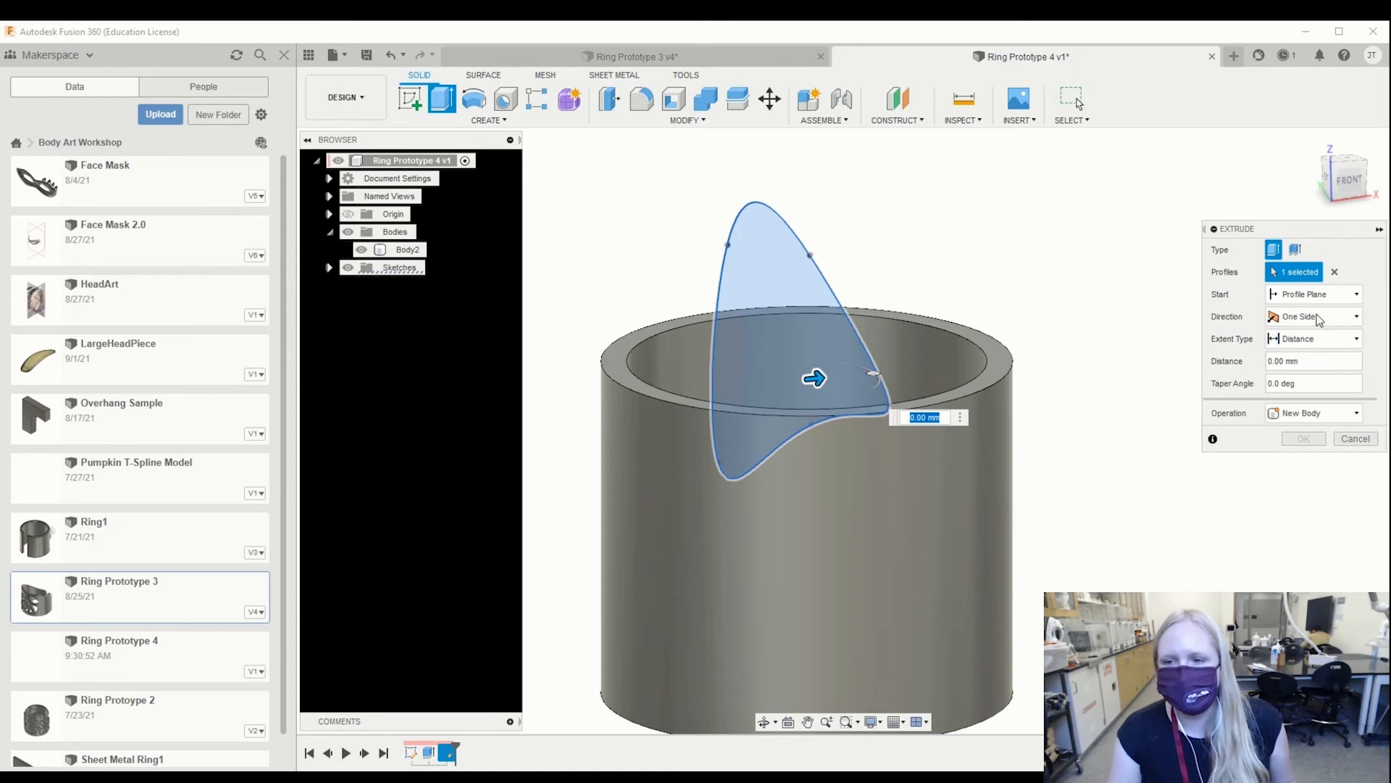
left_click(1302, 319)
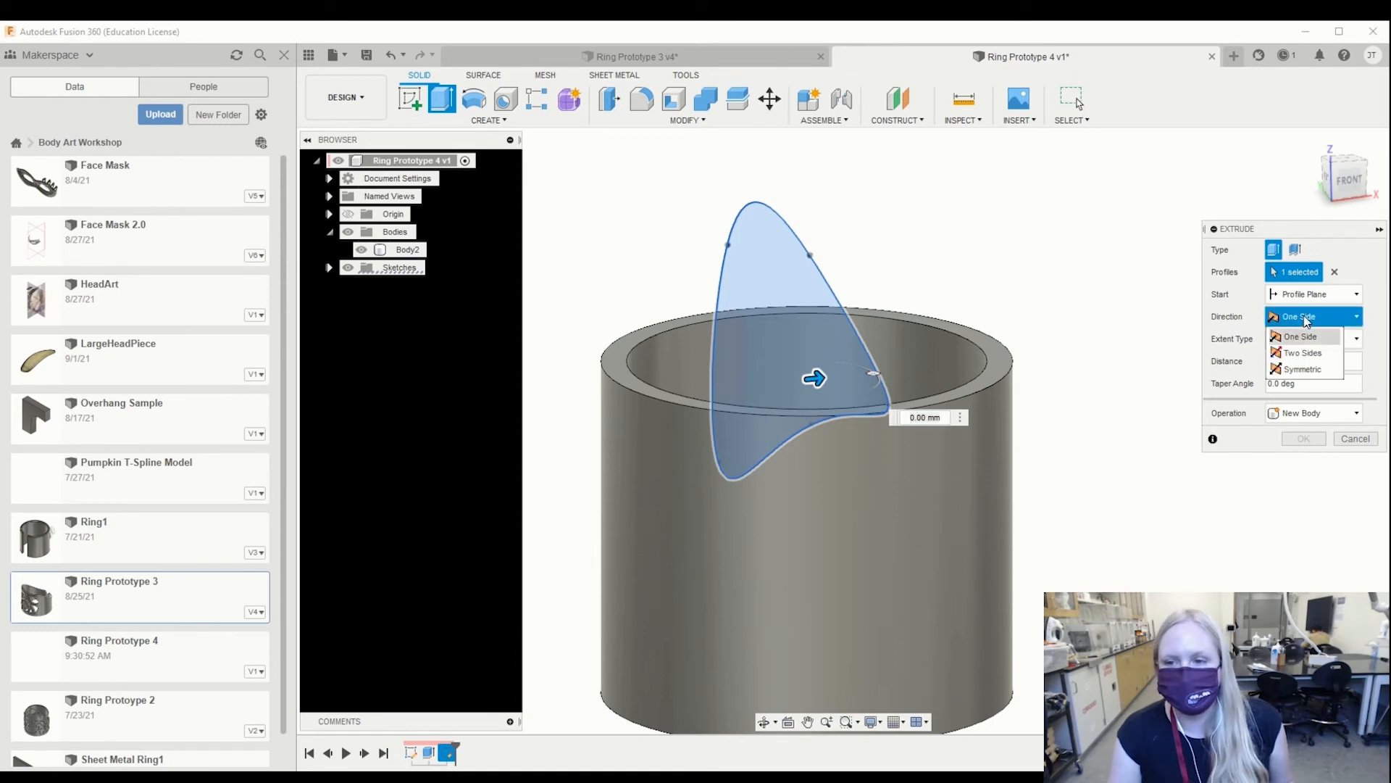
left_click(1289, 353)
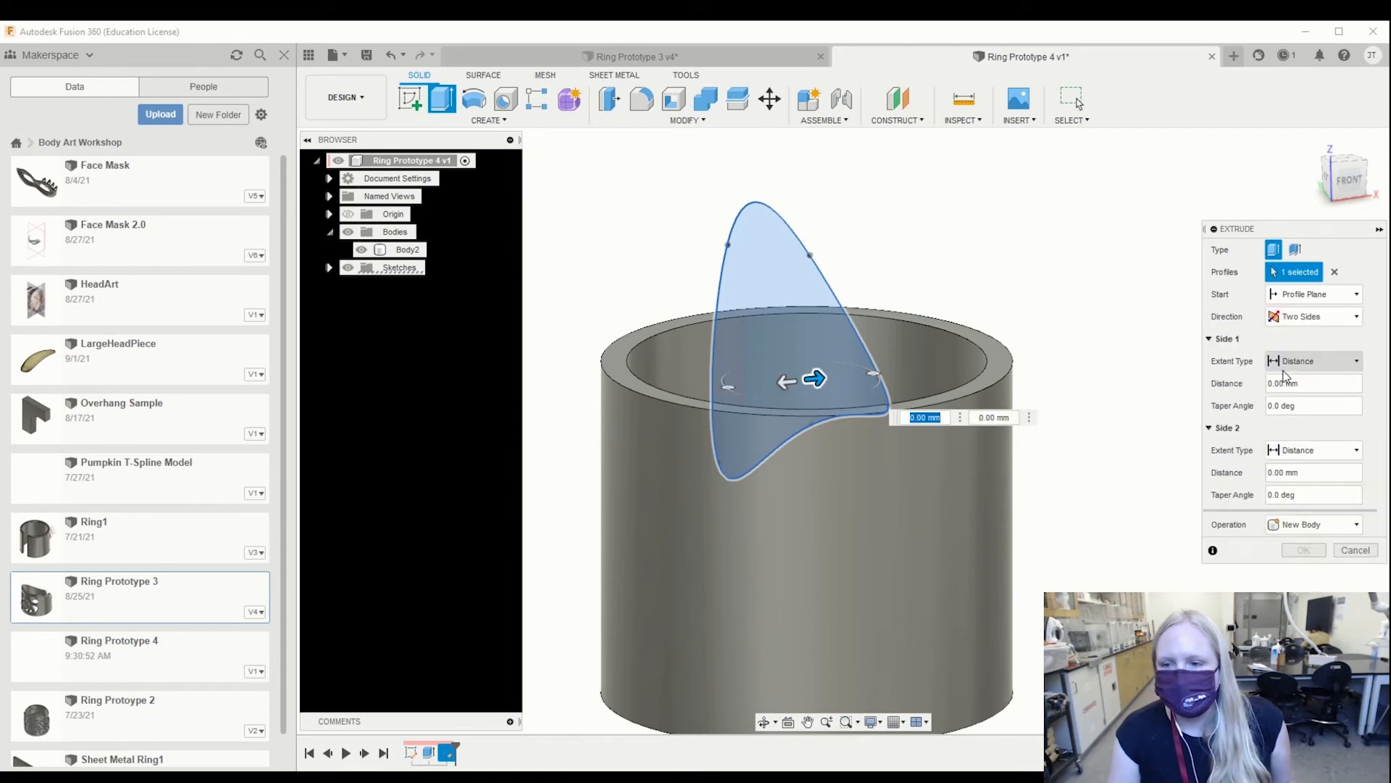
left_click(1289, 525)
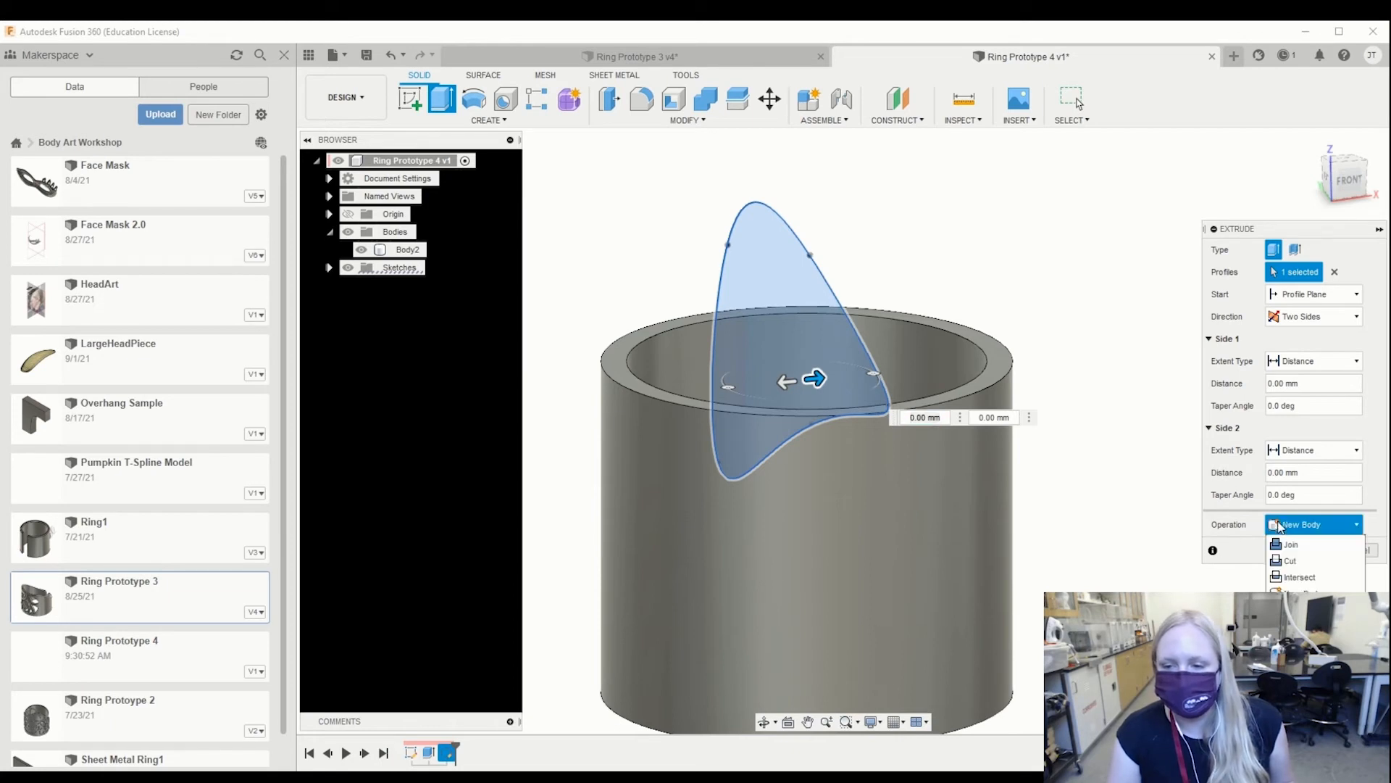
left_click(1298, 563)
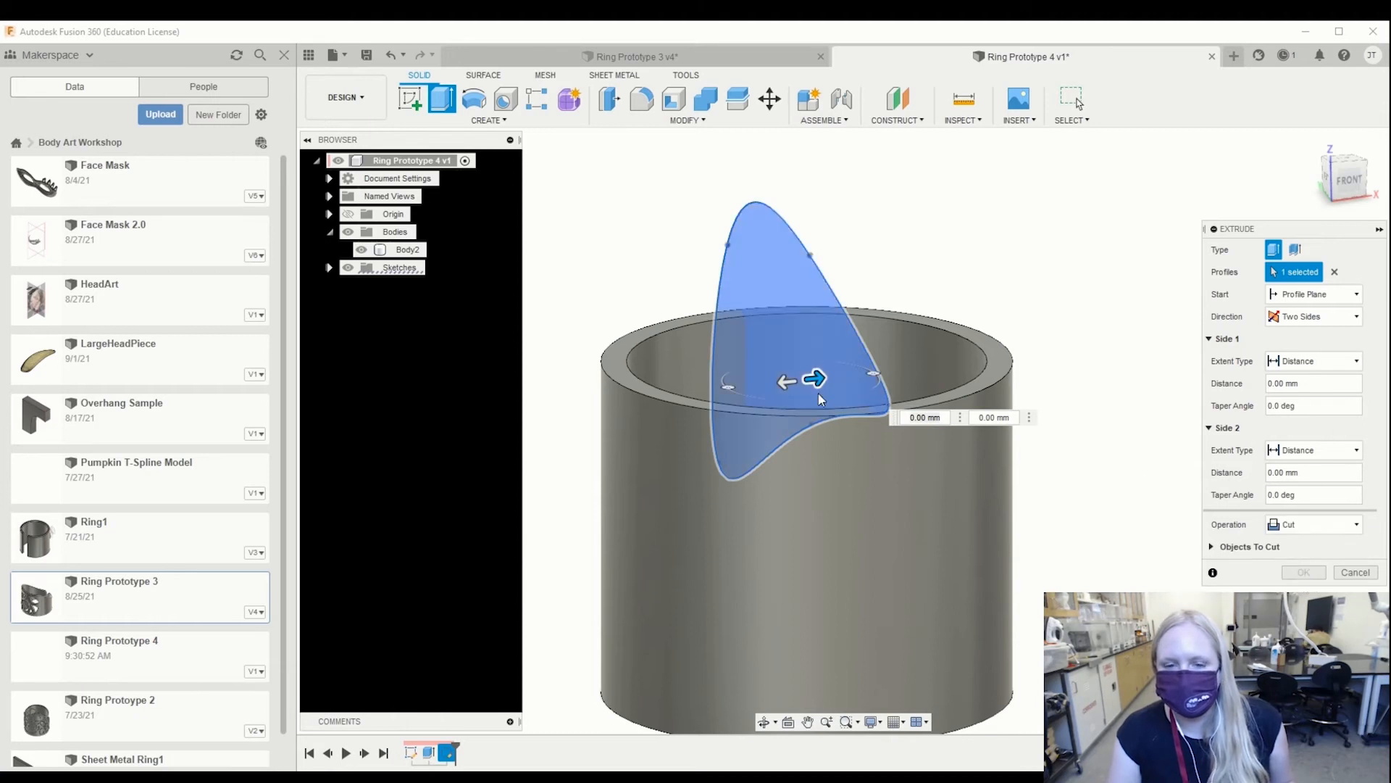
left_click_drag(815, 380, 1131, 313)
left_click_drag(785, 379, 476, 437)
middle_click_drag(689, 586, 756, 568, "shift")
left_click(1304, 572)
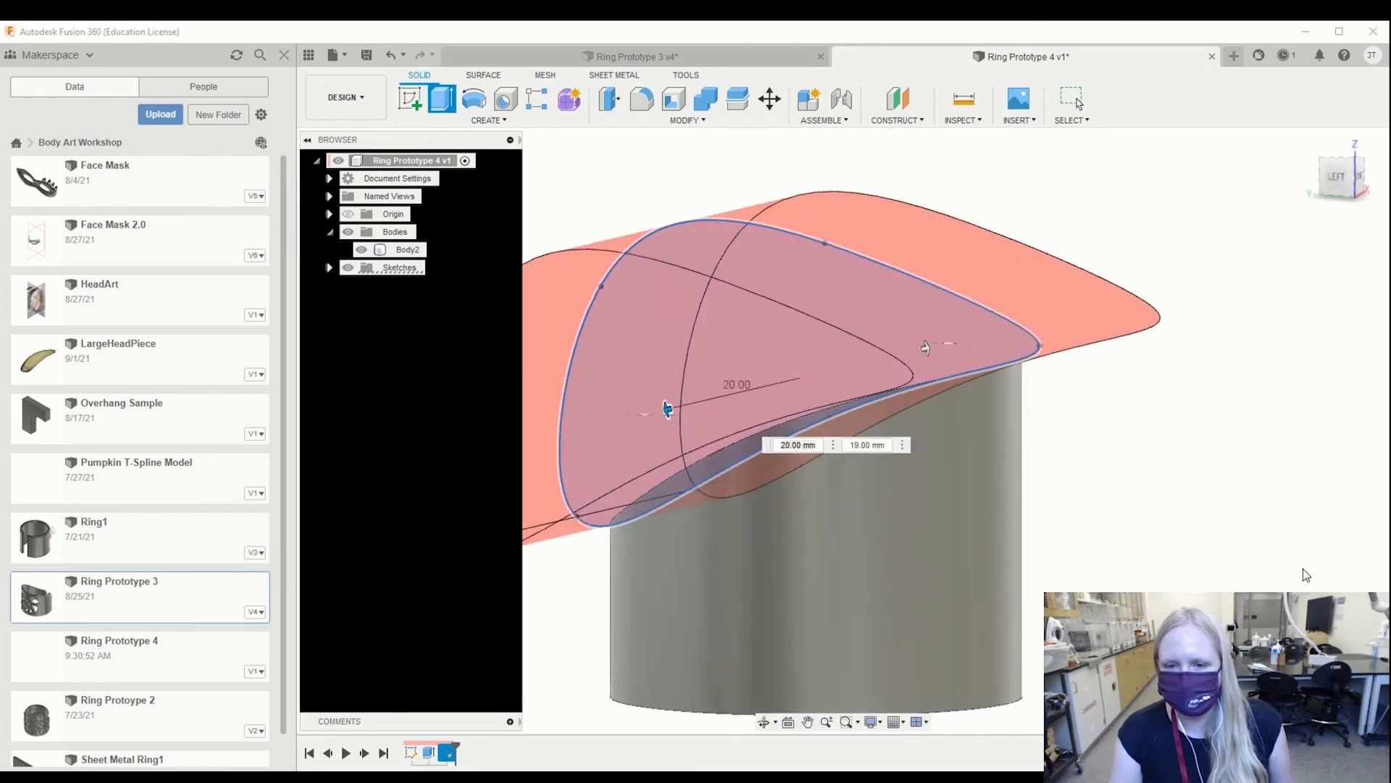
middle_click_drag(971, 520, 906, 422, "shift")
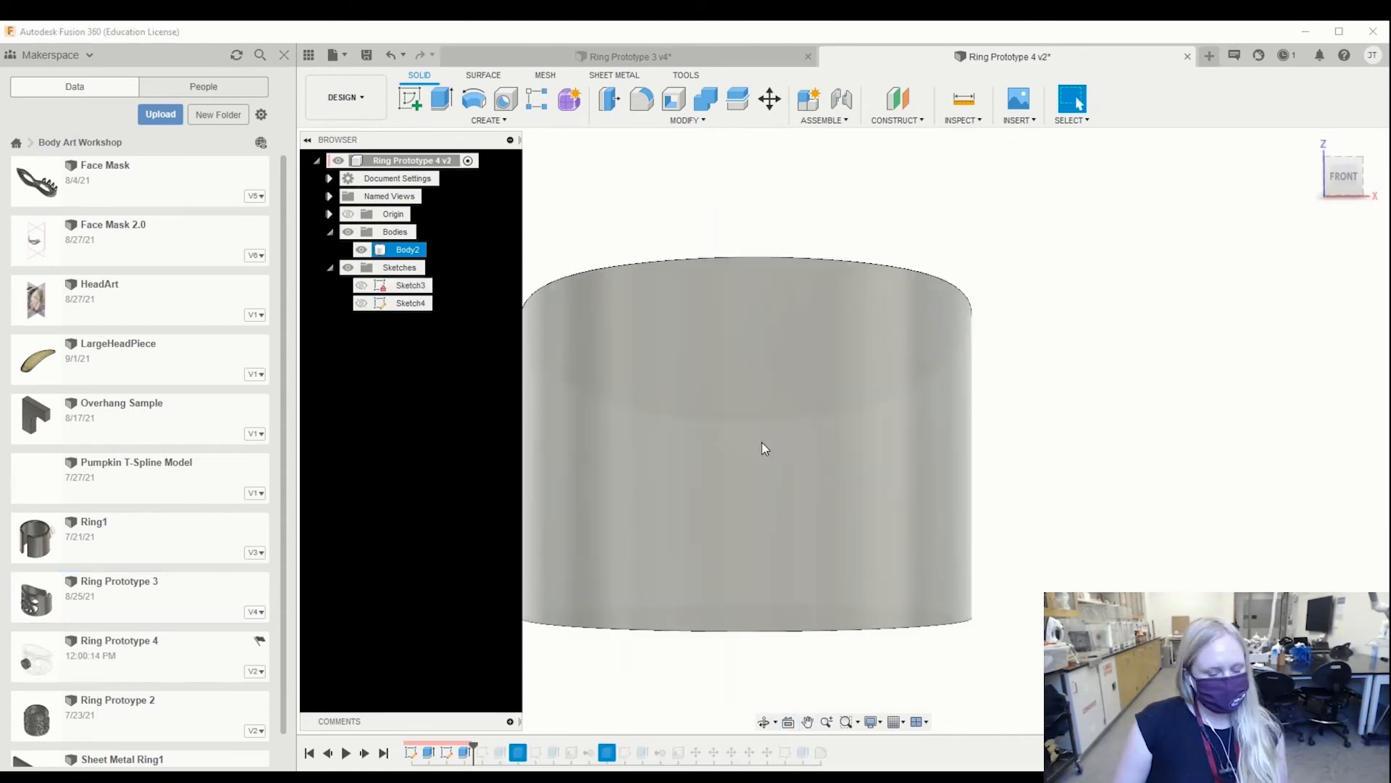
Step: Start a new sketch on the vertical XZ origin plane, facing the ring from the front
middle_click_drag(762, 442, 730, 425, "shift")
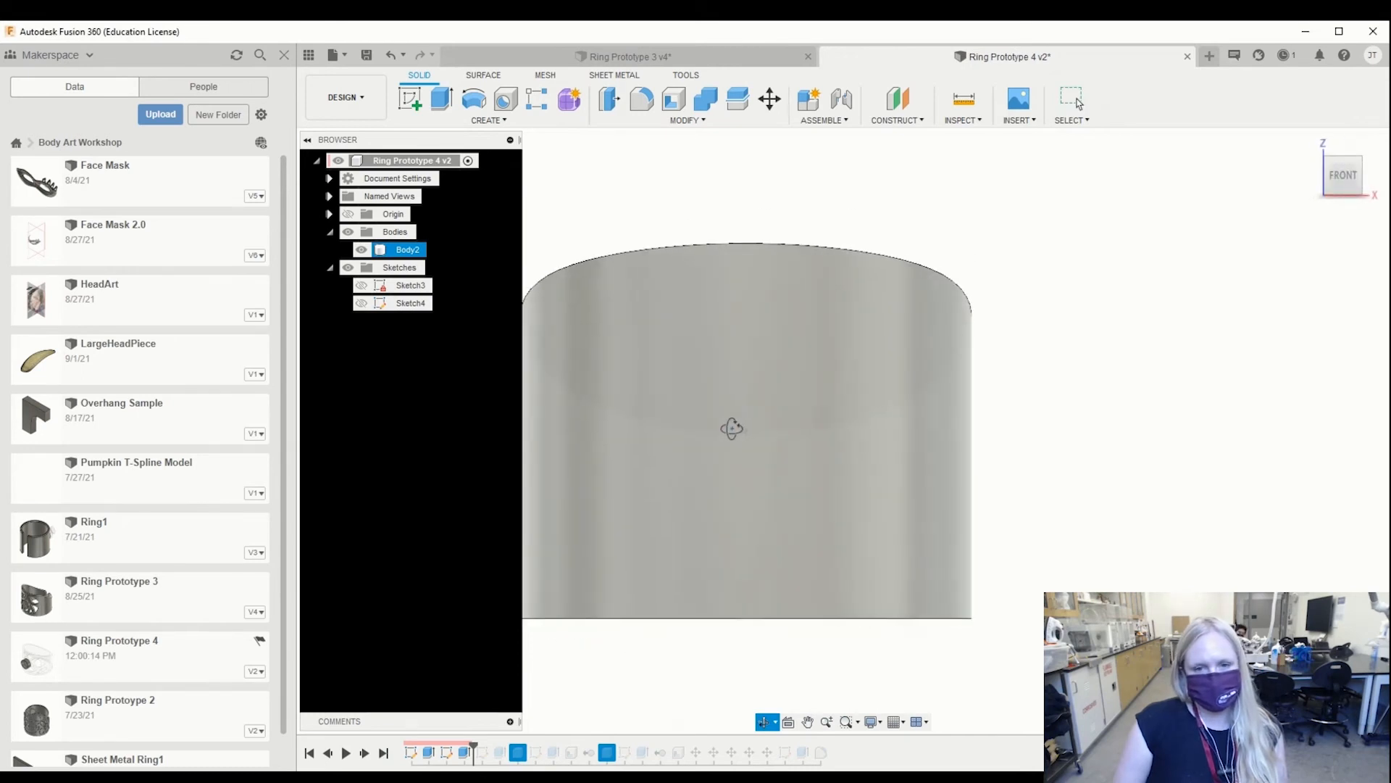
scroll(788, 479, "up", 2)
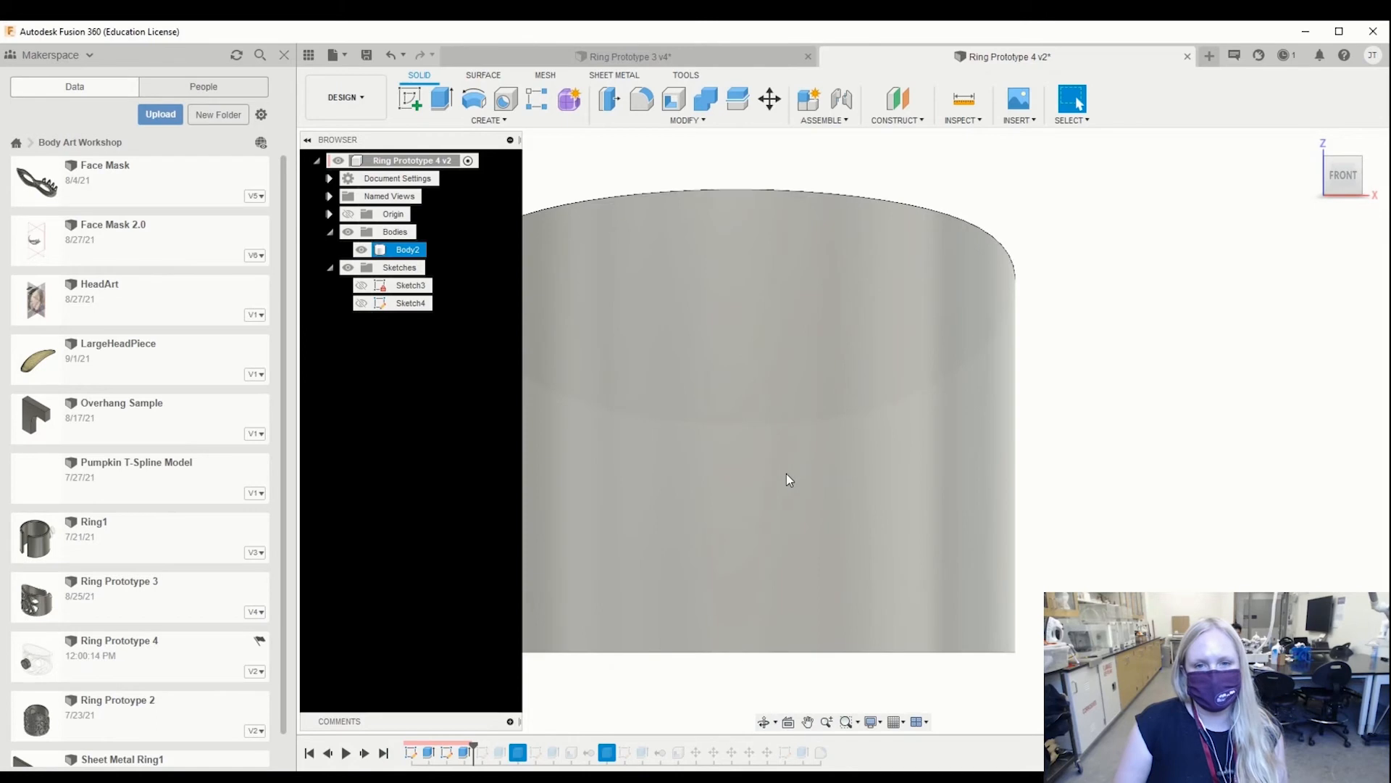
scroll(785, 473, "down", 1)
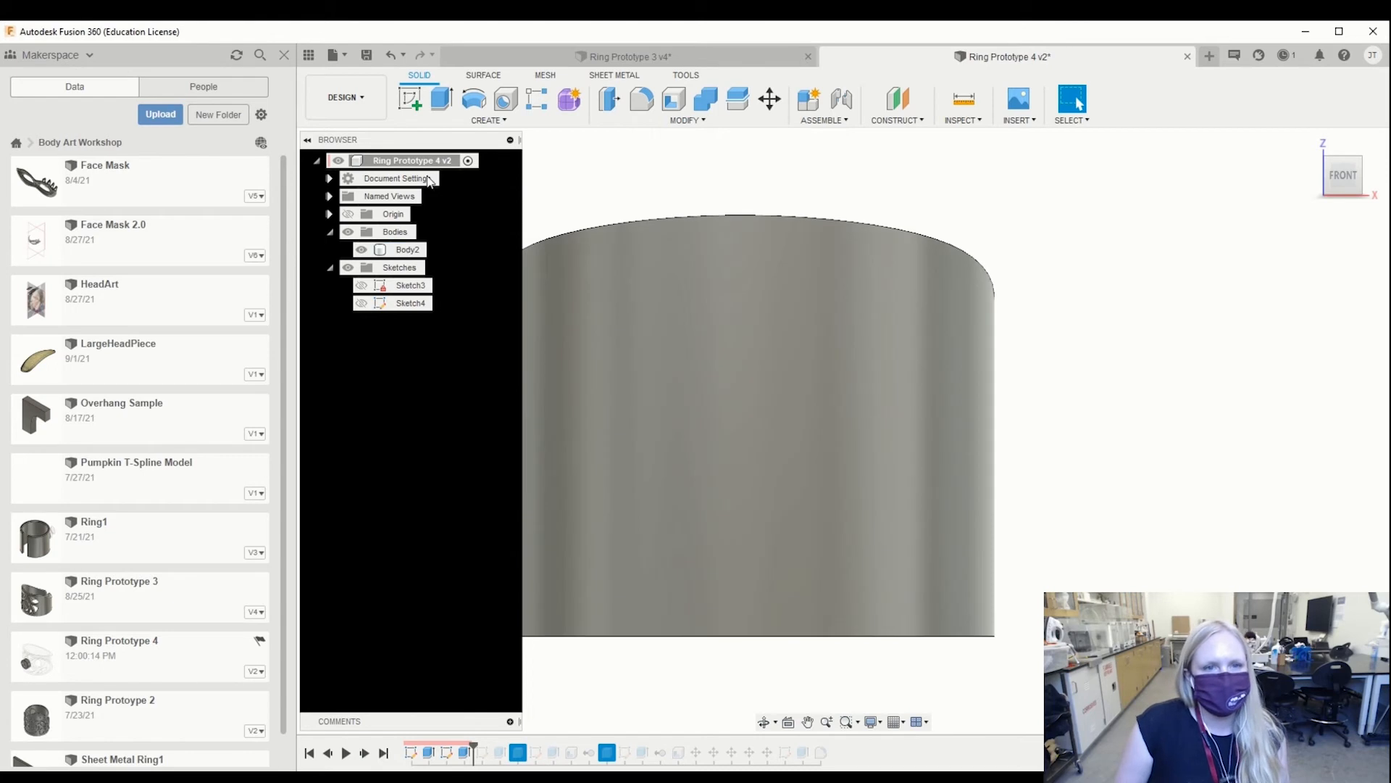
left_click(406, 104)
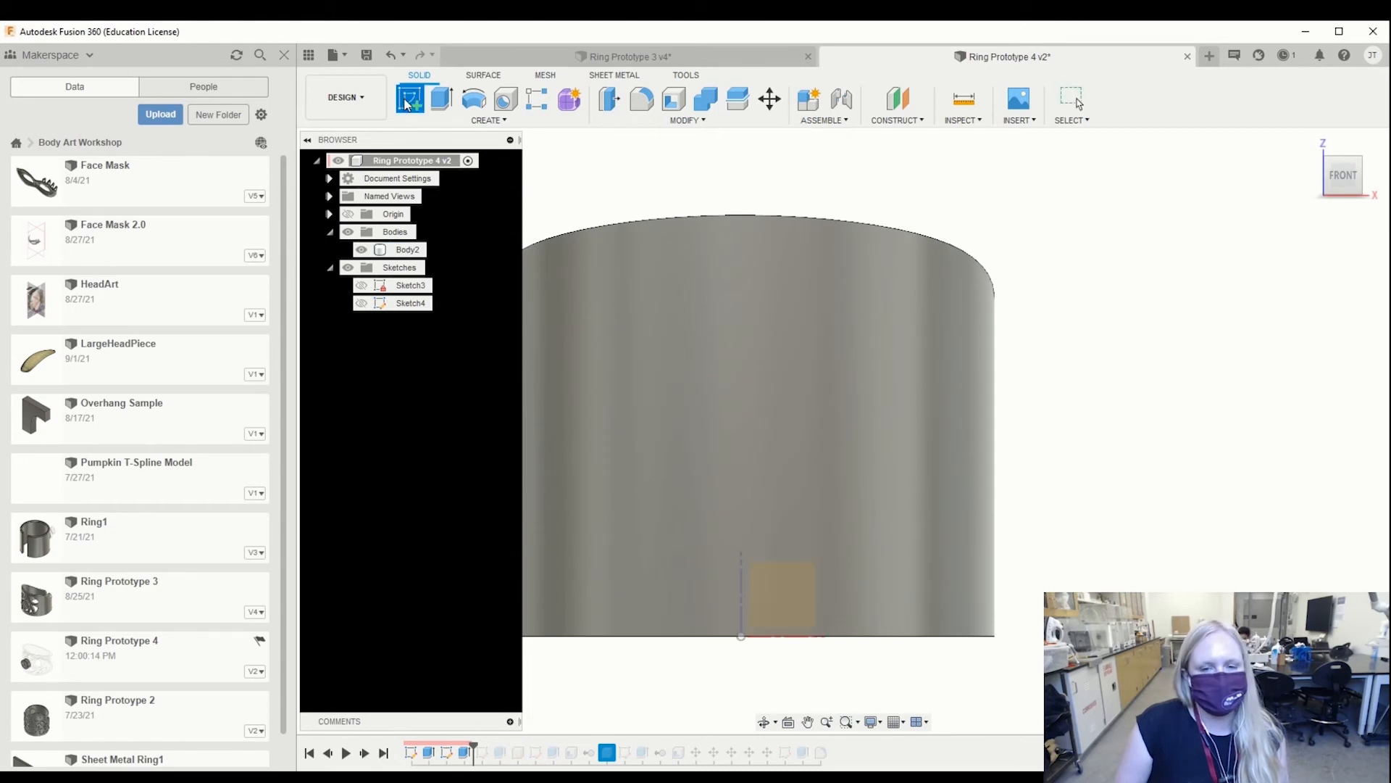
left_click(777, 587)
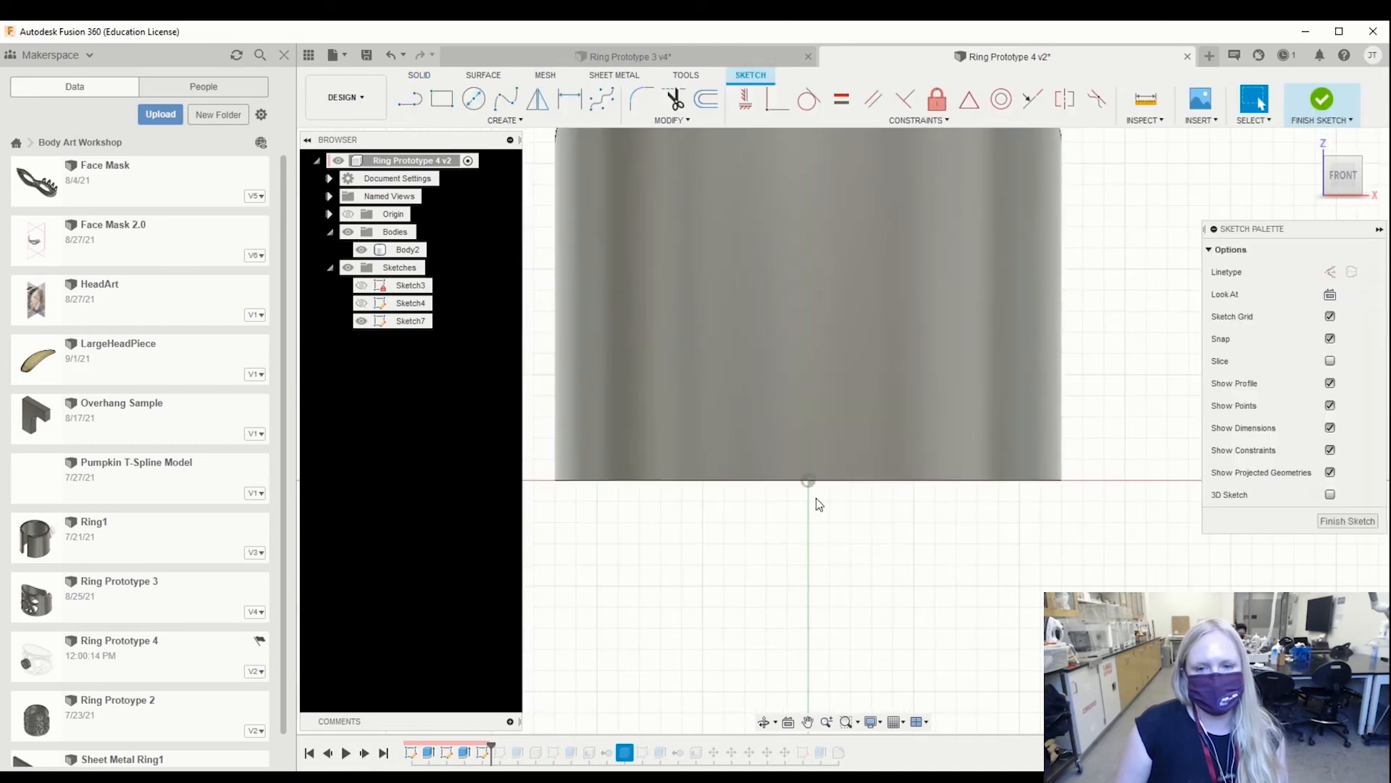
middle_click_drag(862, 526, 811, 658)
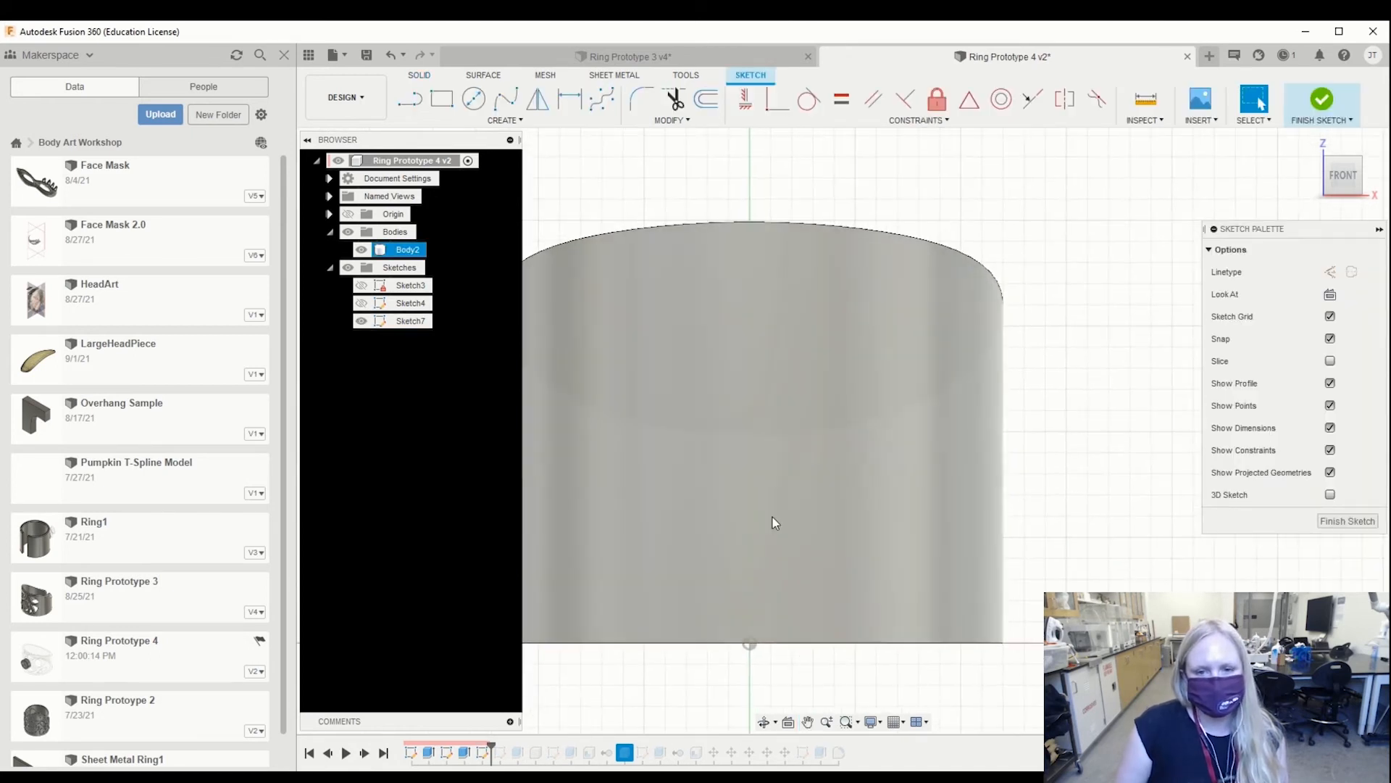
scroll(763, 503, "up", 2)
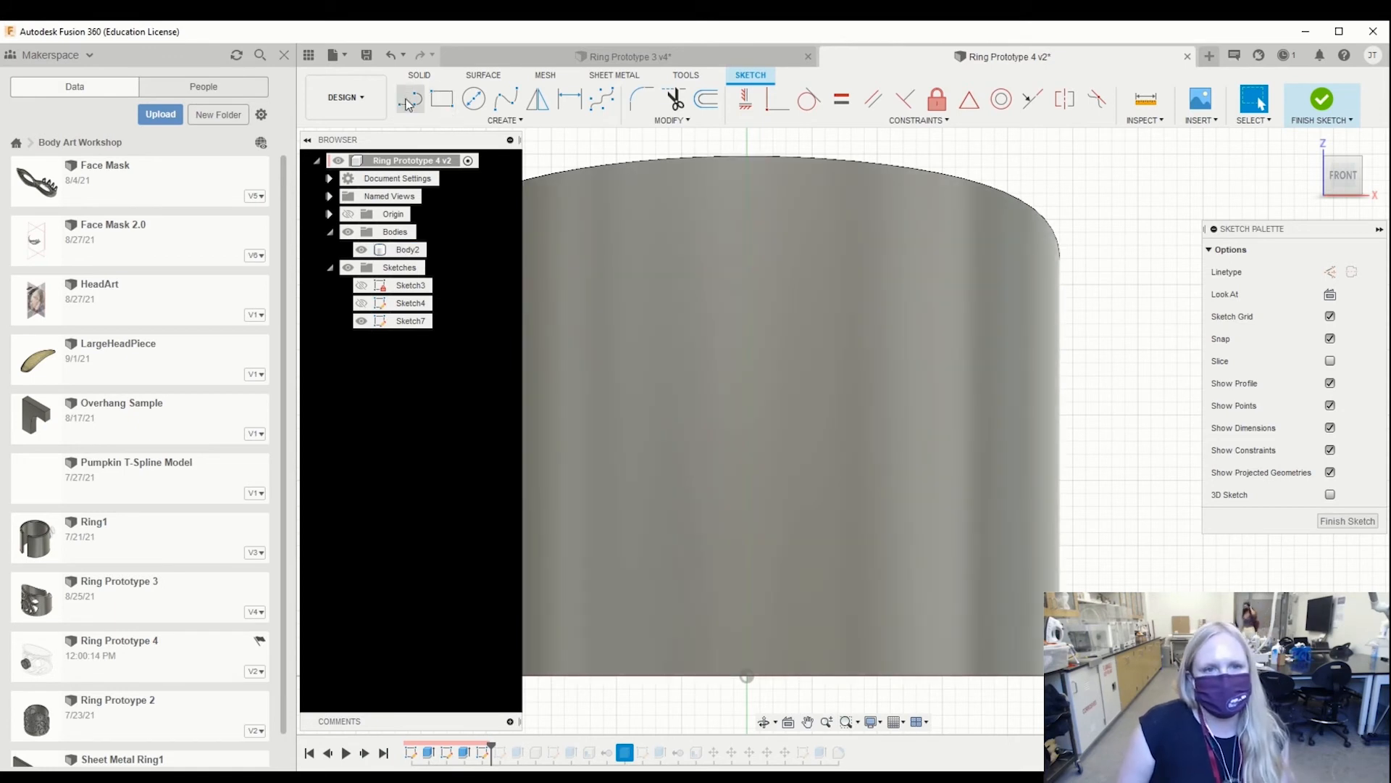
Step: Sketch a closed fit-point spline for a rounded cutout at the ring's upper left edge
left_click(508, 104)
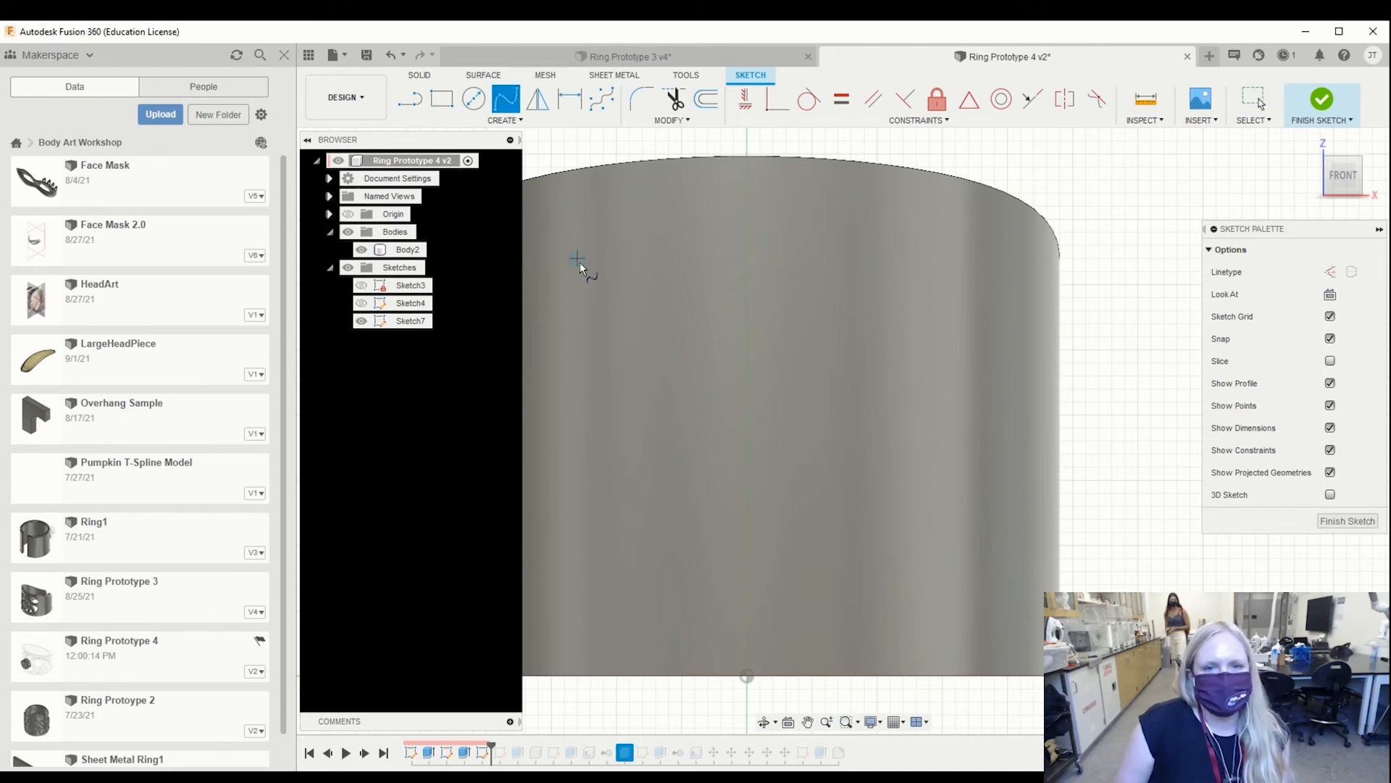
left_click(629, 232)
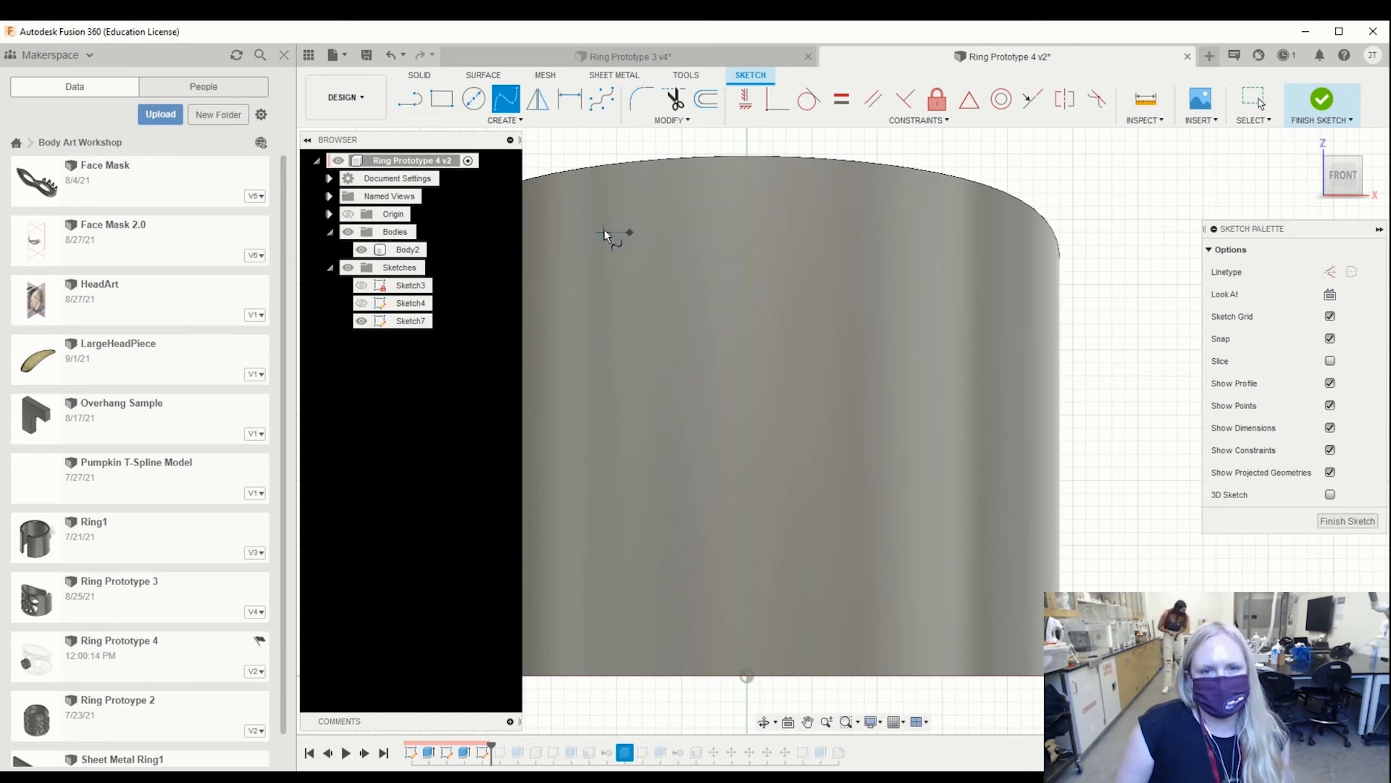
left_click(530, 277)
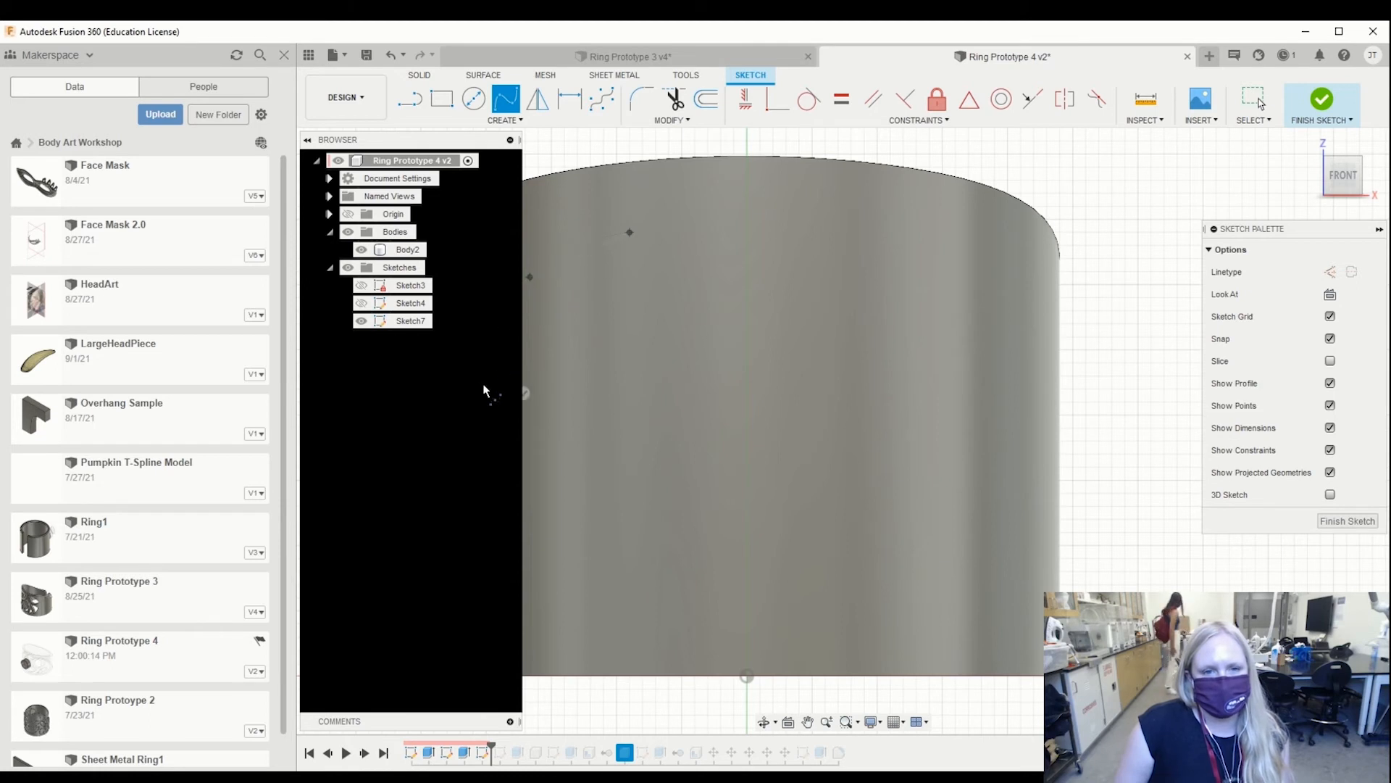
left_click(645, 326)
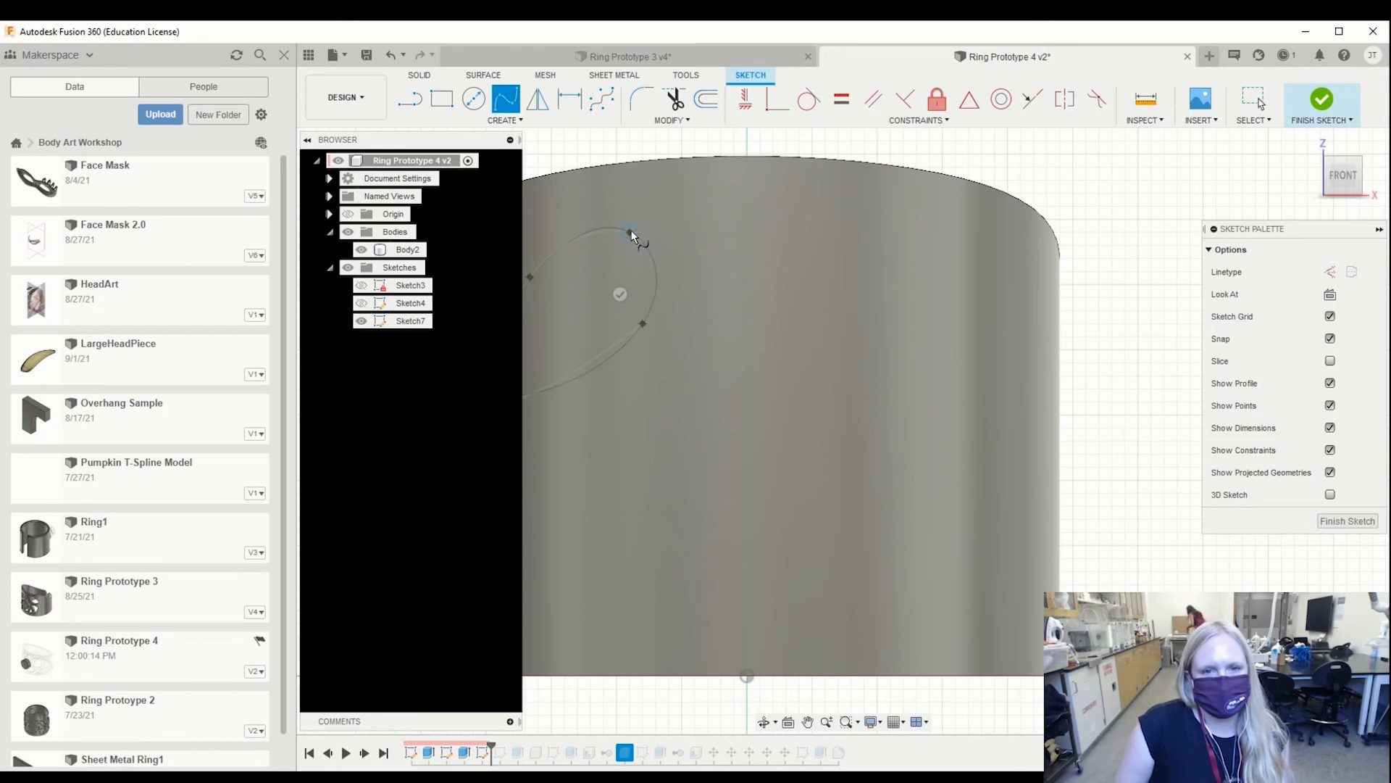
left_click(629, 231)
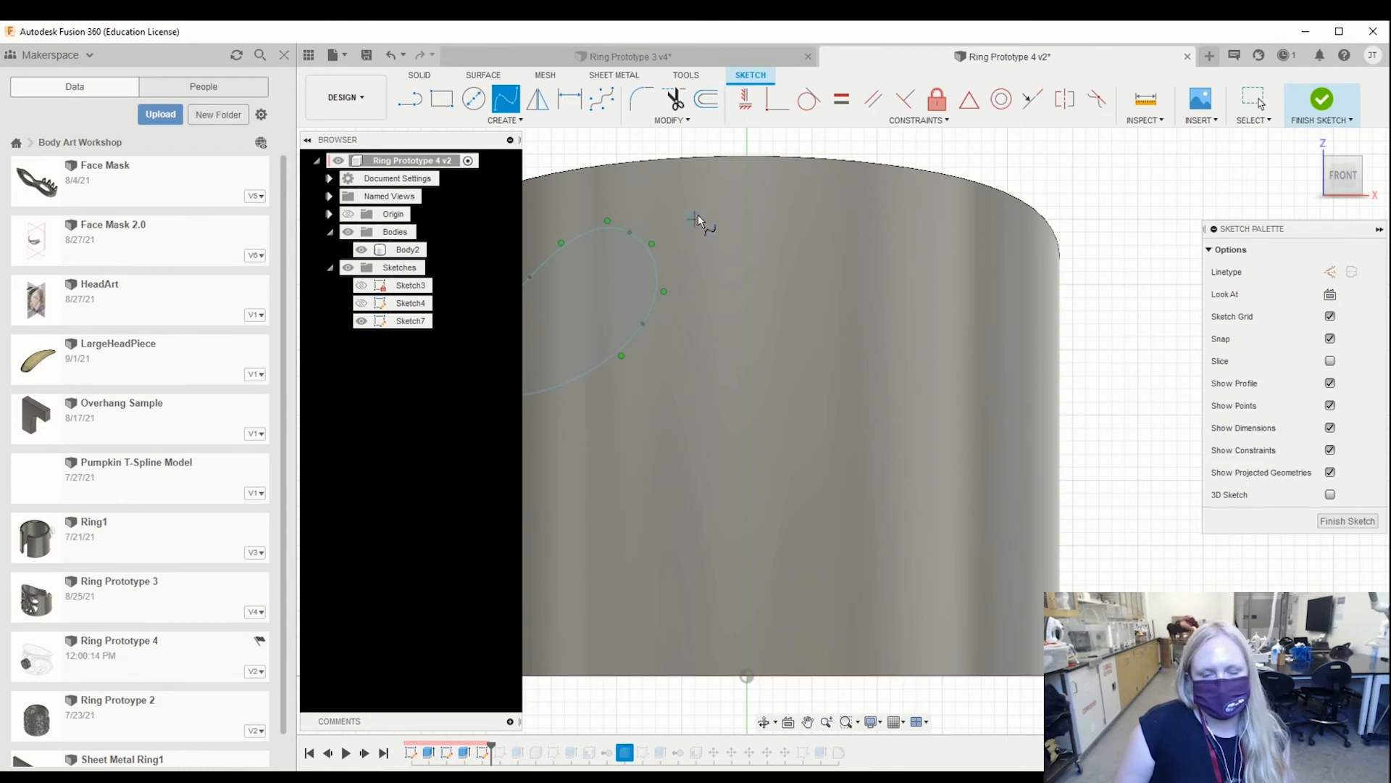
Step: Sketch a closed teardrop-like spline with an inward-curving left side in the upper middle of the ring
left_click(708, 362)
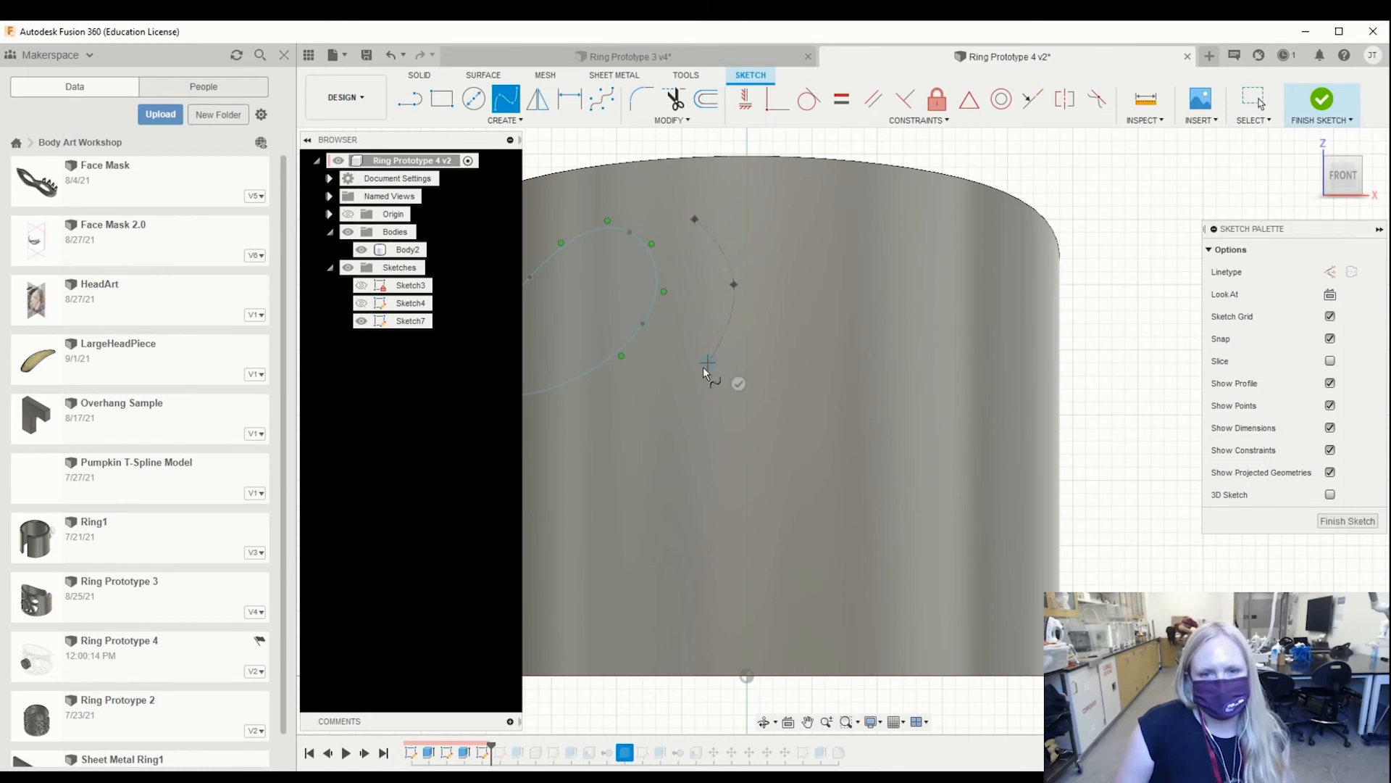
left_click(839, 402)
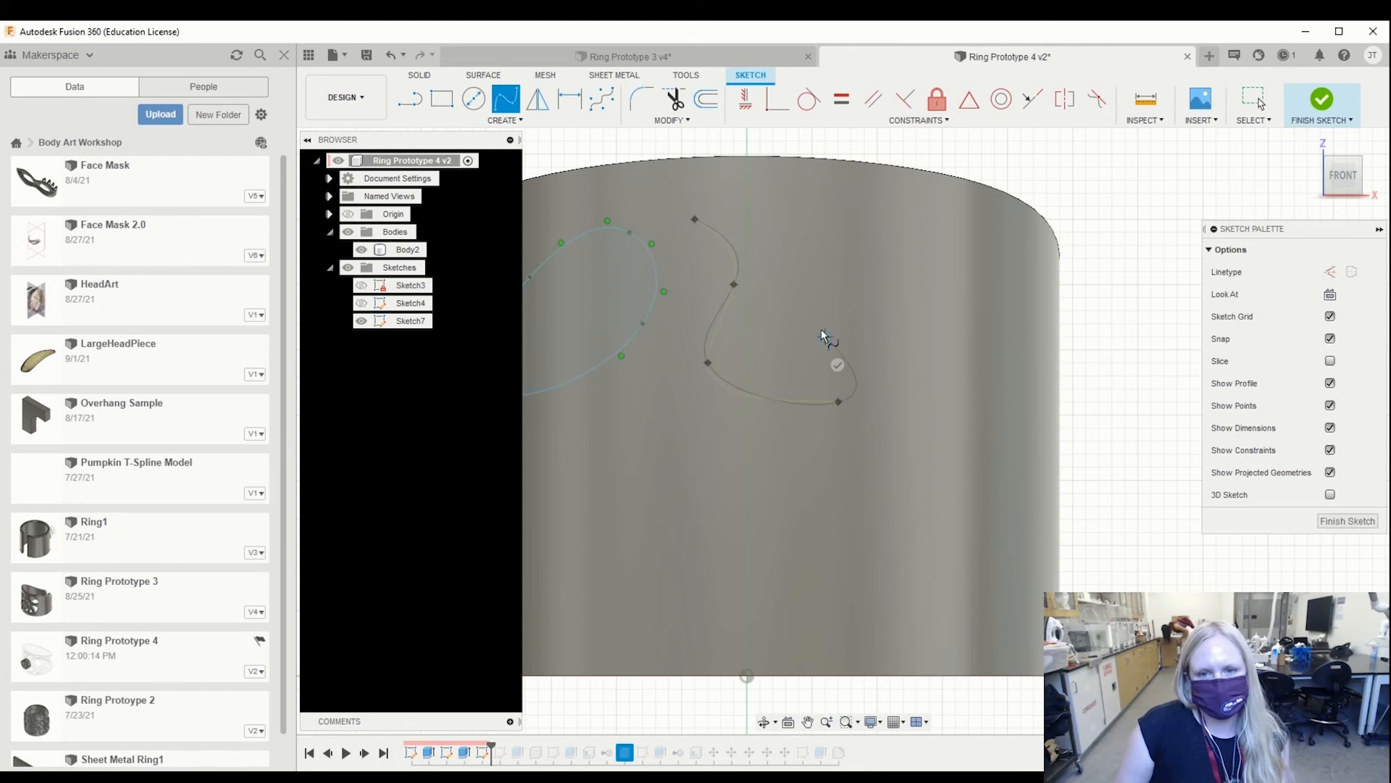
left_click(811, 258)
left_click(694, 219)
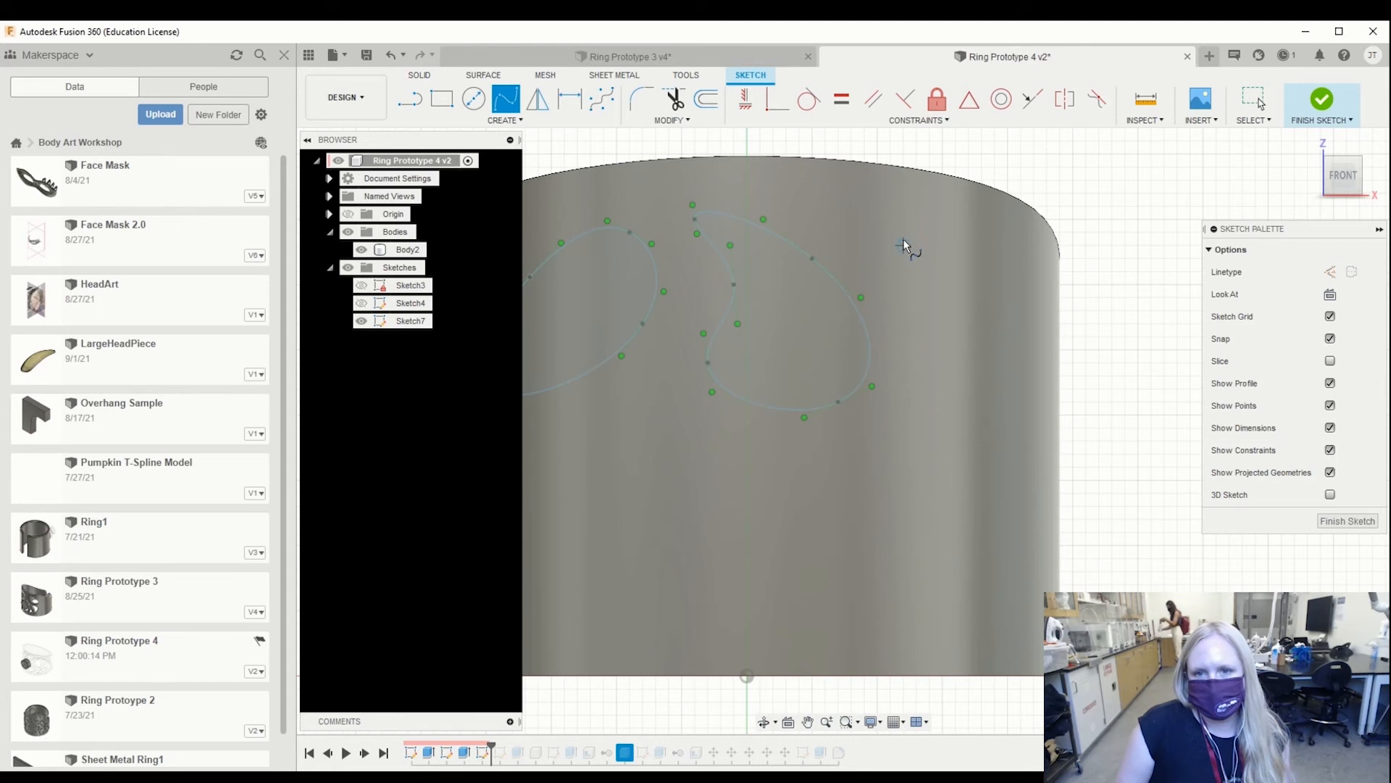
Step: Sketch a smaller closed spline near the ring's upper right edge, narrowing toward its lower end
left_click(885, 232)
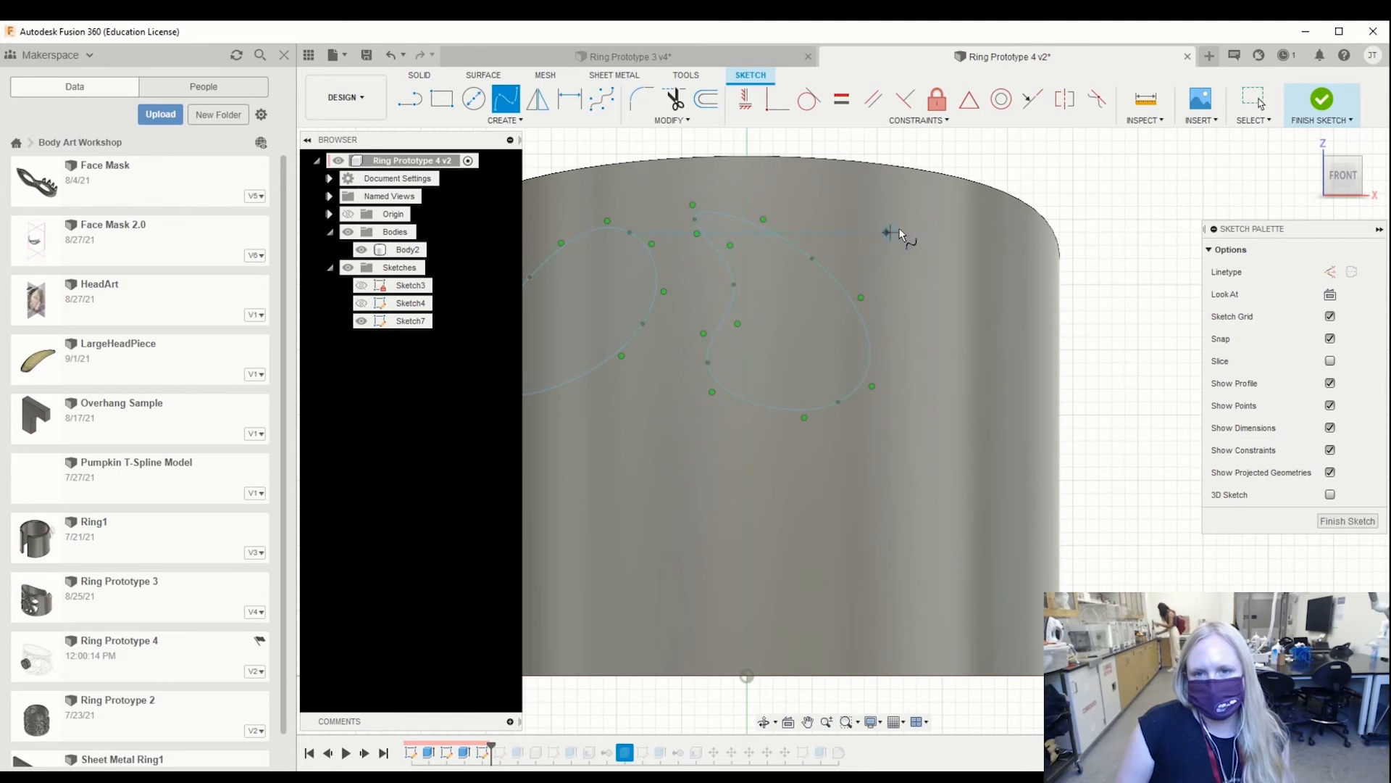
left_click(996, 335)
left_click(905, 278)
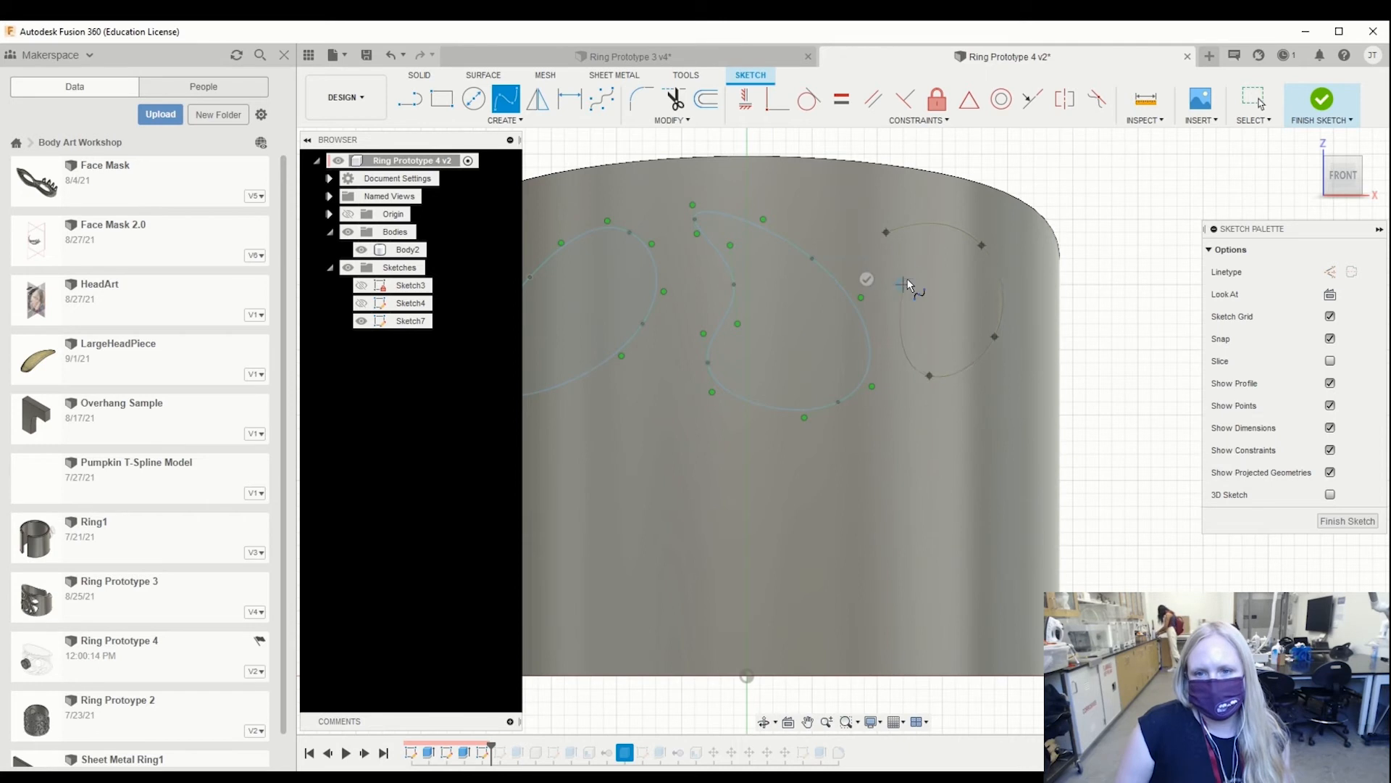
left_click(886, 233)
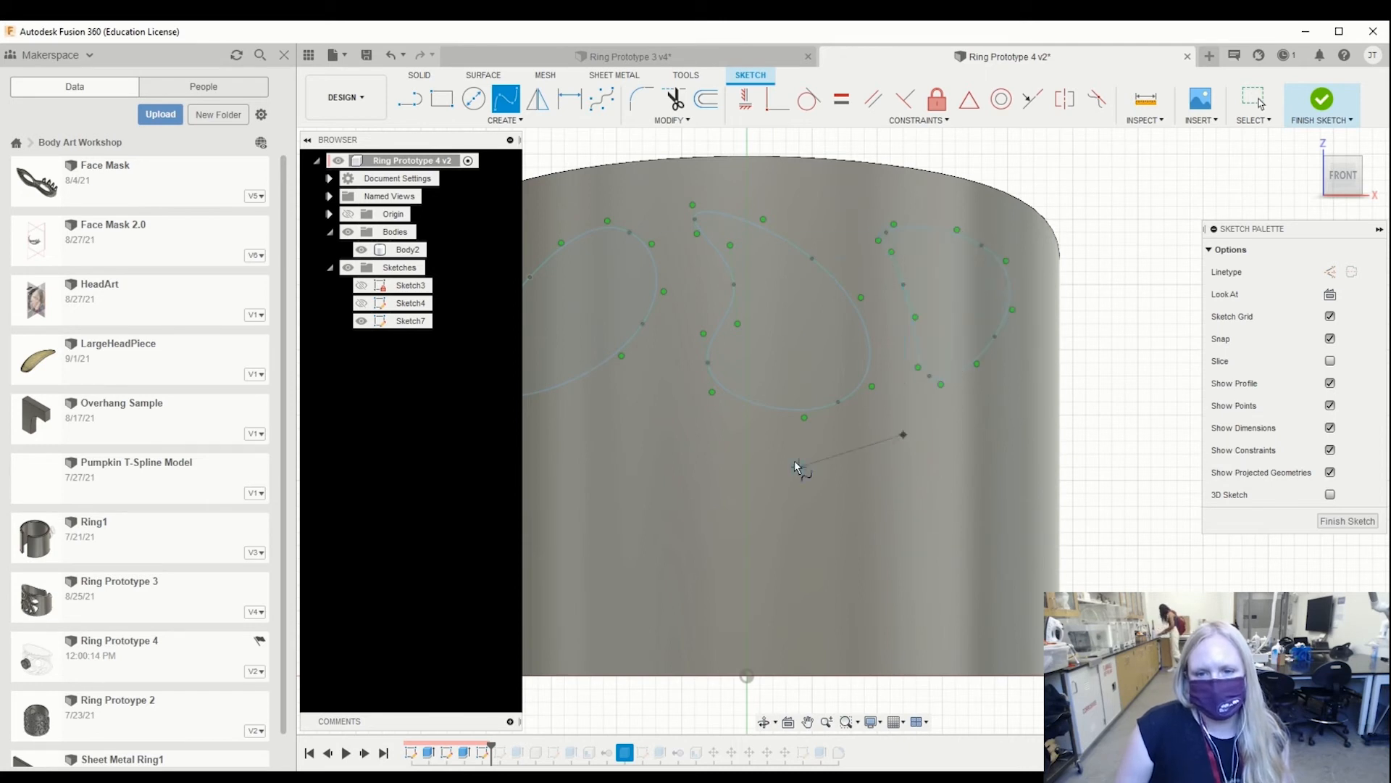
Step: Sketch a wide closed spline with a dipped upper edge in the lower middle of the ring
left_click(715, 462)
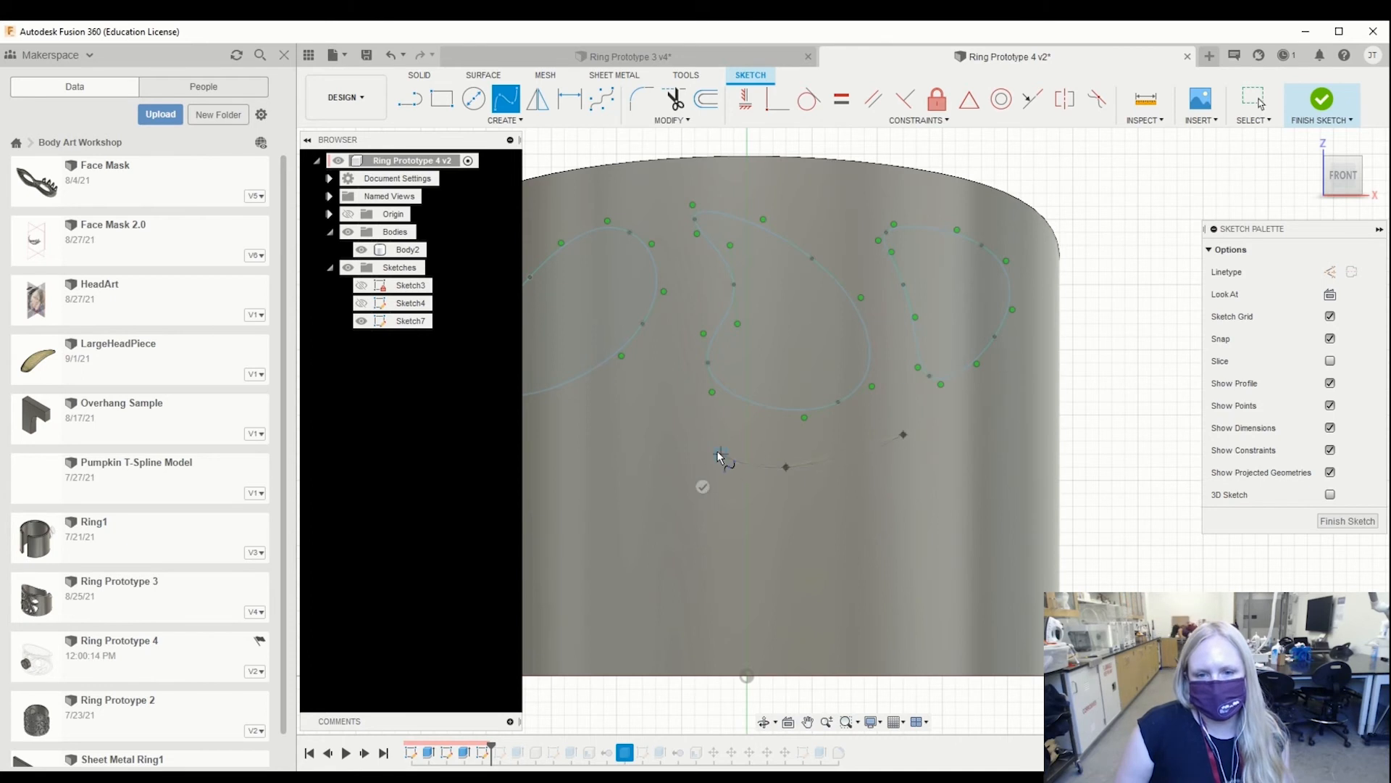
left_click(709, 545)
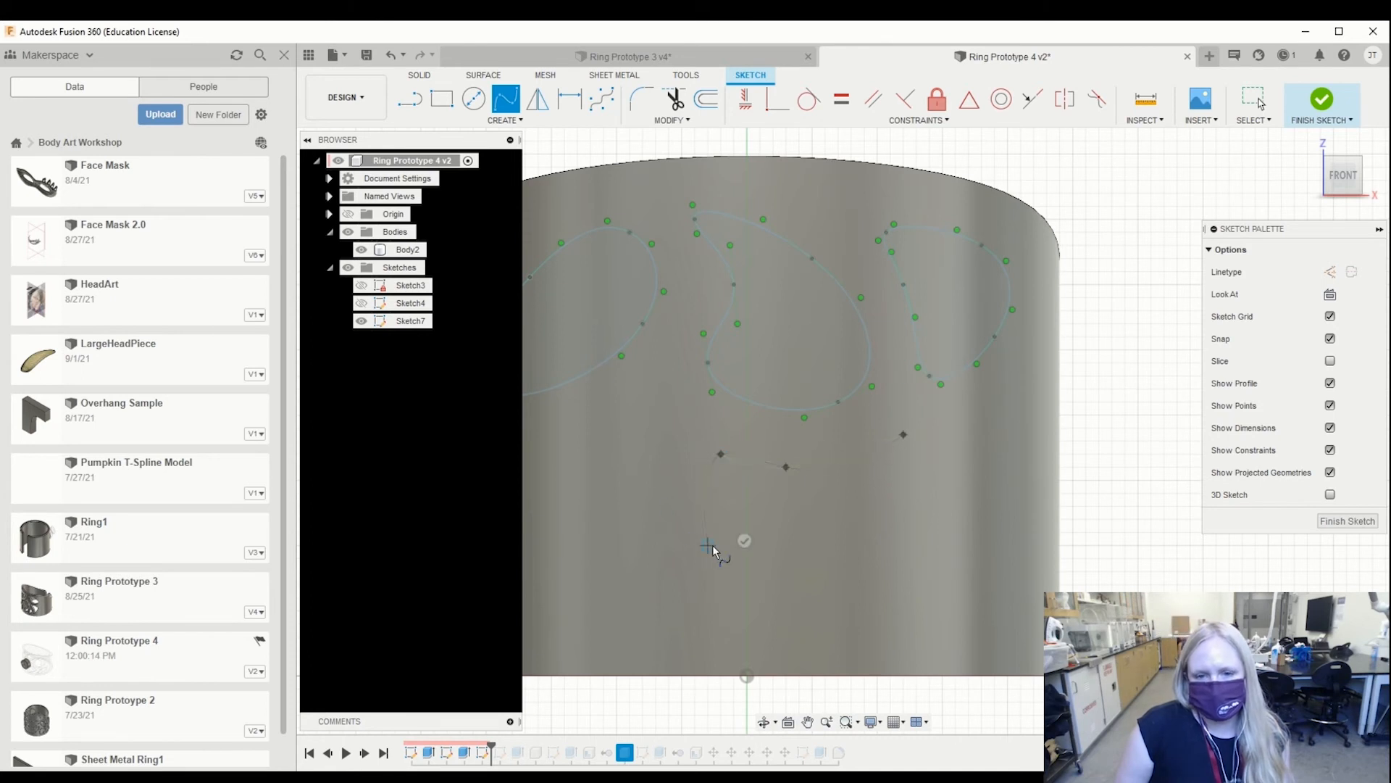
left_click(851, 557)
left_click(902, 433)
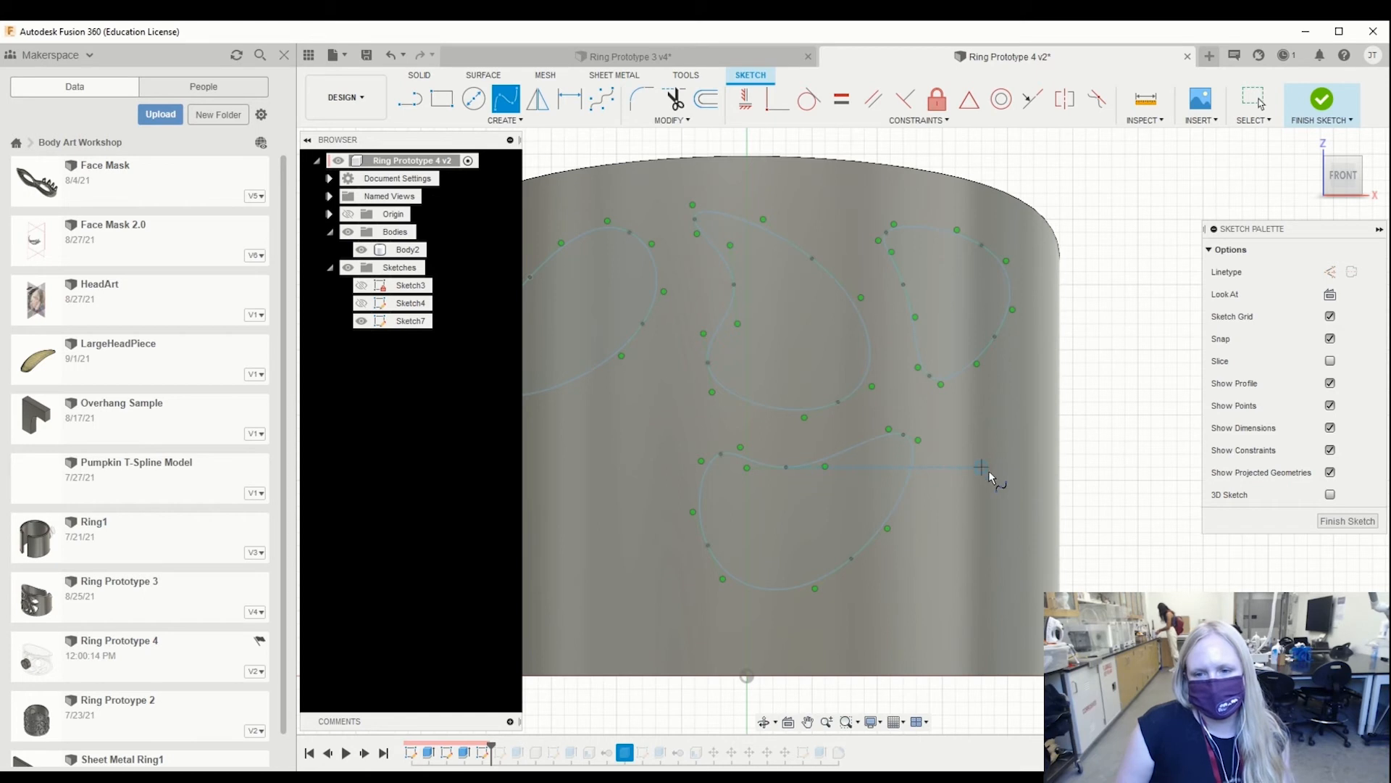
Step: Sketch a narrow closed spline, pointed at its upper end, at the ring's lower right and end the spline command
left_click(1033, 600)
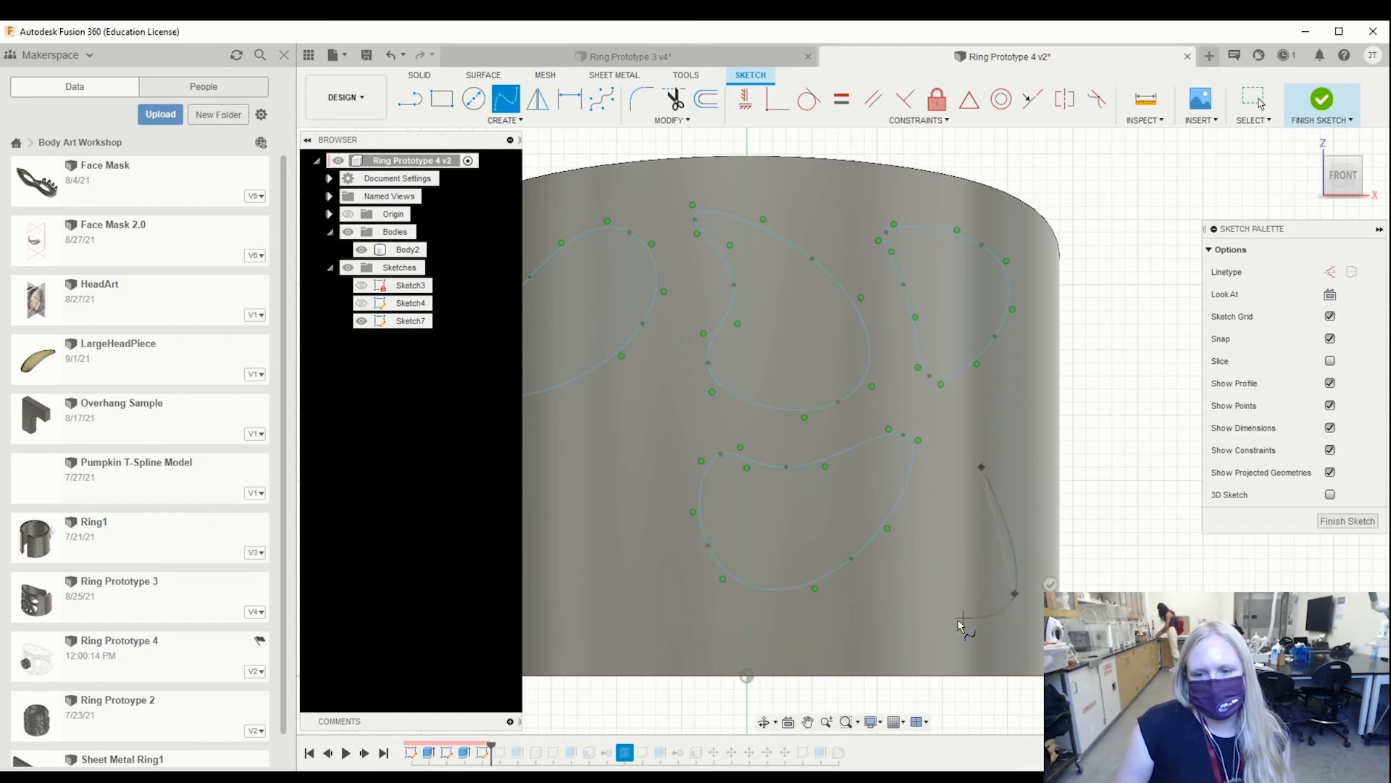
left_click(929, 625)
left_click(912, 575)
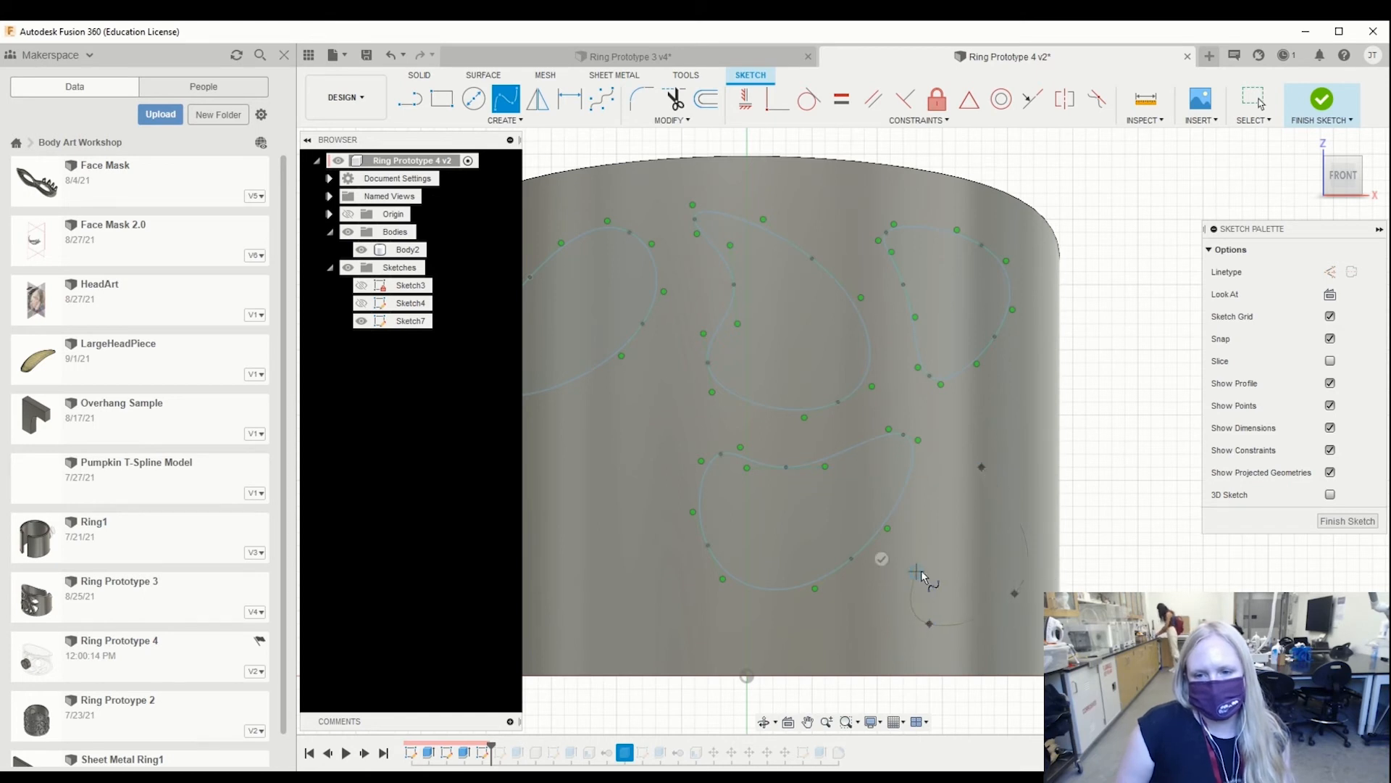
left_click(955, 533)
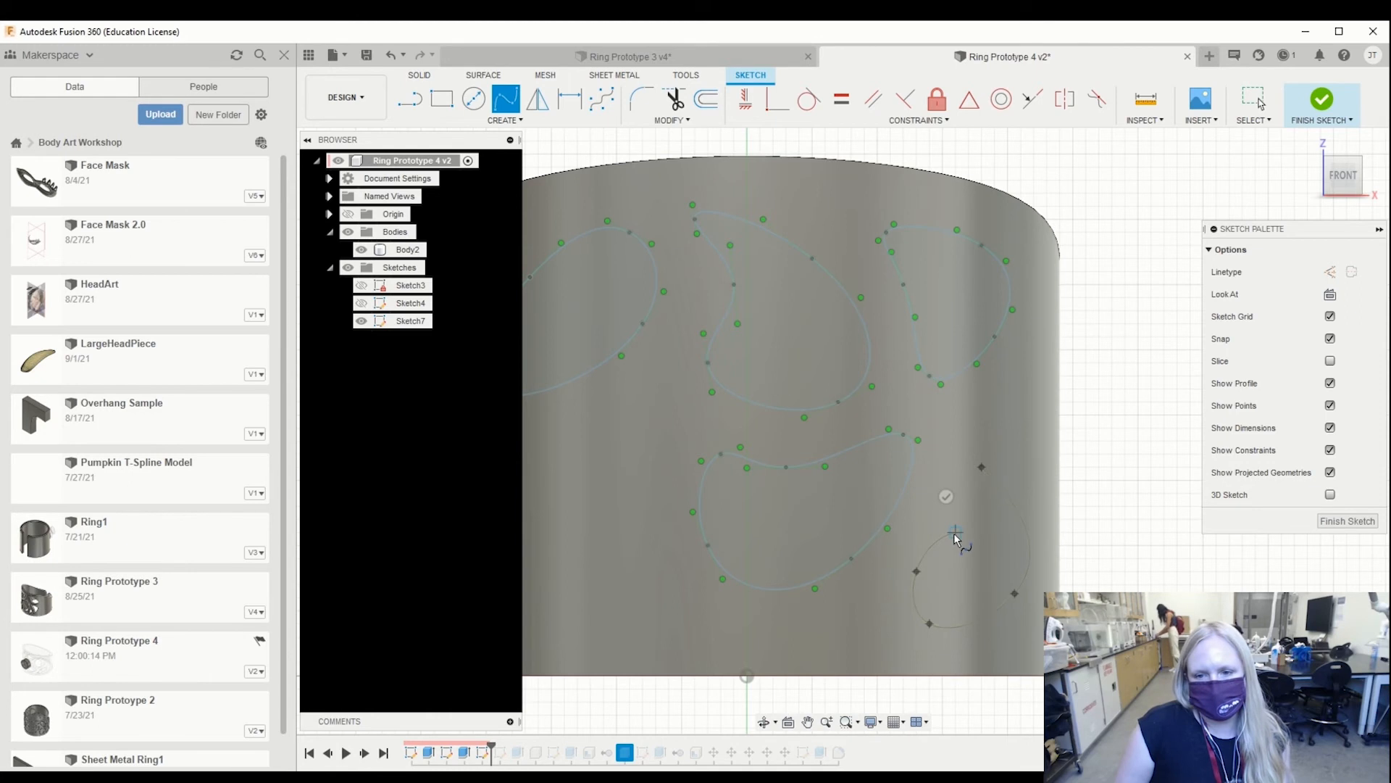
left_click(981, 468)
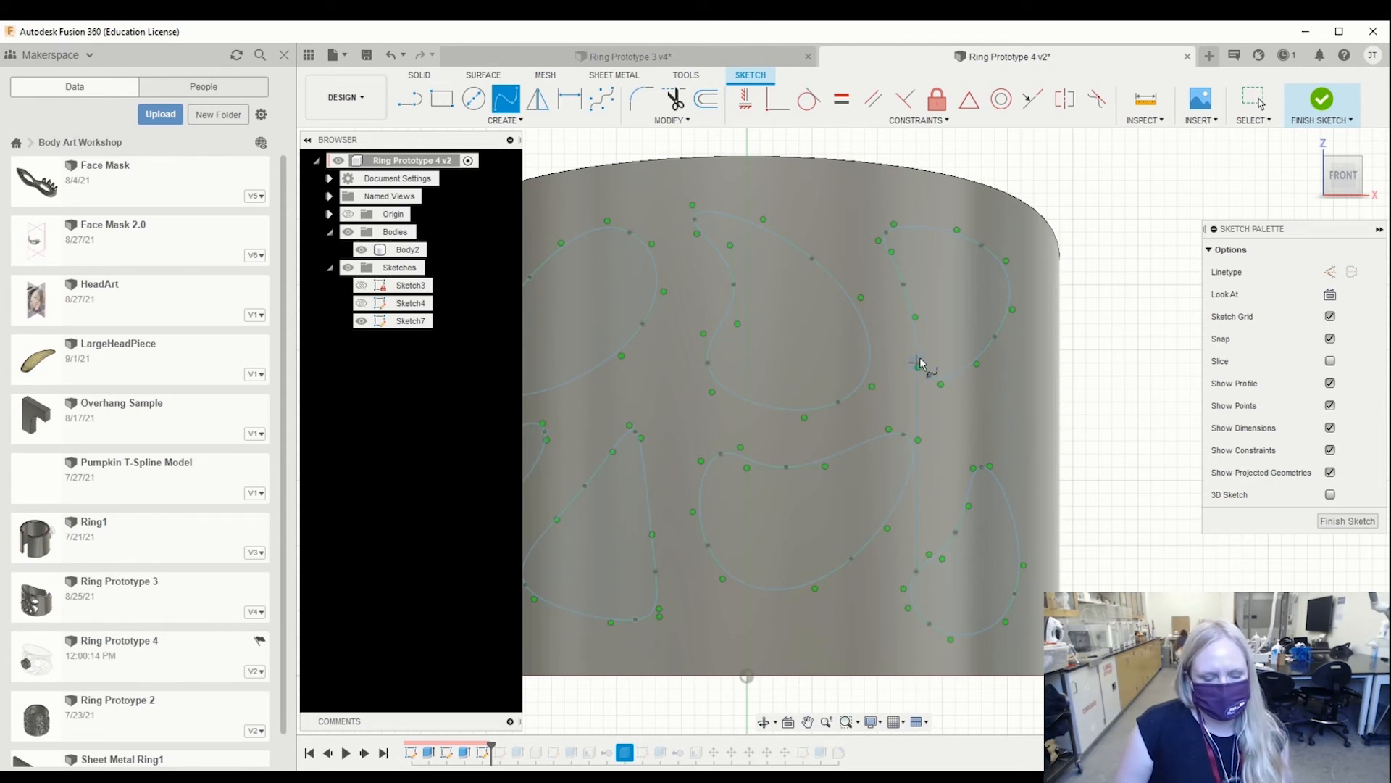
key("Escape")
left_click(782, 242)
key("Escape")
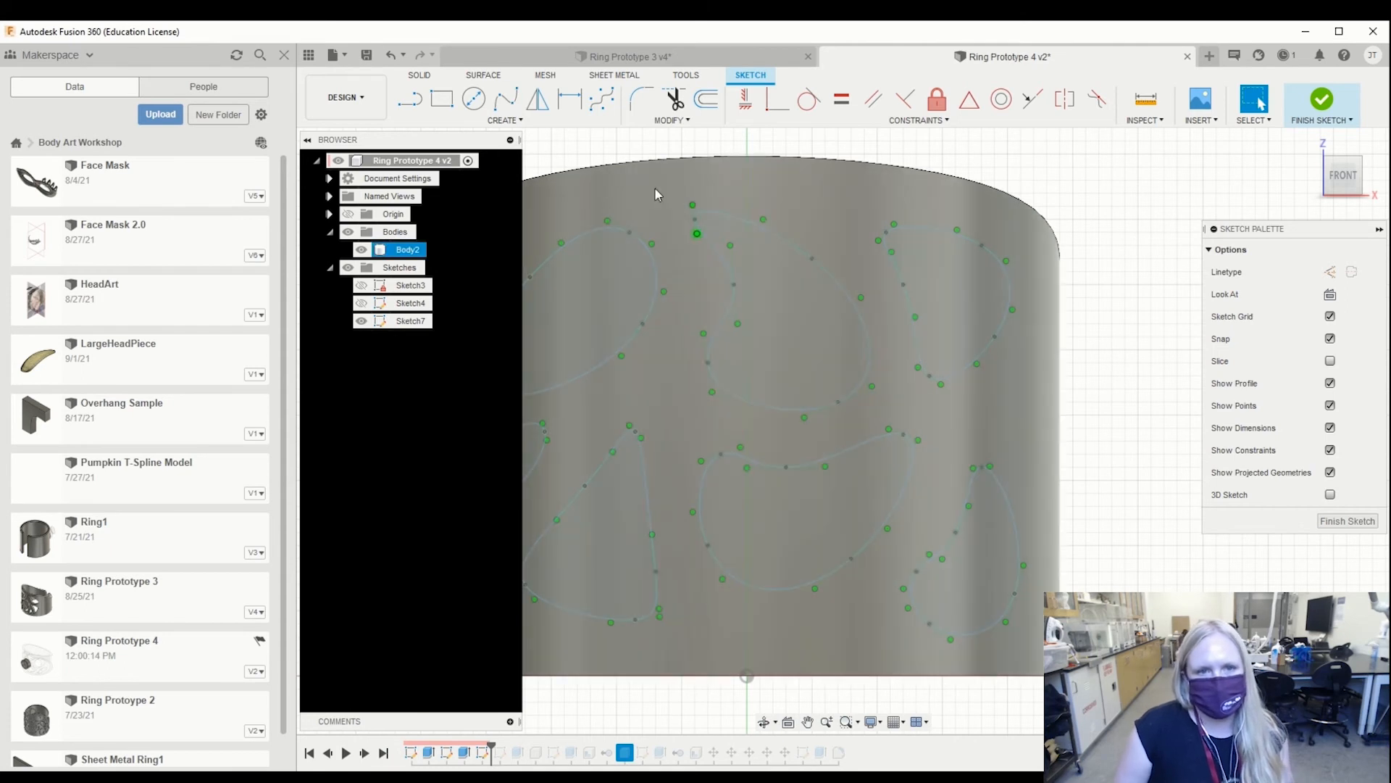
Step: Reshape the rounded top of the ring's upper-left spline using its tangent handles, and finish the sketch
left_click(505, 108)
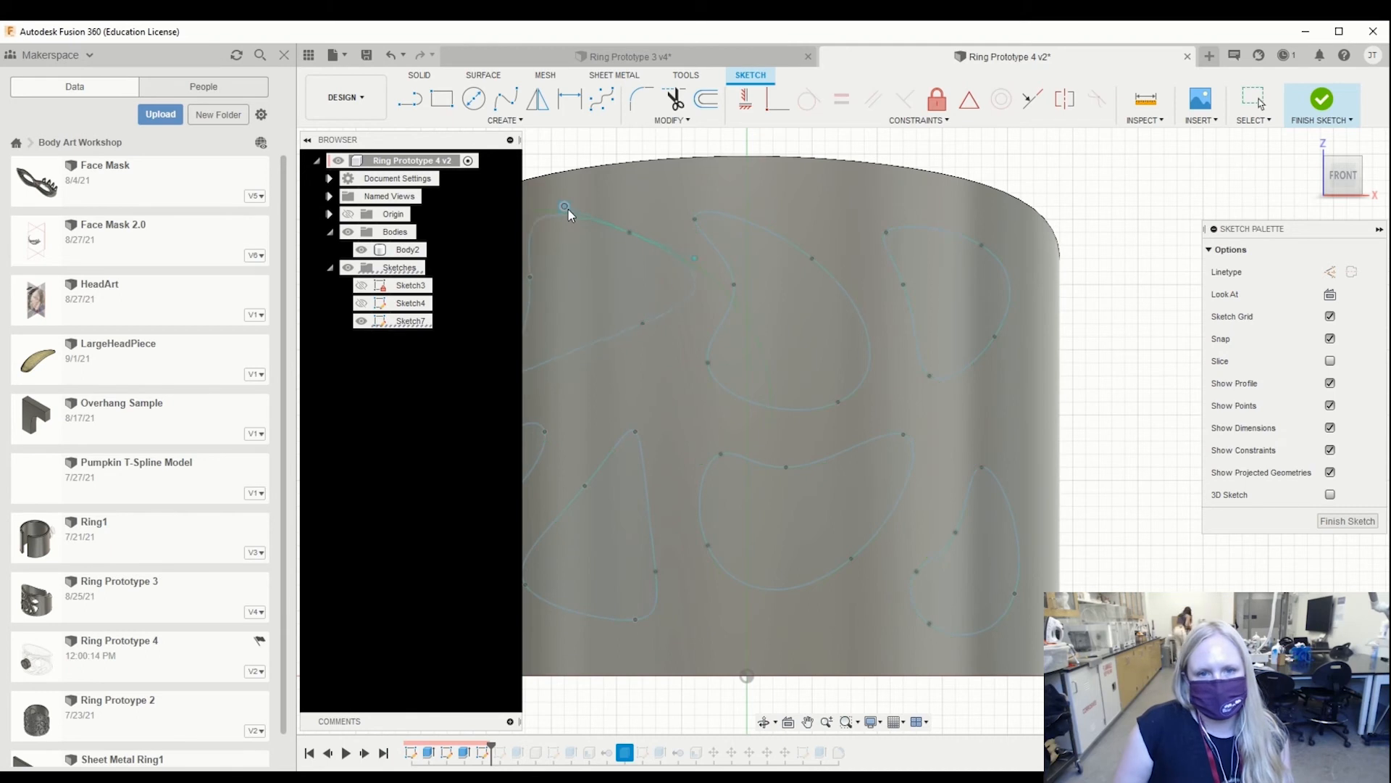
left_click(605, 219)
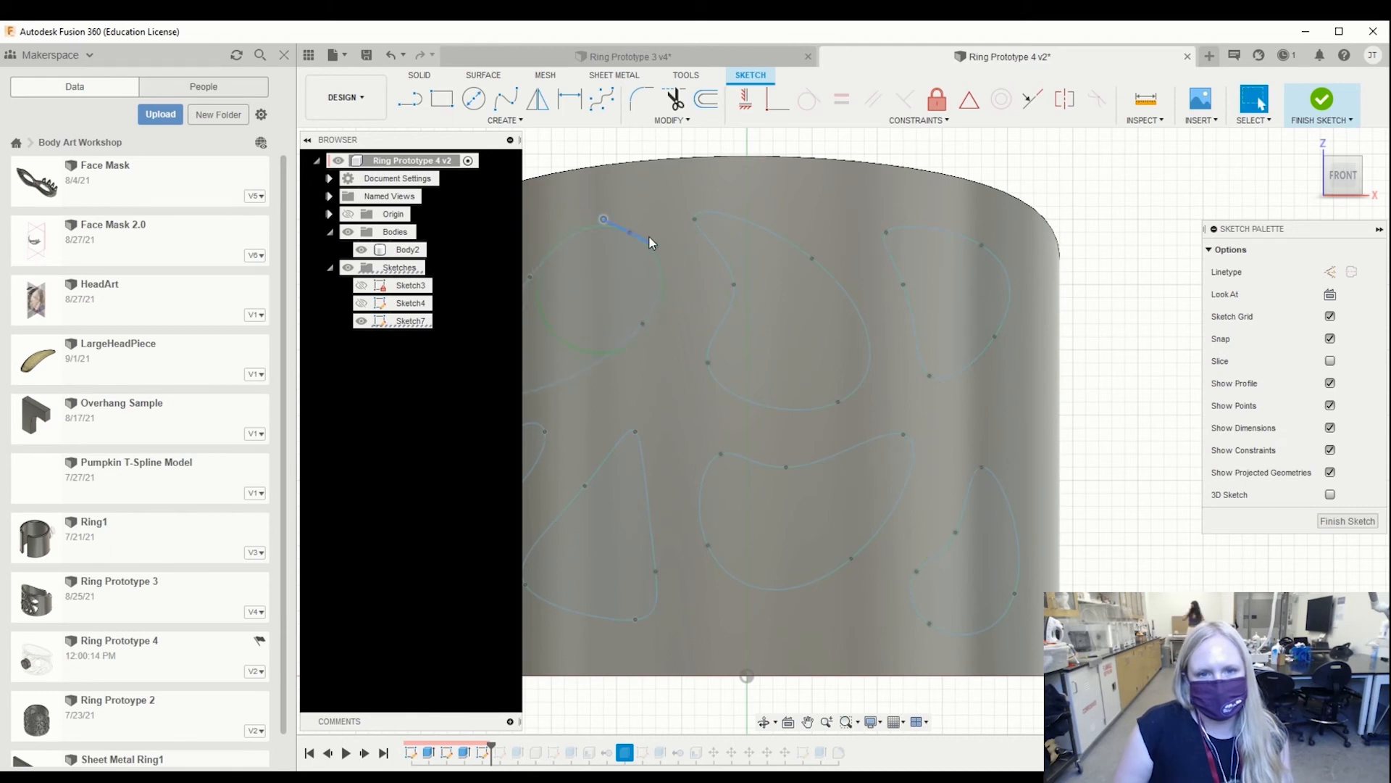
left_click(657, 245)
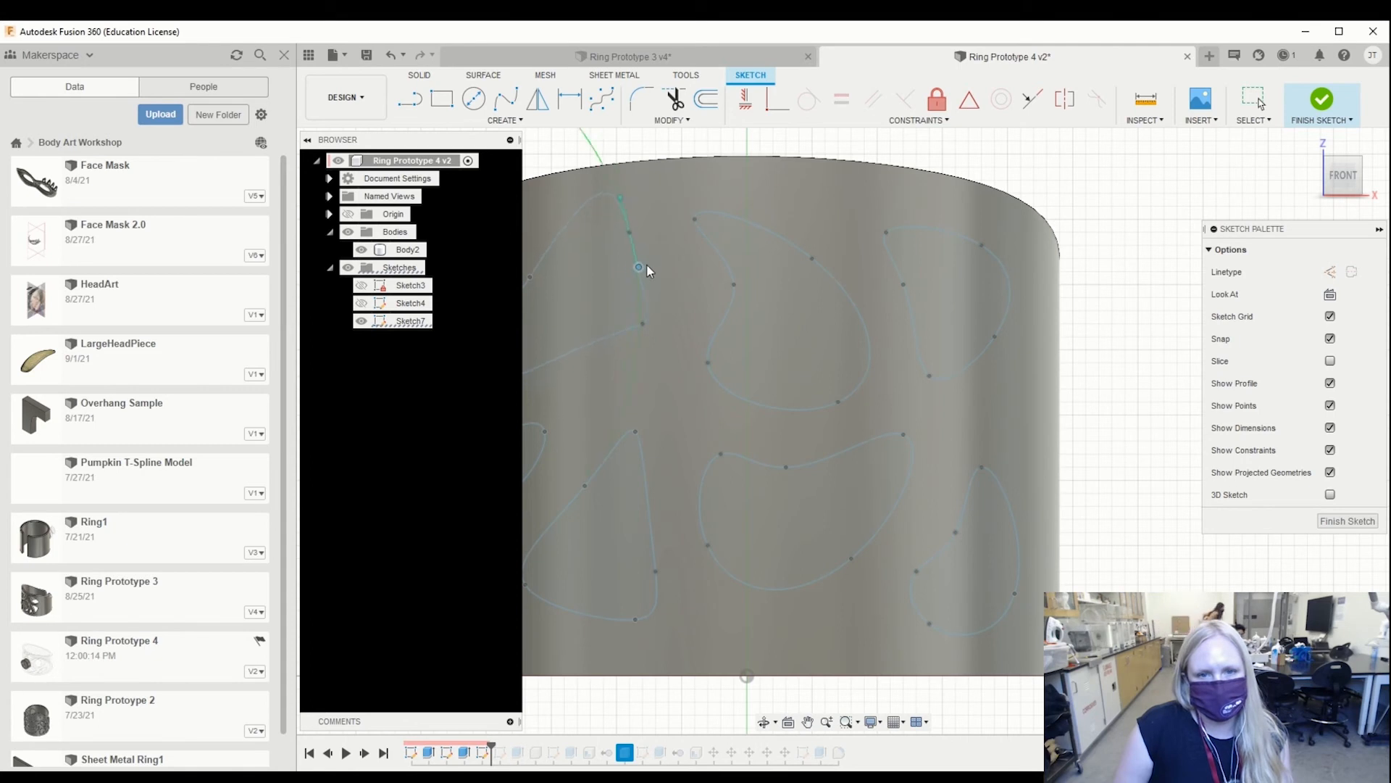
key("Escape")
left_click(653, 345)
scroll(659, 348, "up", 2)
left_click(500, 263)
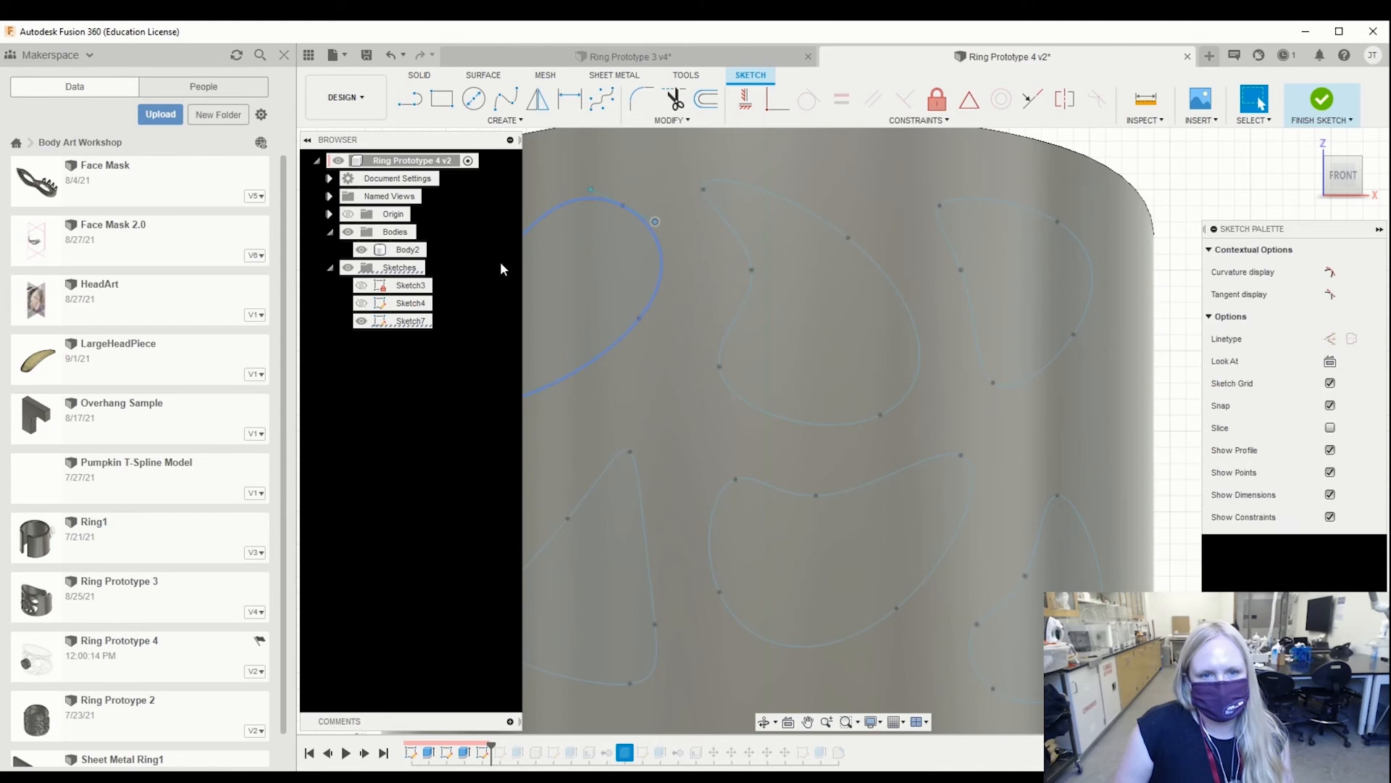
mouse_move(532, 208)
left_mouse_down()
mouse_move(534, 226)
mouse_move(563, 208)
mouse_move(550, 202)
left_mouse_up()
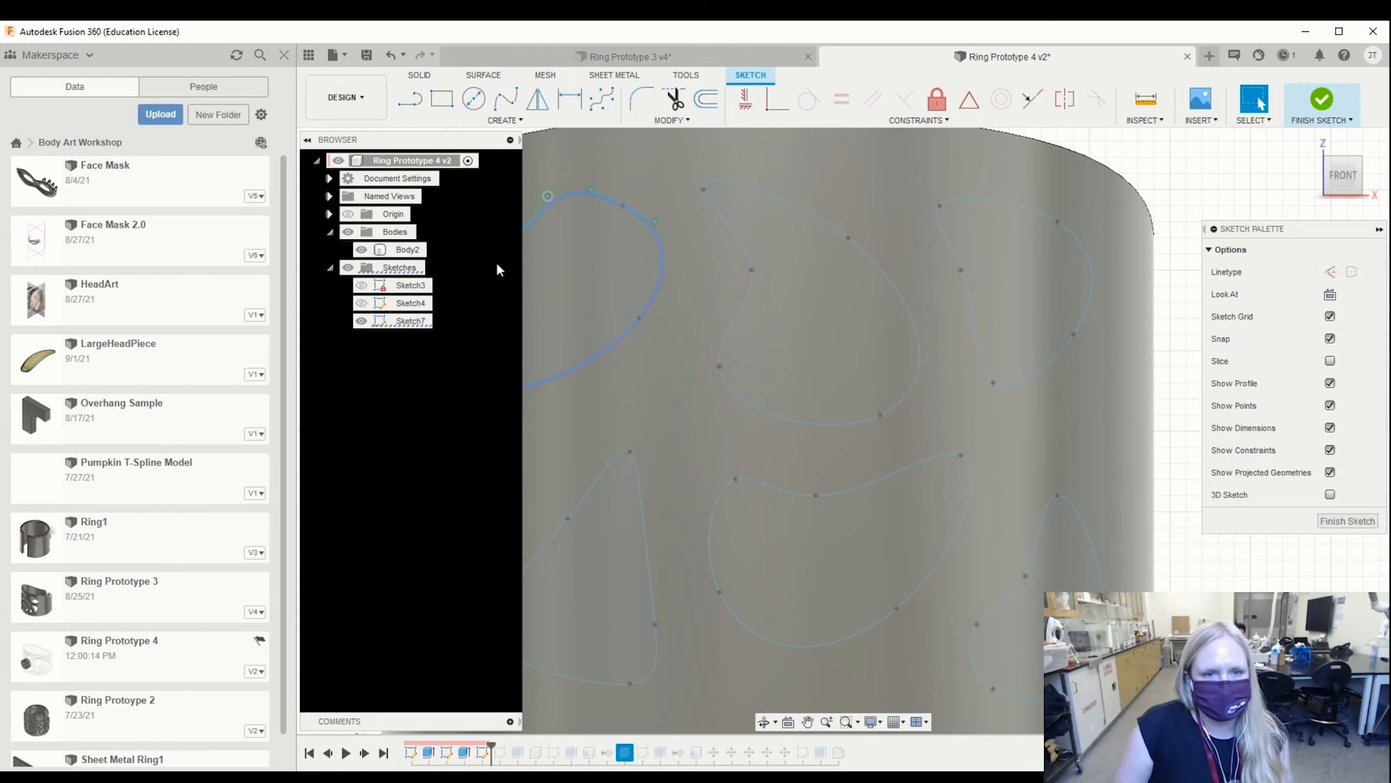
left_click(501, 264)
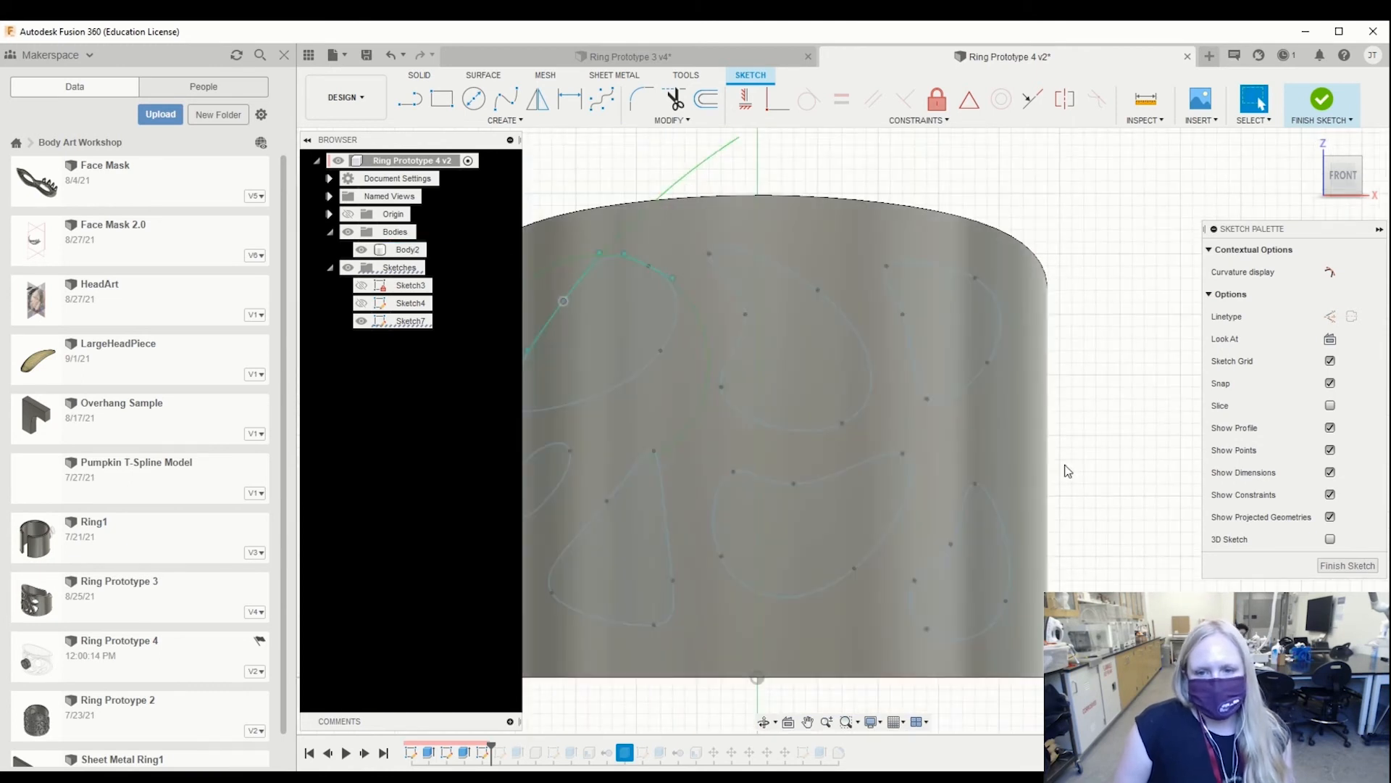
left_click(1347, 566)
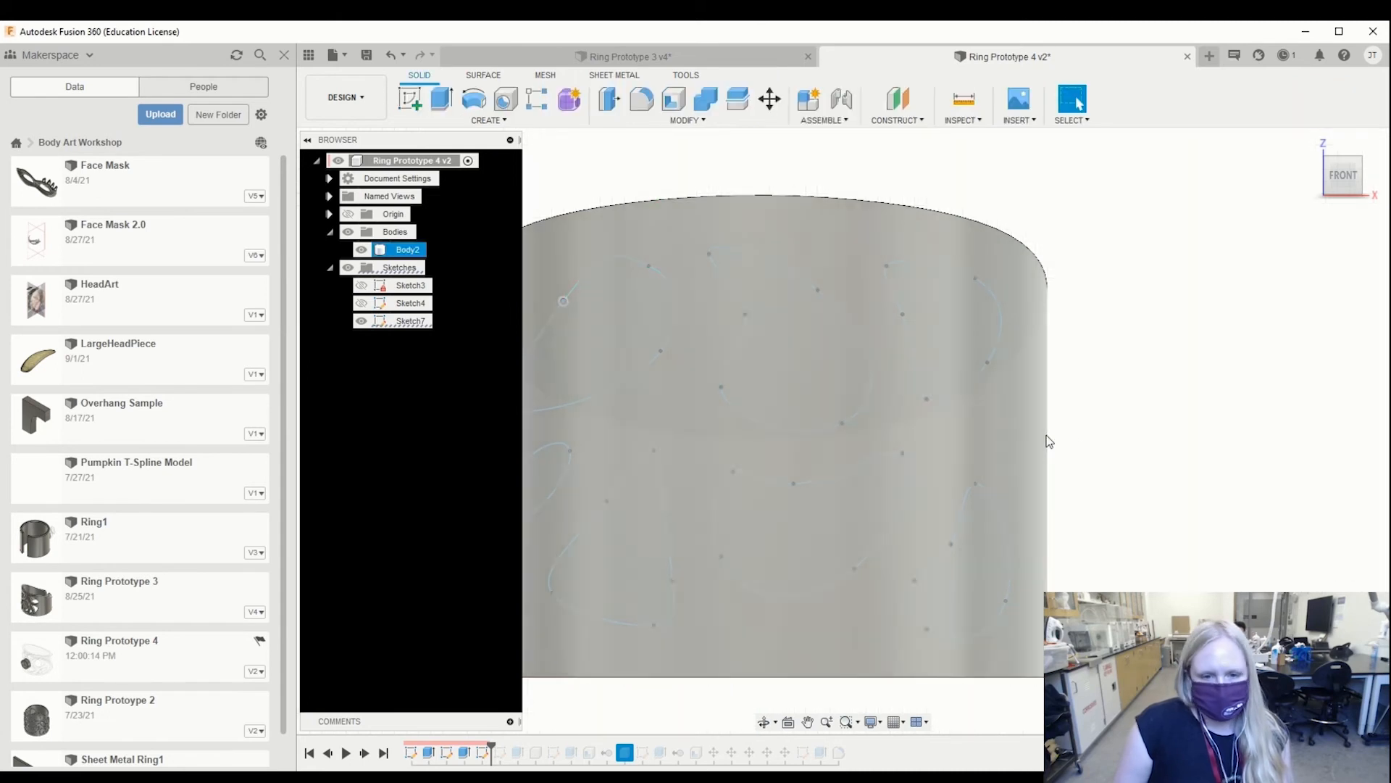
Step: Hide the ring body, select all seven closed spline profiles together, and show the body again
mouse_move(1050, 424)
middle_mouse_down("shift")
mouse_move(1065, 472)
mouse_move(991, 513)
mouse_move(925, 497)
mouse_move(1068, 506)
mouse_move(1103, 490)
mouse_move(1044, 454)
mouse_move(1067, 444)
mouse_move(1047, 448)
middle_mouse_up("shift")
scroll(993, 511, "down", 1)
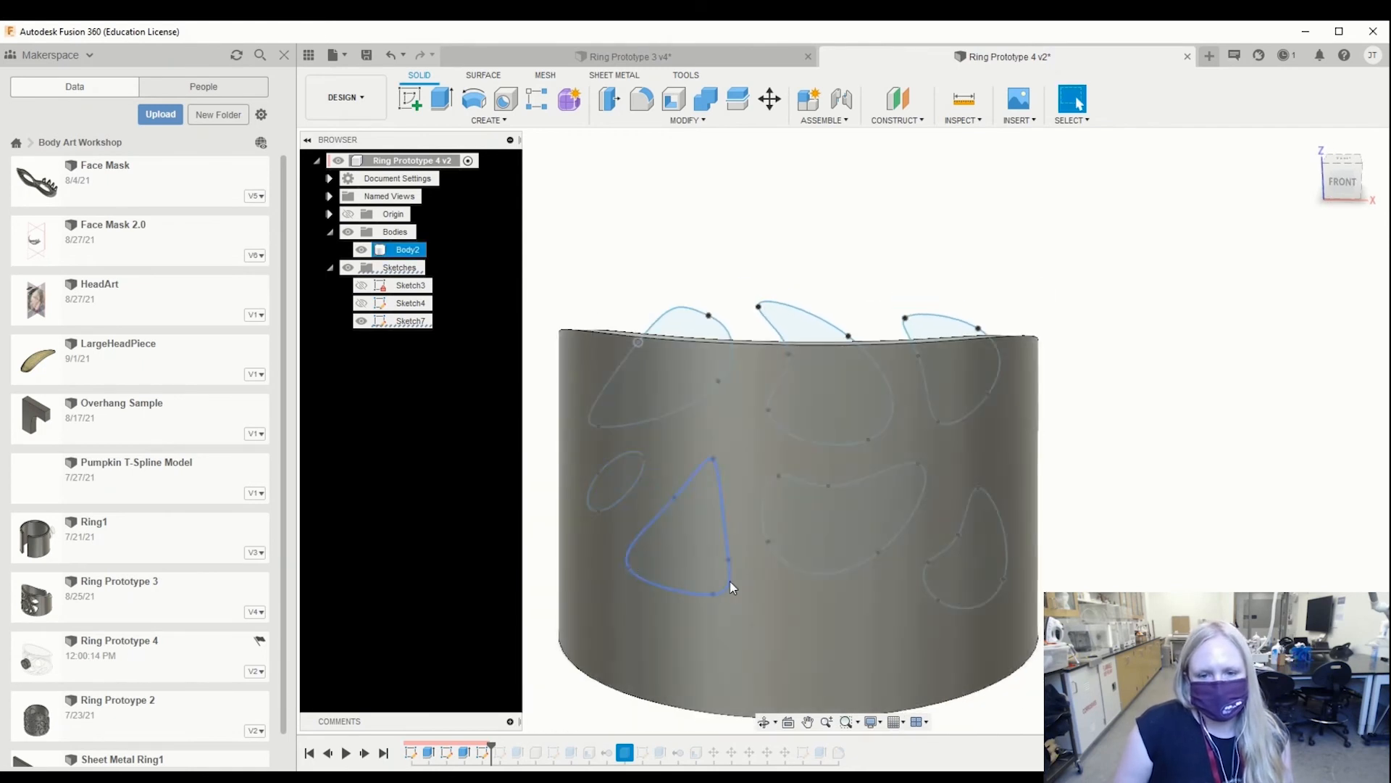
left_click(747, 532)
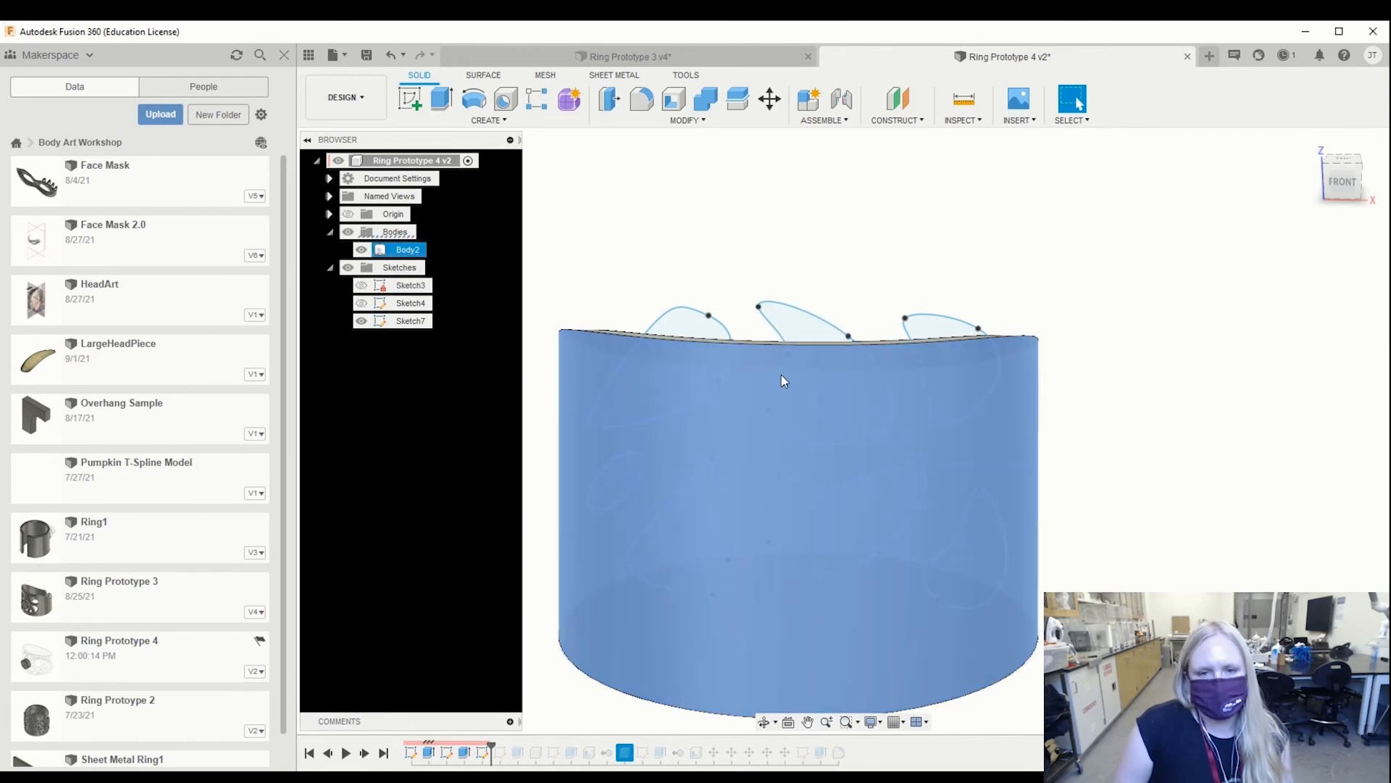
mouse_move(915, 506)
middle_mouse_down("shift")
mouse_move(916, 533)
mouse_move(932, 507)
mouse_move(919, 506)
middle_mouse_up("shift")
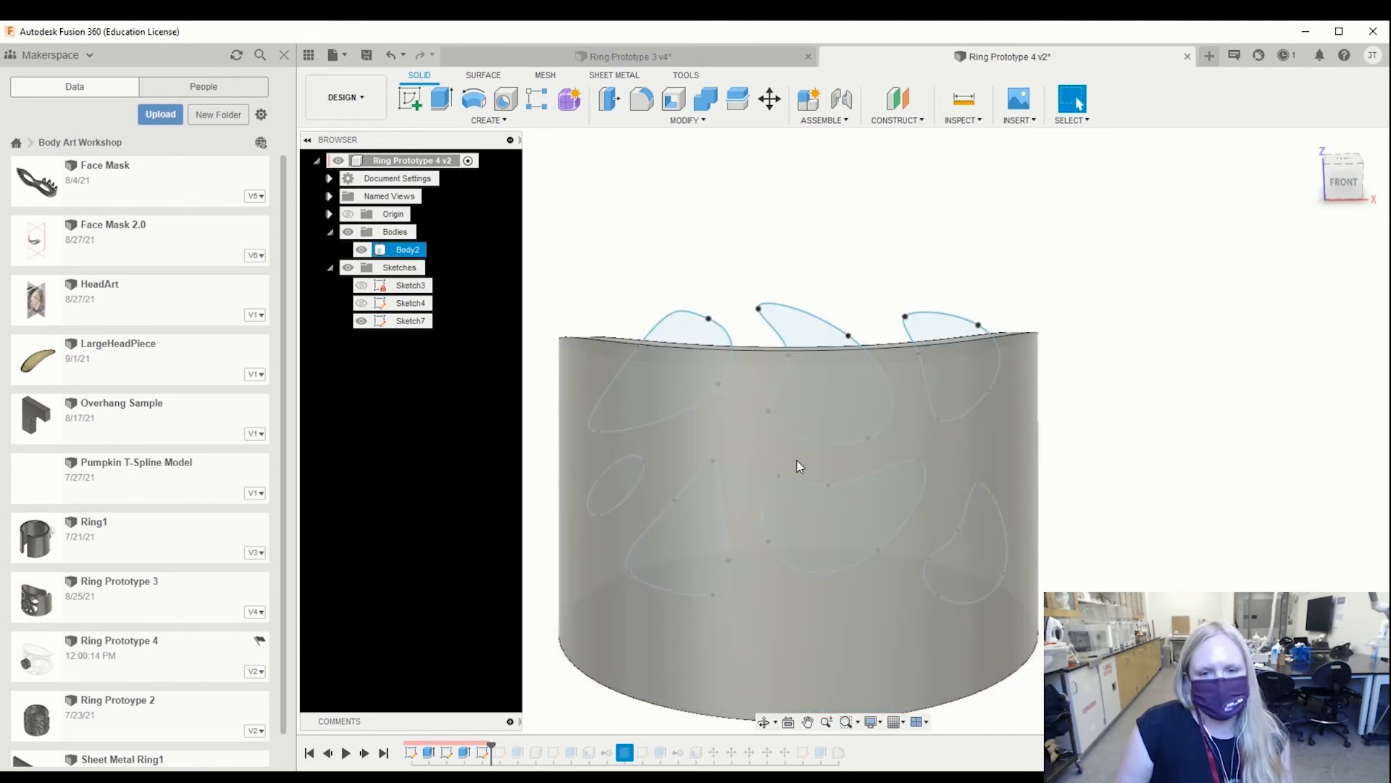
middle_click_drag(658, 457, 600, 395)
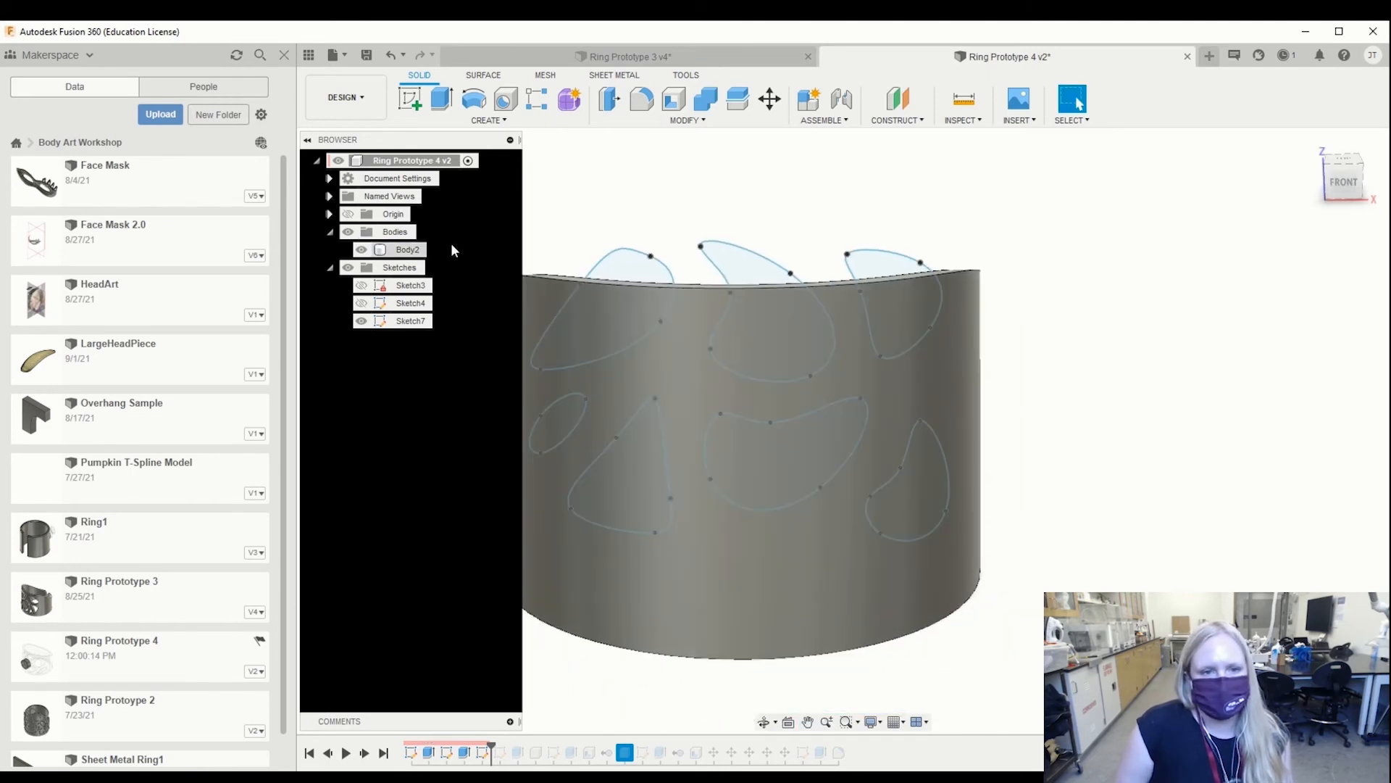
left_click(362, 250)
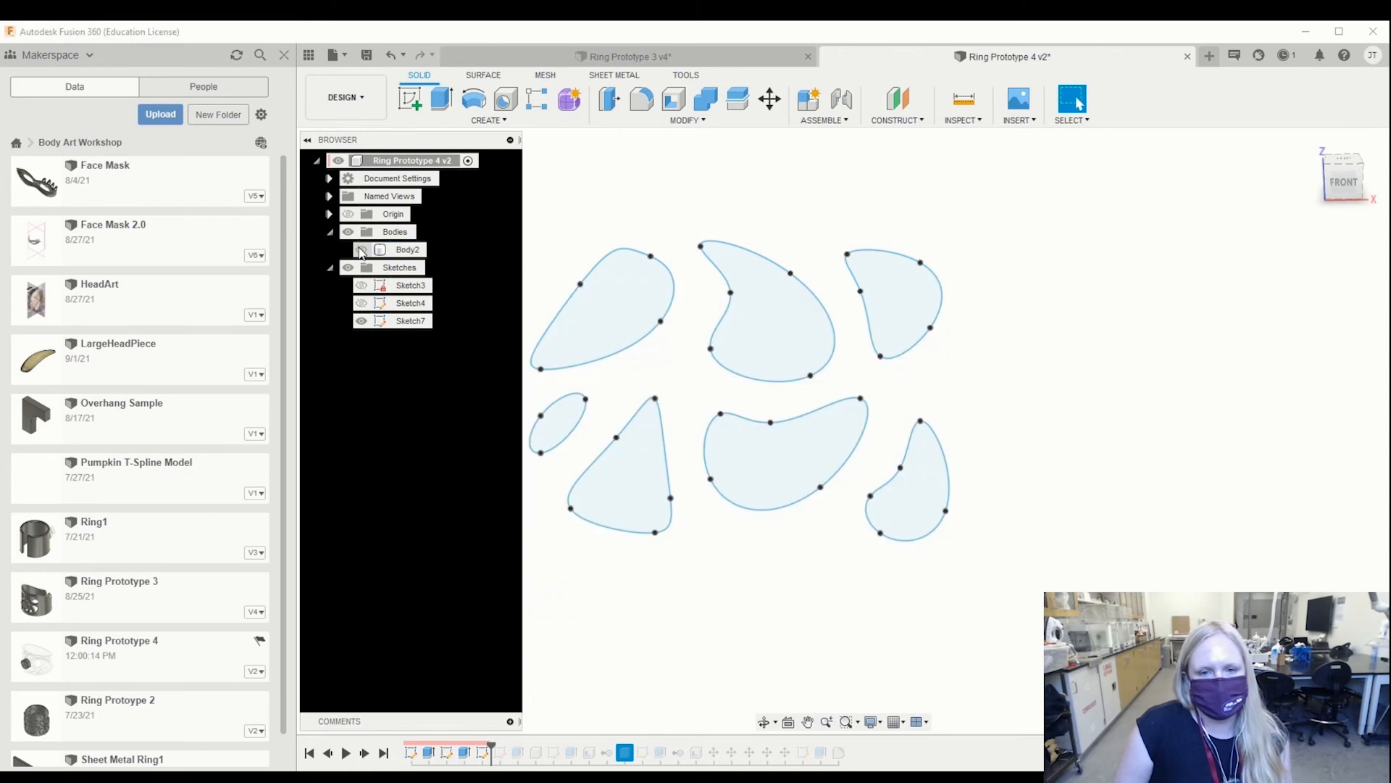
mouse_move(474, 192)
left_mouse_down()
mouse_move(512, 234)
mouse_move(872, 456)
mouse_move(1116, 638)
left_mouse_up()
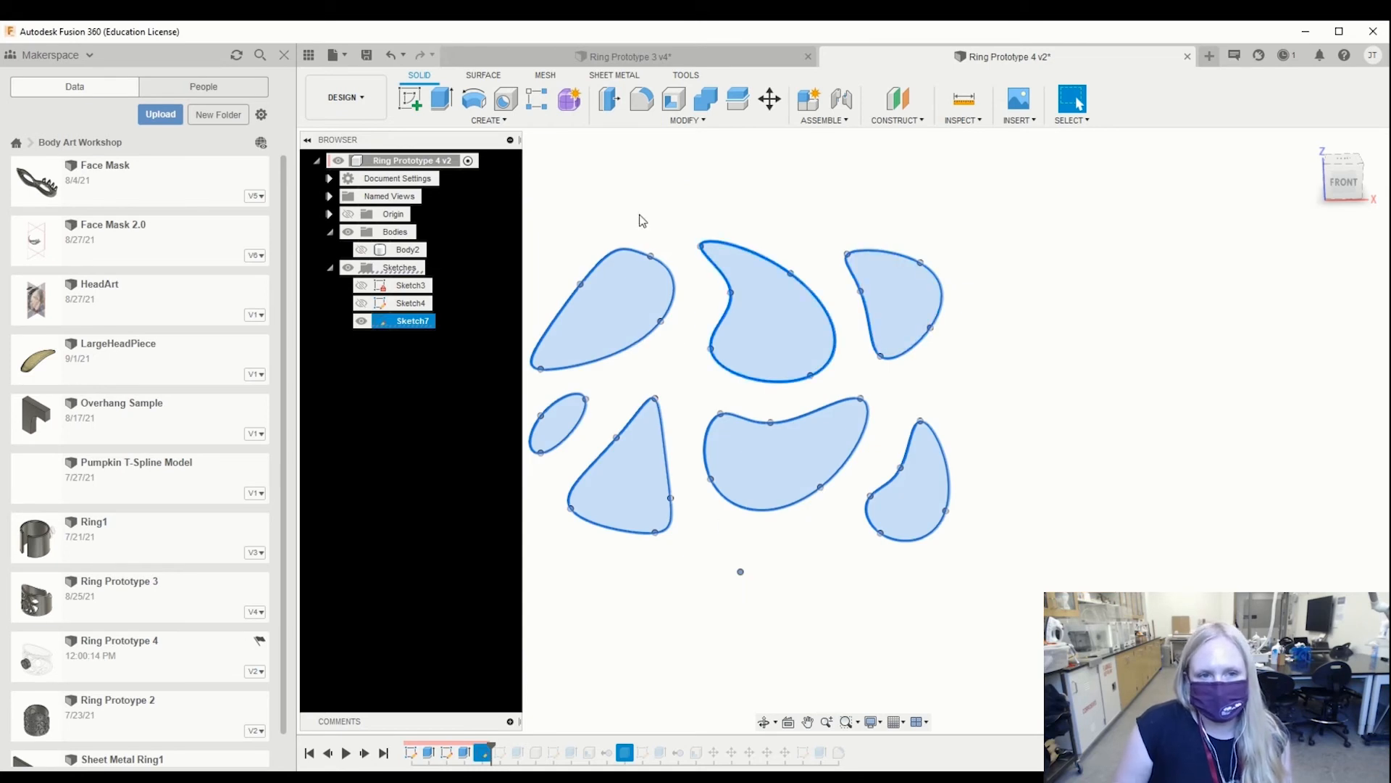
left_click(361, 249)
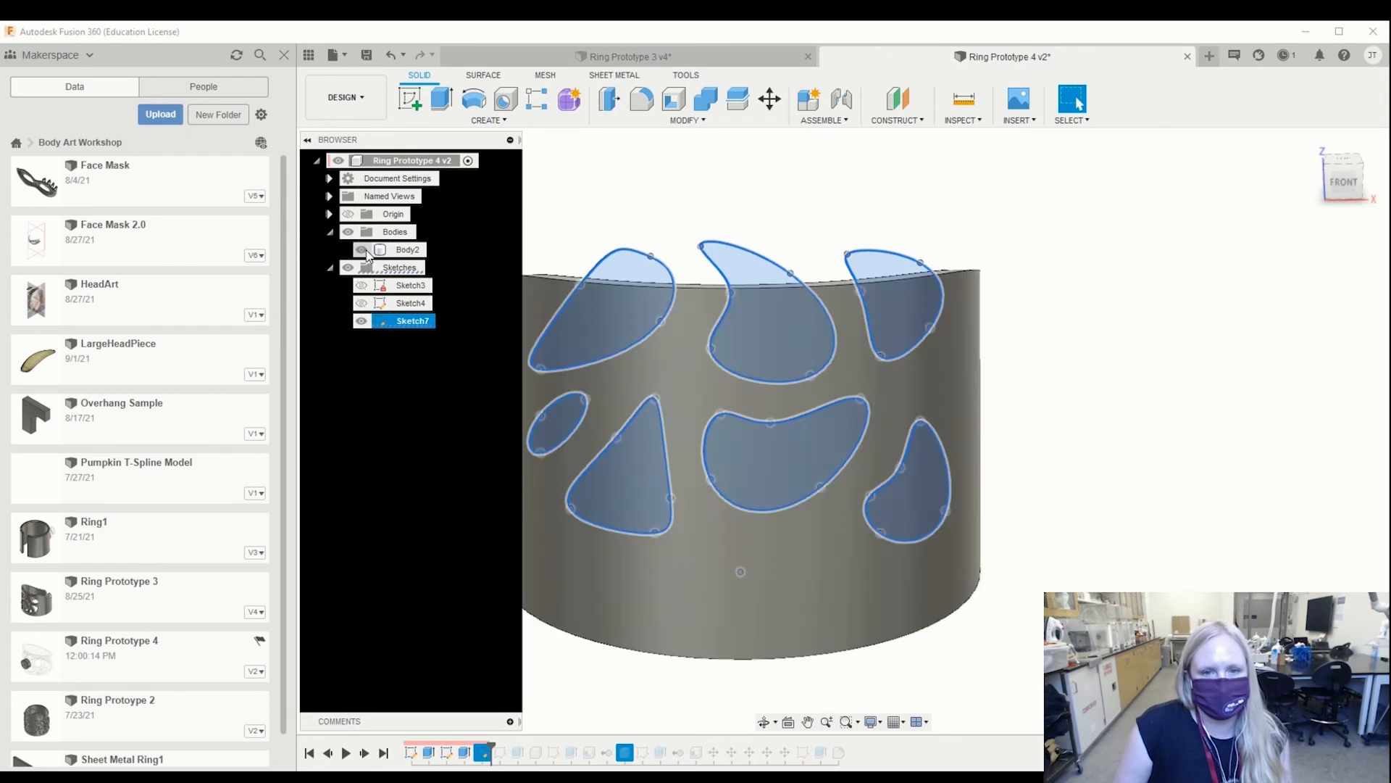
middle_click_drag(954, 453, 1000, 410, "shift")
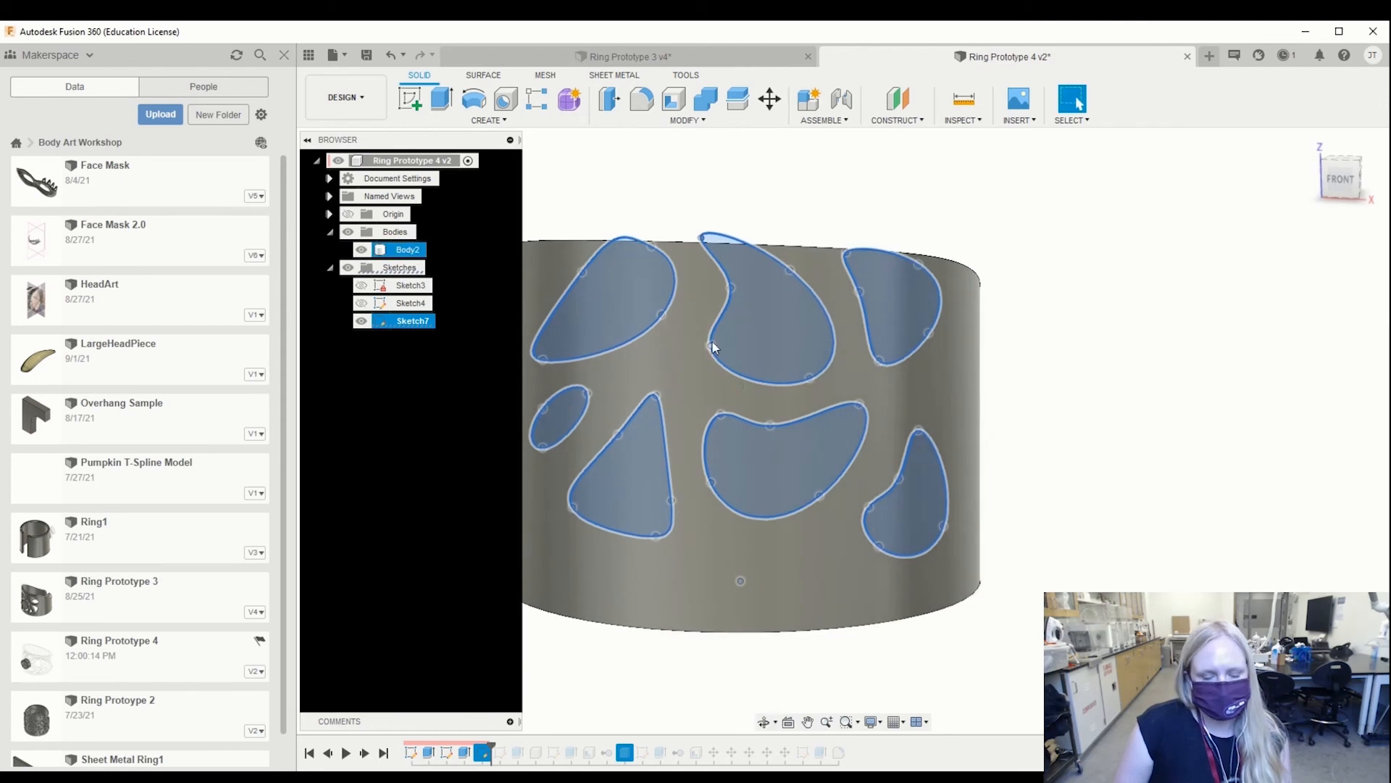
Step: Extrude the seven selected profiles -16 mm as a cut through the front wall of the ring
key("e")
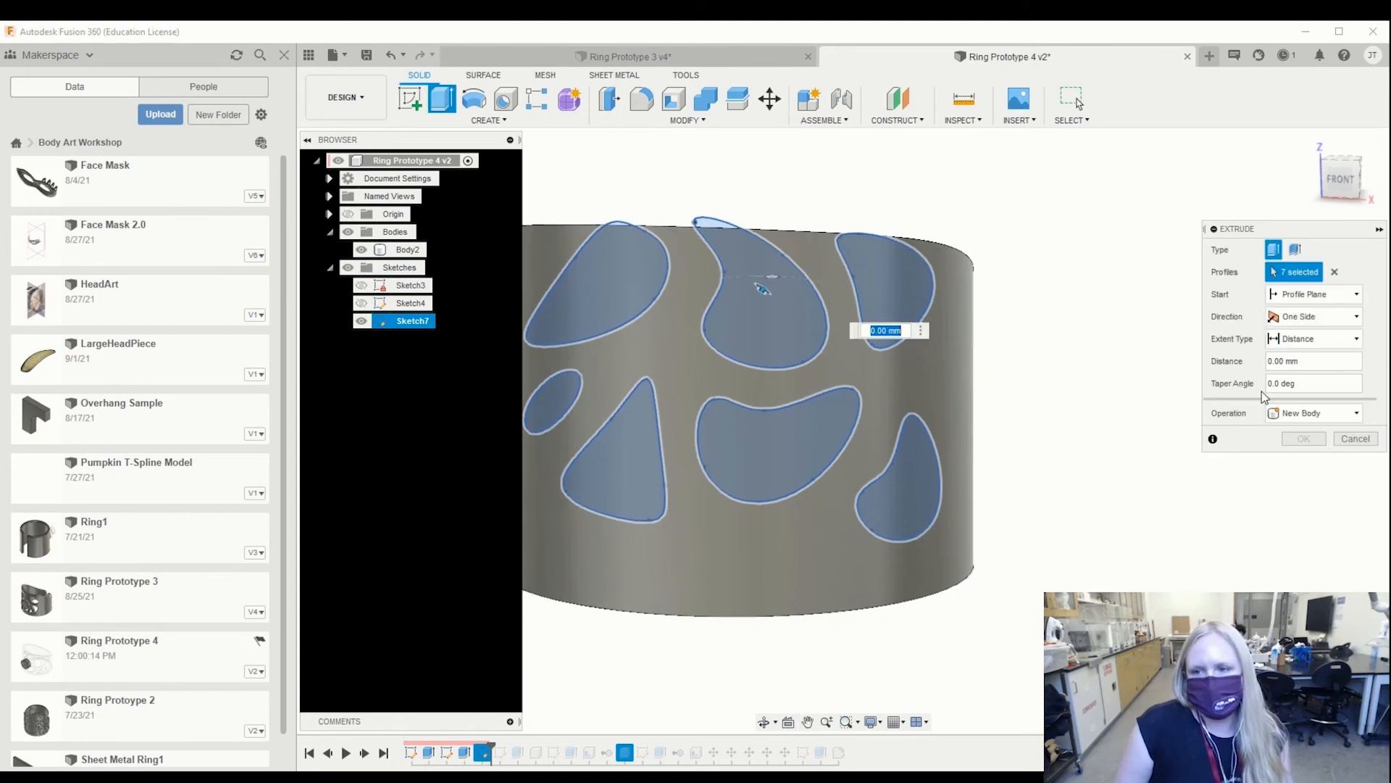
left_click(1304, 414)
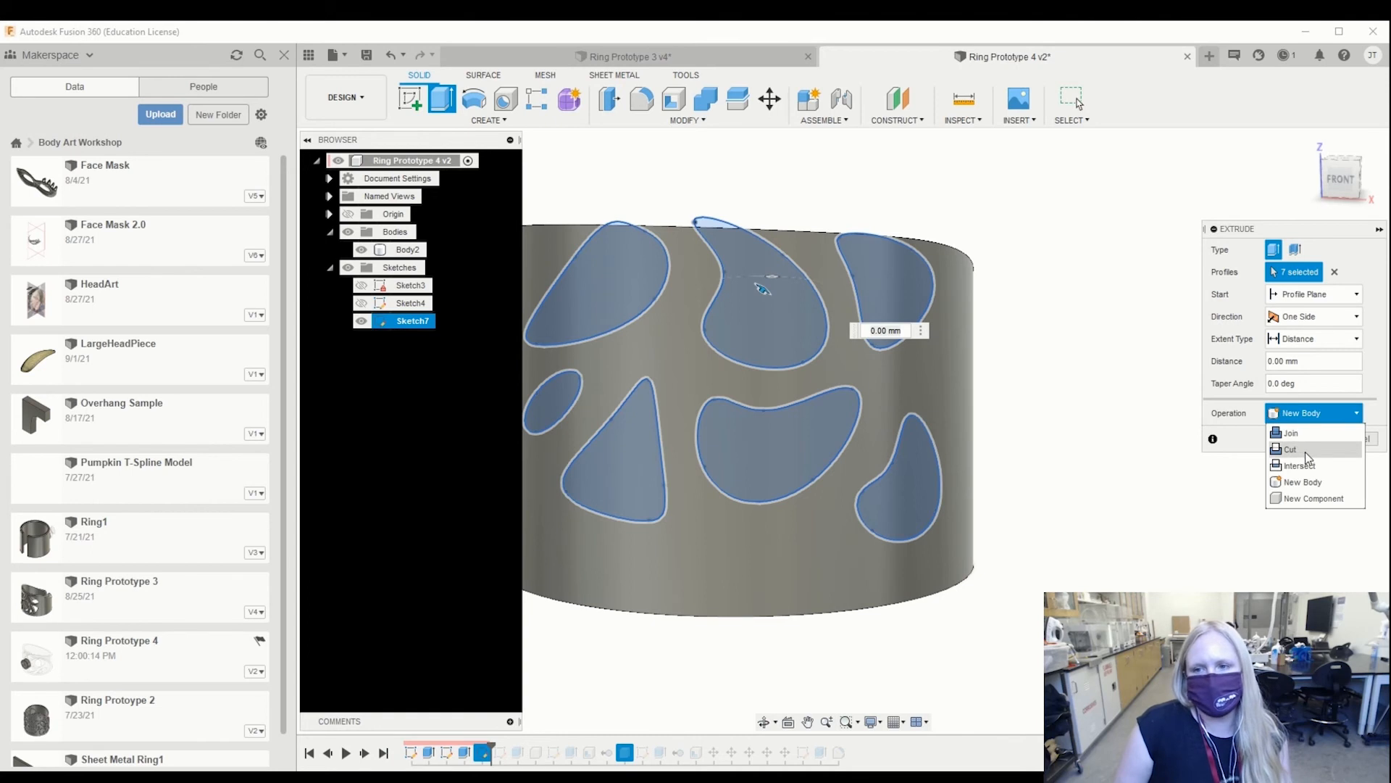
left_click(1306, 451)
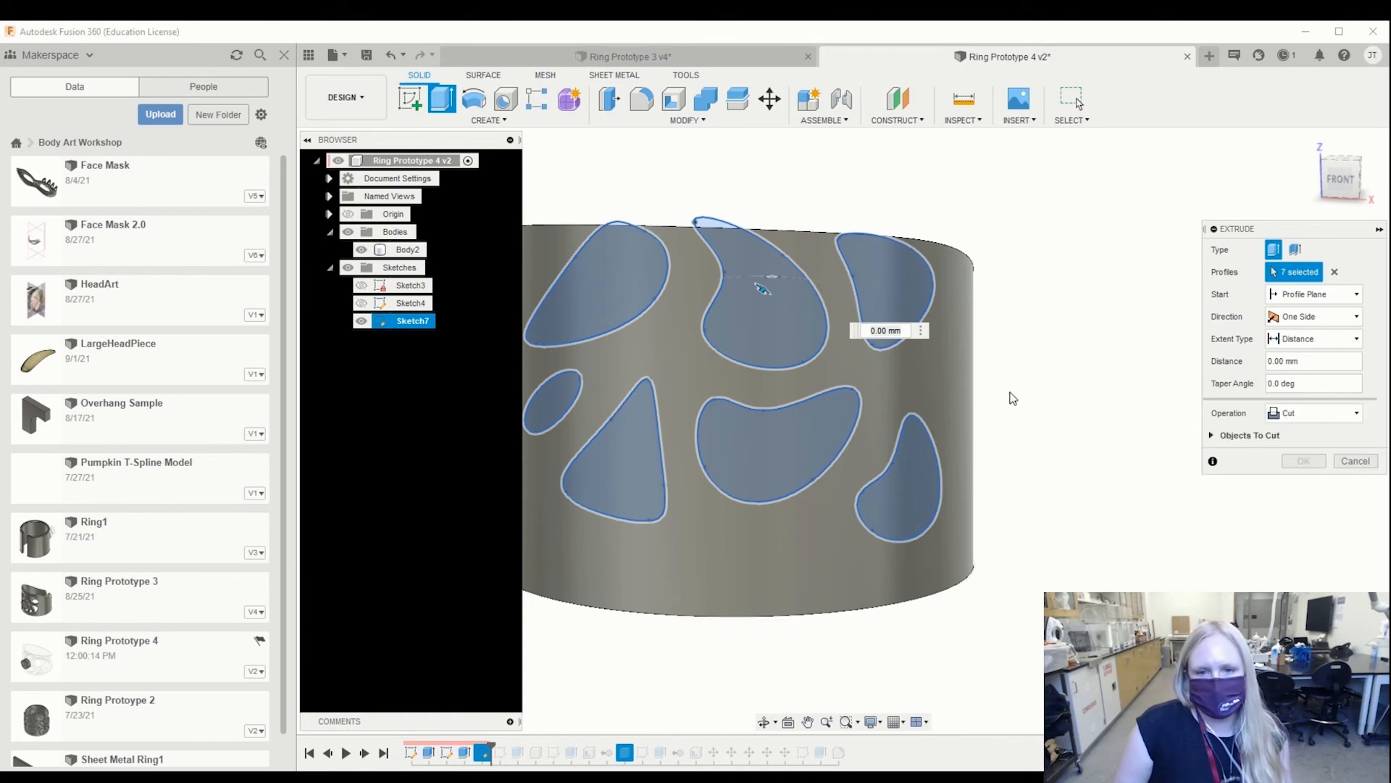
middle_click_drag(1009, 394, 880, 382, "shift")
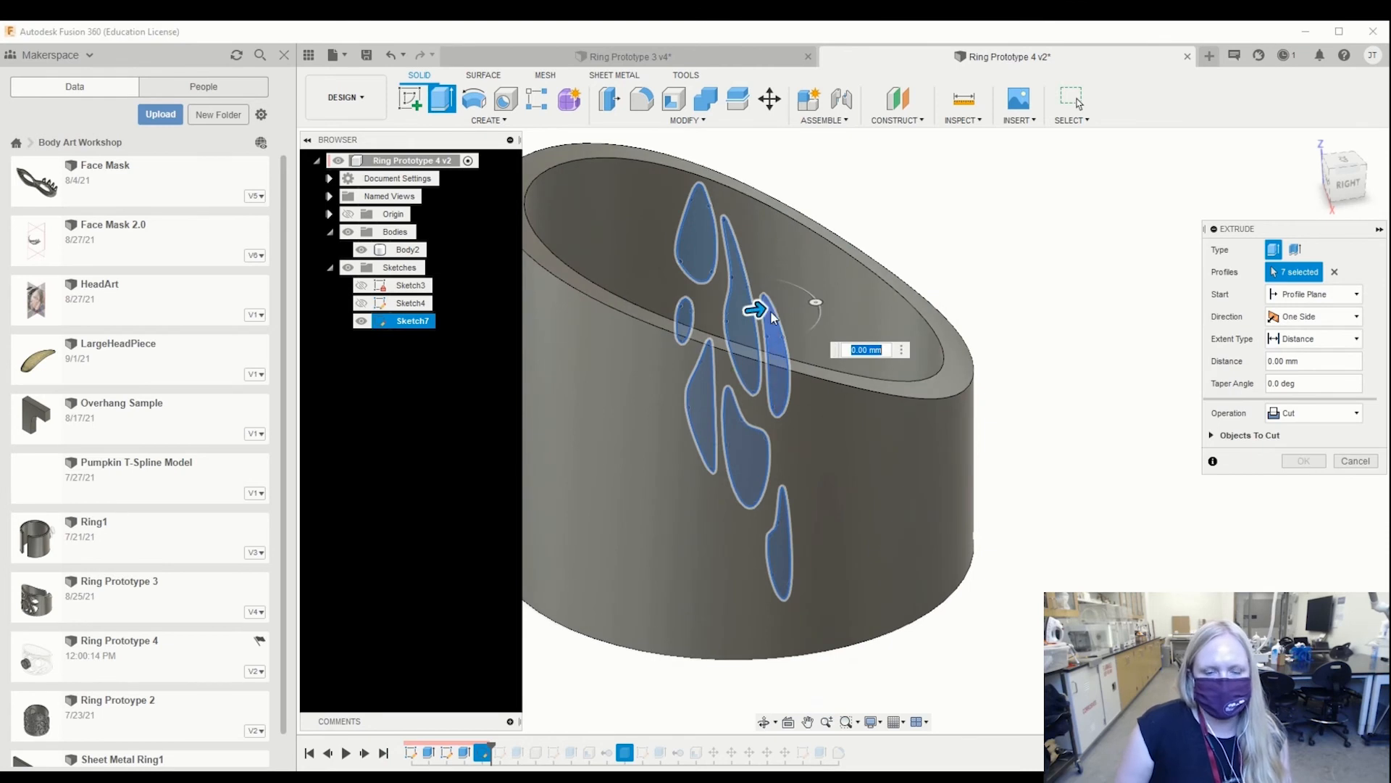
left_click_drag(755, 310, 444, 358)
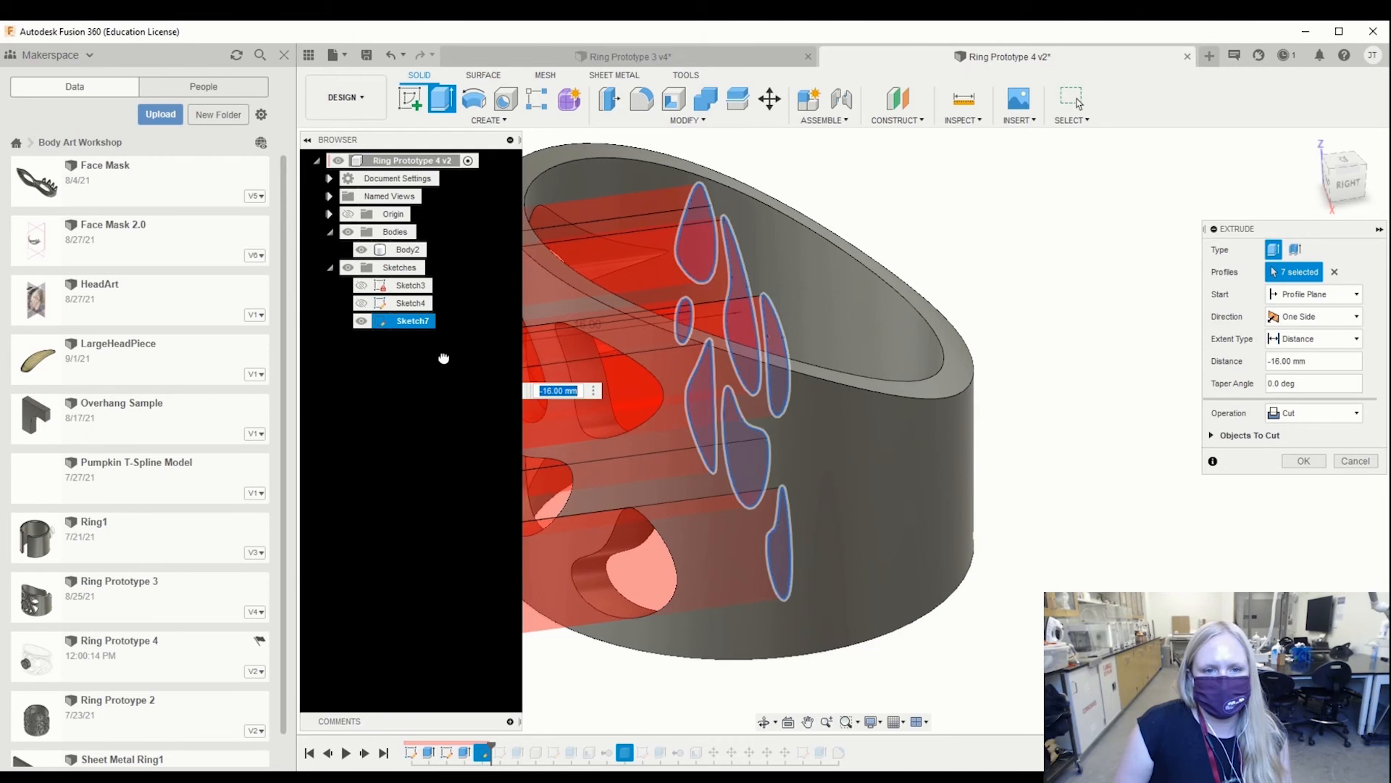
middle_click_drag(715, 559, 774, 534, "shift")
left_click(1304, 461)
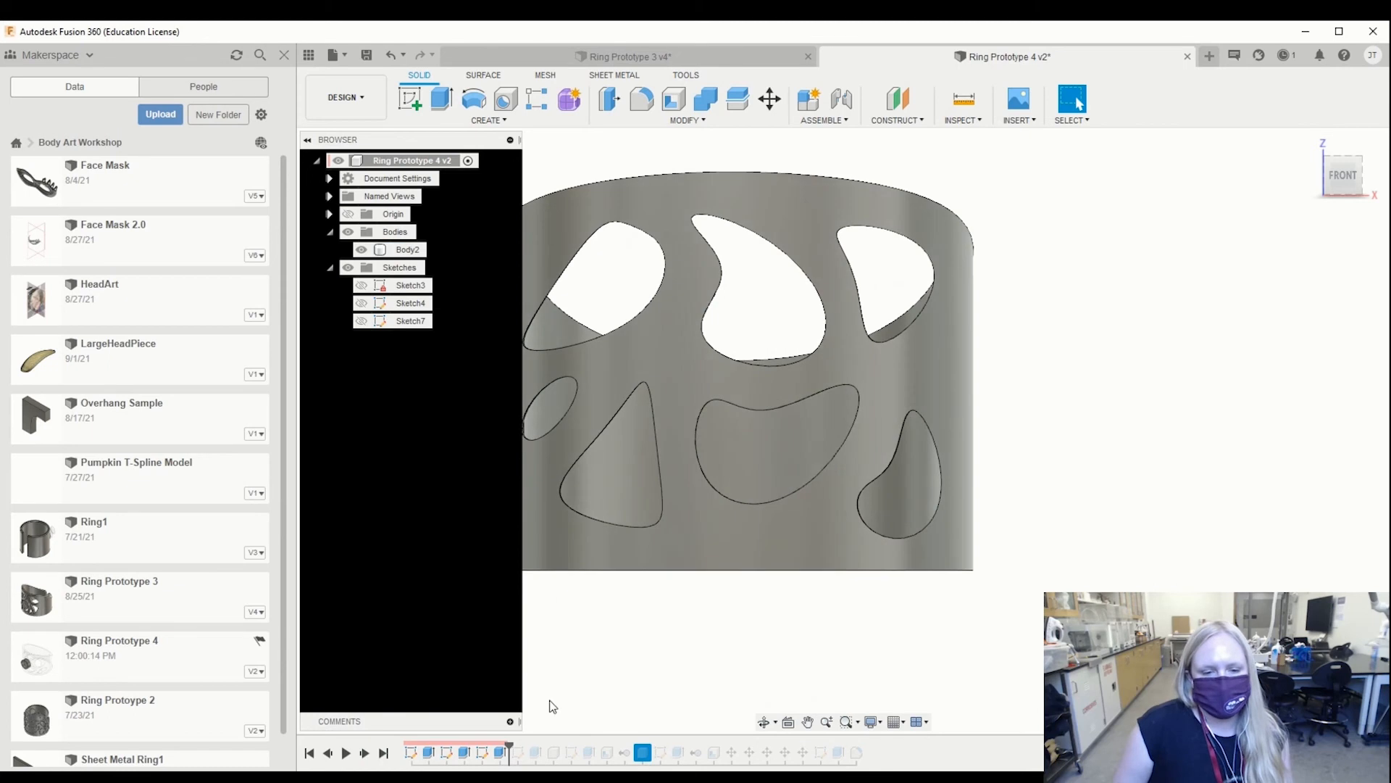
Step: Edit the cutout sketch with the ring hidden, shift the upper-left spline's left fit point slightly, finish the sketch and show the ring
left_click(484, 754)
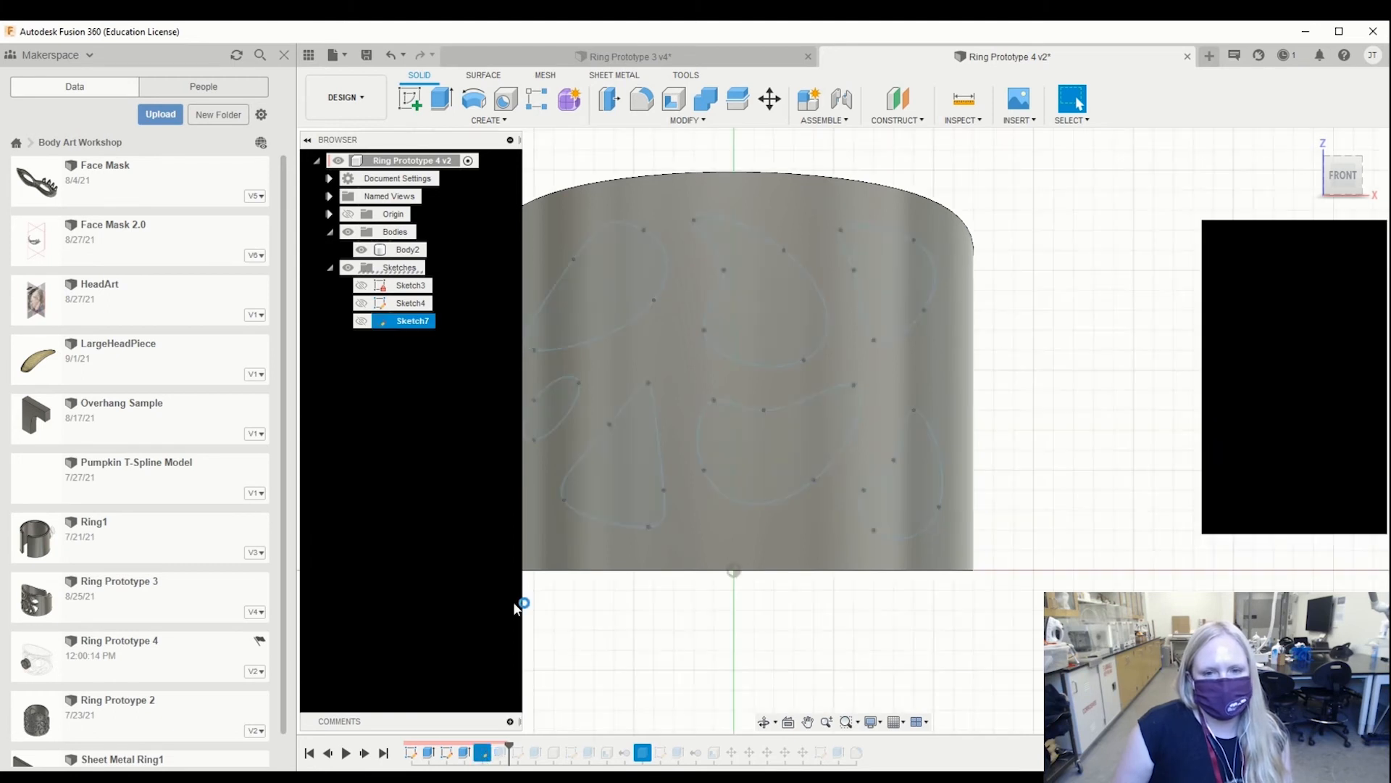
left_click(361, 250)
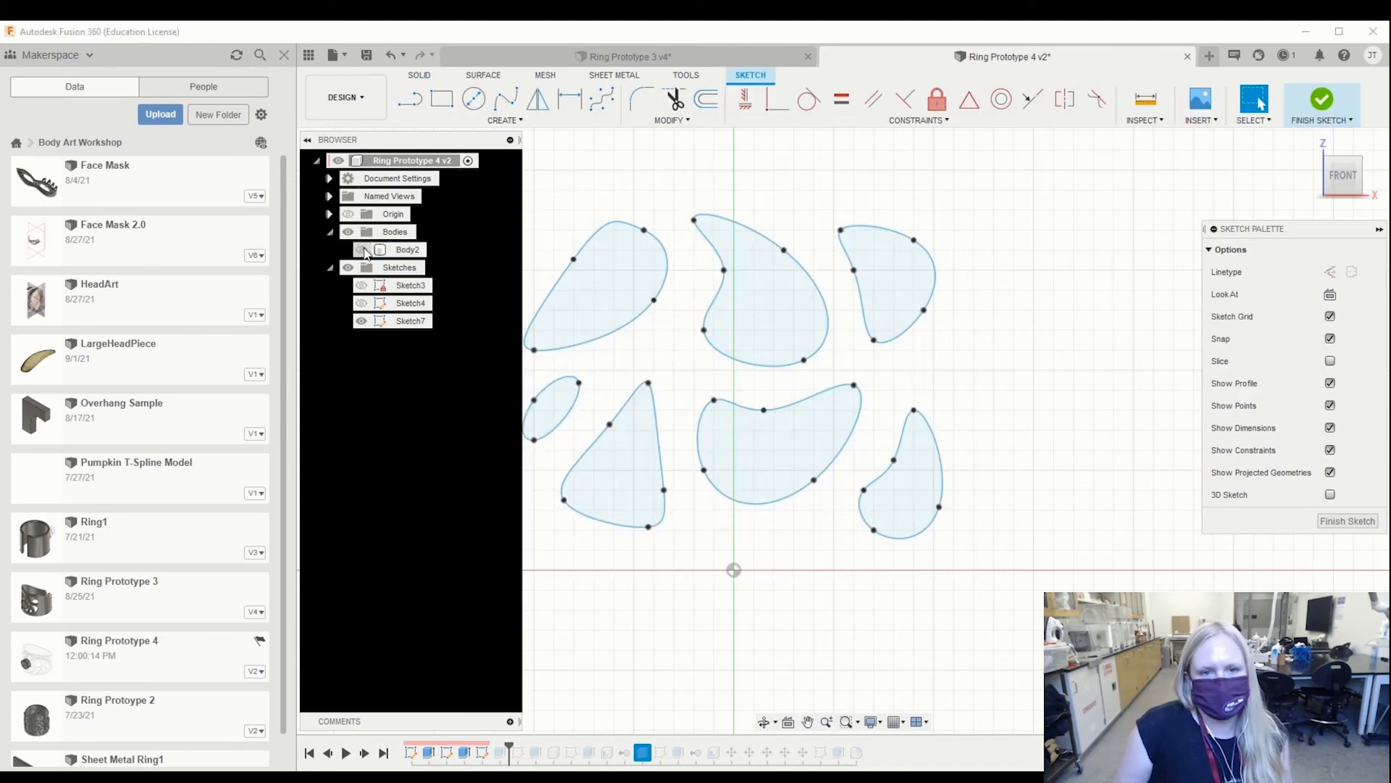
left_click(575, 264)
left_click_drag(584, 268, 574, 264)
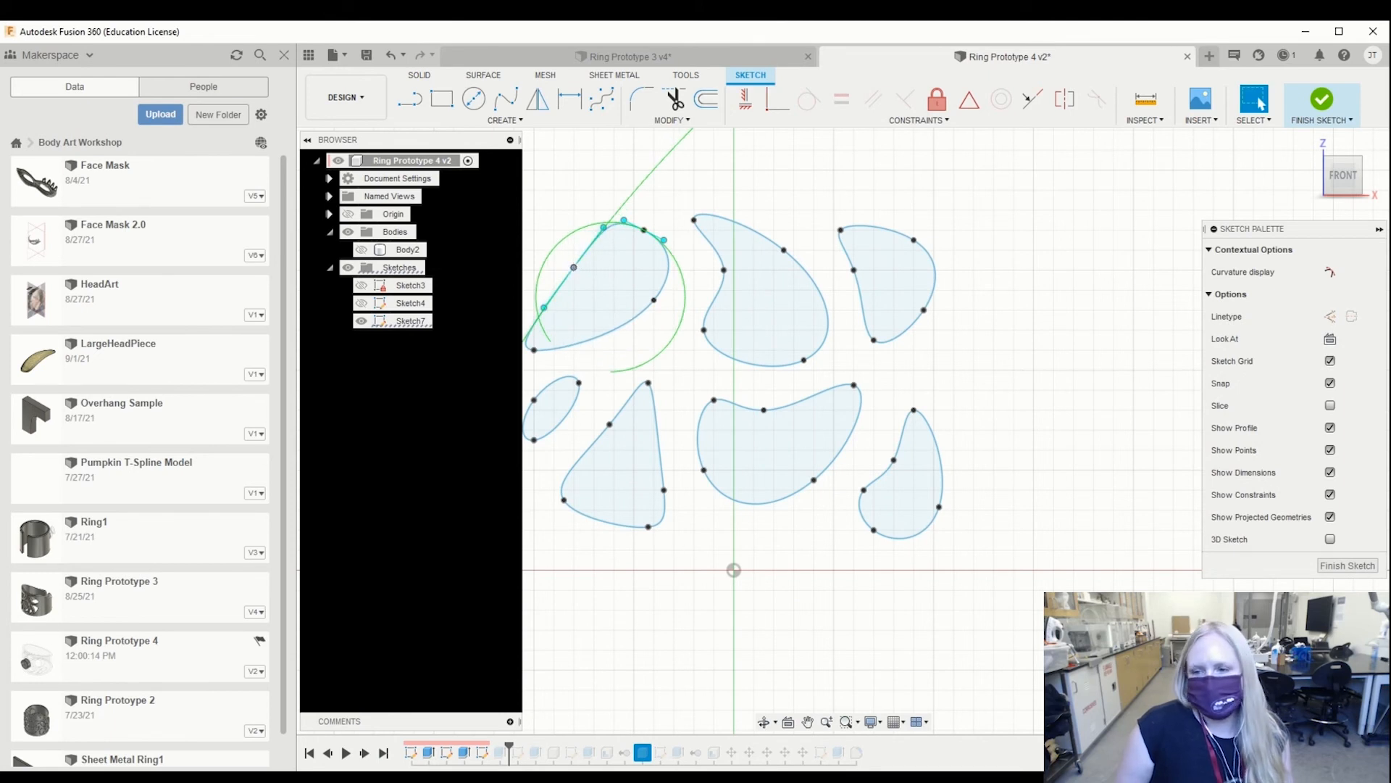
left_click(1337, 566)
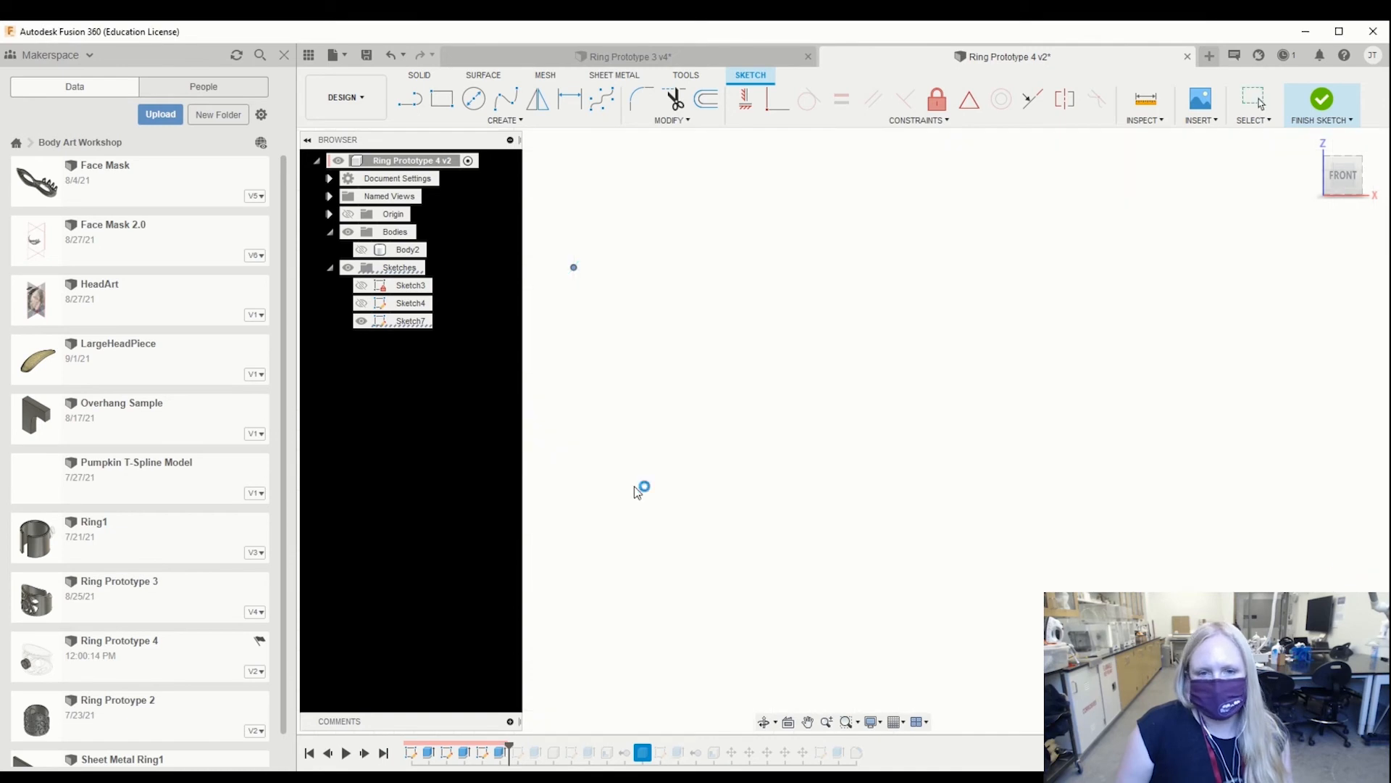
left_click(361, 249)
left_click(574, 270)
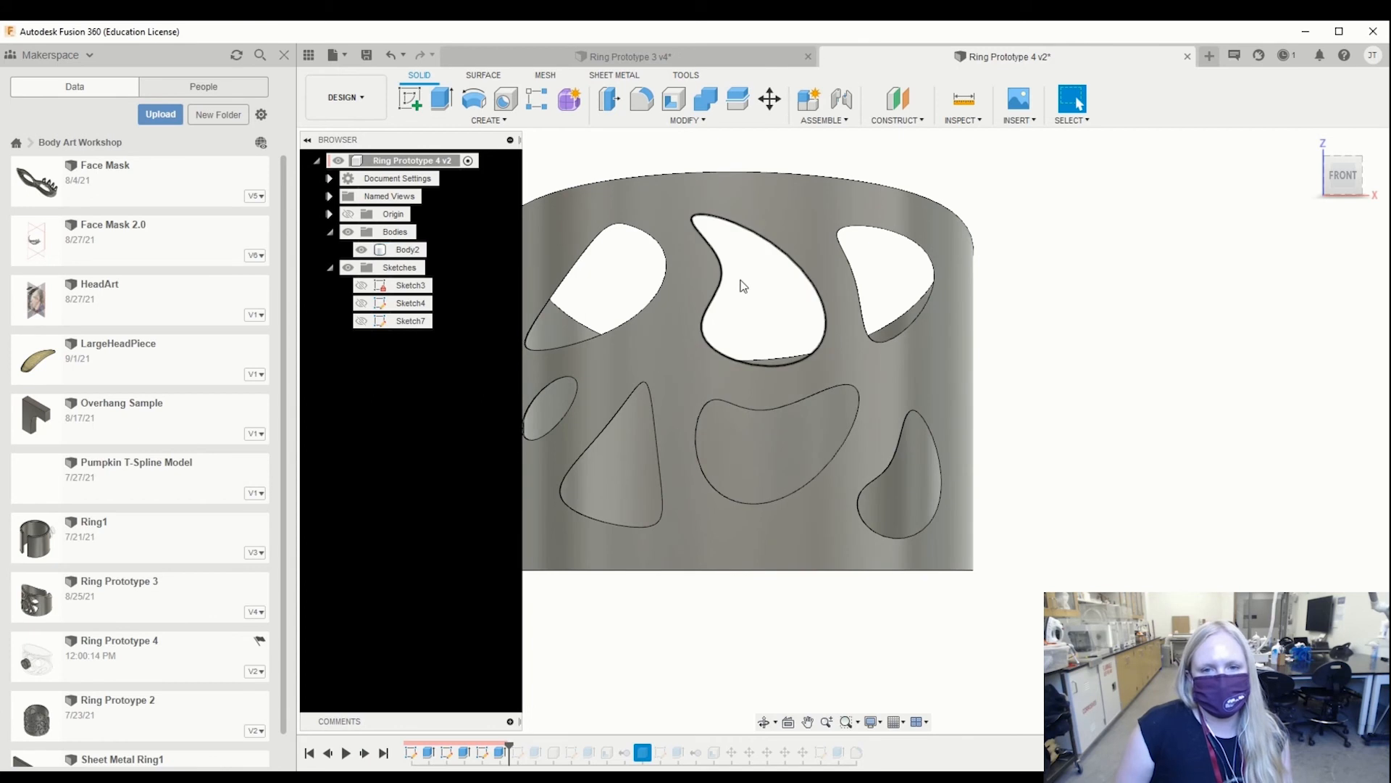
Step: Examine the spline cutouts in the ring's front wall from several angles
mouse_move(809, 336)
middle_mouse_down("shift")
mouse_move(800, 357)
mouse_move(798, 333)
middle_mouse_up("shift")
left_click(651, 361)
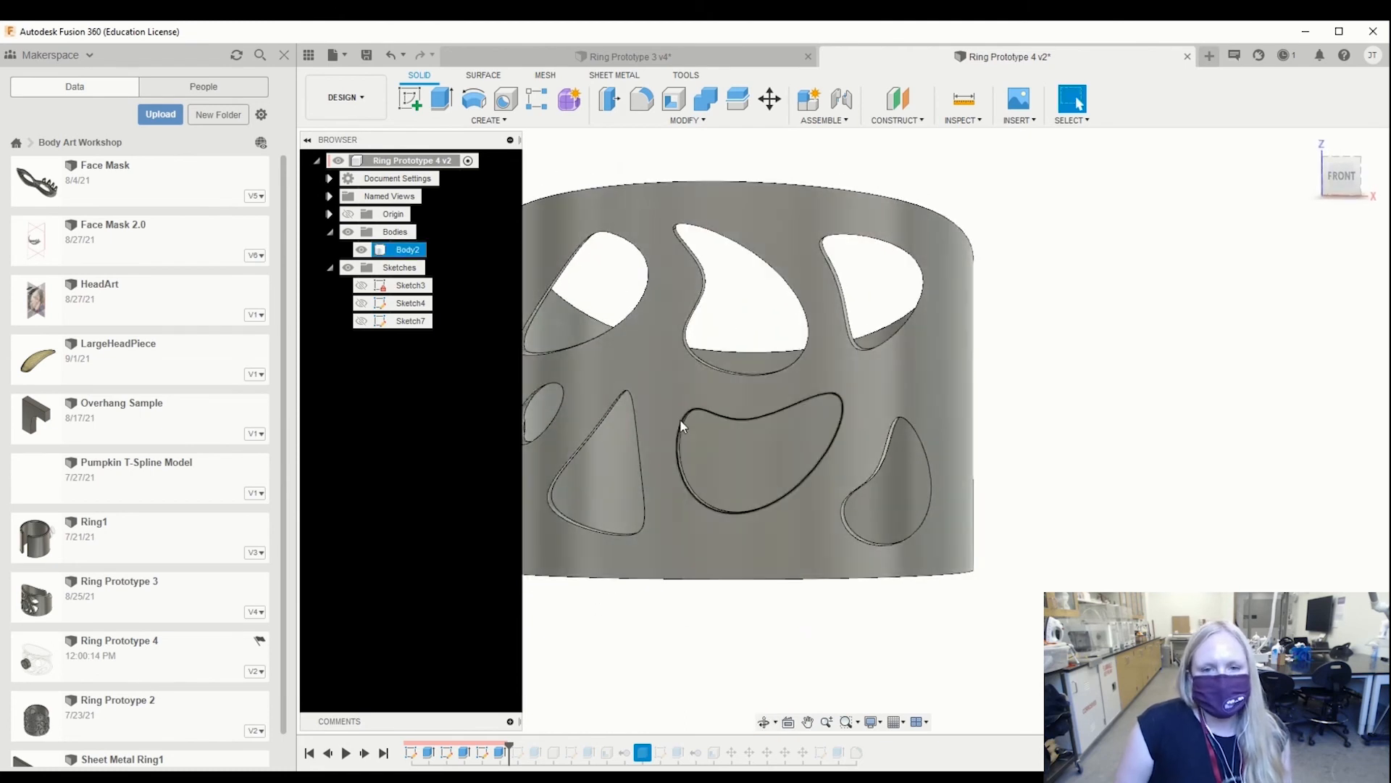
scroll(761, 388, "down", 1)
scroll(765, 391, "up", 4)
scroll(766, 391, "down", 3)
middle_click_drag(766, 391, 756, 433, "shift")
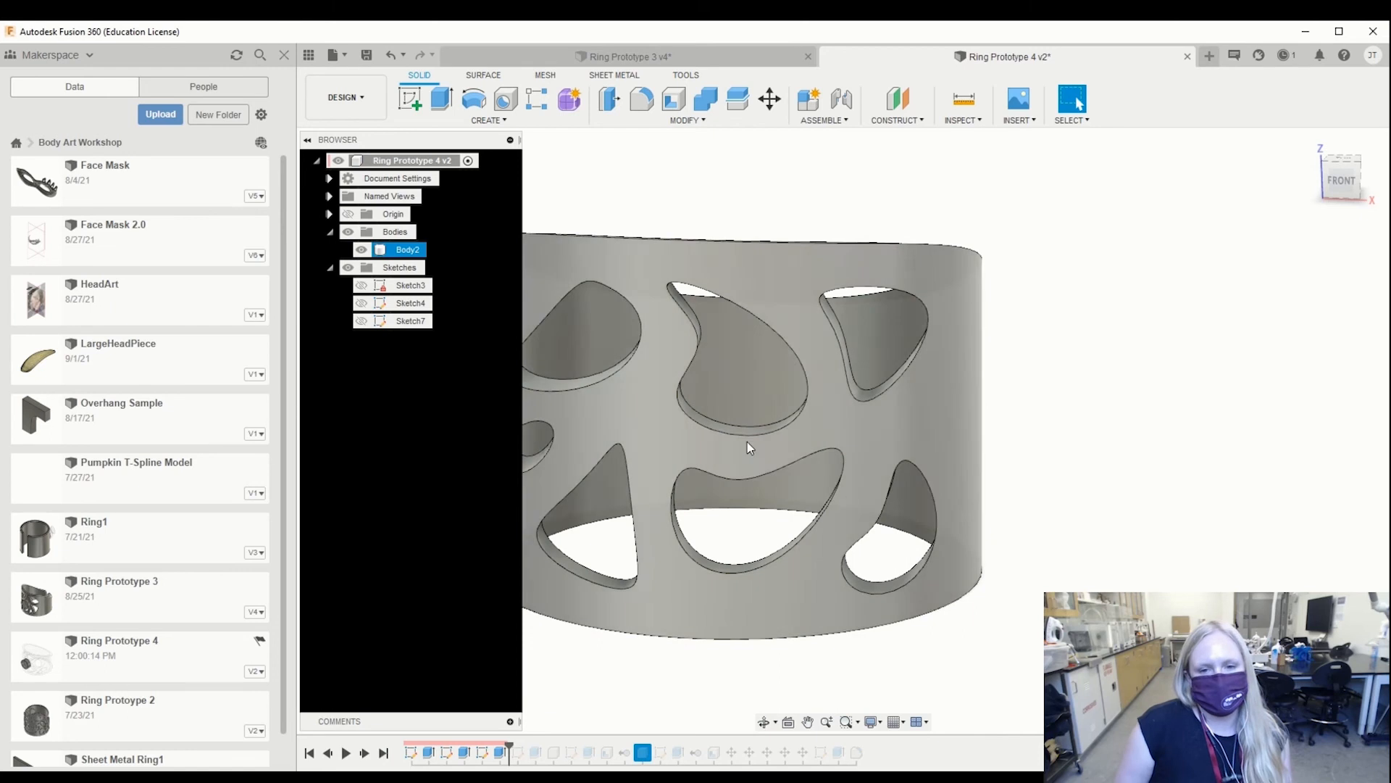
mouse_move(725, 485)
middle_mouse_down("shift")
mouse_move(758, 502)
mouse_move(721, 480)
mouse_move(720, 464)
middle_mouse_up("shift")
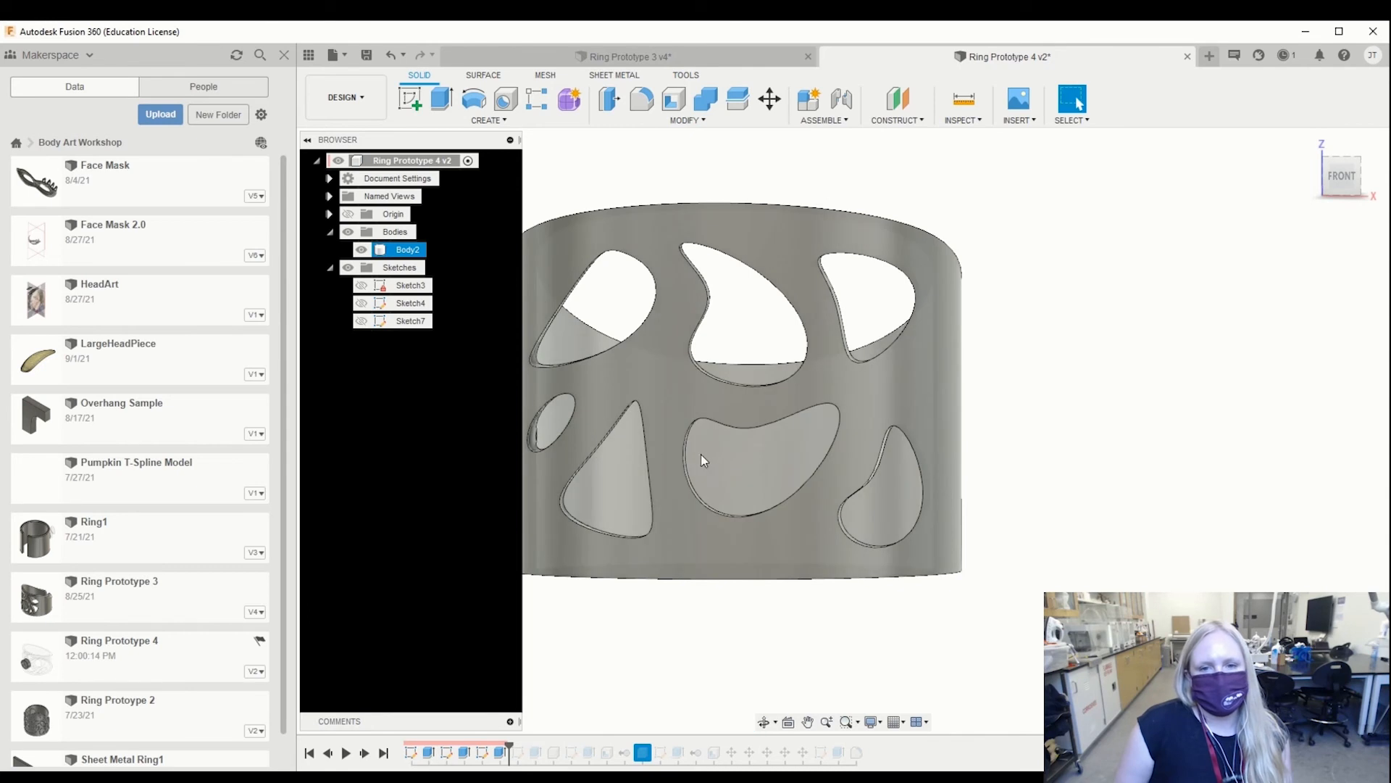
scroll(724, 450, "up", 3)
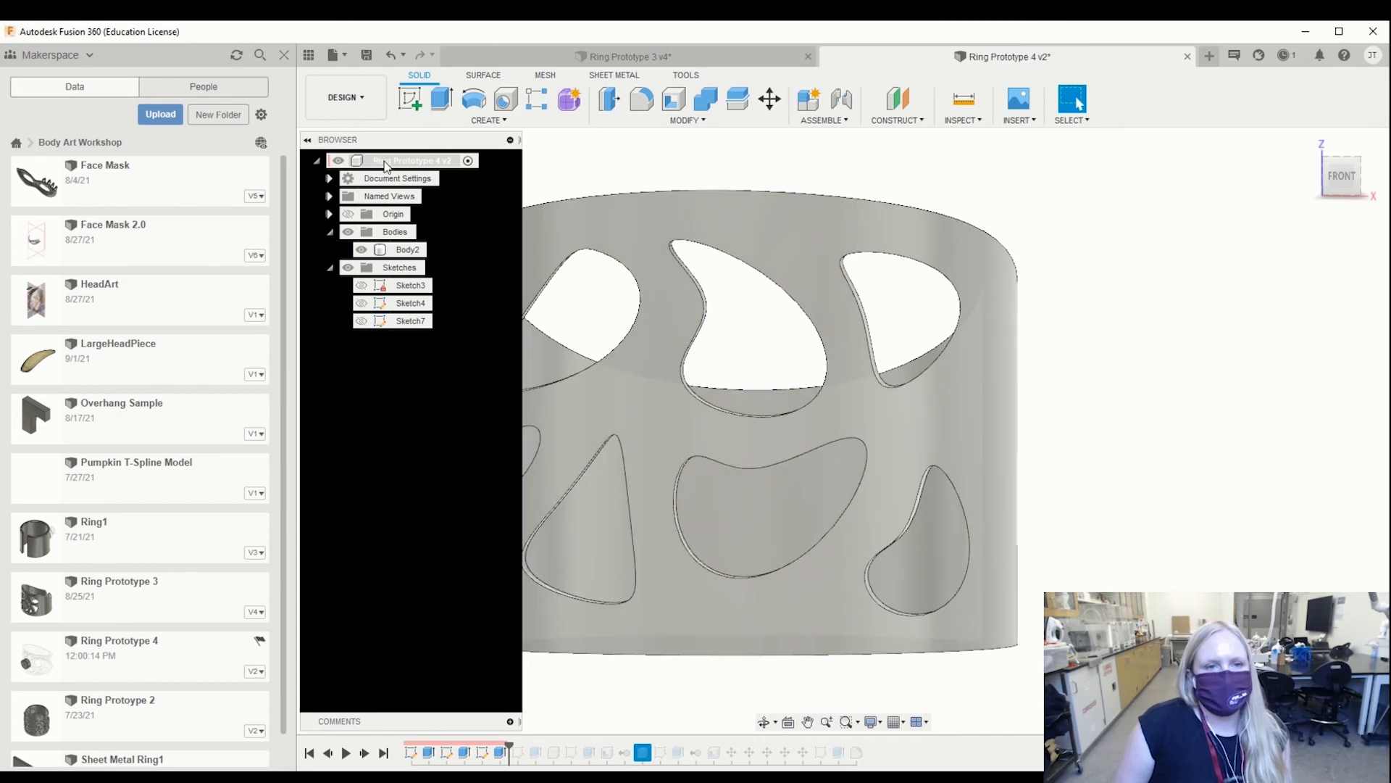
Step: Create an internal standard component named Bezel under the Ring Prototype 4 root with automatic activation off, and make it the active component
left_click(384, 163)
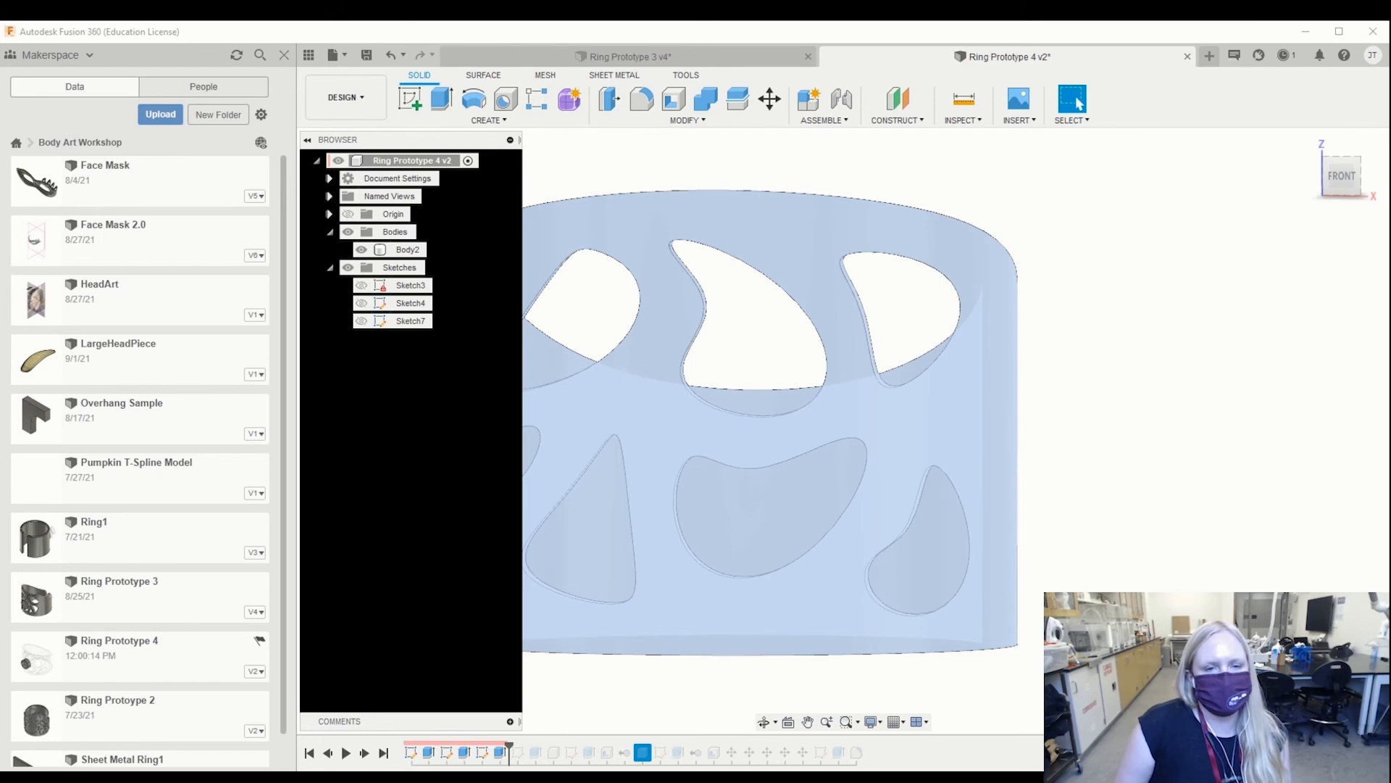
left_click(808, 99)
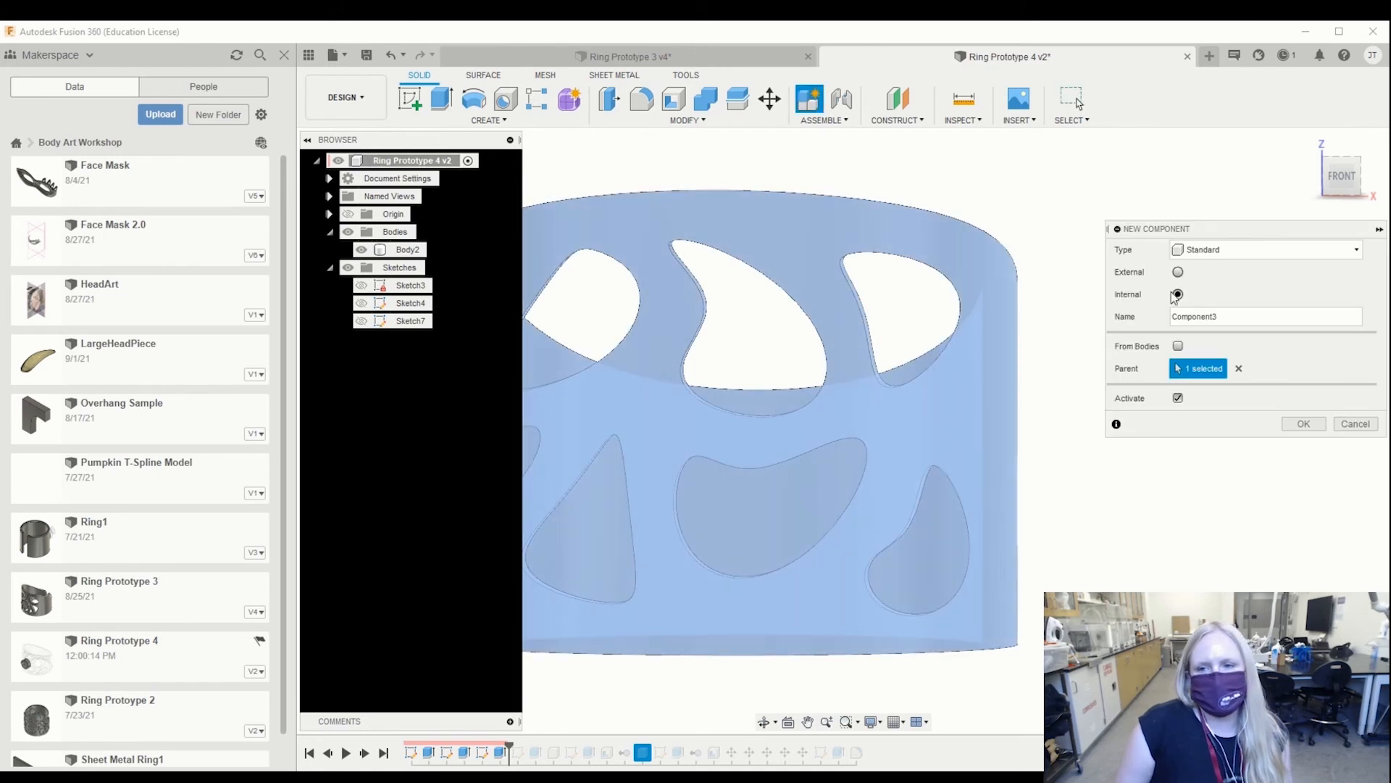
double_click(1230, 314)
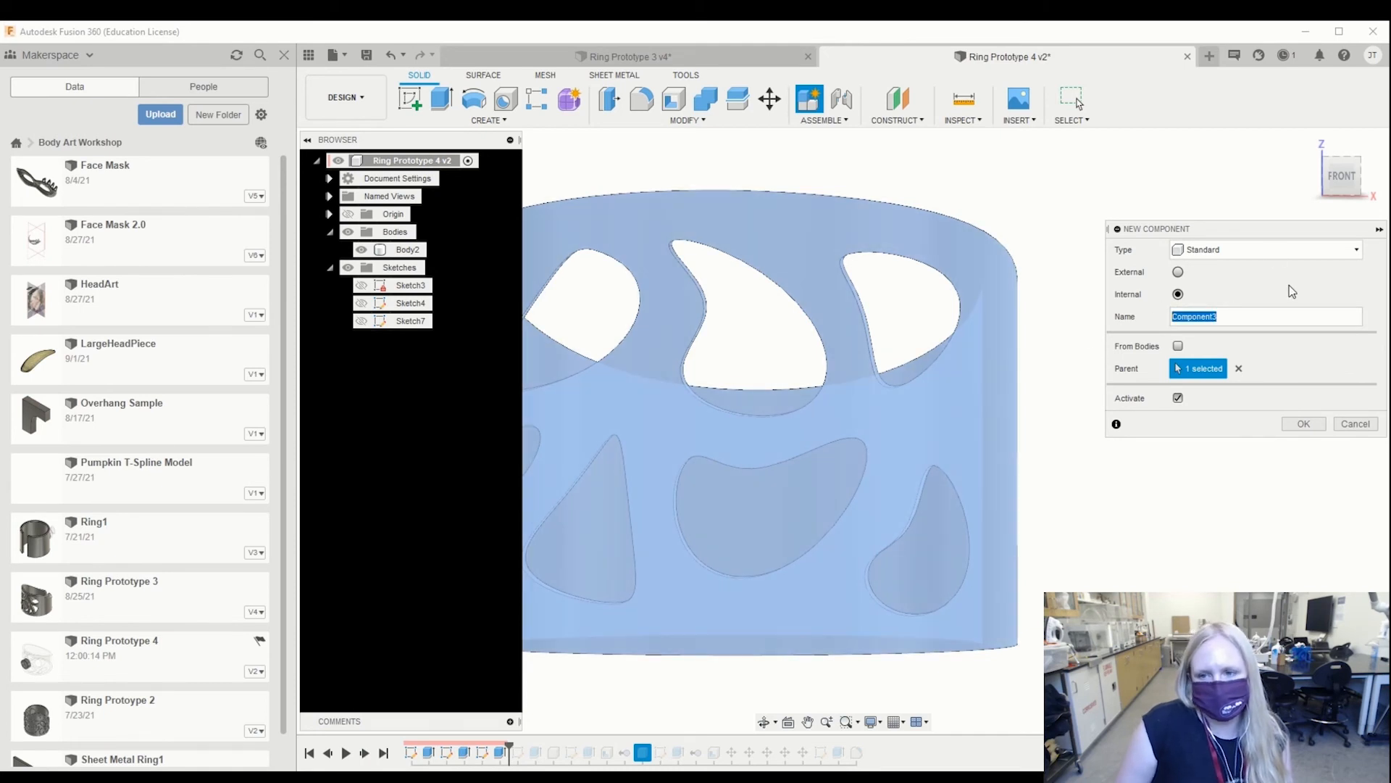
type("Beze")
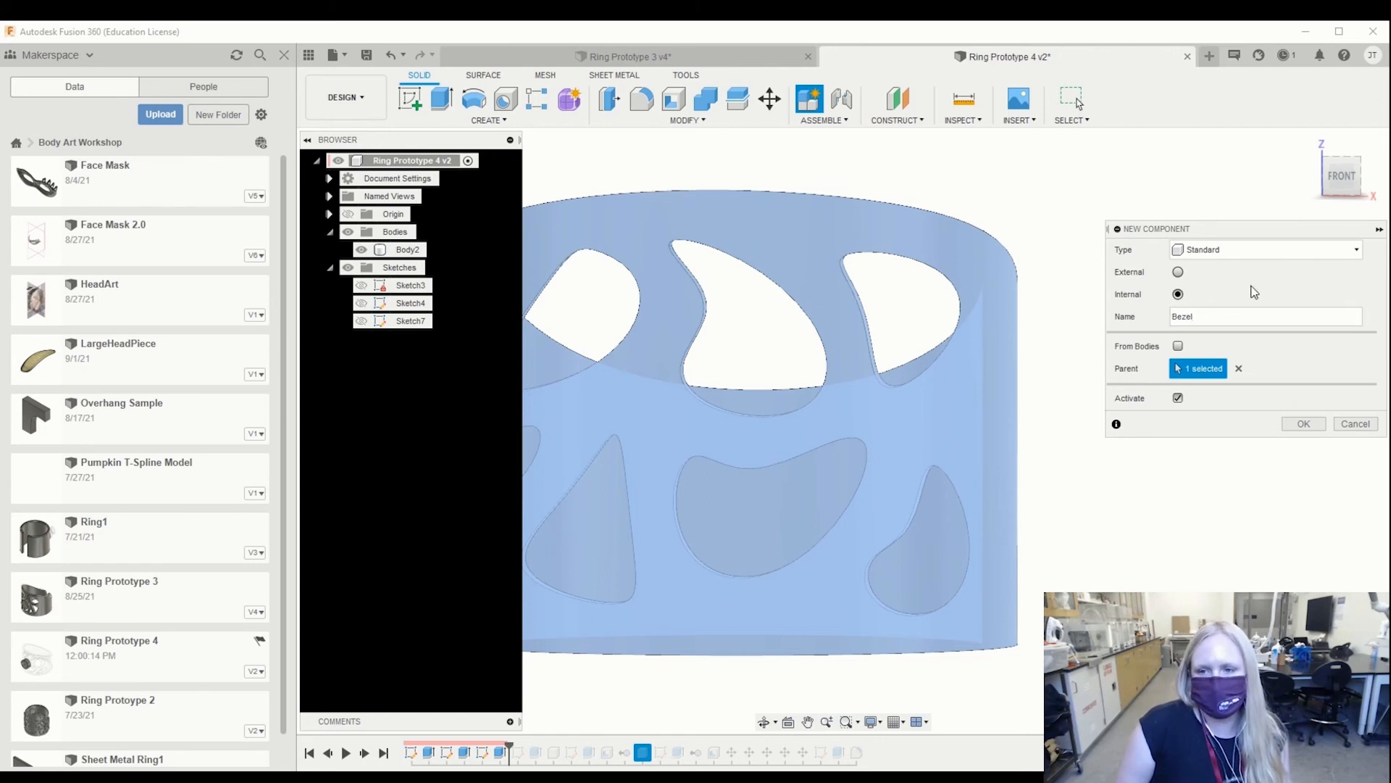
type("l")
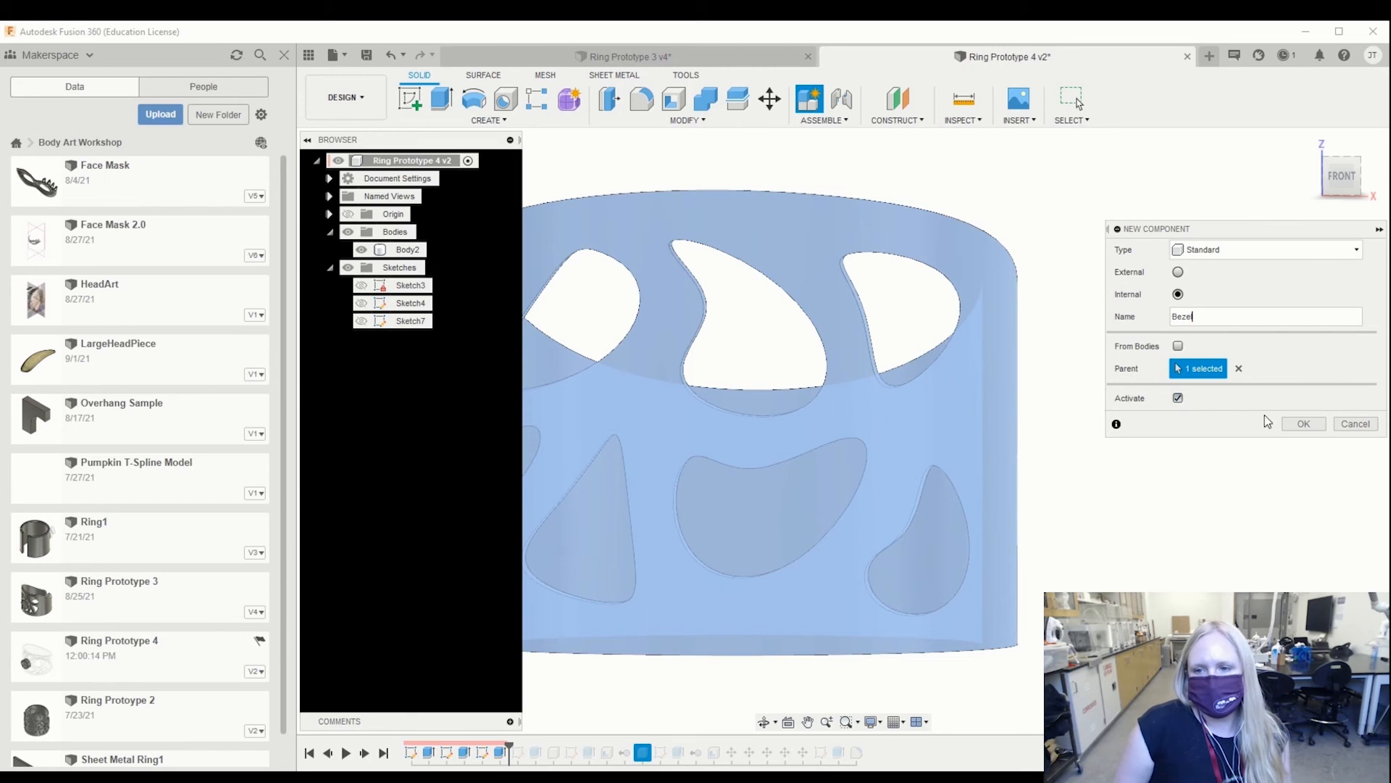
left_click(1179, 398)
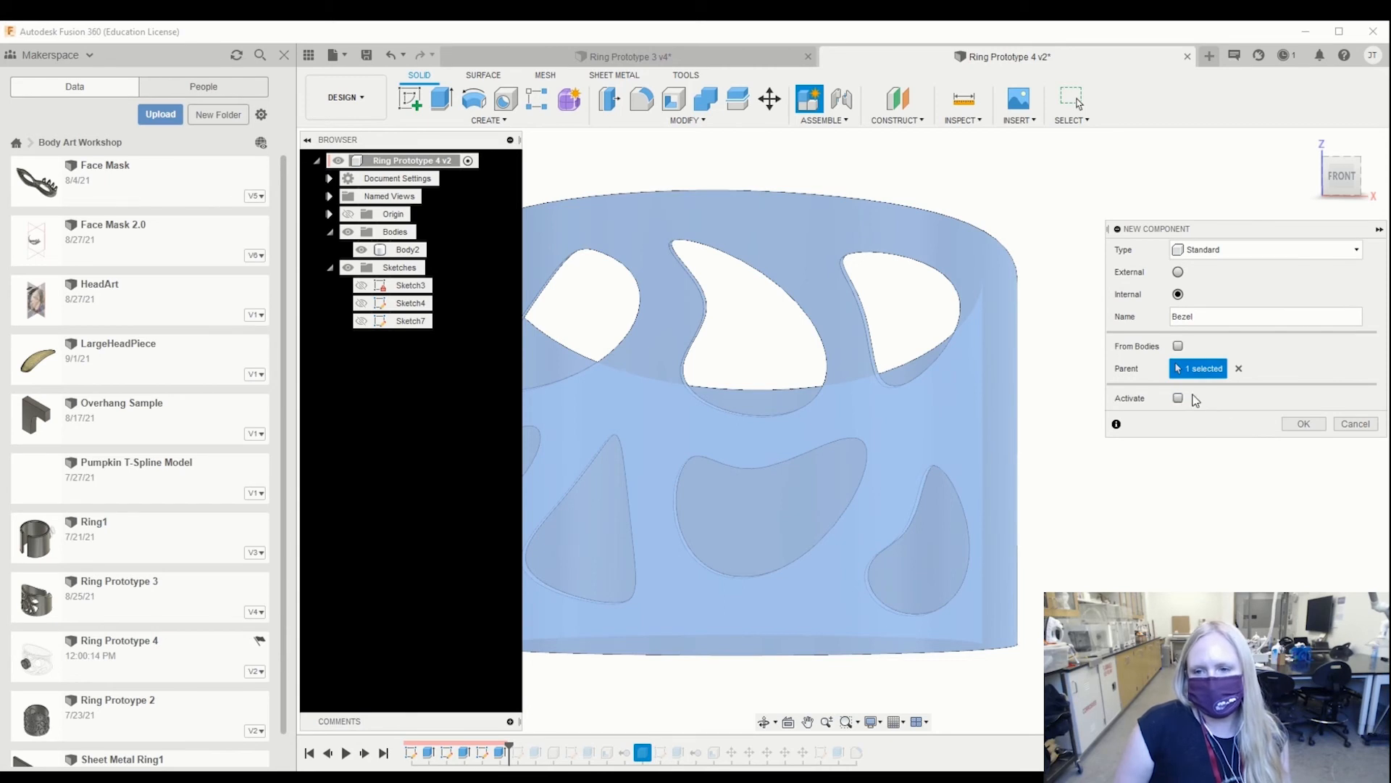
left_click(1304, 424)
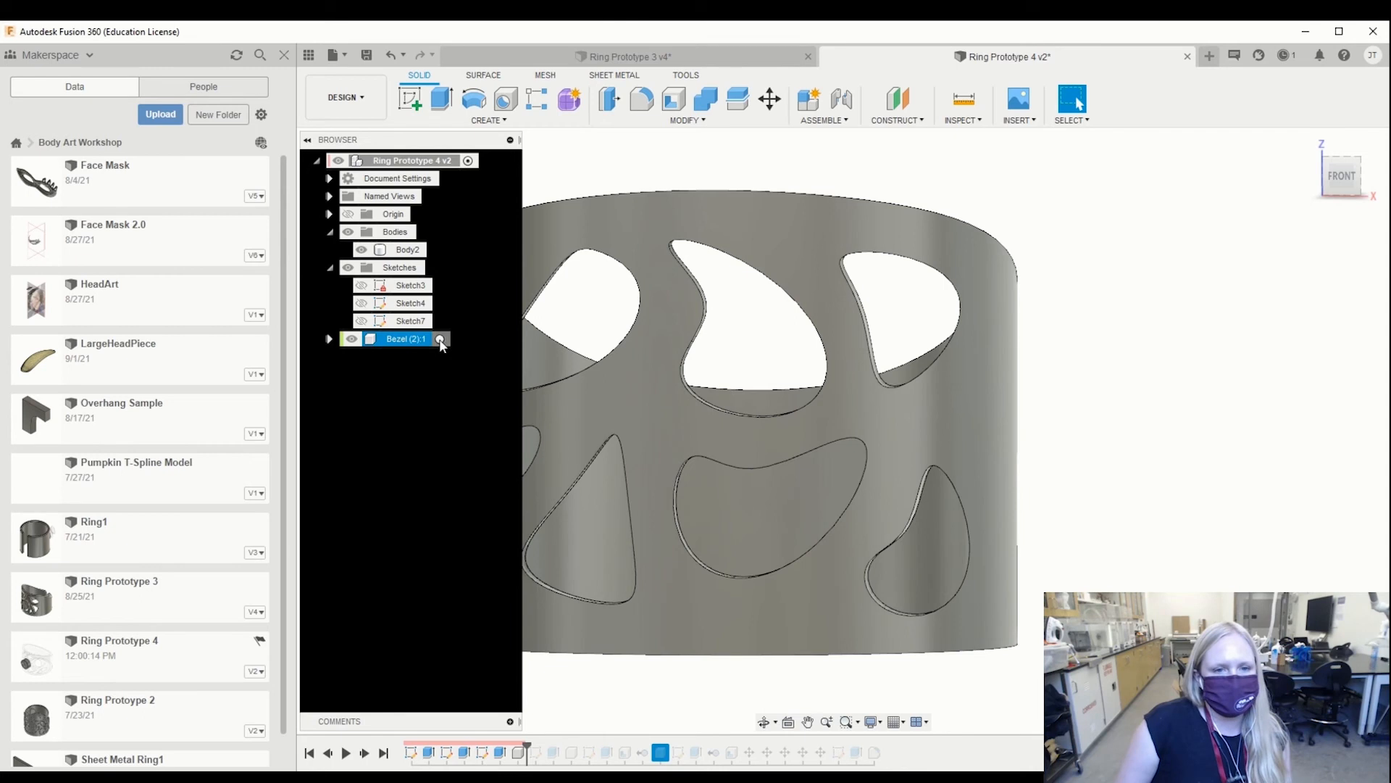
left_click(440, 339)
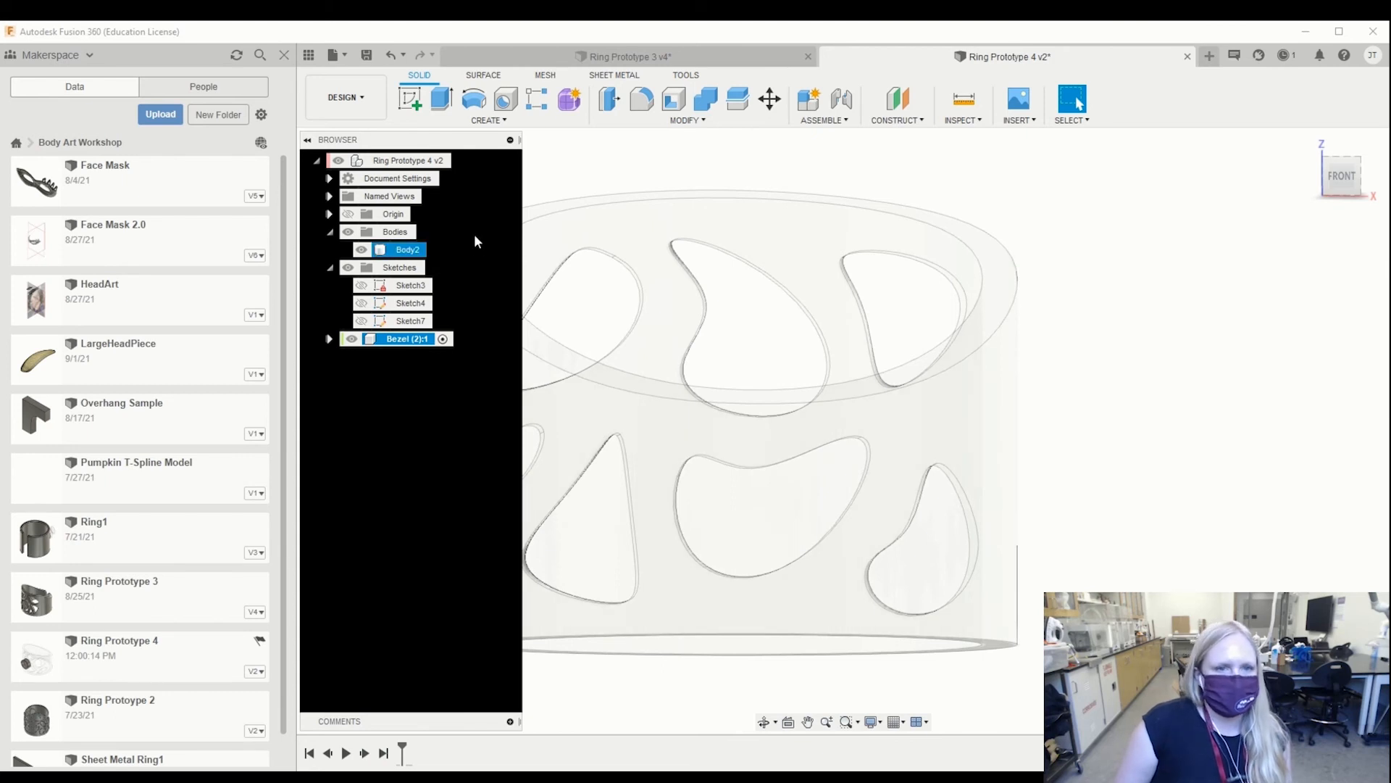
Step: Start a sketch for the Bezel component on the front XZ origin plane
left_click(411, 102)
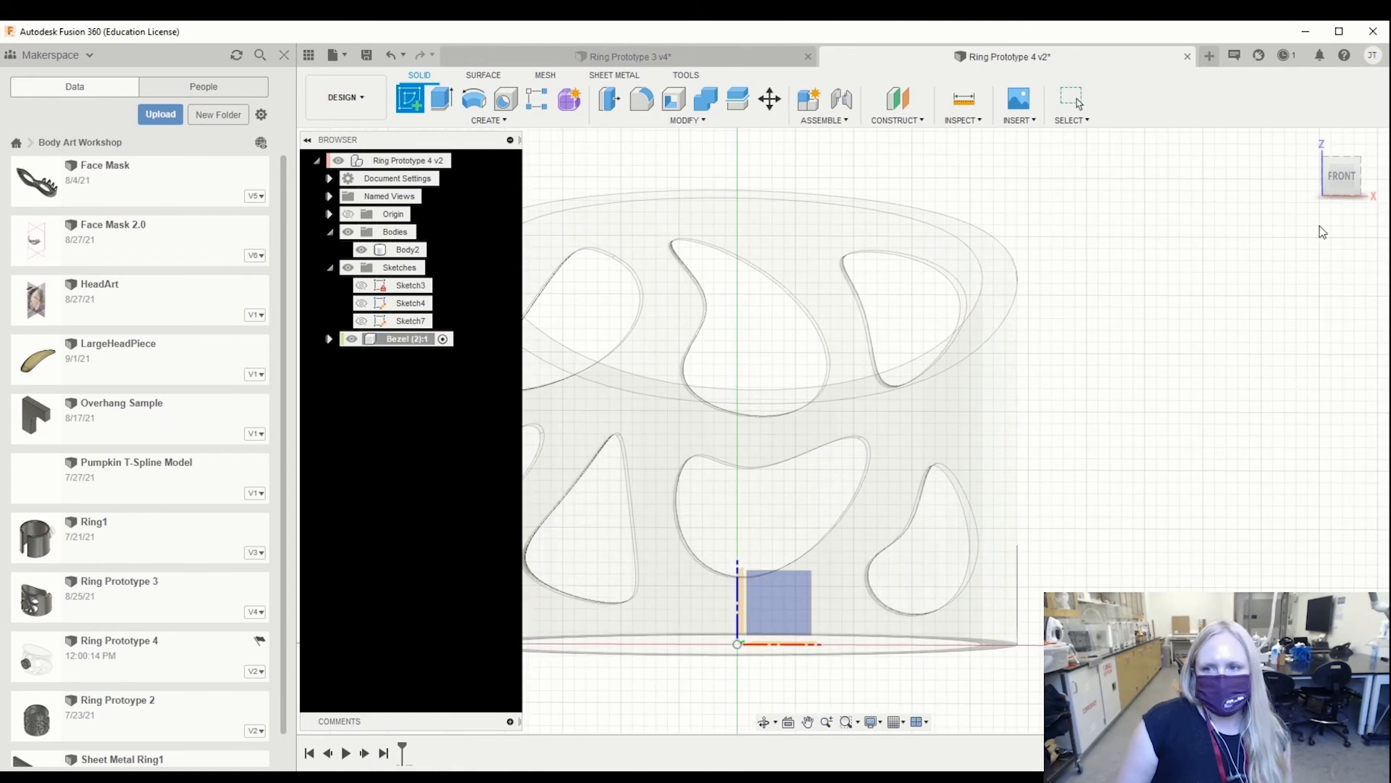
left_click(1345, 175)
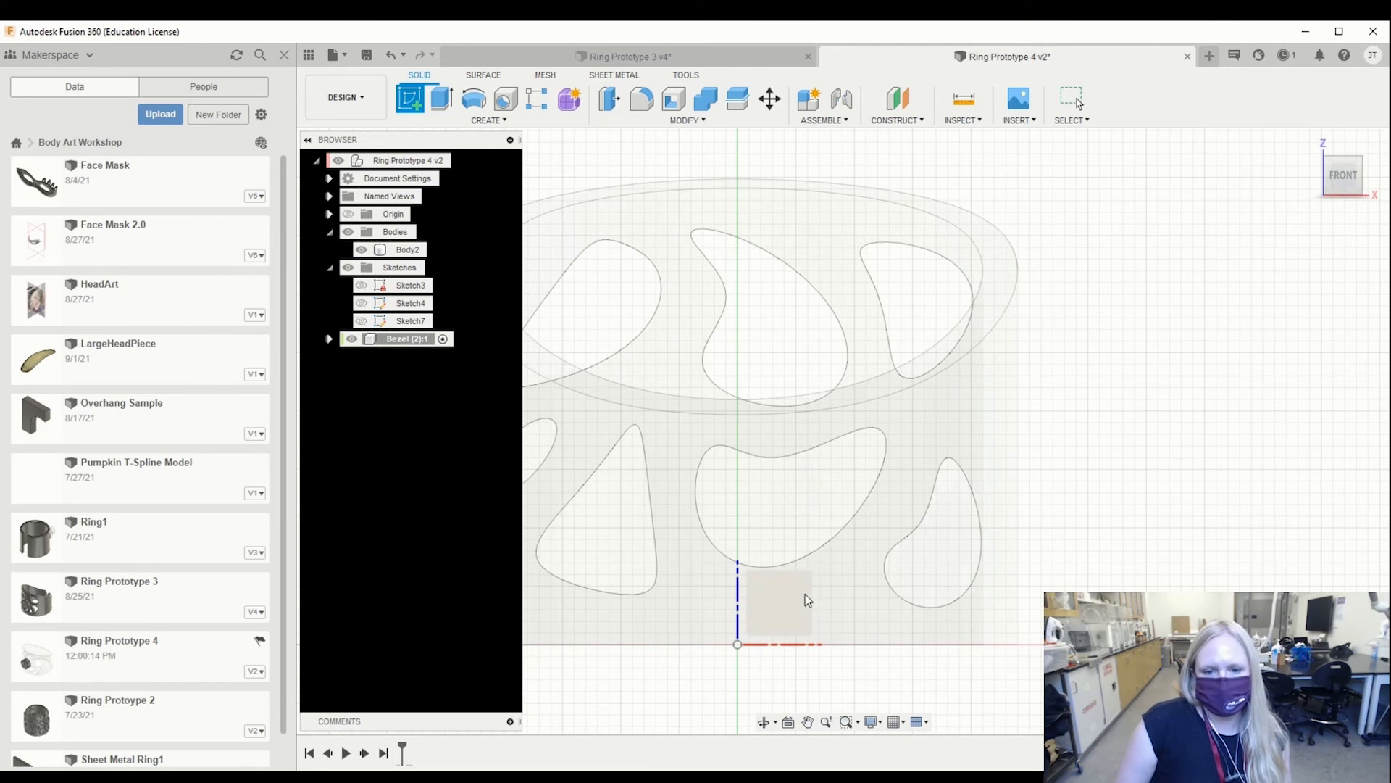
left_click(770, 612)
middle_click_drag(866, 437, 775, 639)
scroll(756, 506, "up", 1)
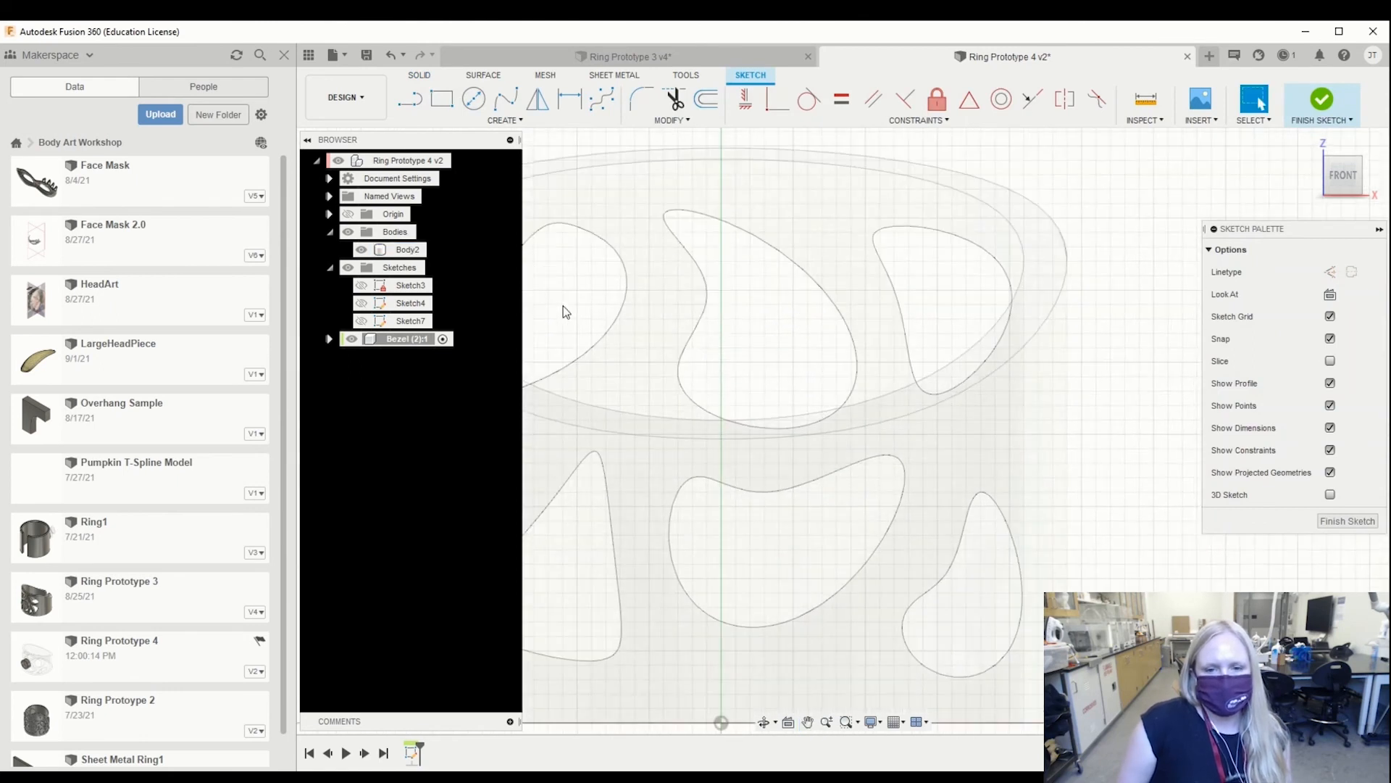
scroll(719, 468, "down", 2)
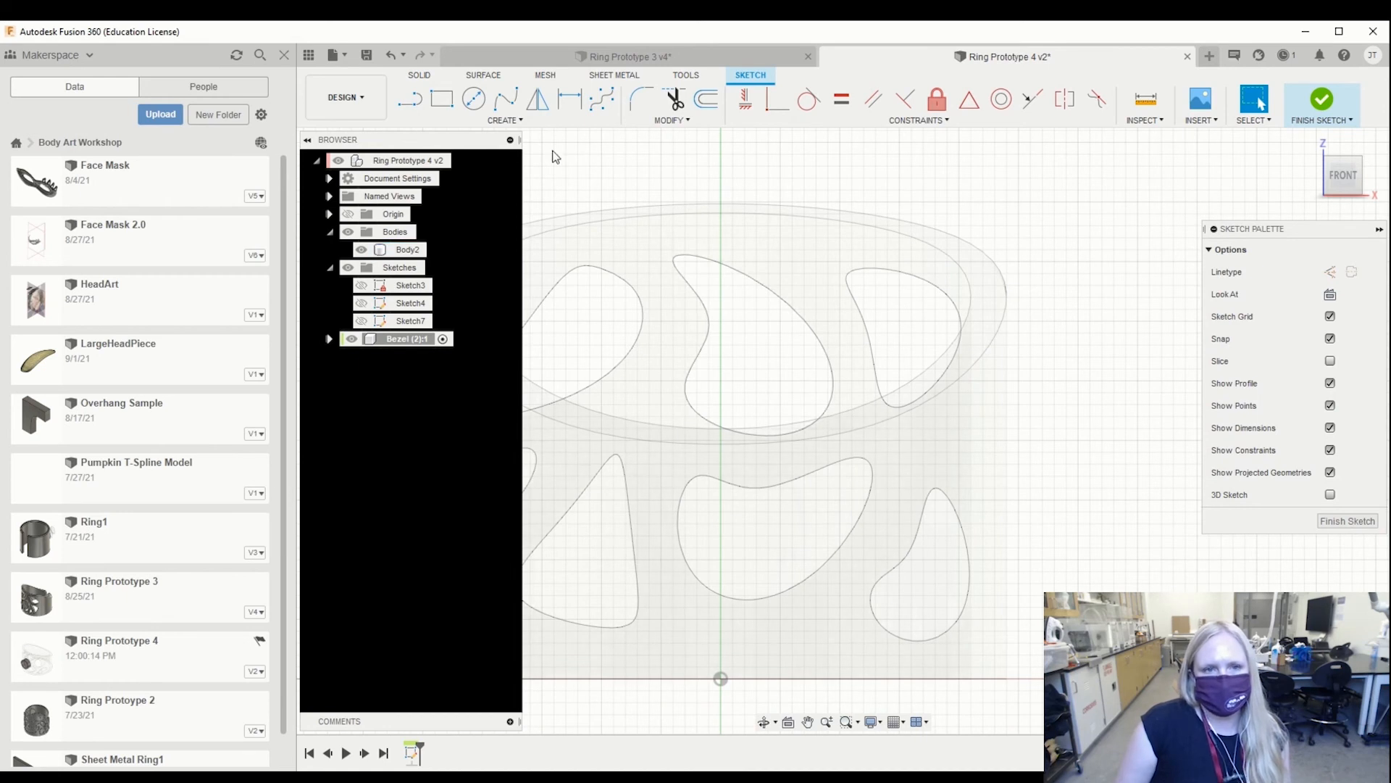
Step: Draw a circle 8.1 mm in diameter centred on the vertical axis between the upper and lower middle cutouts, and finish the sketch
left_click(472, 100)
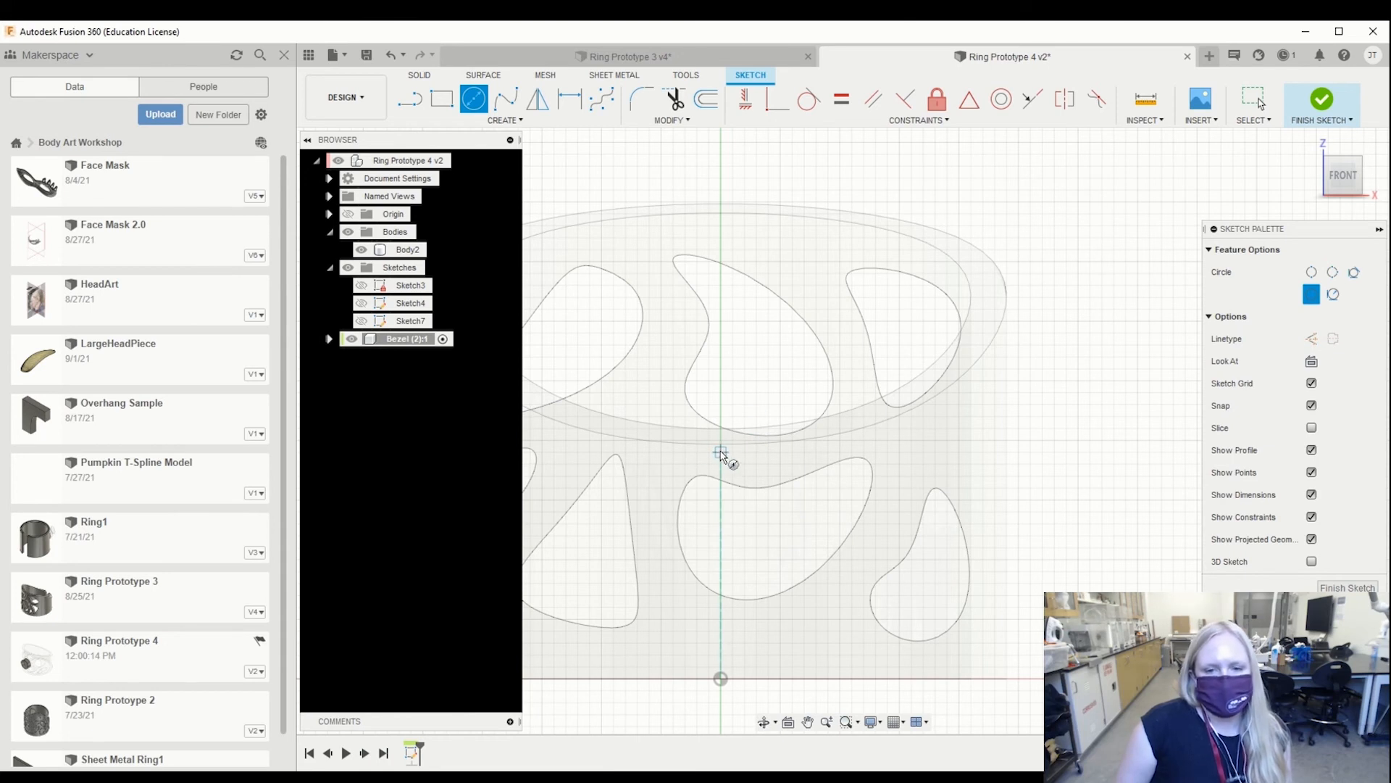
left_click(720, 453)
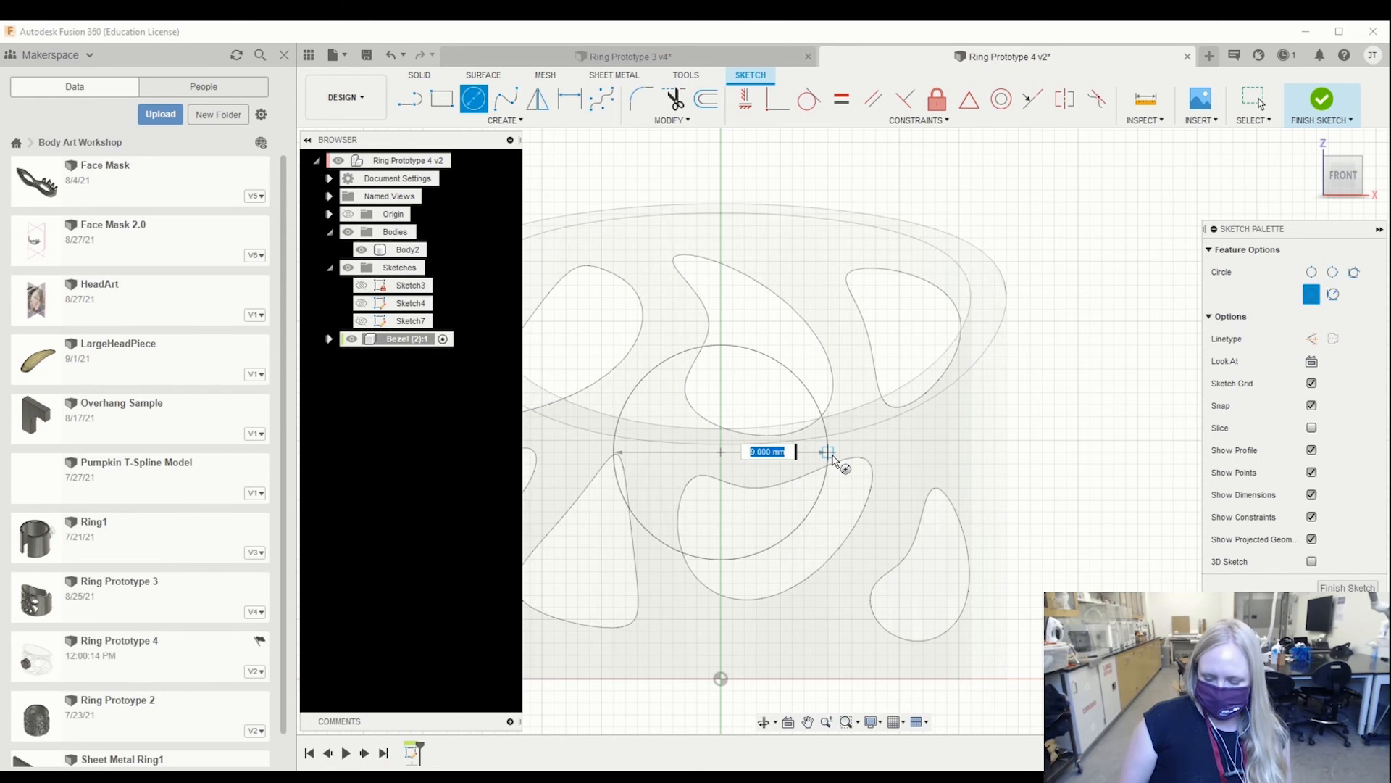
type("8.1")
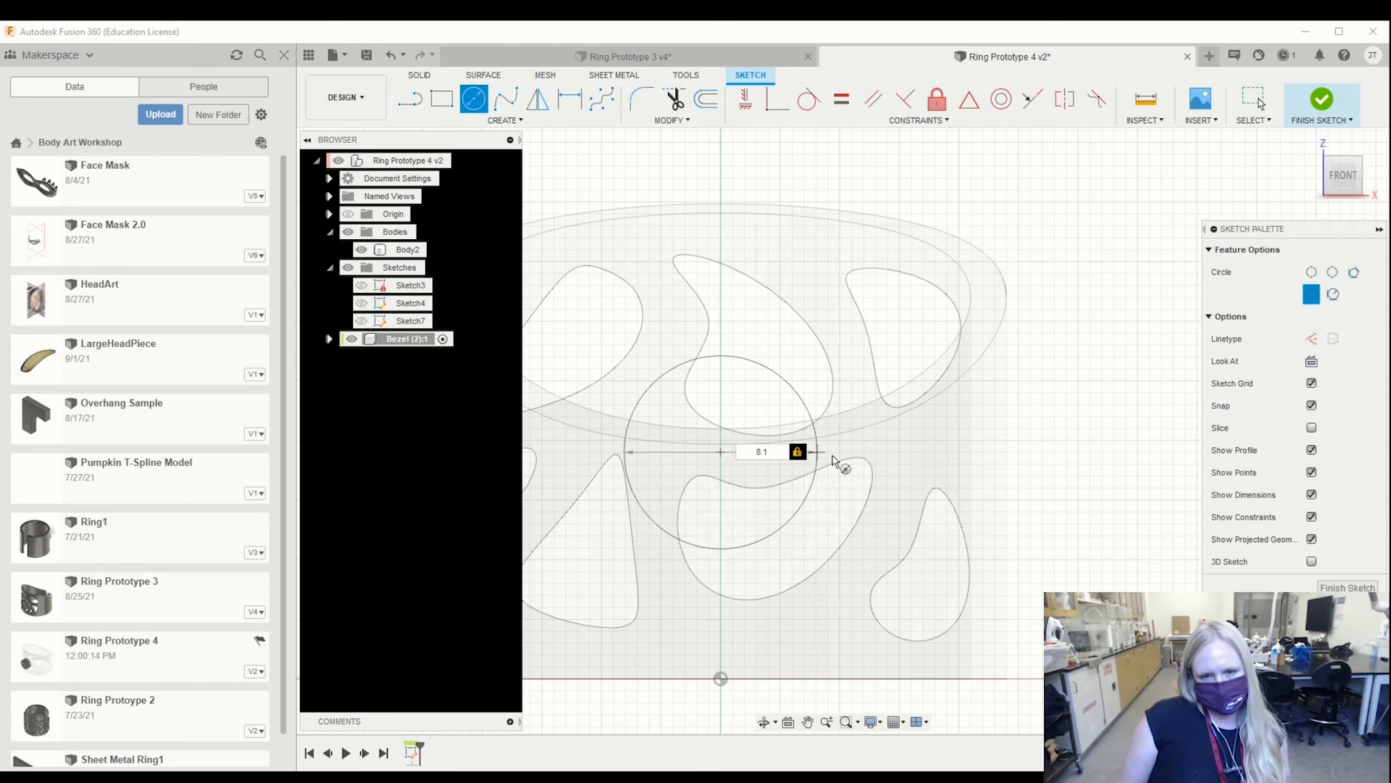
key("Return")
key("Escape")
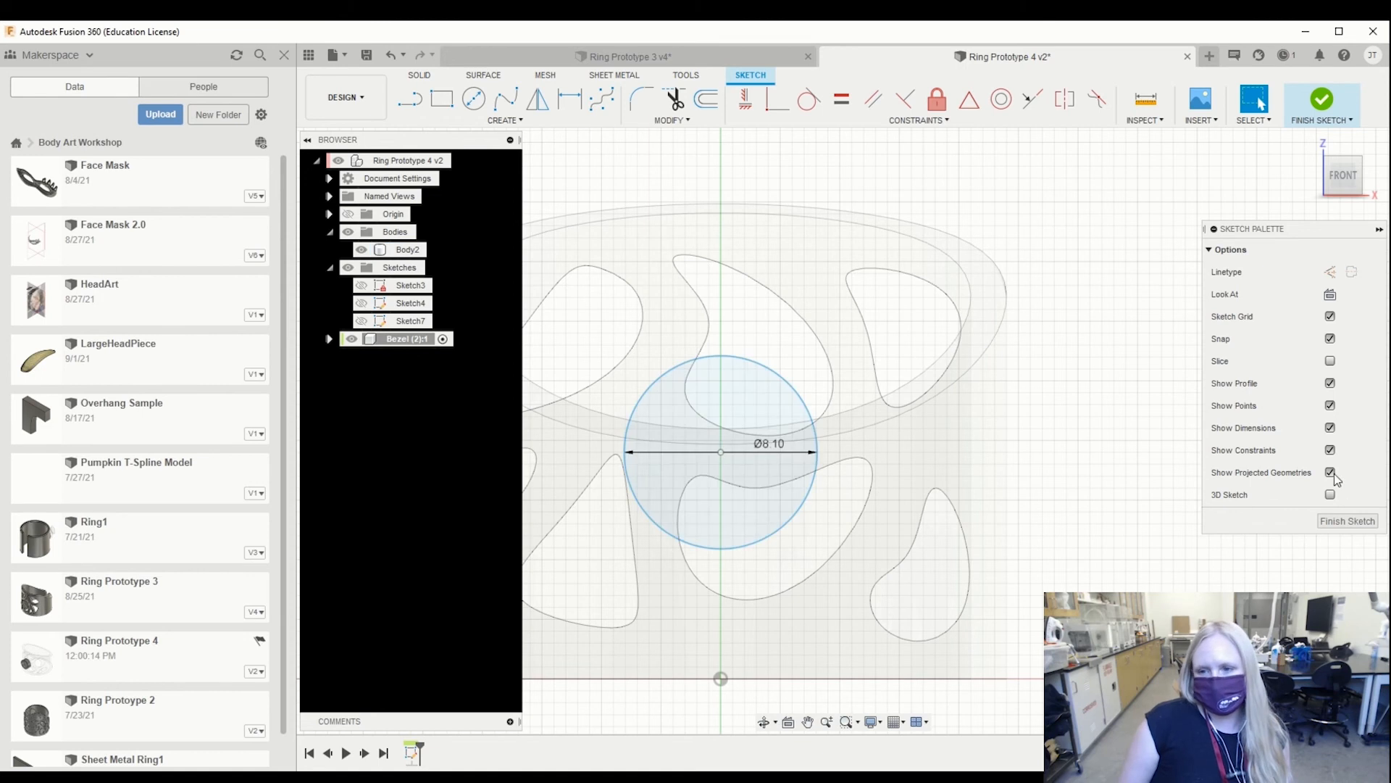
left_click(1348, 521)
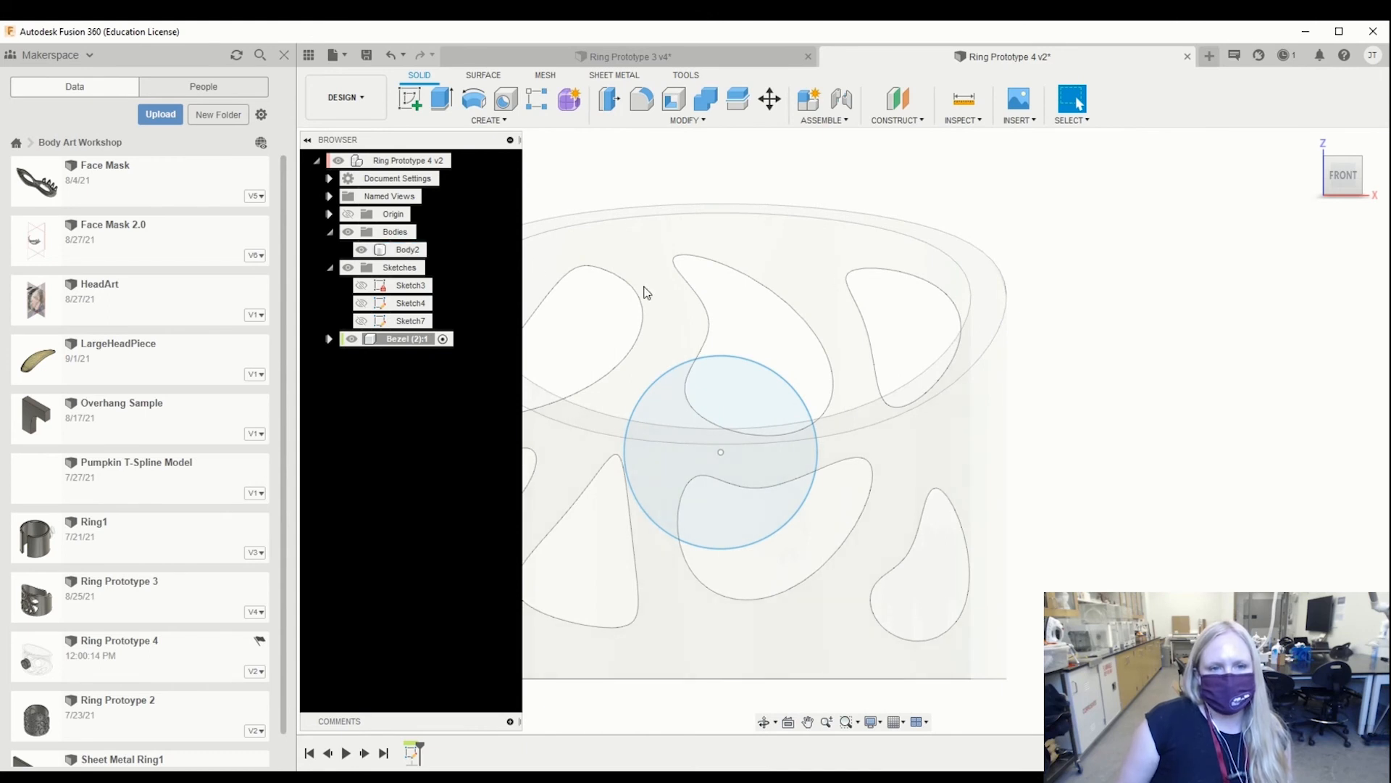
Step: Hide the ring body and extrude the circle profile -3 mm towards the front as a new body
left_click(362, 250)
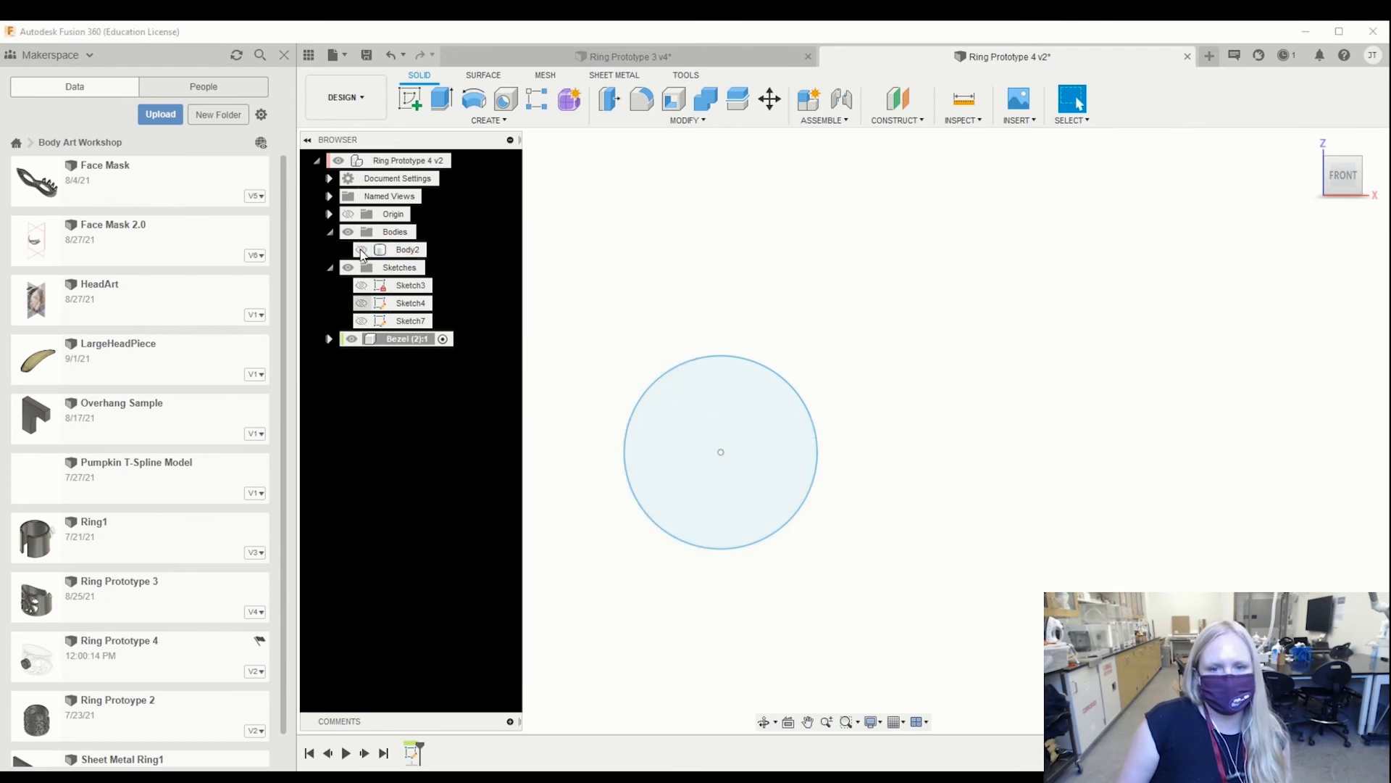
scroll(716, 551, "up", 3)
left_click(642, 406)
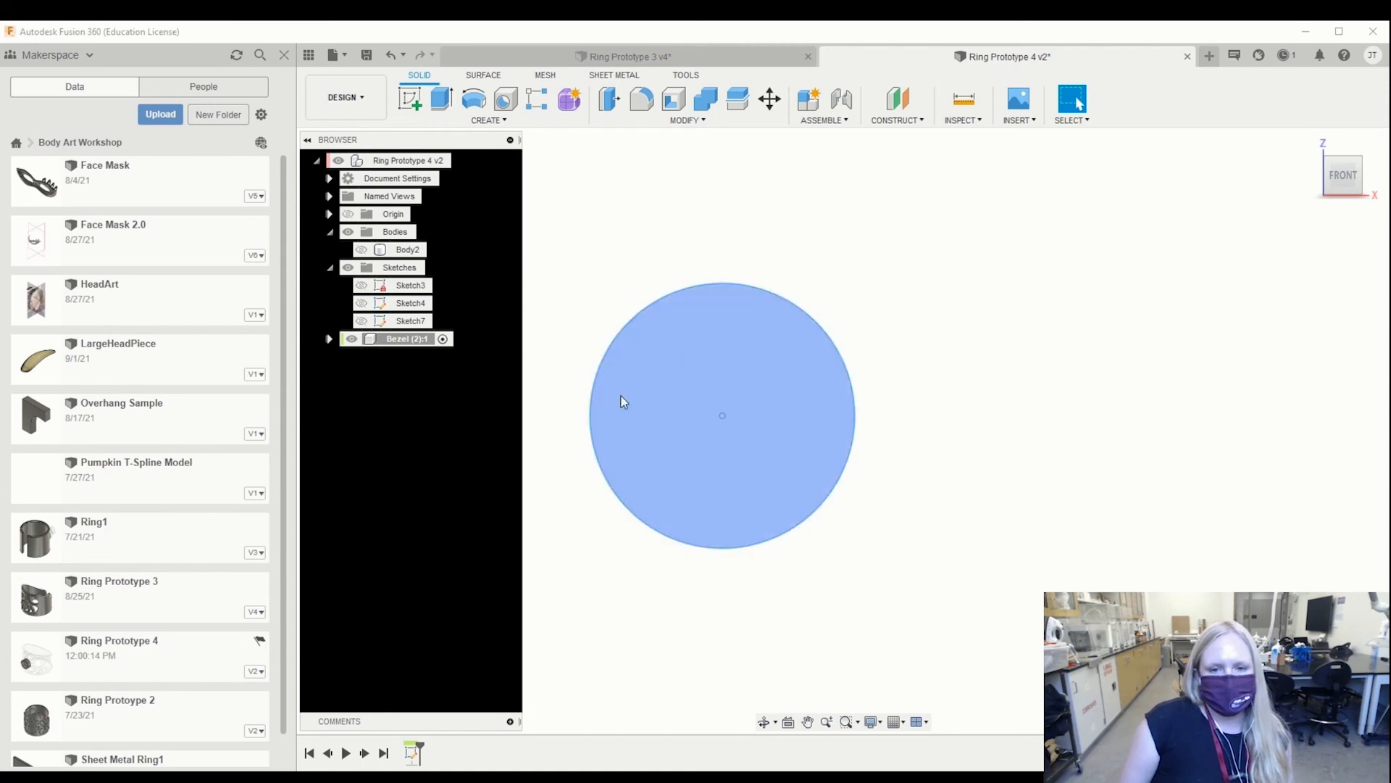
left_click(662, 398)
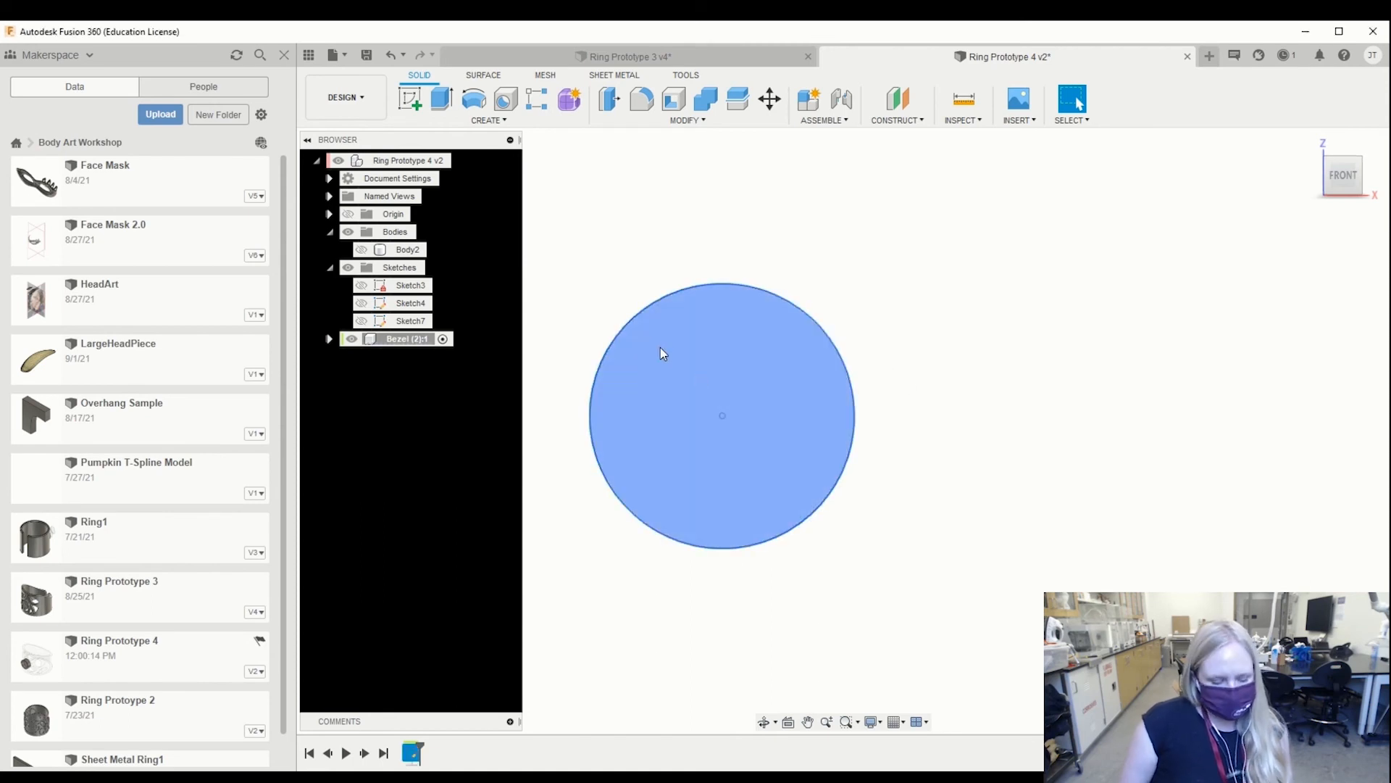
key("e")
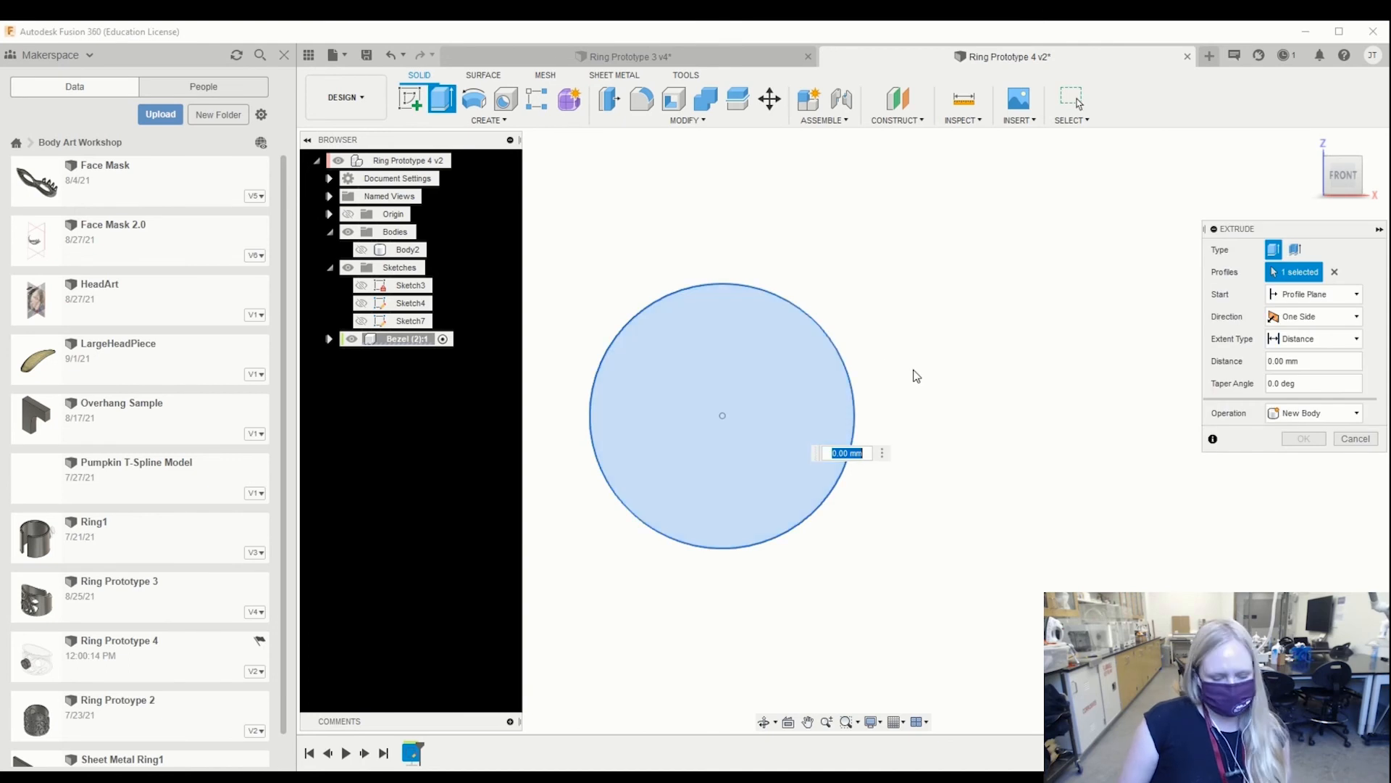
middle_click_drag(910, 373, 828, 383, "shift")
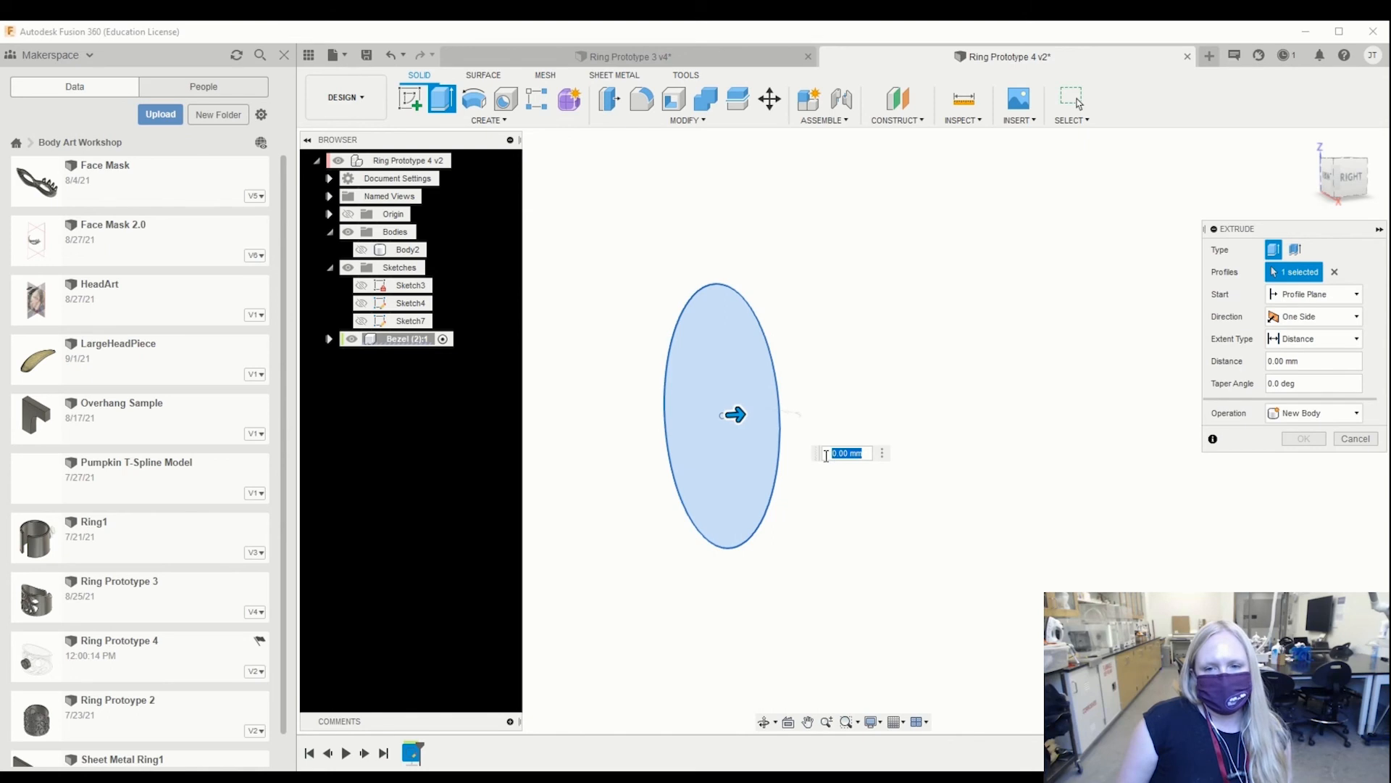
type("3")
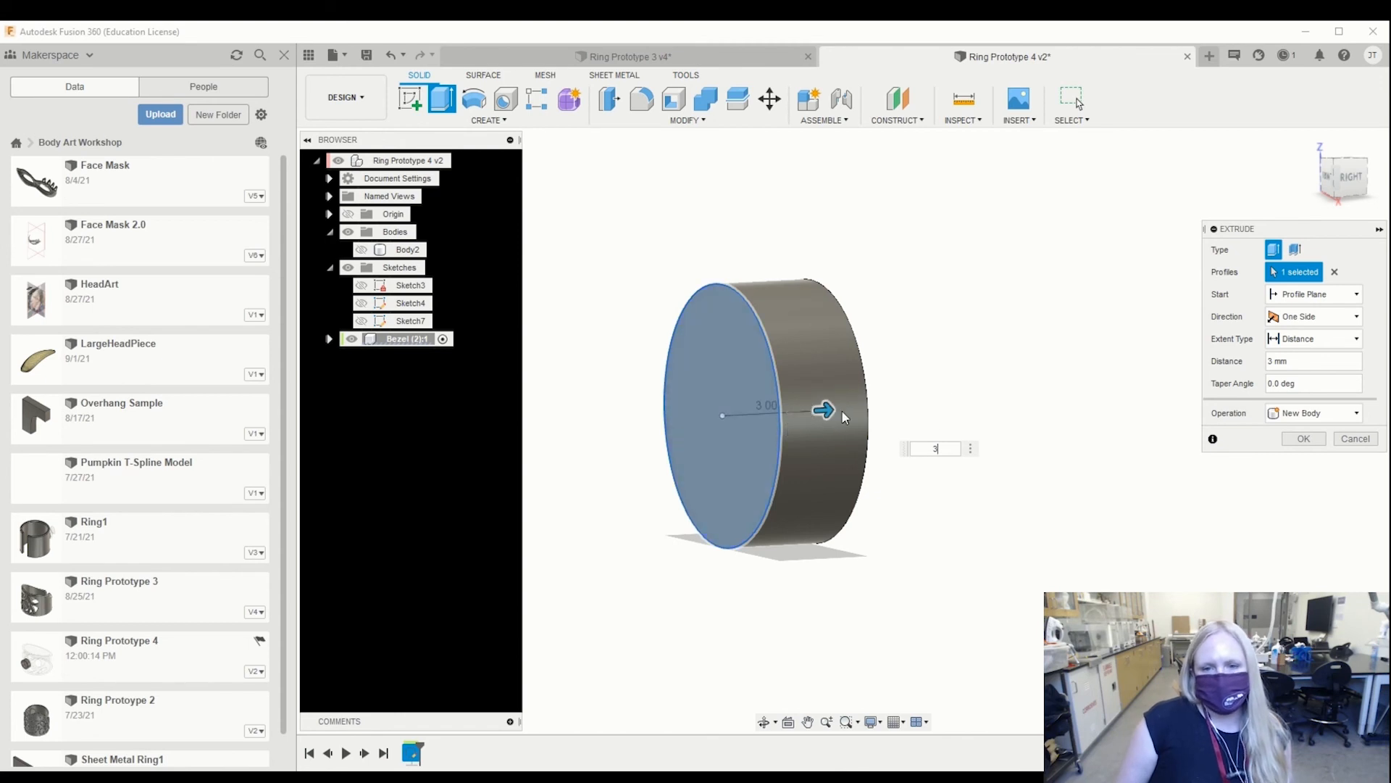
double_click(928, 447)
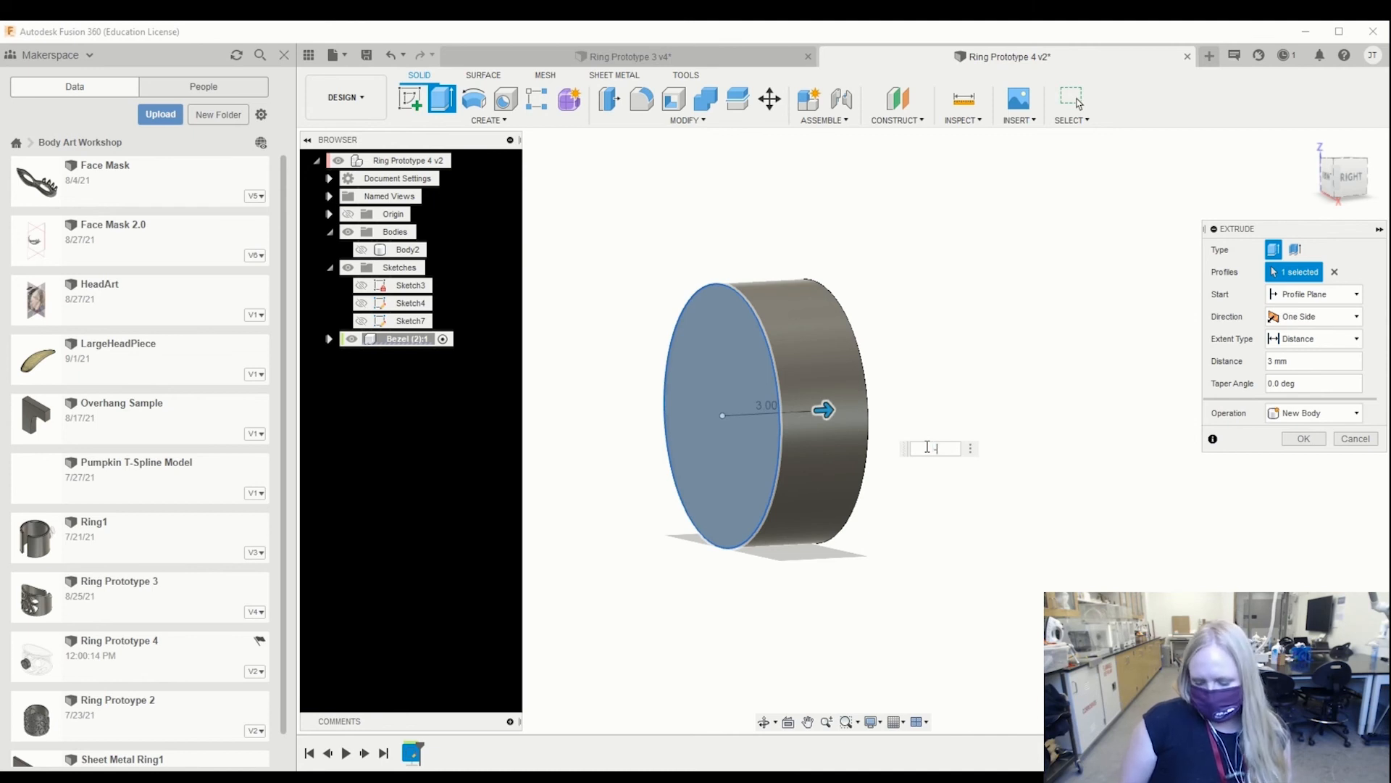
type("-3")
key("Return")
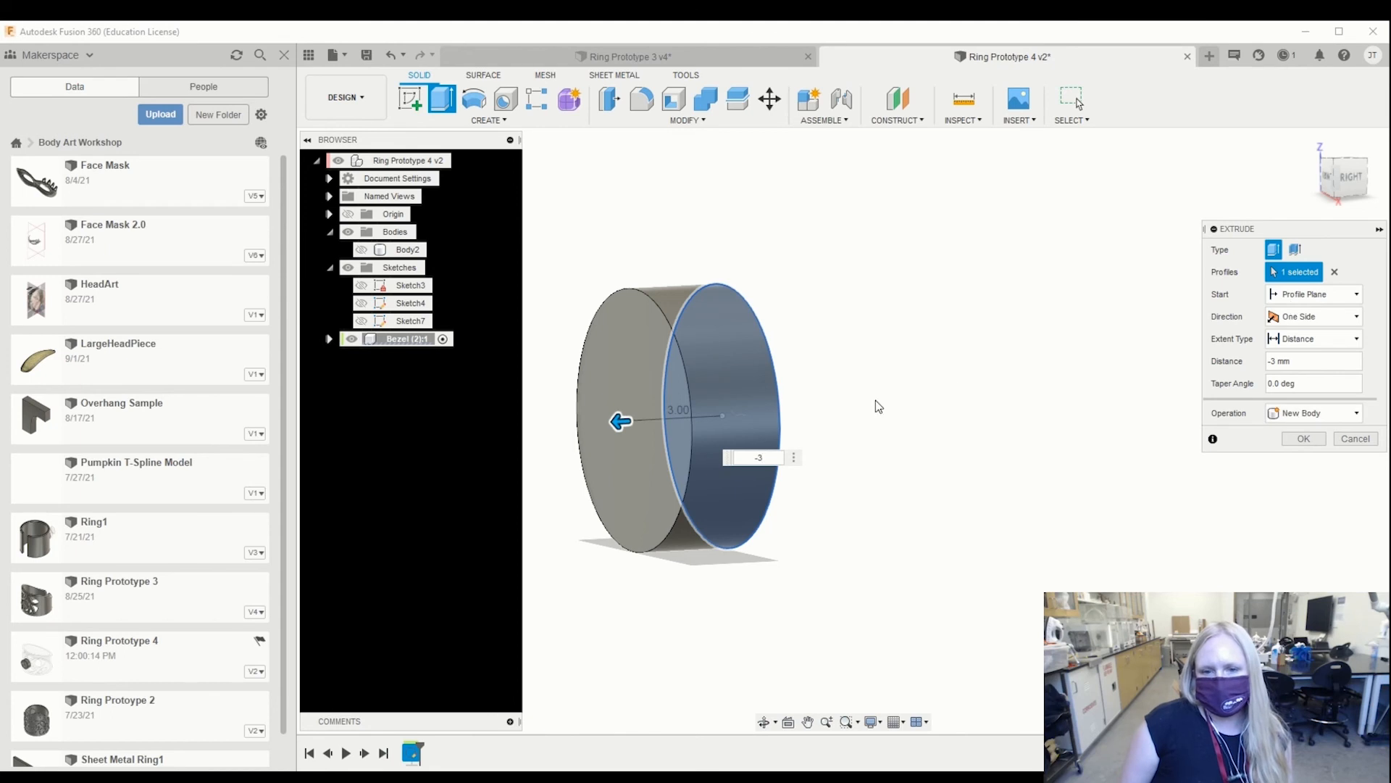
key("Return")
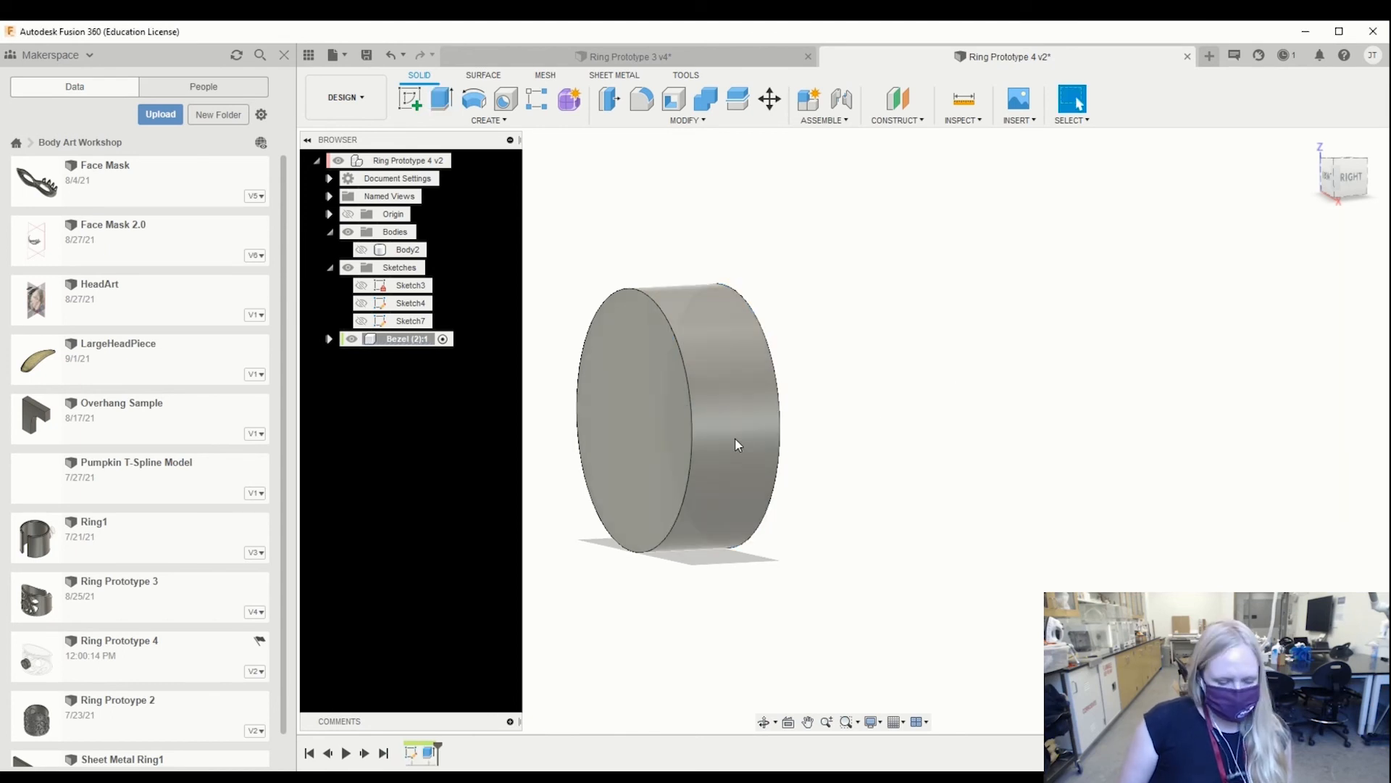
Step: Shell the bezel disc open at its front face with an inside thickness of 0.5 mm, and show the ring body again
middle_click_drag(694, 480, 738, 482, "shift")
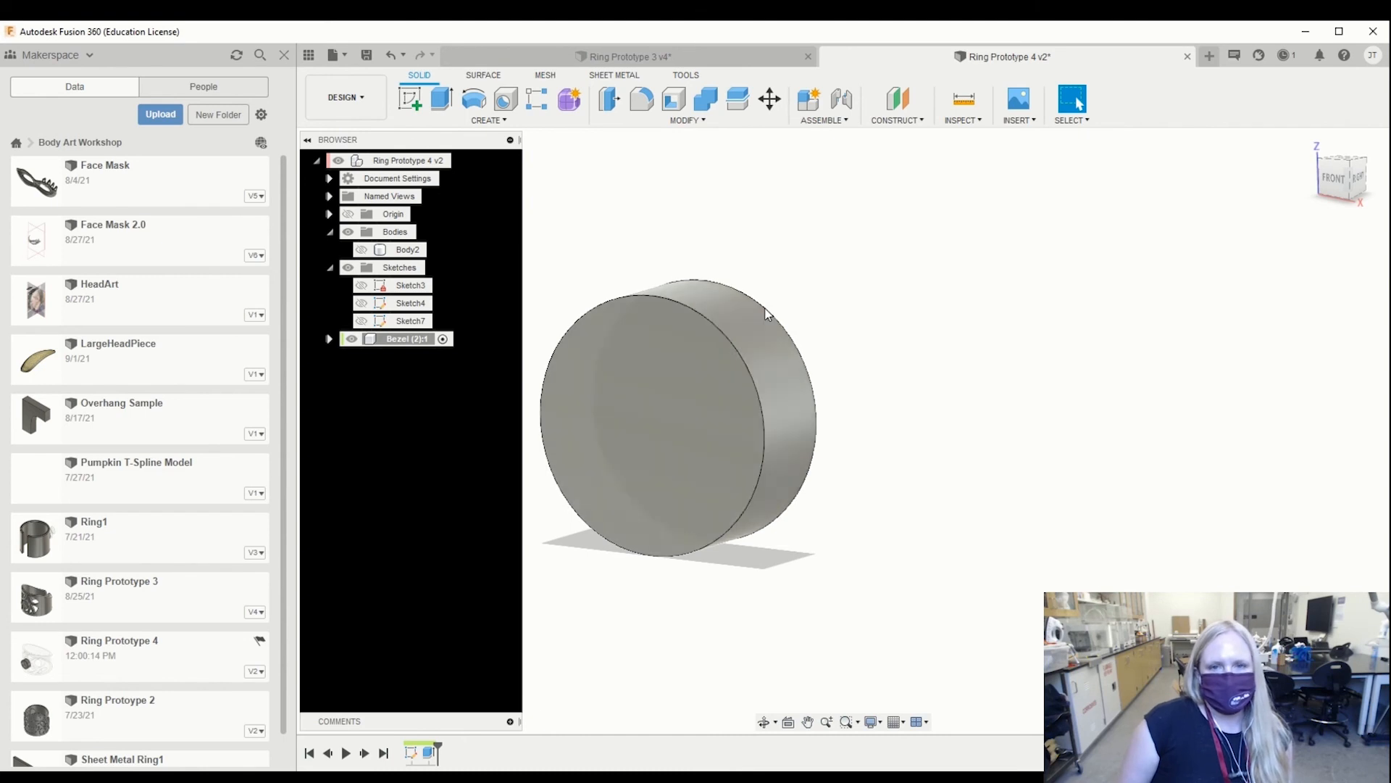
left_click(674, 106)
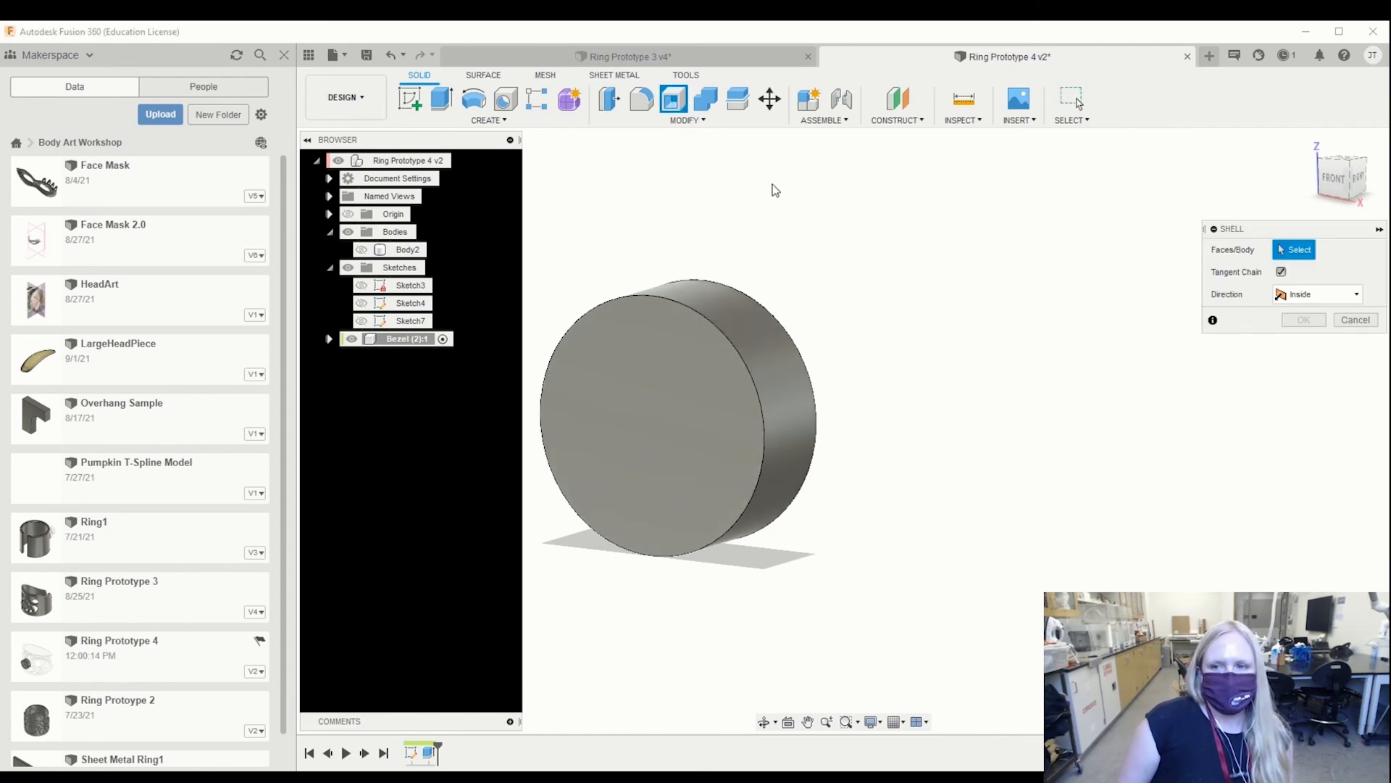
left_click(660, 433)
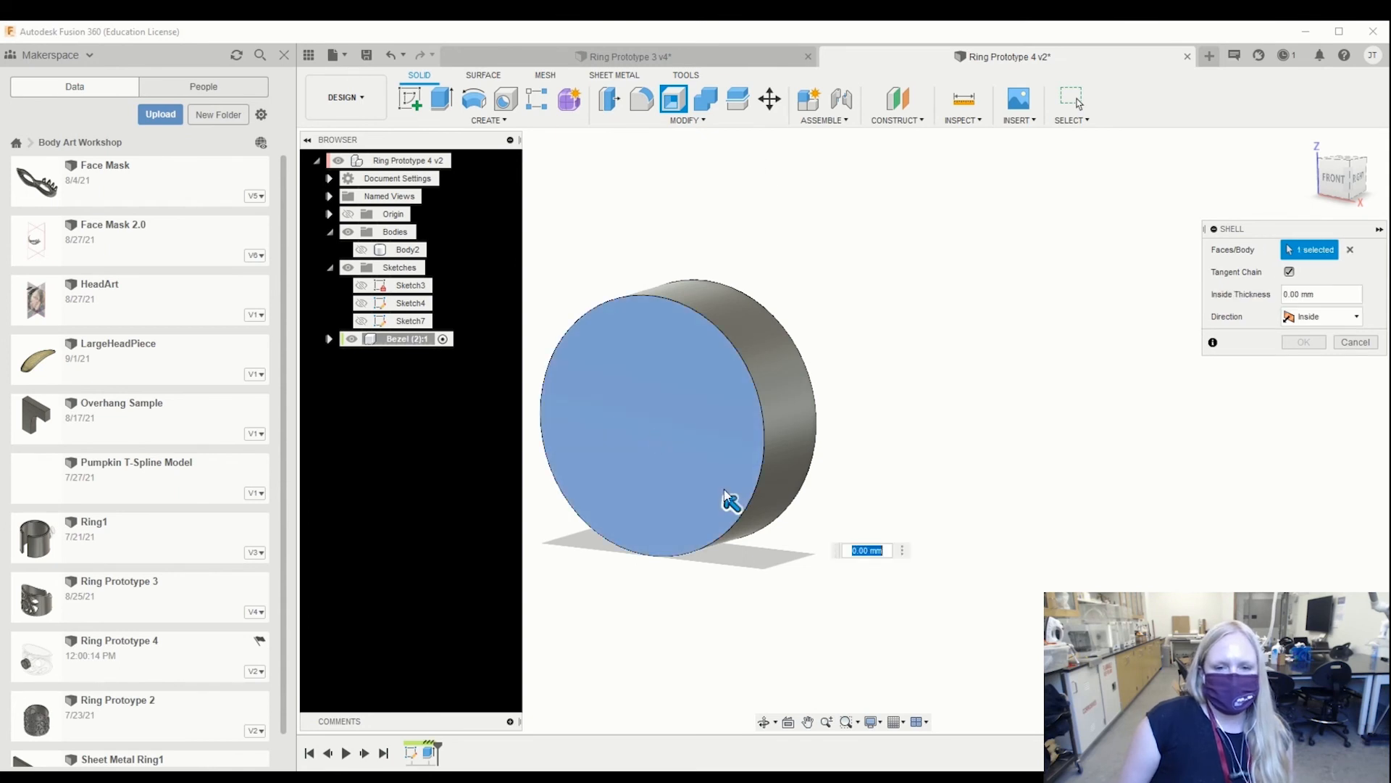
mouse_move(725, 499)
left_mouse_down()
mouse_move(665, 437)
mouse_move(721, 493)
left_mouse_up()
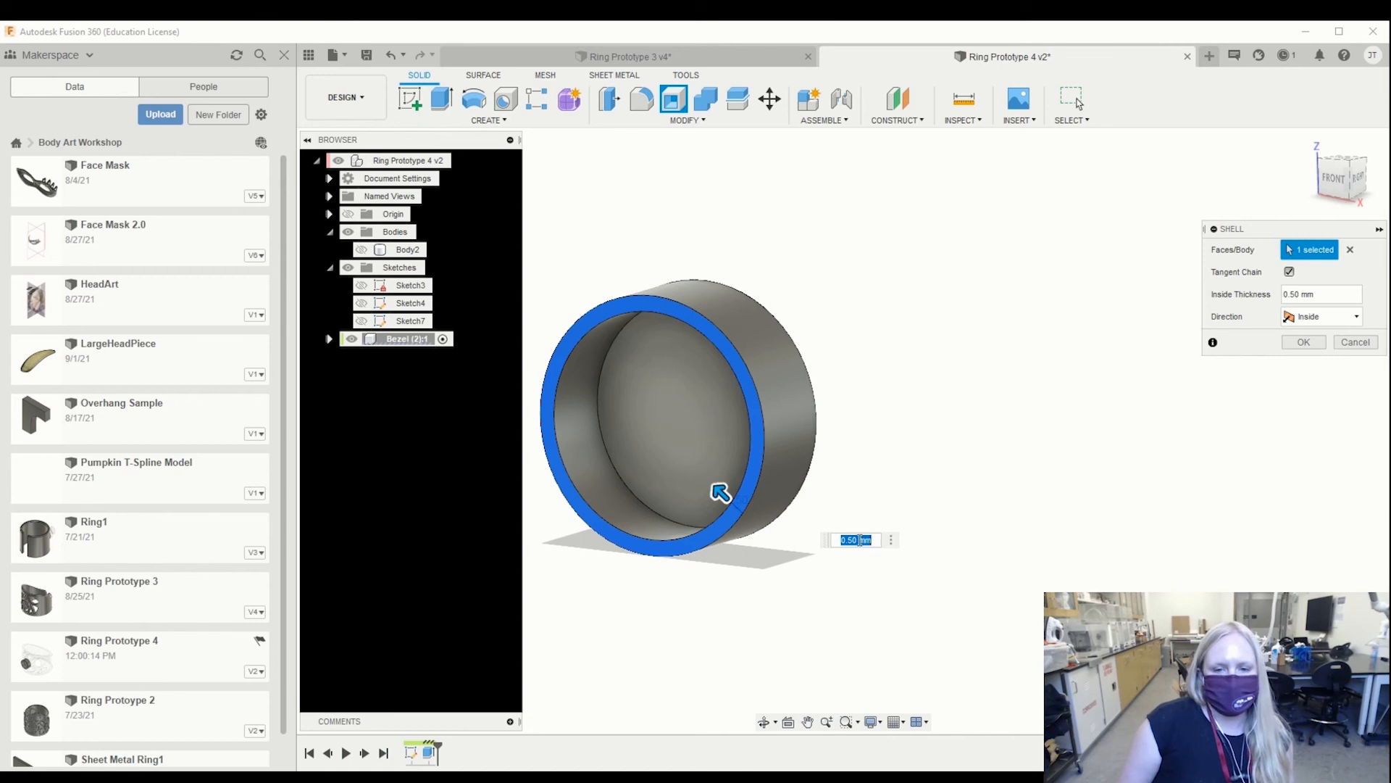
middle_click_drag(733, 572, 774, 536, "shift")
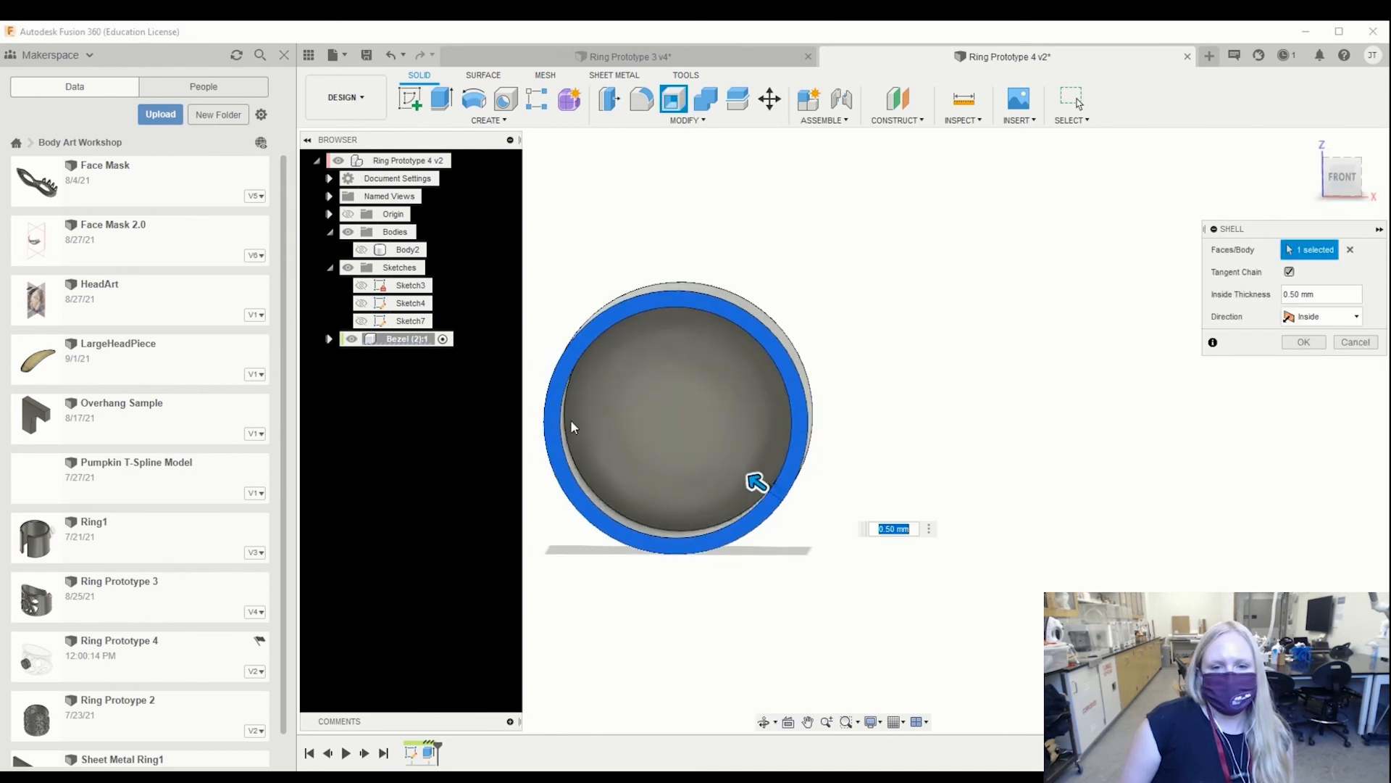
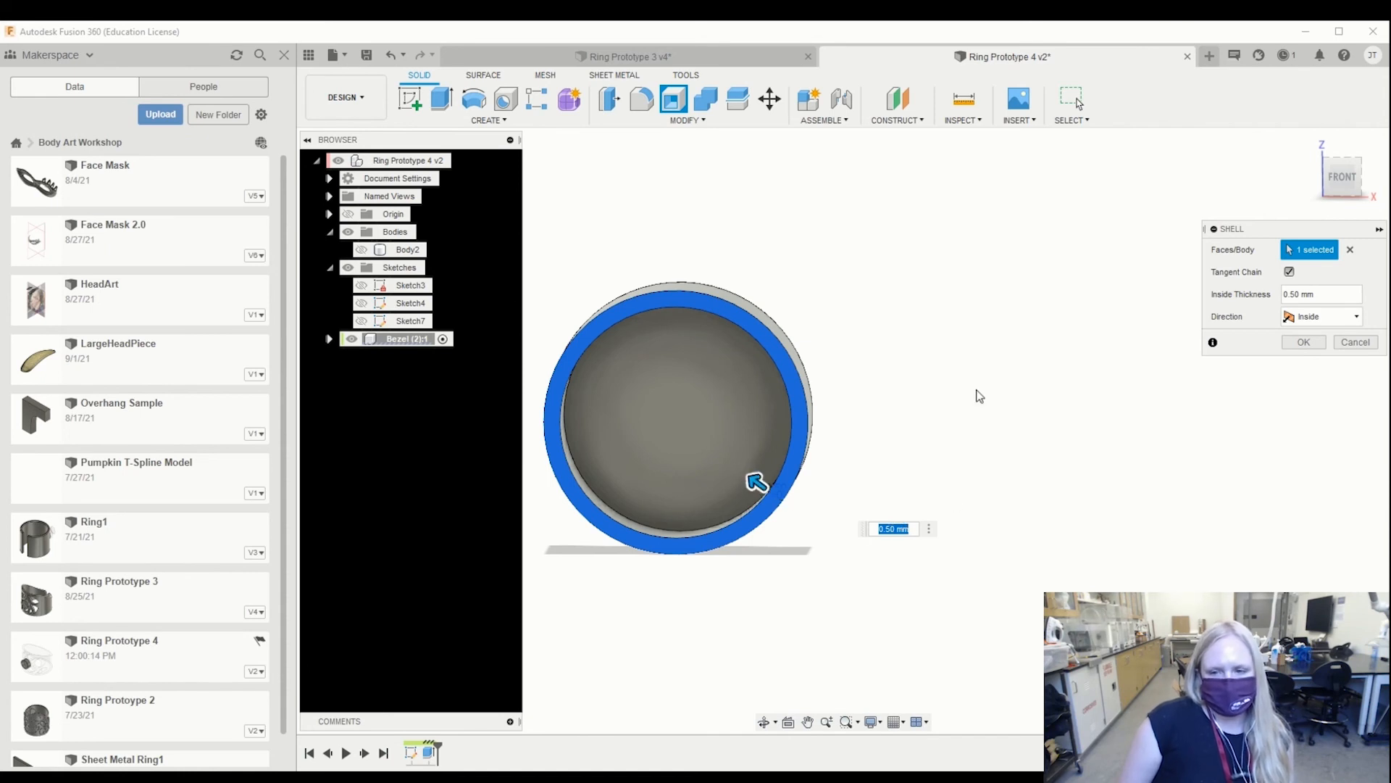
key("Return")
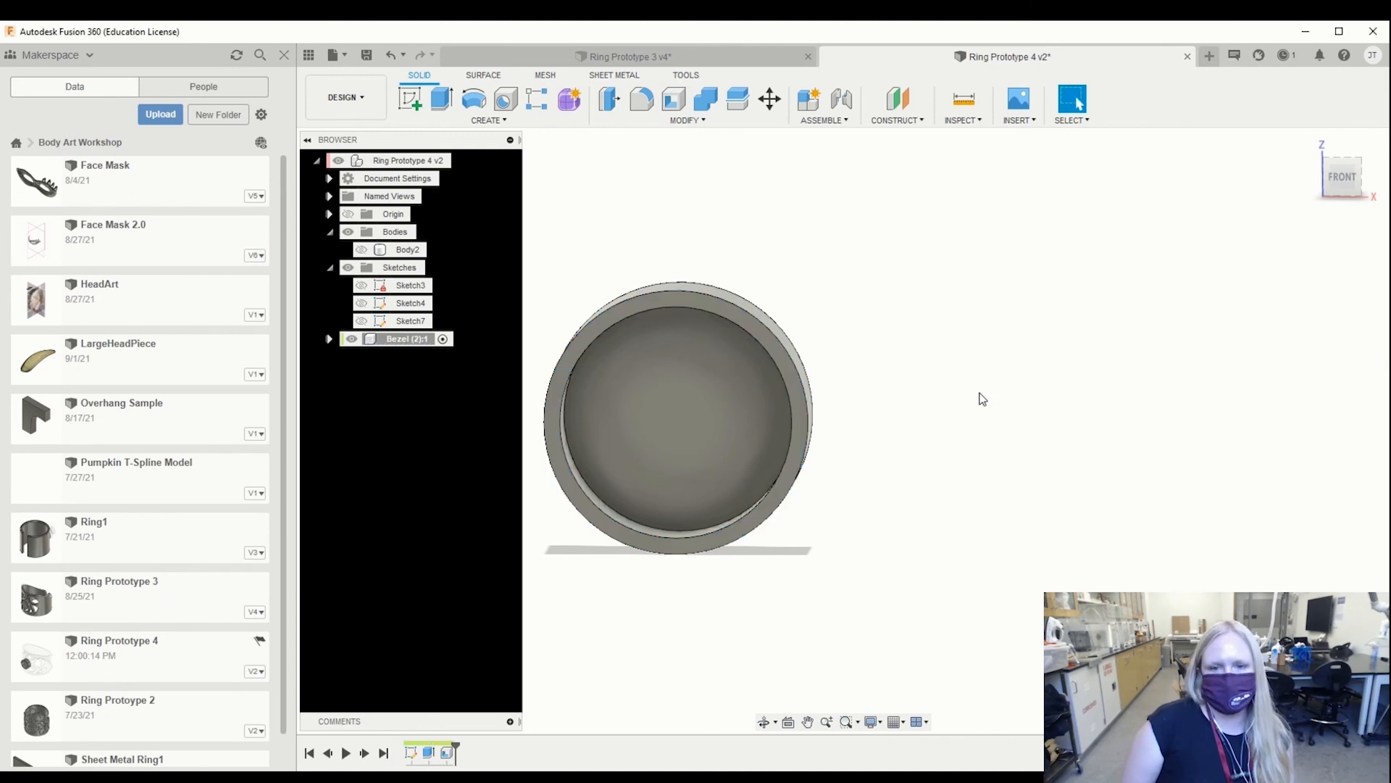
scroll(686, 460, "down", 3)
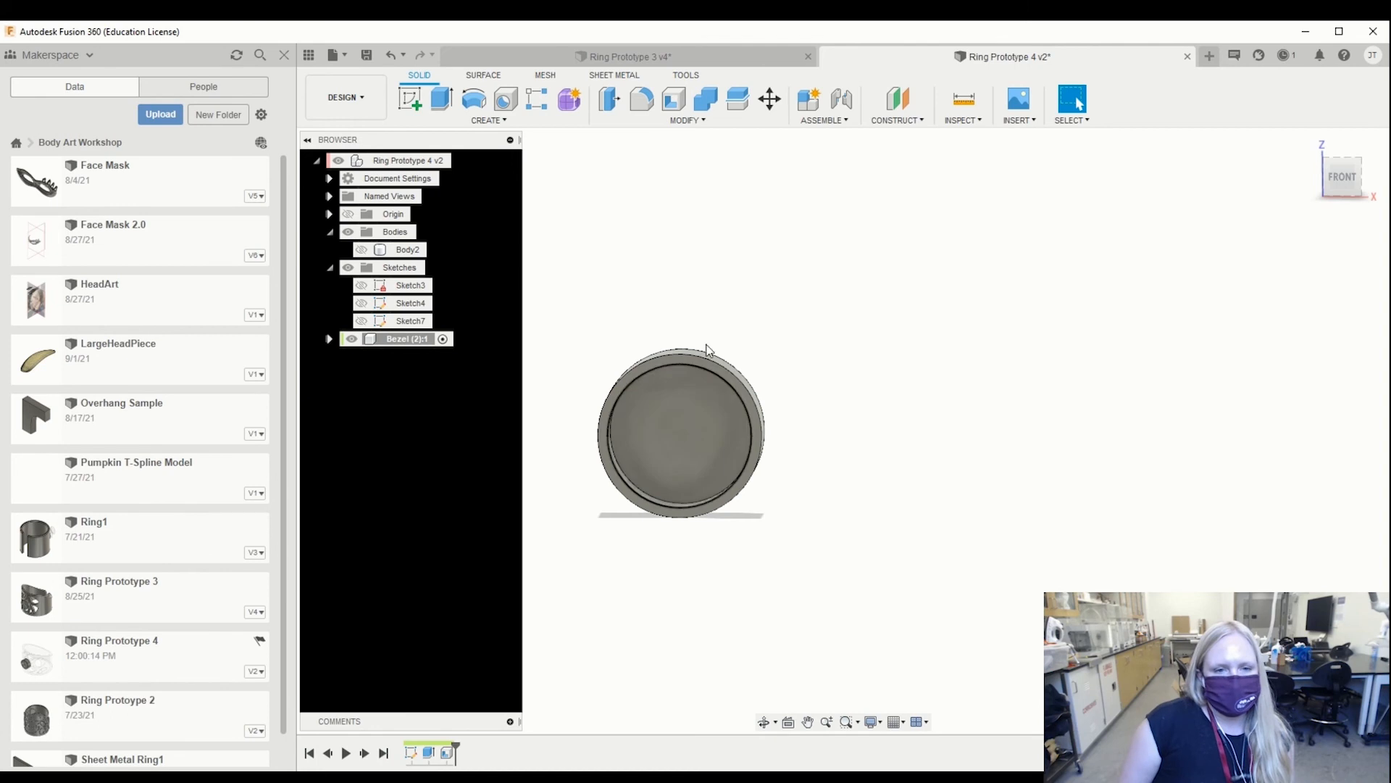
left_click(362, 251)
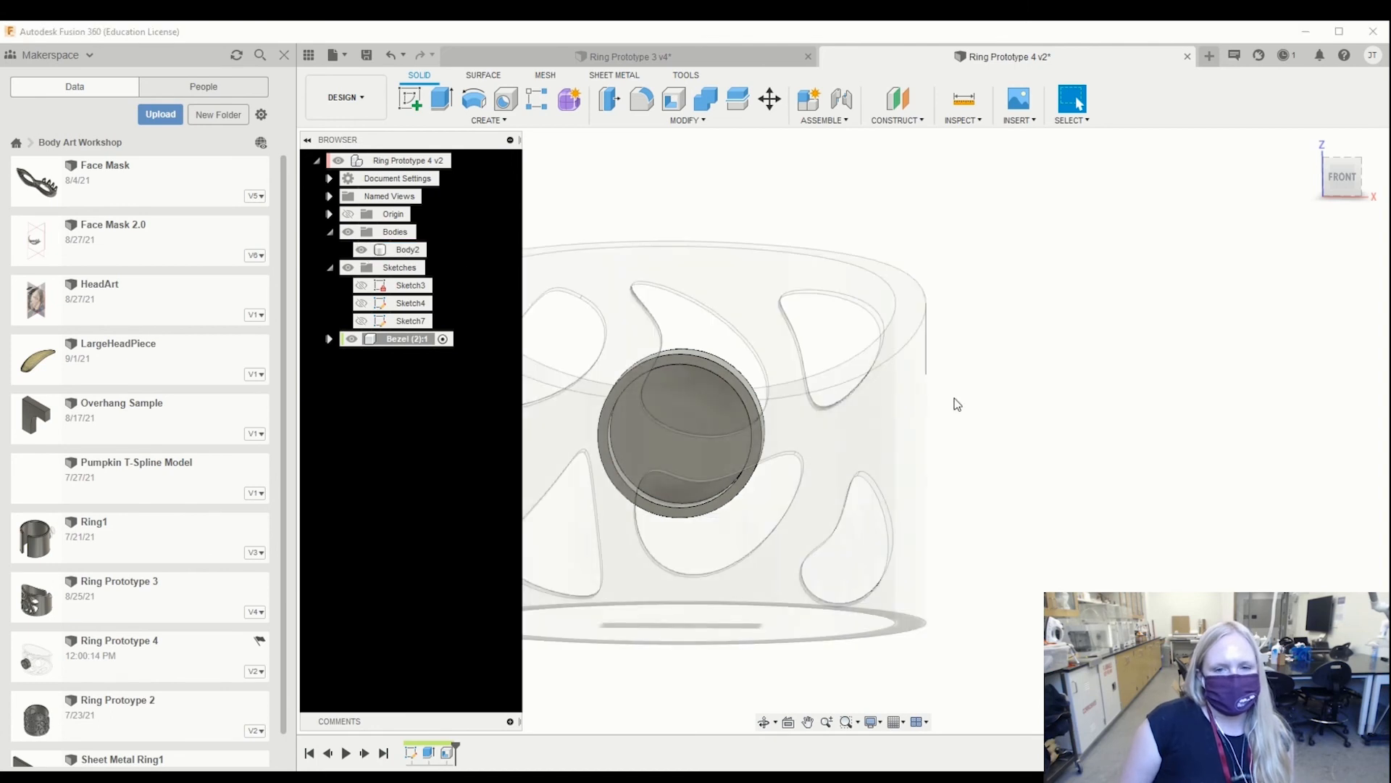
Step: Examine the shelled bezel inside the ring body from several angles and expand the Bezel component's contents
left_click(899, 361)
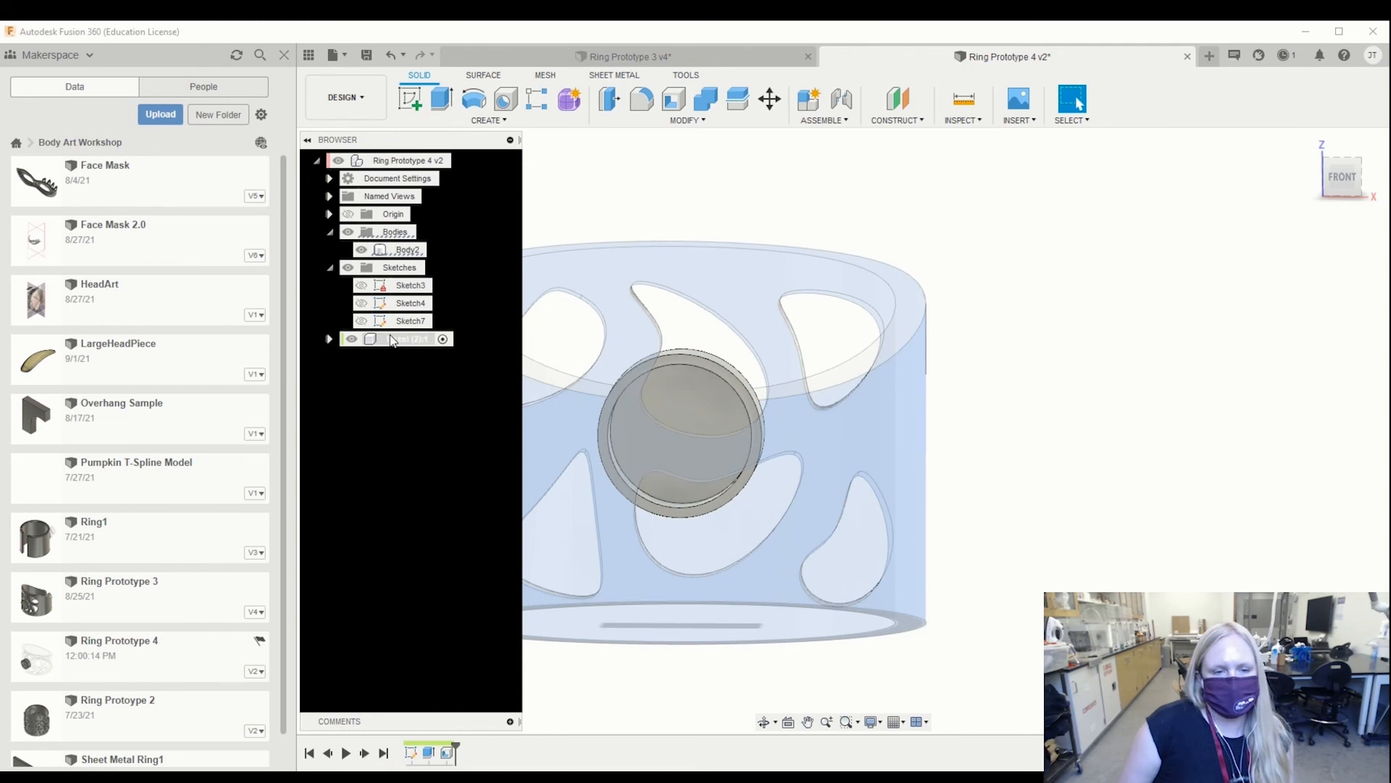
left_click(391, 341)
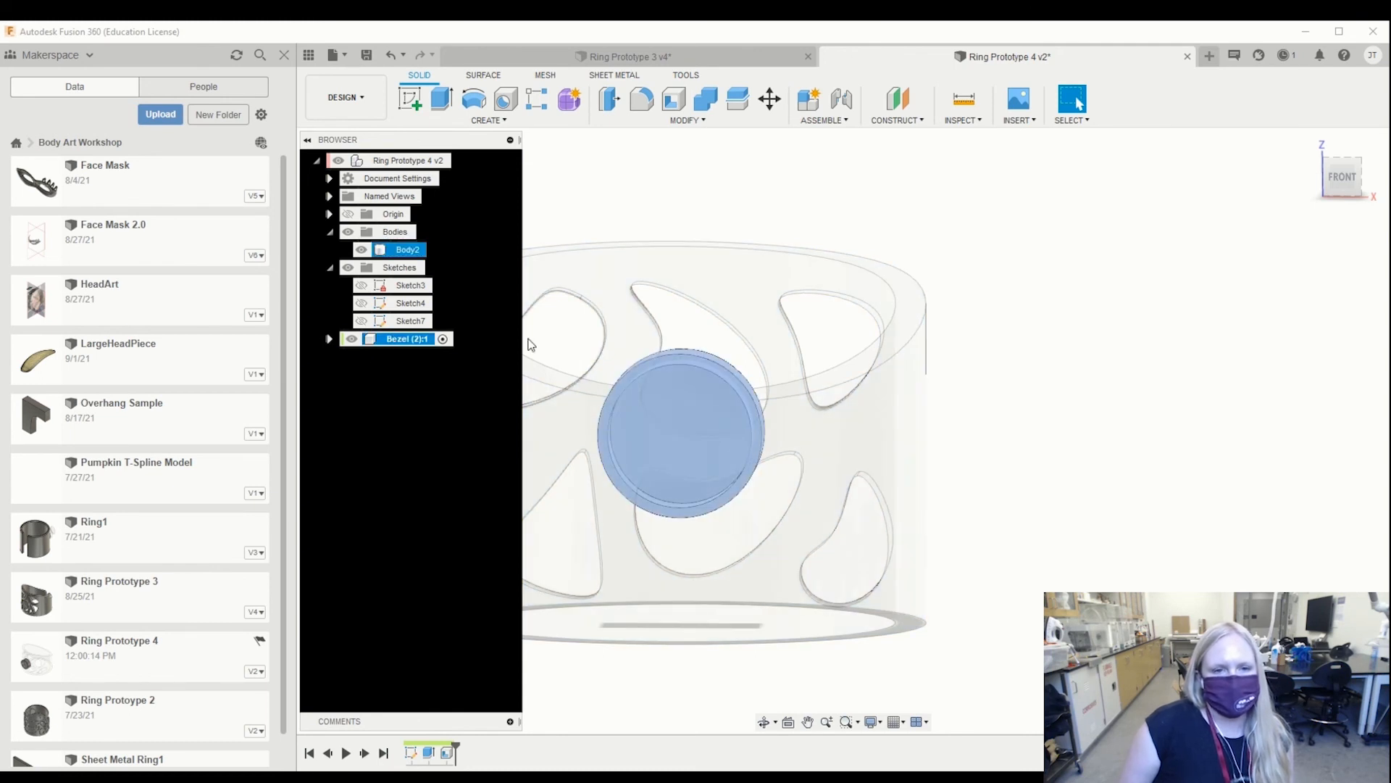
middle_click_drag(926, 457, 819, 467, "shift")
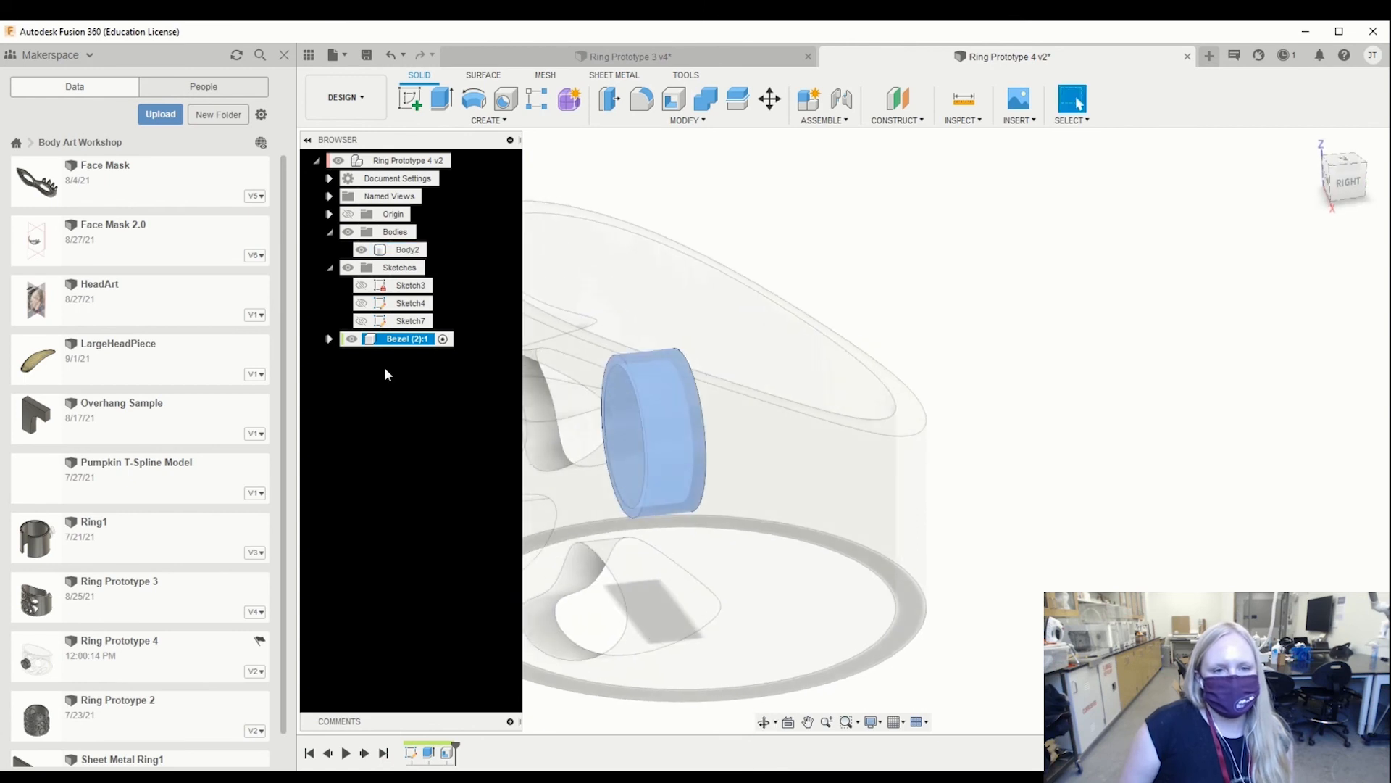
left_click(329, 338)
left_click(329, 340)
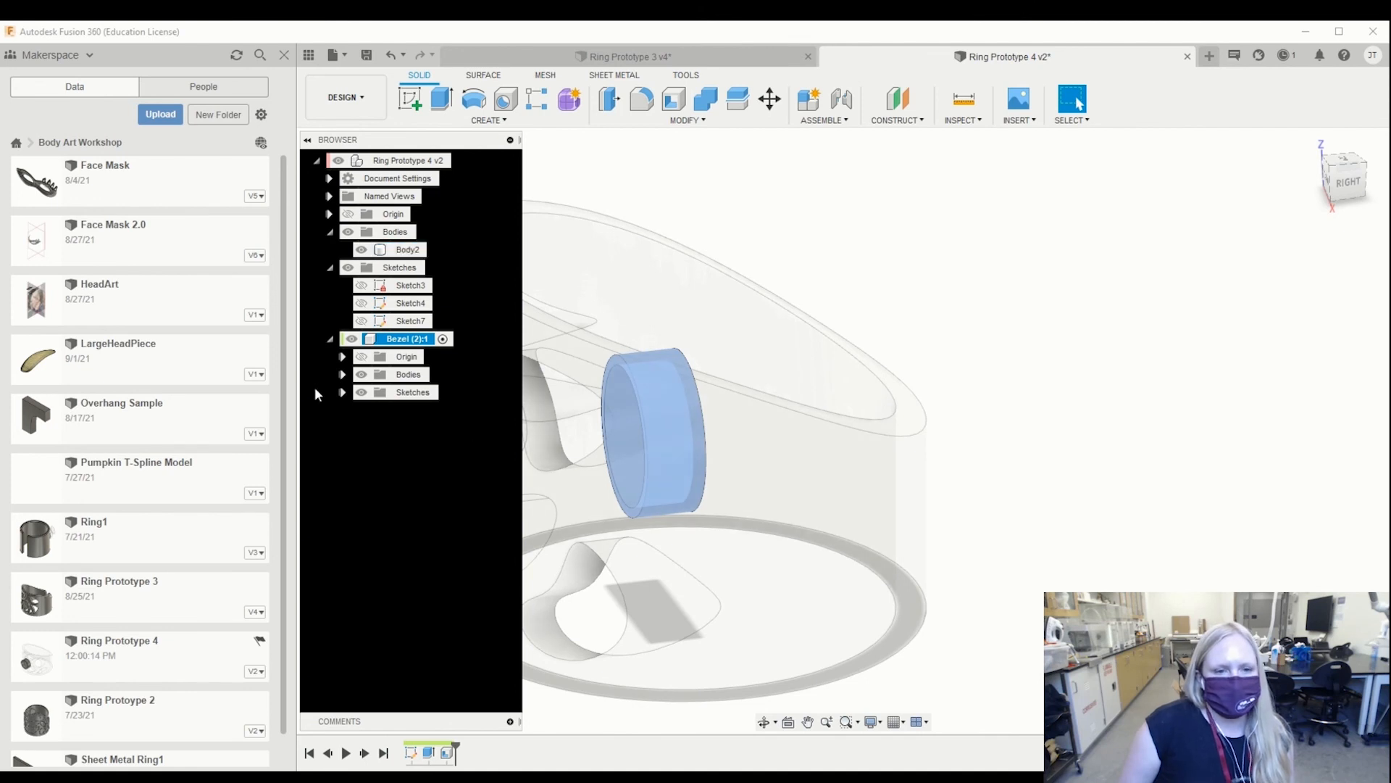
left_click(1008, 337)
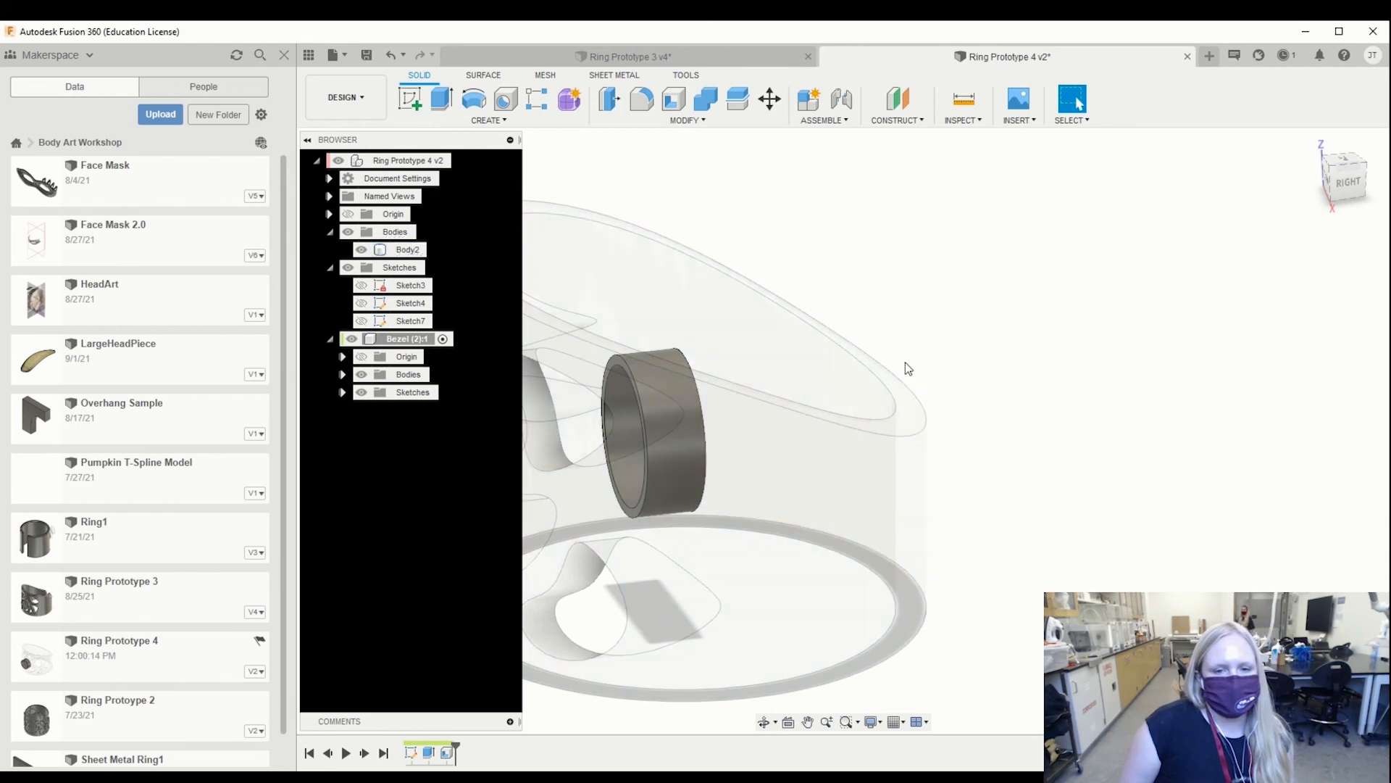
middle_click_drag(777, 466, 682, 484, "shift")
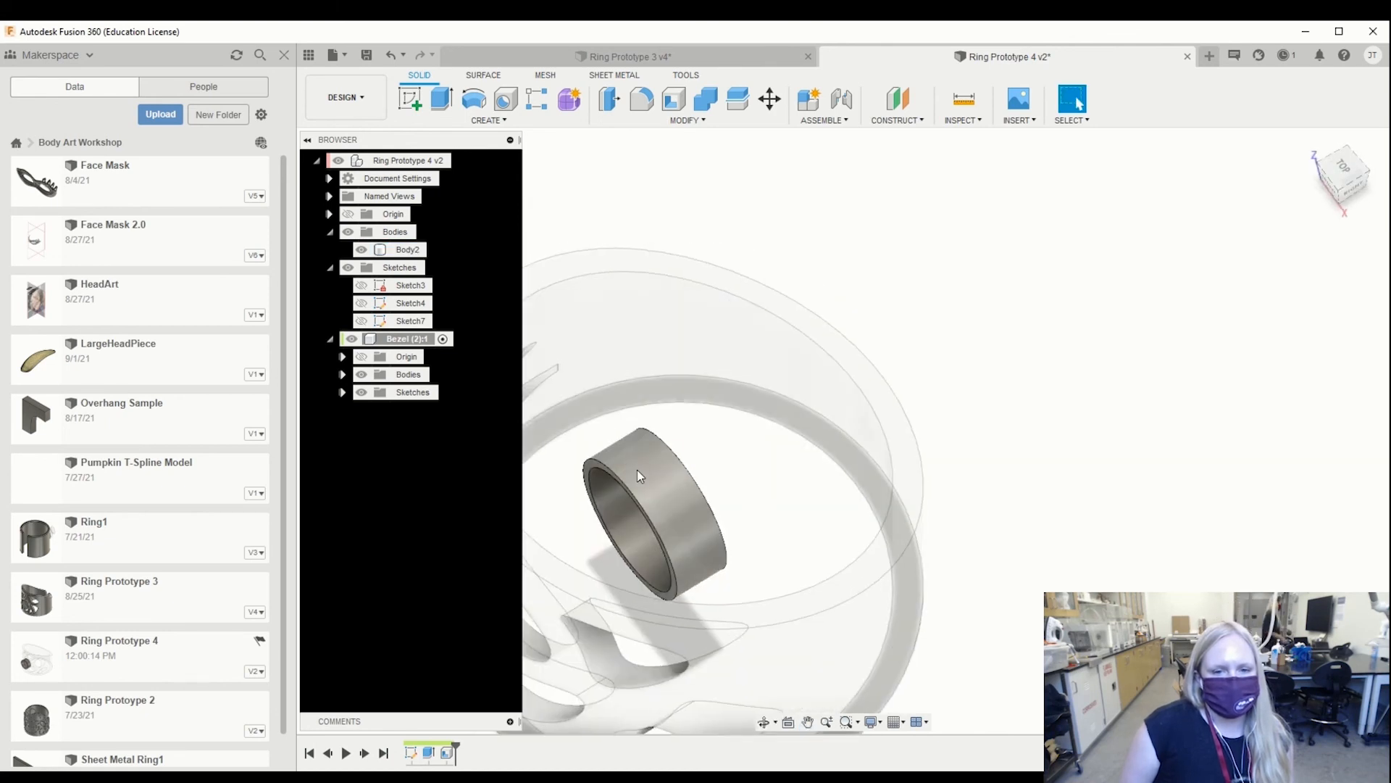
left_click(670, 526)
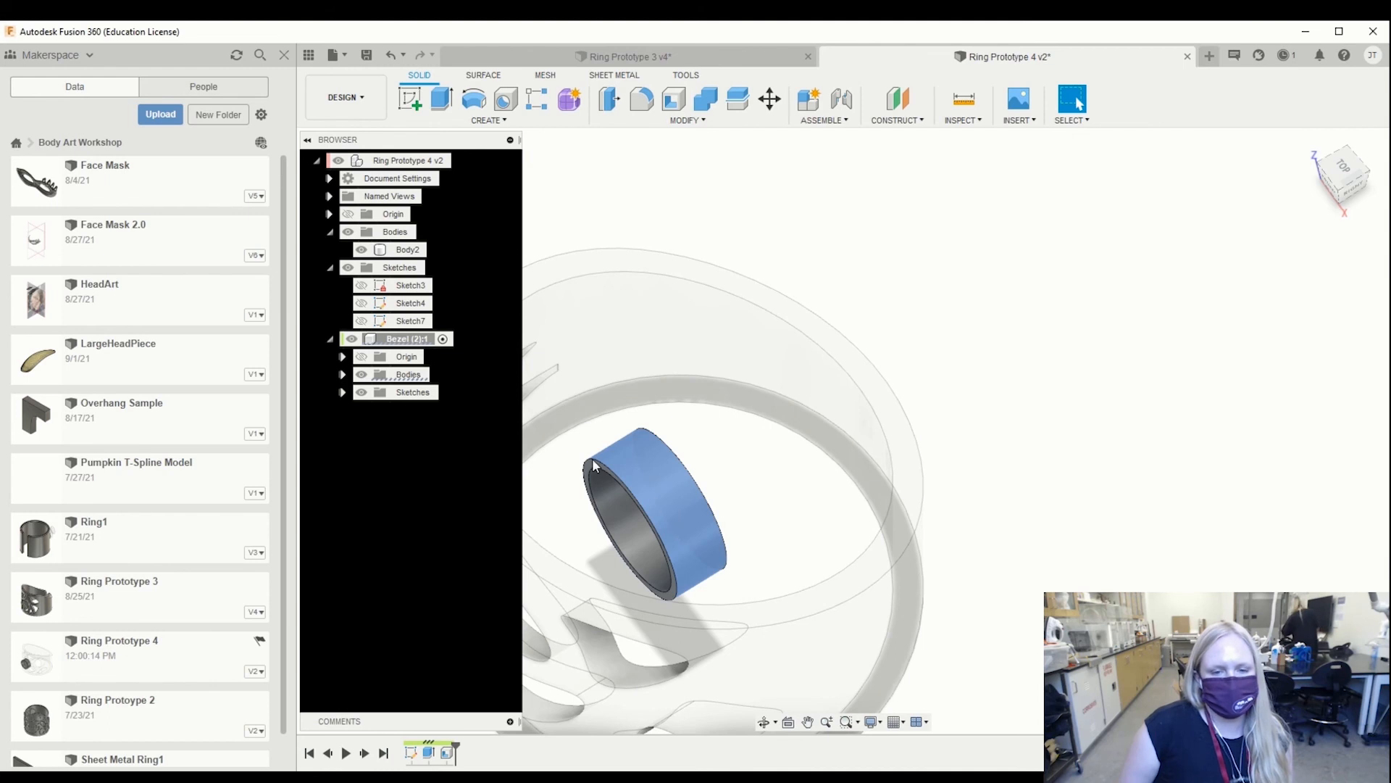
middle_click_drag(766, 467, 752, 434, "shift")
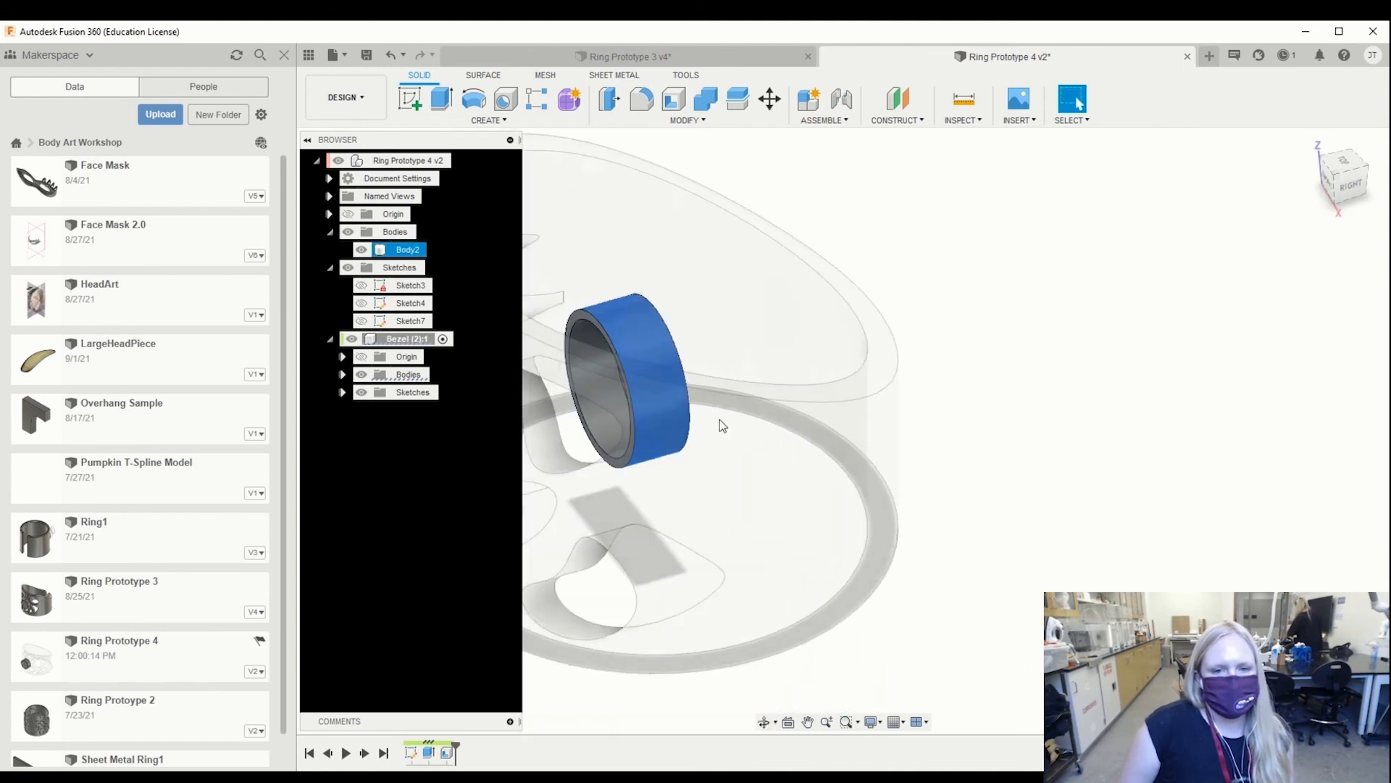
key("Escape")
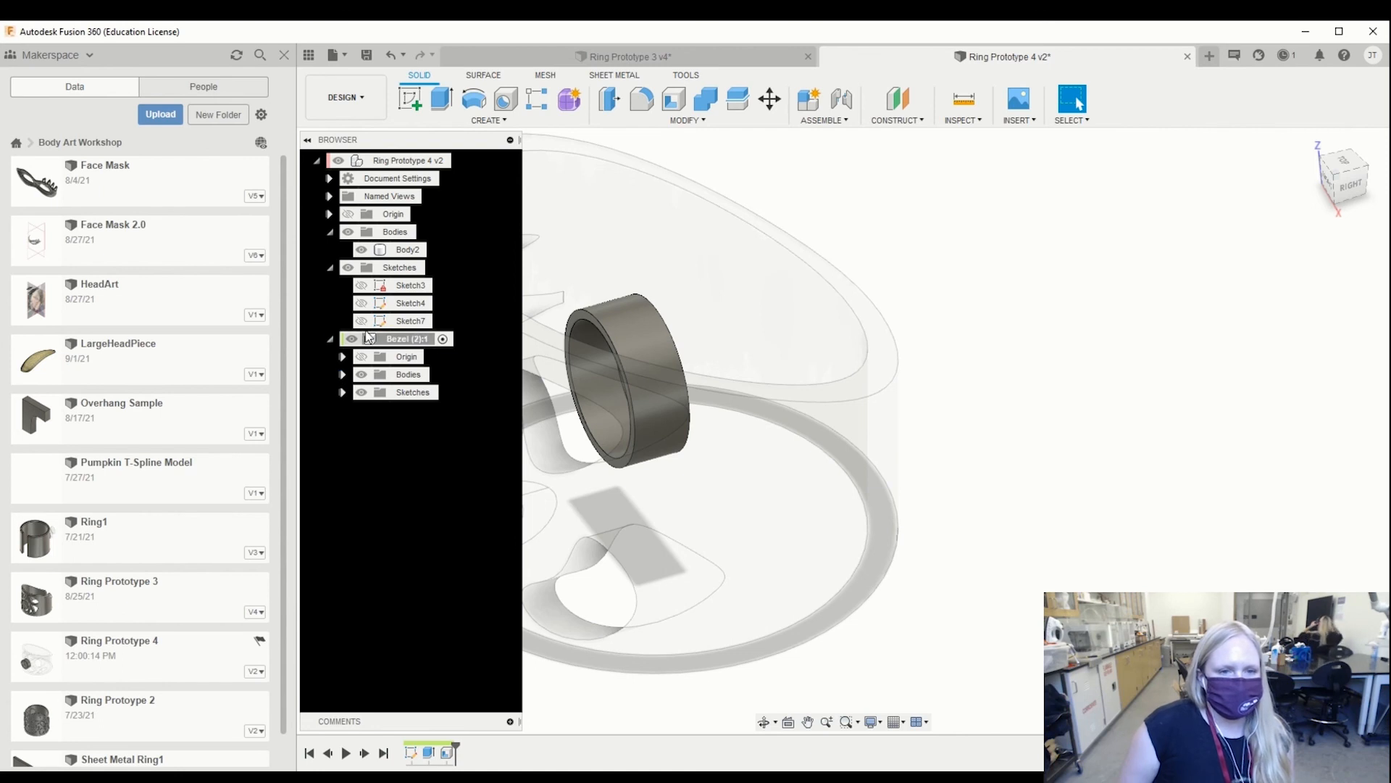
Step: Select the body inside the Bezel component and open Move/Copy for it
left_click(342, 374)
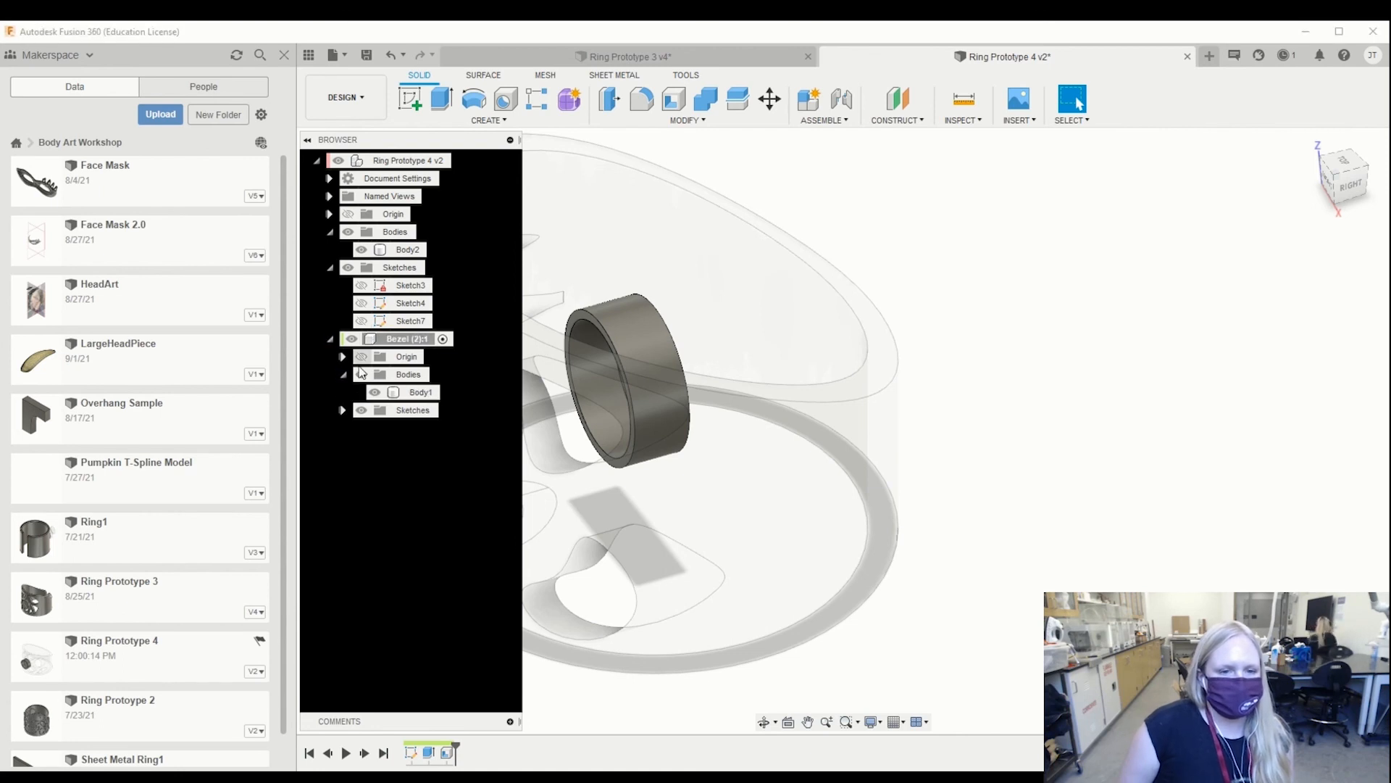
left_click(404, 397)
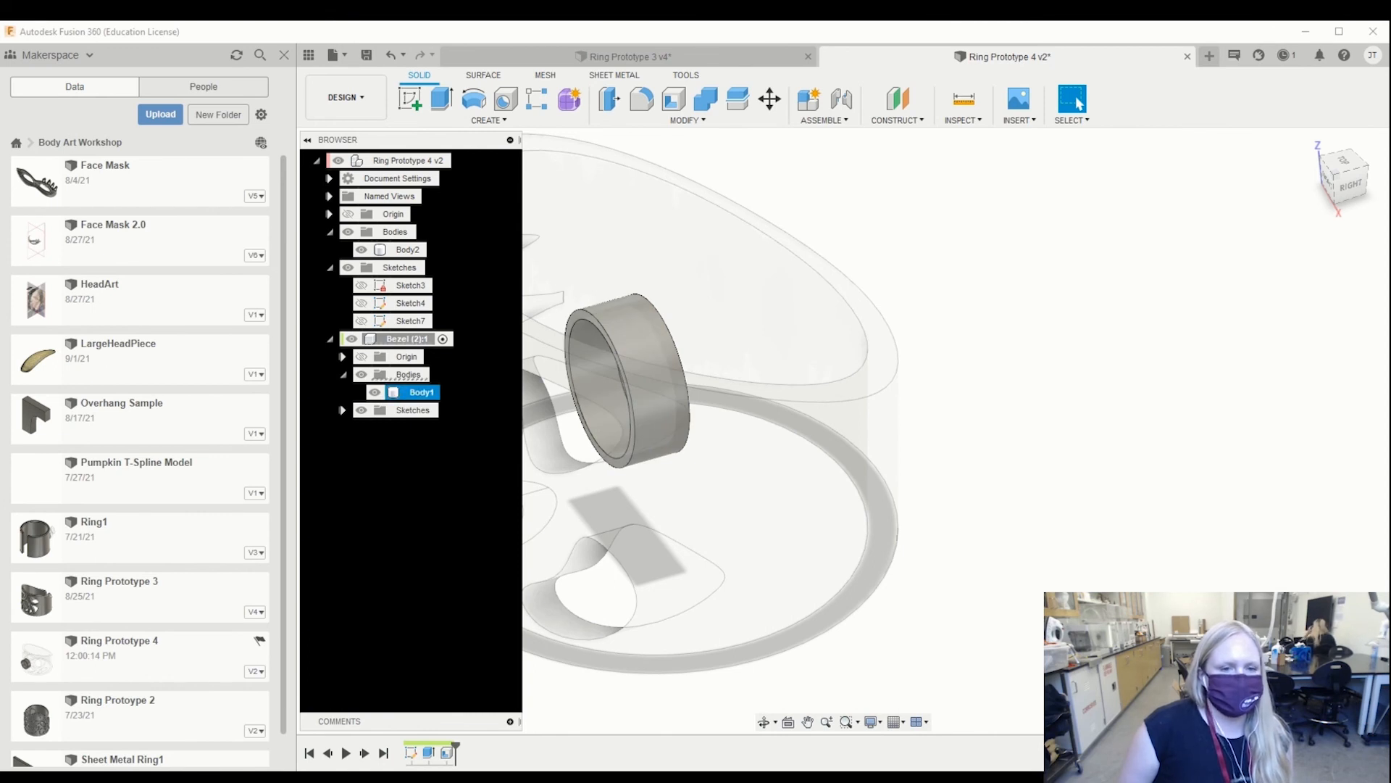
key("m")
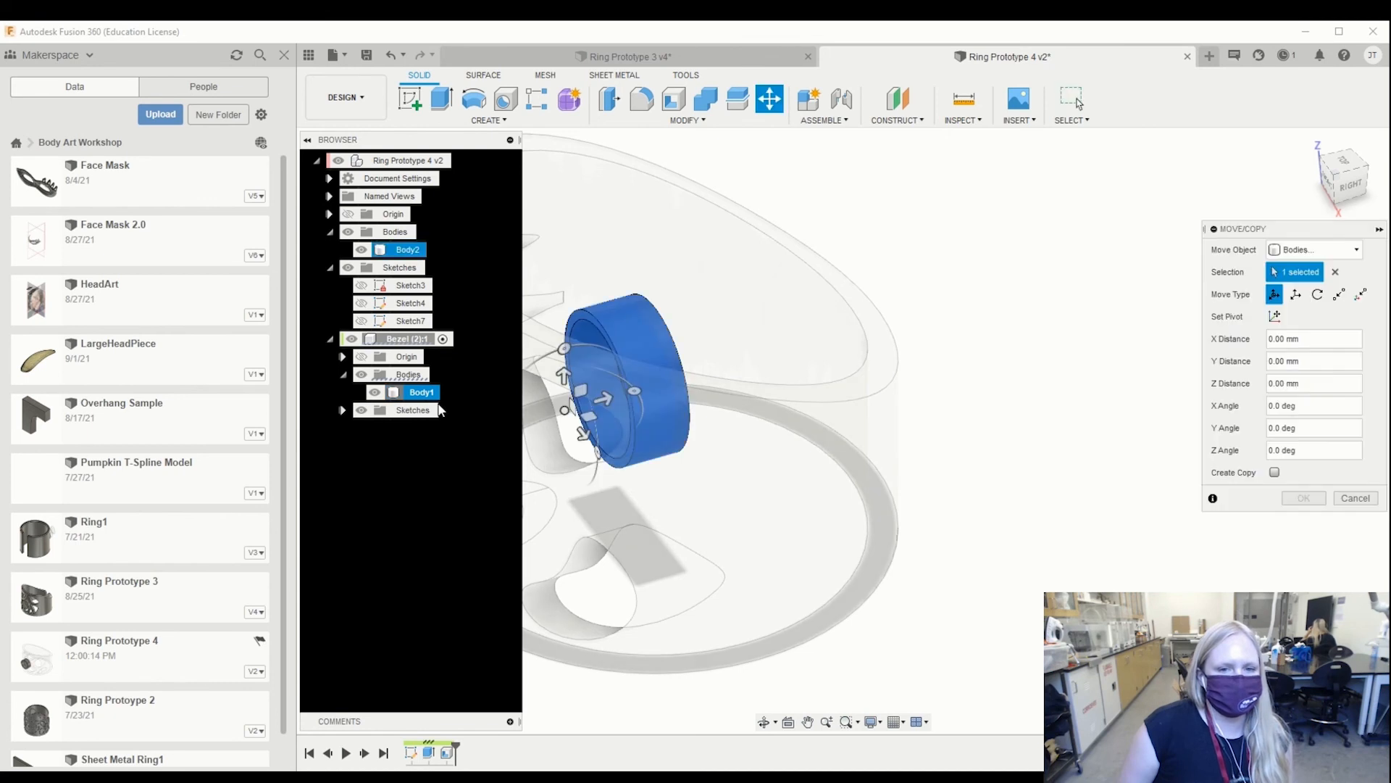
scroll(661, 435, "up", 1)
middle_click_drag(659, 429, 628, 423, "shift")
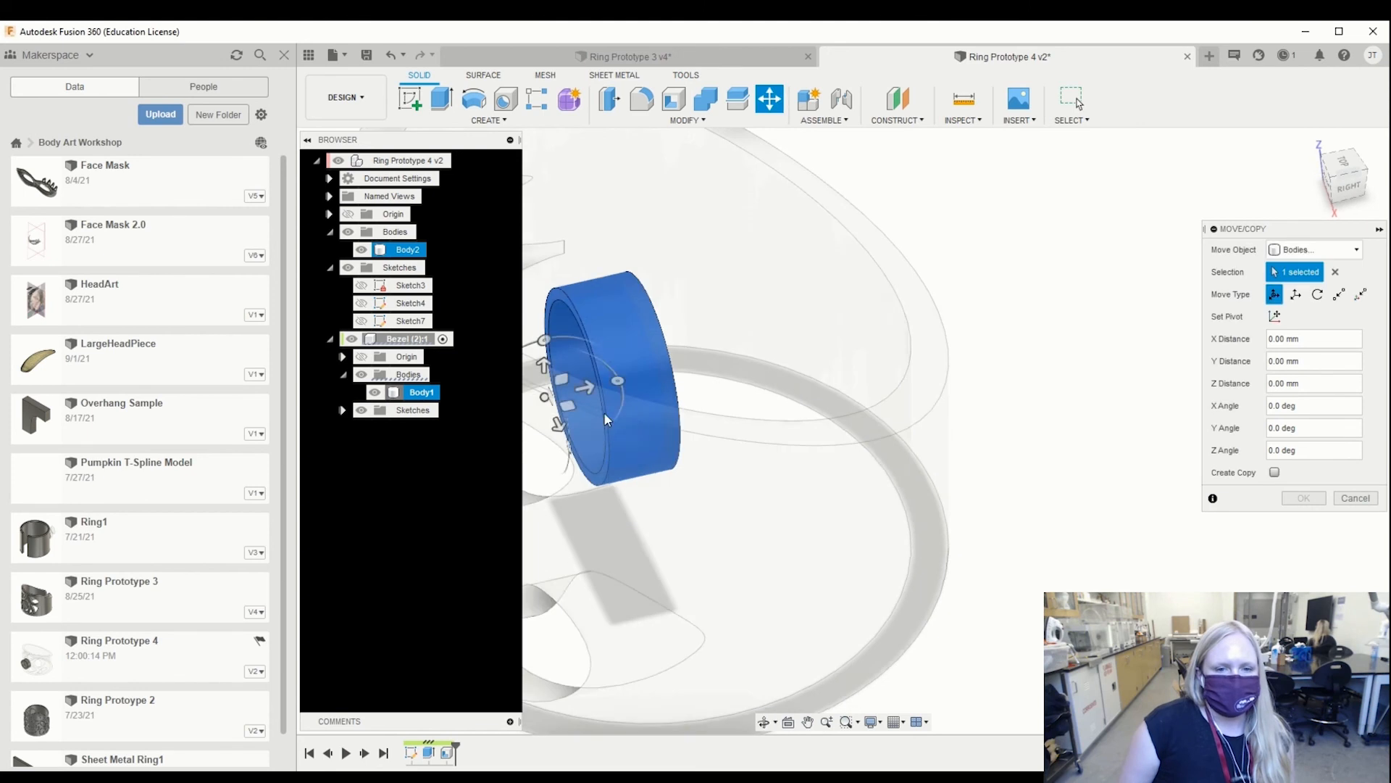
middle_click_drag(575, 349, 649, 375)
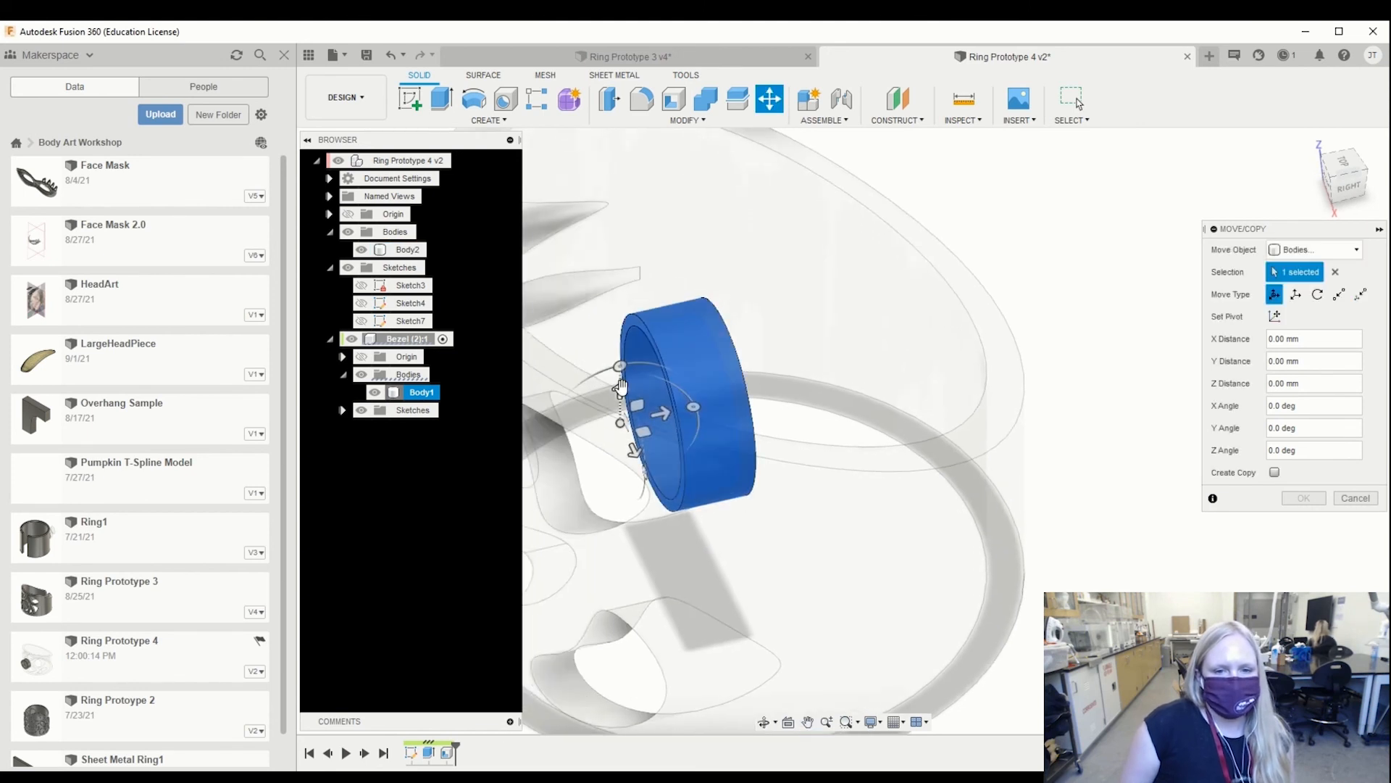
Step: Try shifting the bezel body along Y and rotating it 10 degrees about Z, and undo the trial
left_click_drag(619, 392, 605, 443)
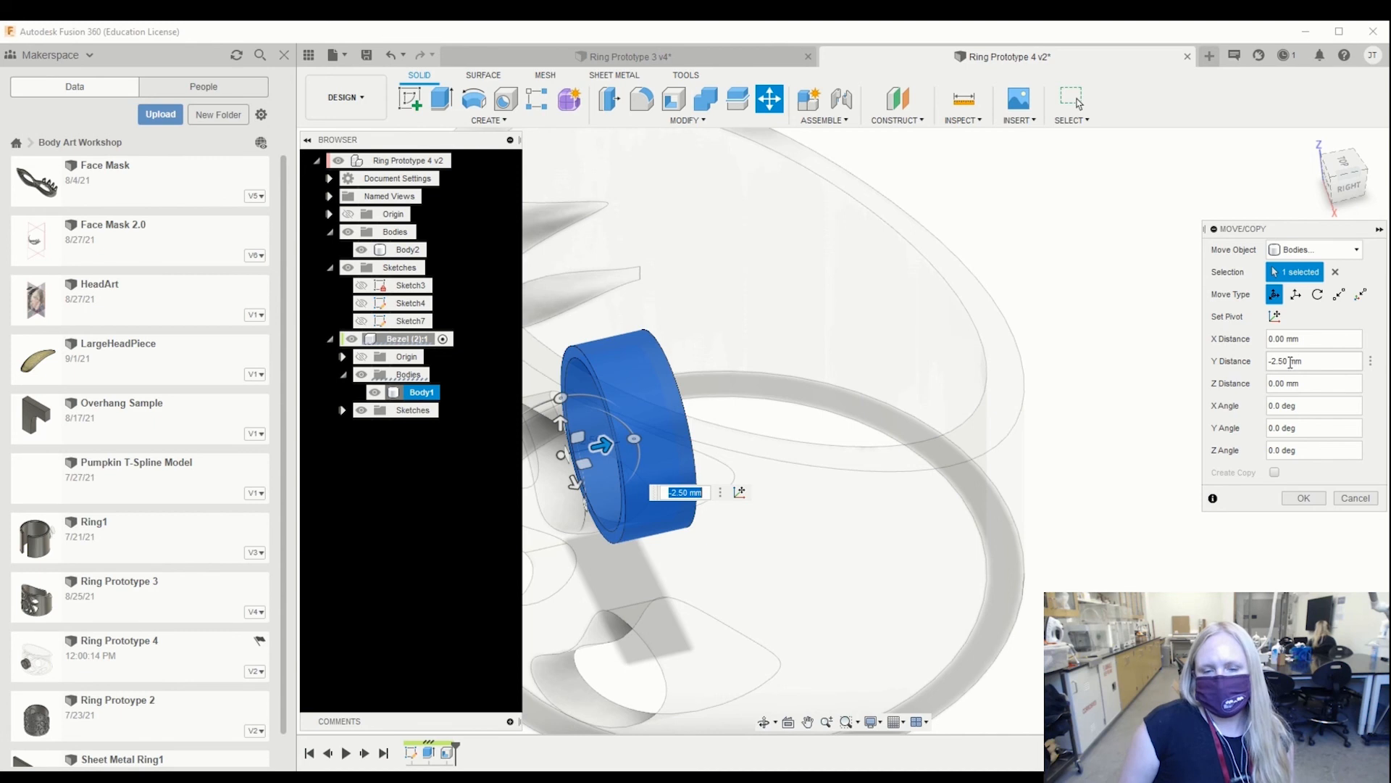
left_click_drag(601, 445, 638, 433)
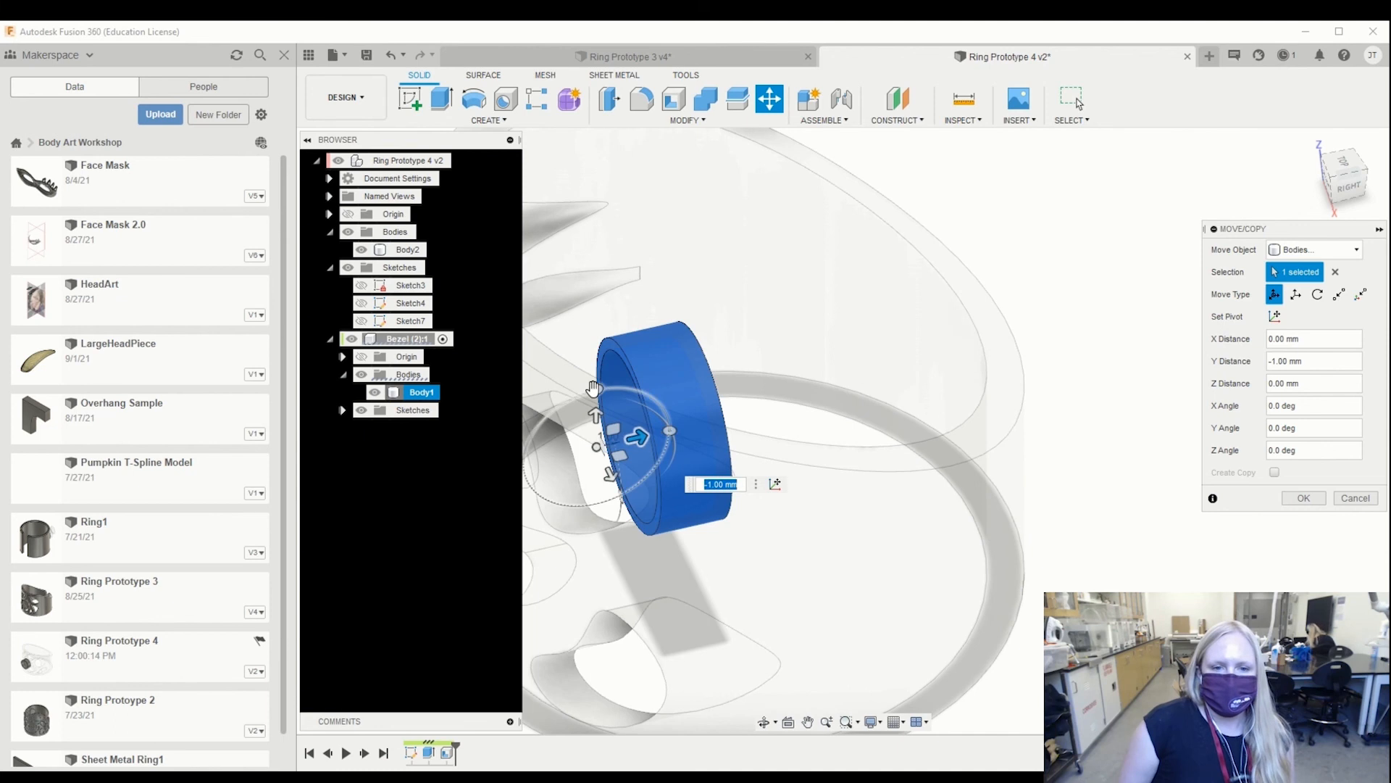
mouse_move(592, 390)
left_mouse_down()
mouse_move(619, 387)
mouse_move(594, 382)
mouse_move(513, 420)
mouse_move(596, 391)
left_mouse_up()
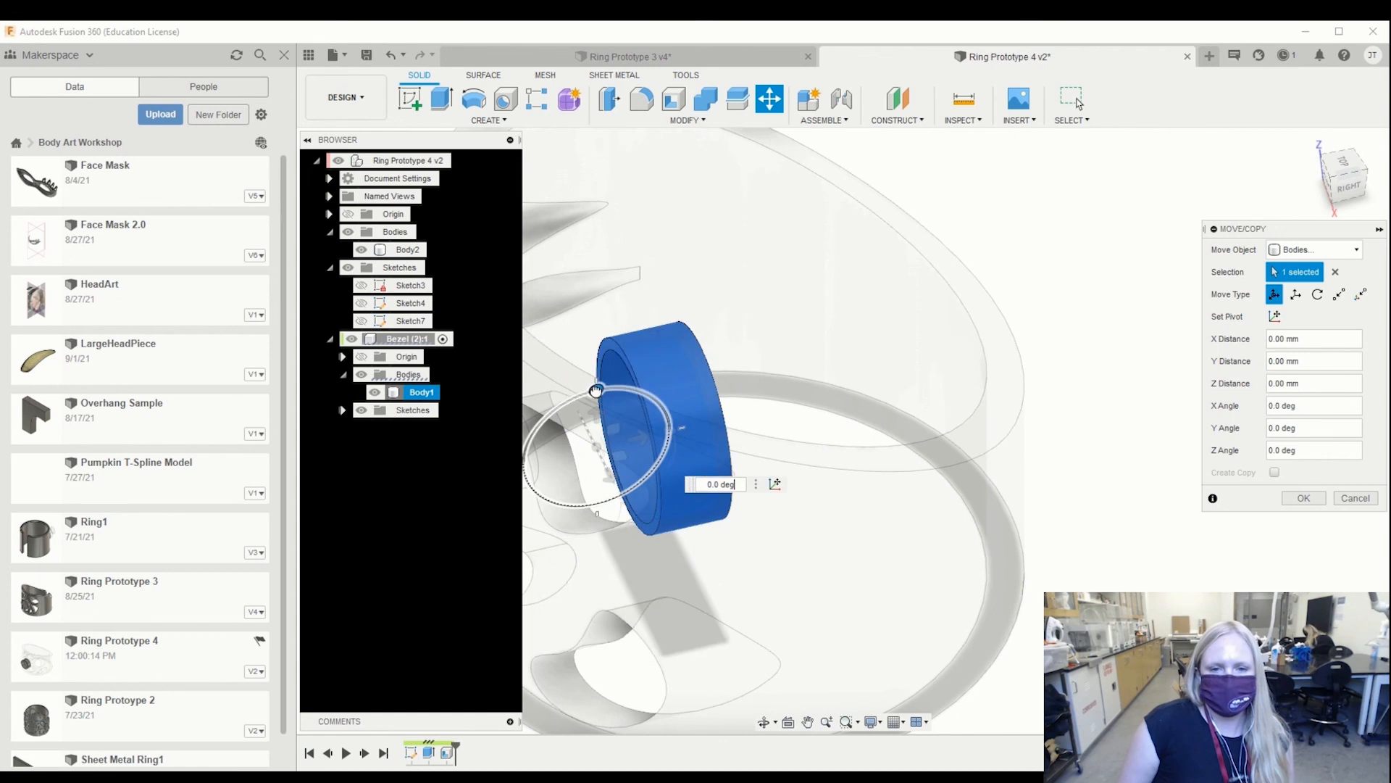
left_click_drag(670, 438, 703, 428)
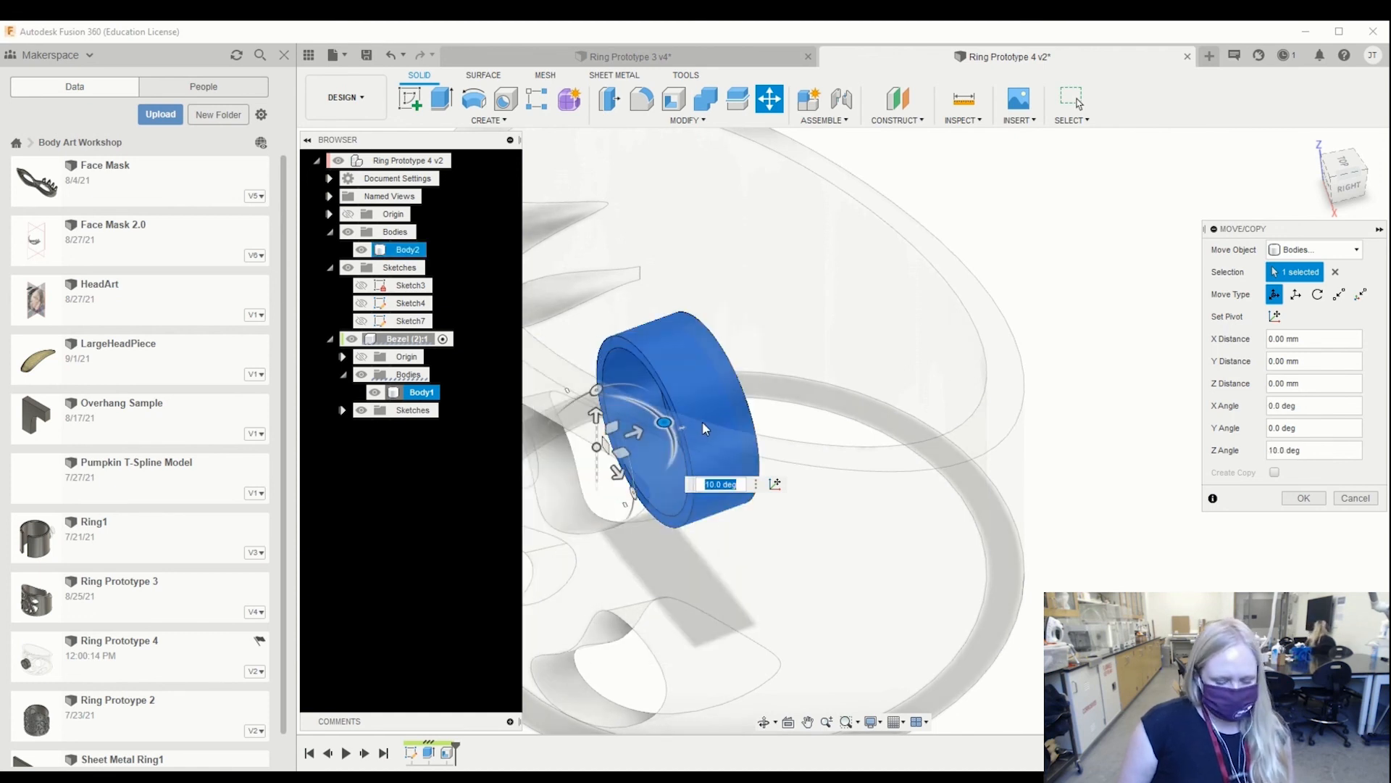
key("ctrl+z")
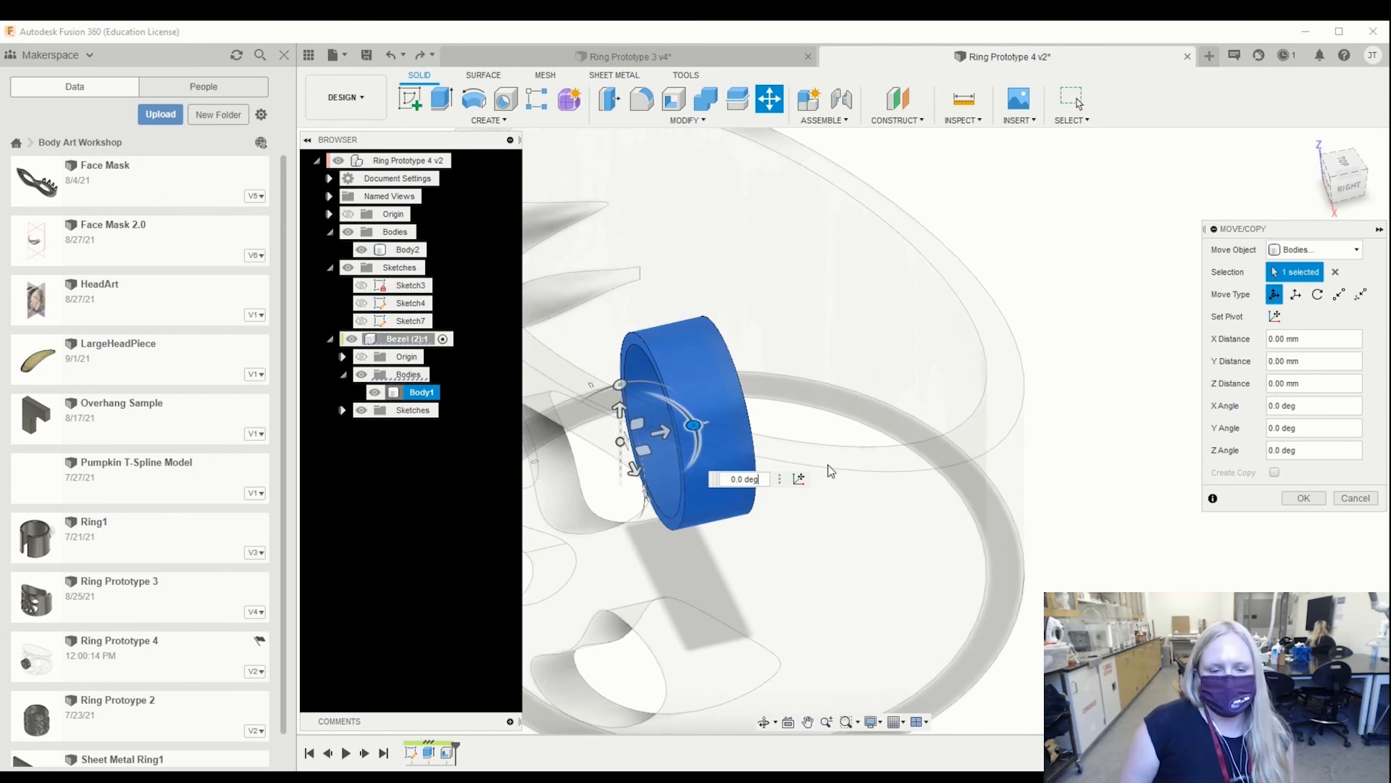
Step: Move the bezel body -11 mm along Y to the ring's front wall and compare their positions from above
middle_click_drag(831, 433, 818, 416, "shift")
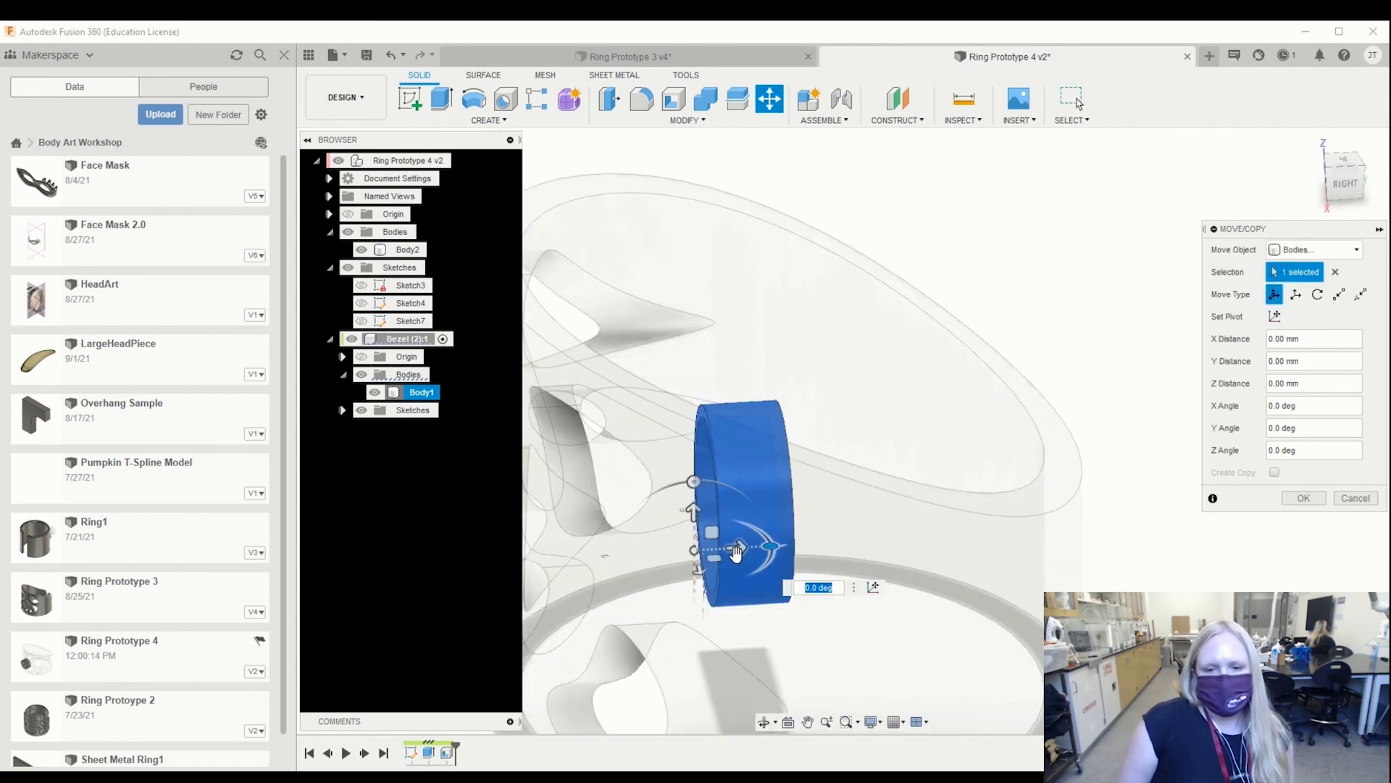
left_click_drag(740, 548, 461, 558)
middle_click_drag(538, 515, 649, 513, "shift")
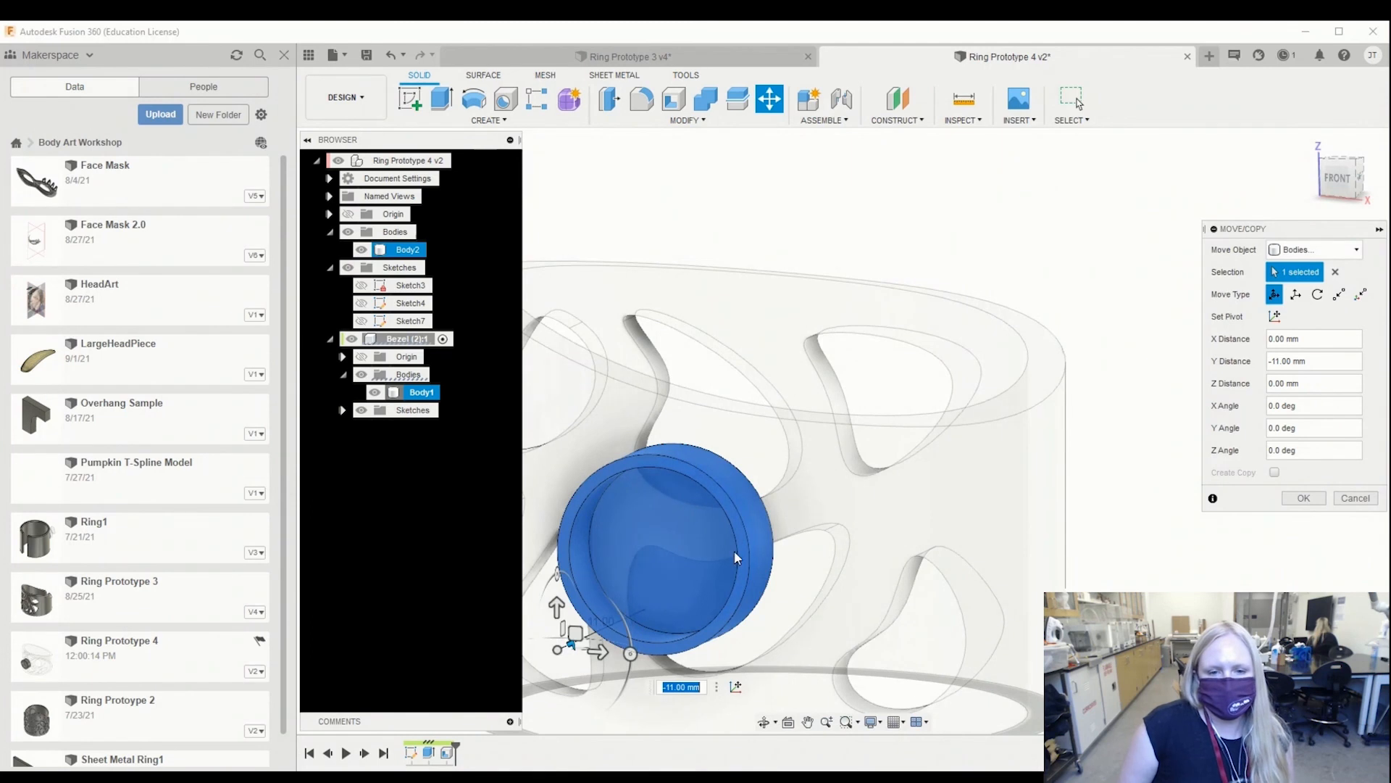
middle_click_drag(845, 515, 754, 513, "shift")
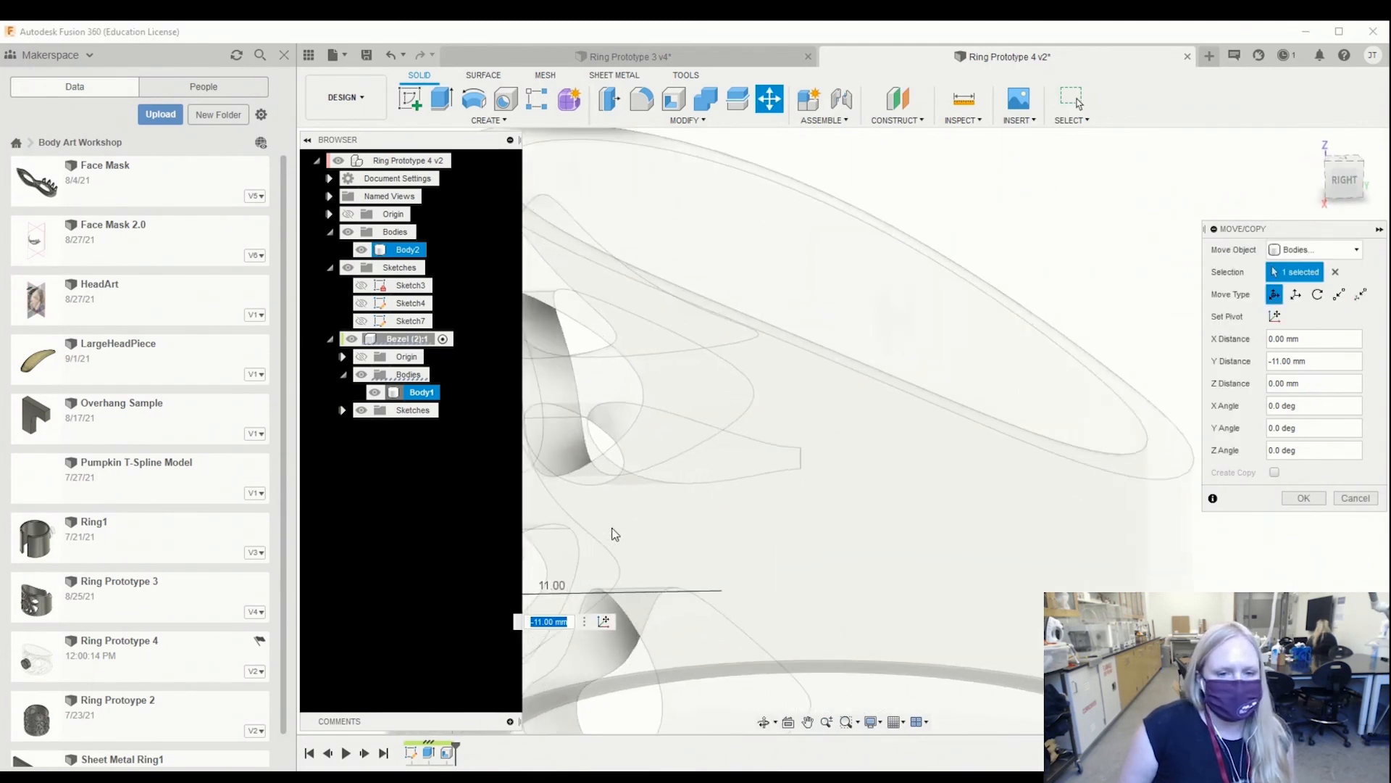
middle_click_drag(521, 495, 742, 507)
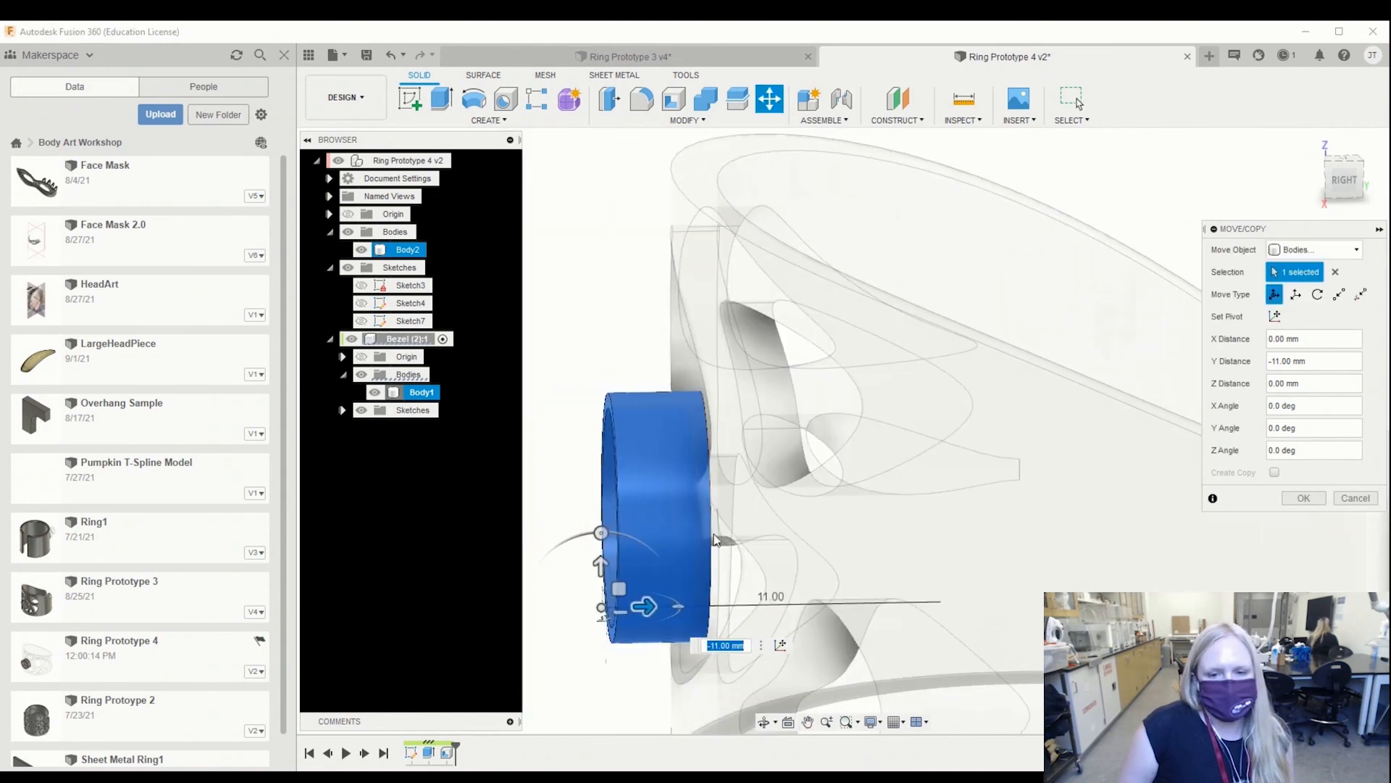
middle_click_drag(714, 485, 700, 596, "shift")
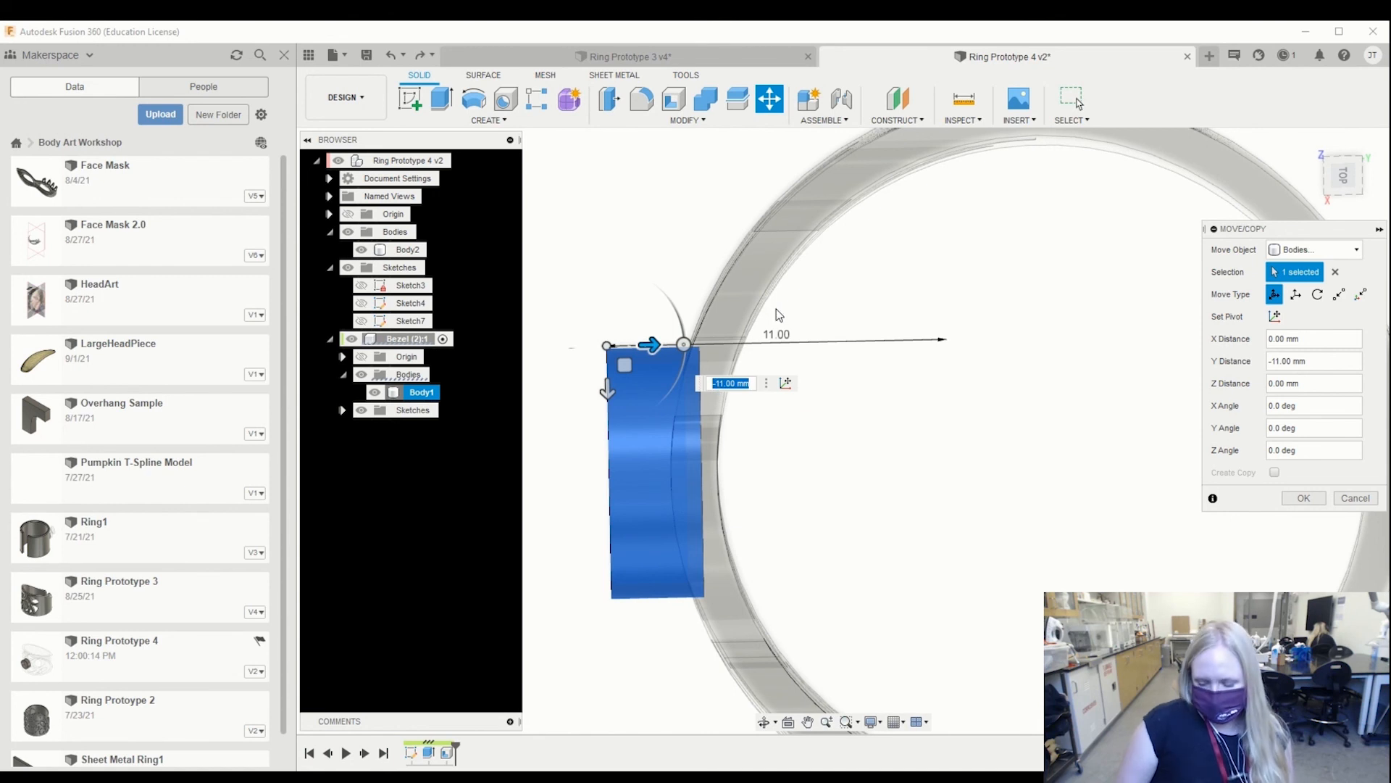
Step: Adjust the bezel body's Y distance, trying -11.5 mm and settling on -11.25 mm, so its back edge meets the ring wall
type("-")
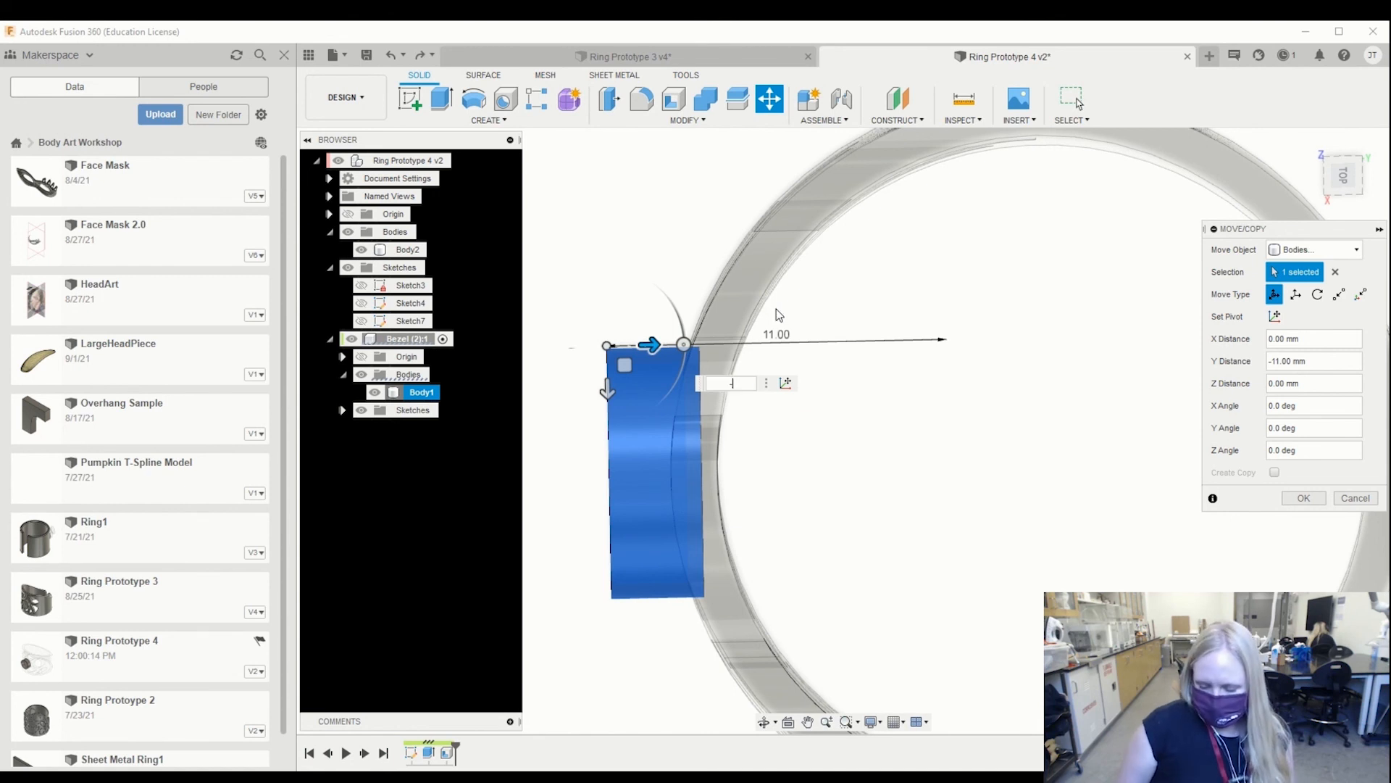
type("11.5")
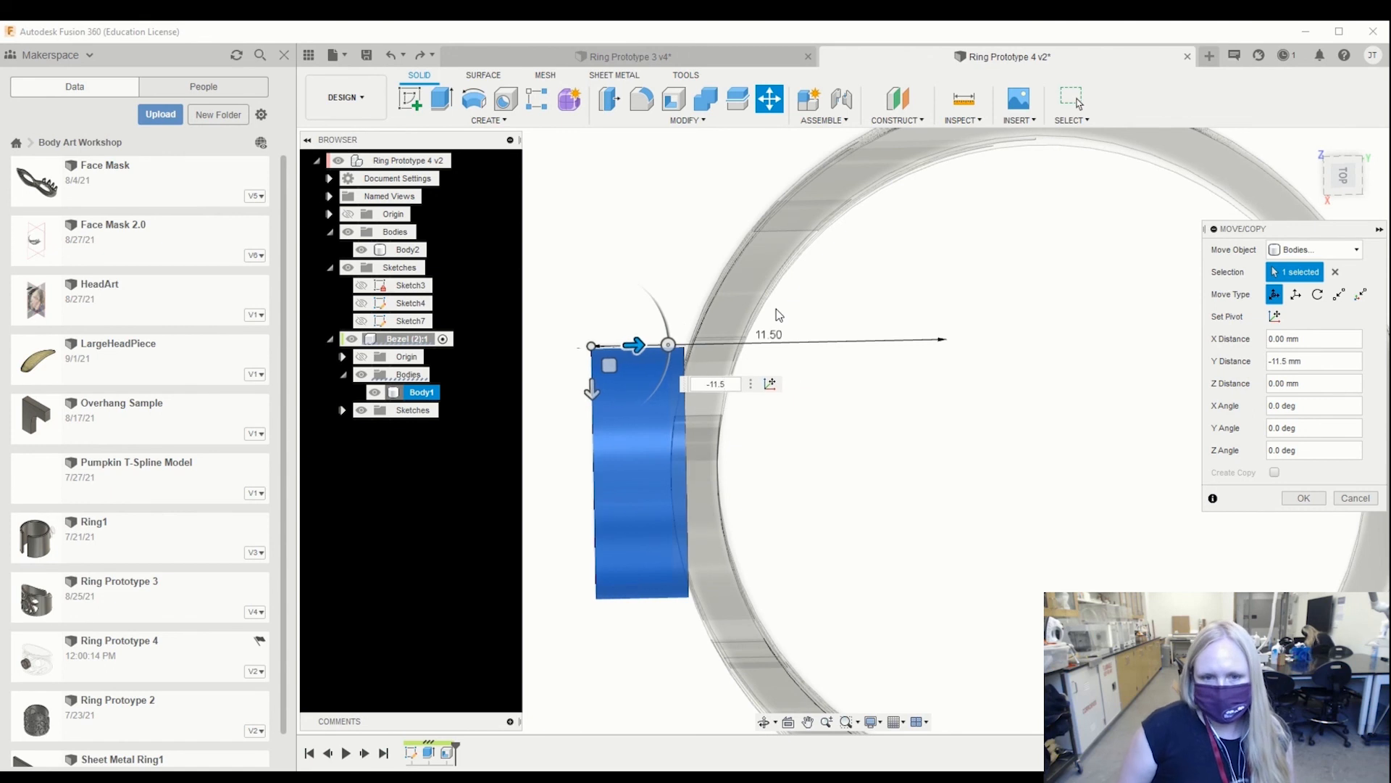
scroll(716, 419, "up", 2)
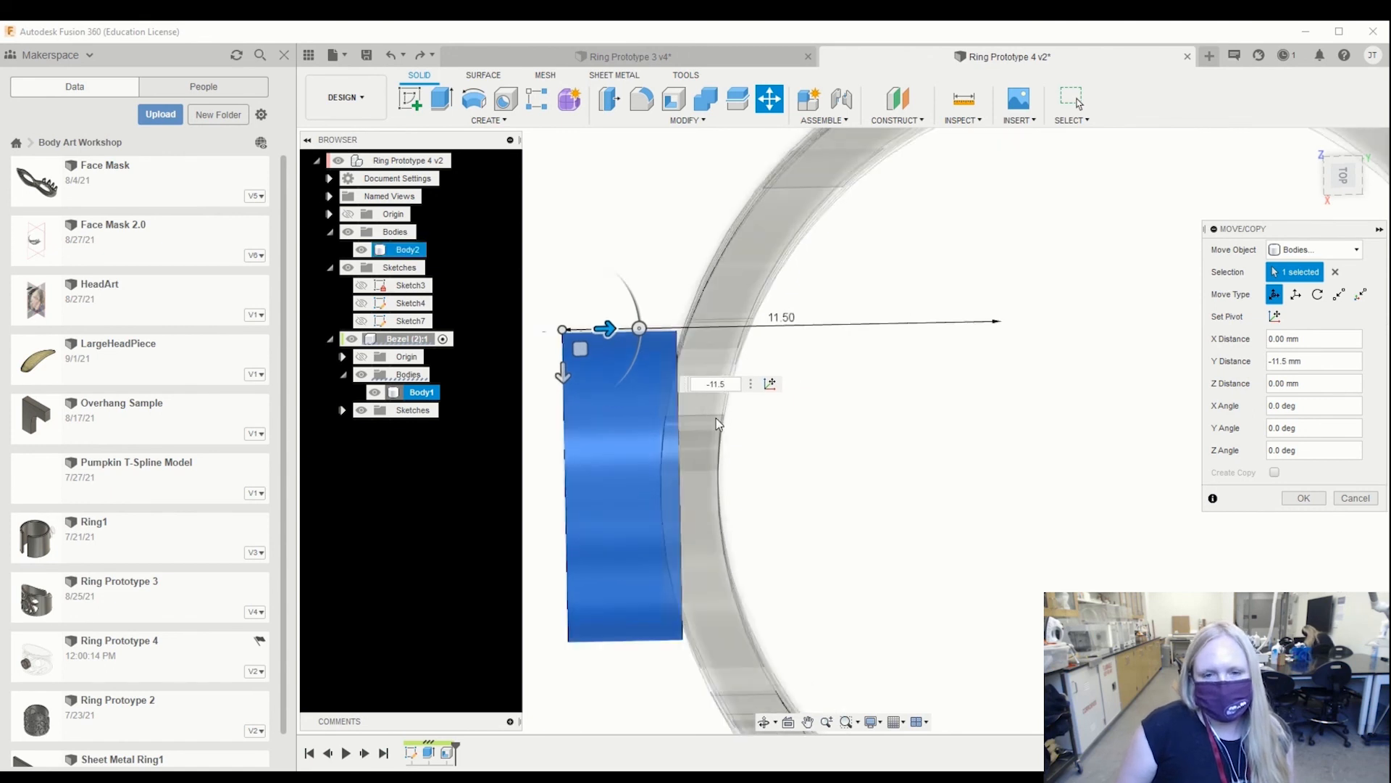
scroll(716, 420, "up", 1)
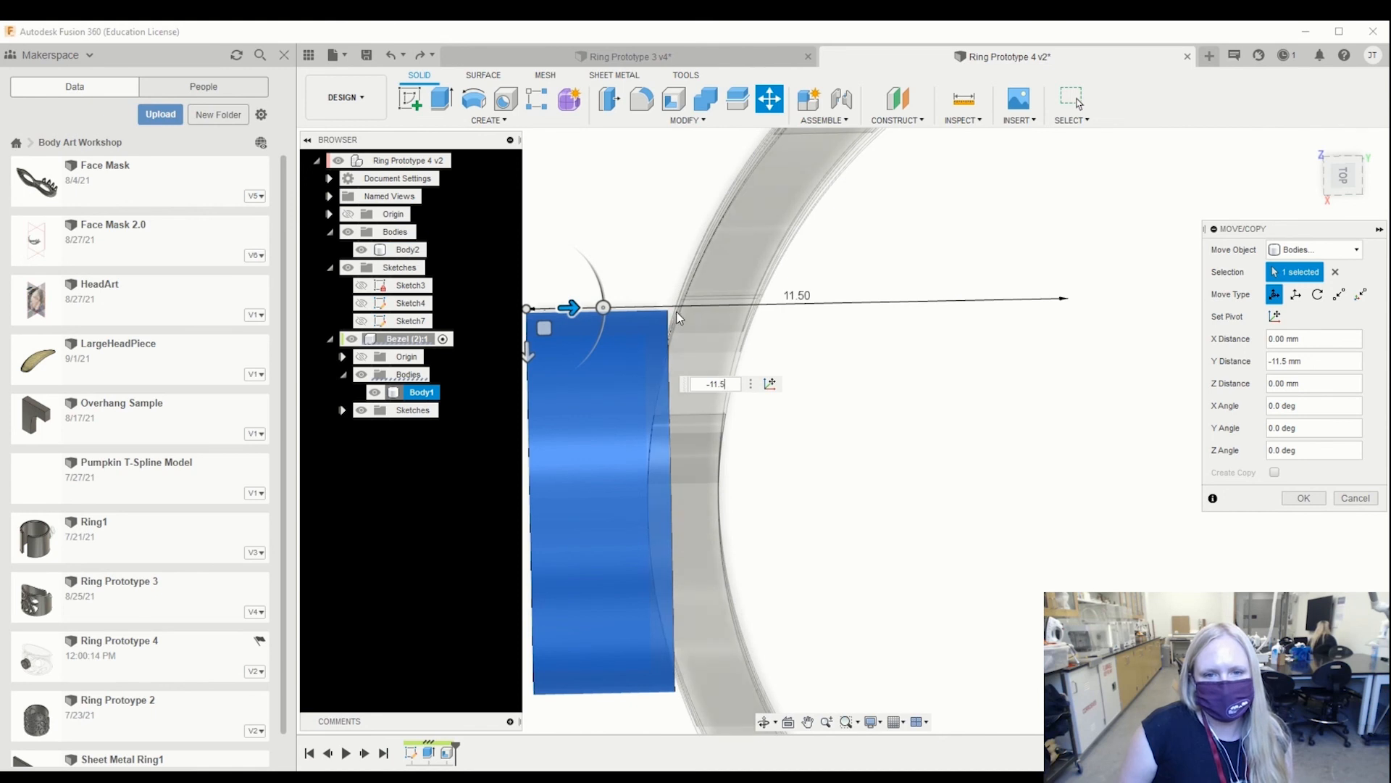
key("BackSpace")
key("BackSpace")
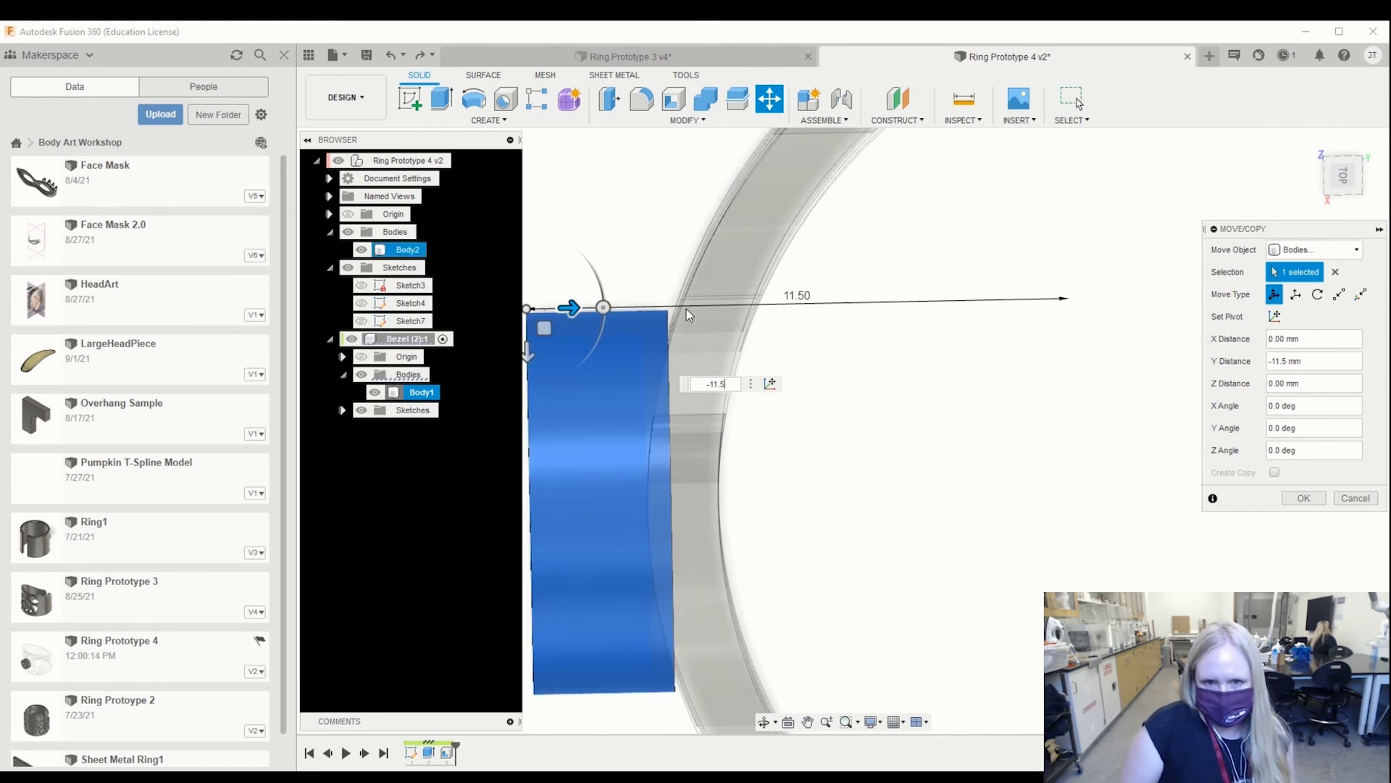
type(".25")
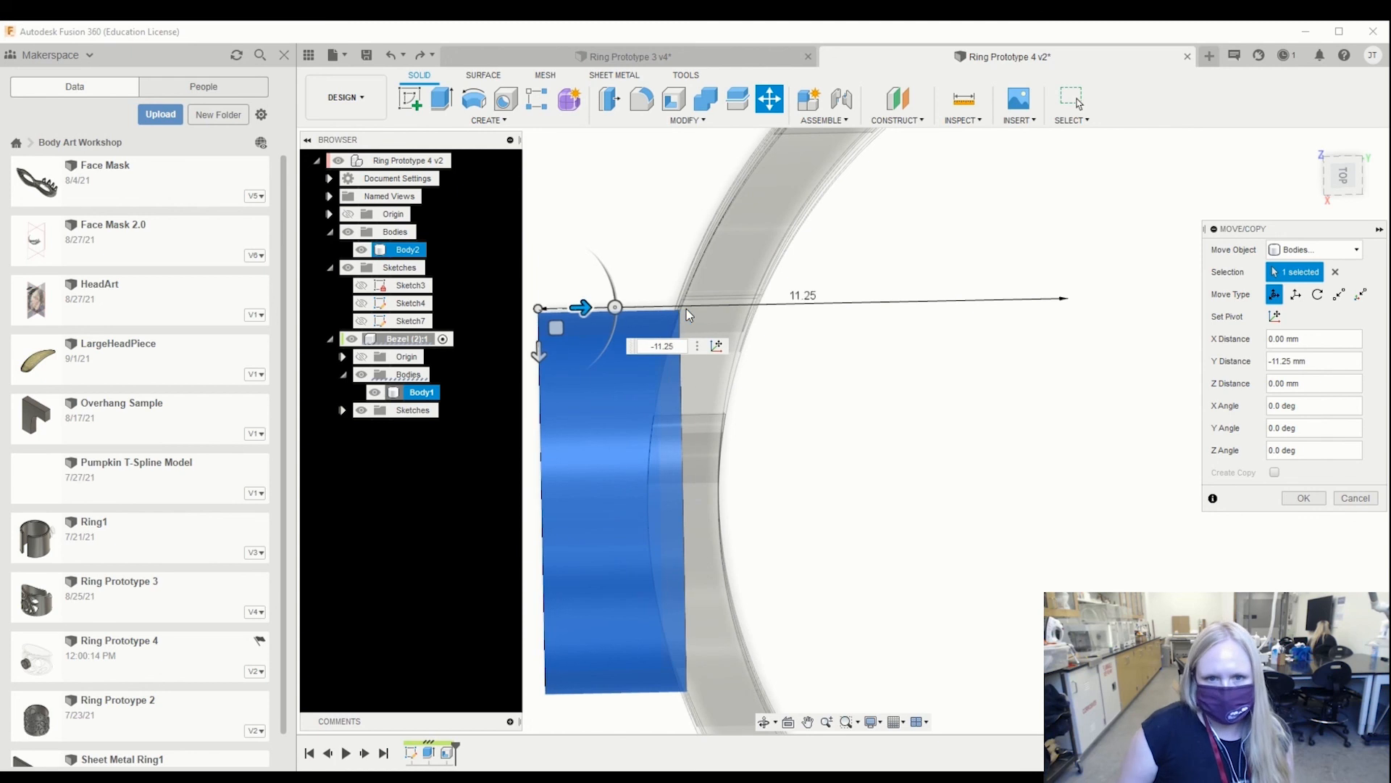
Step: Raise the bezel body 2 mm along Z between the upper and lower cutouts and apply the move
middle_click_drag(654, 510, 1051, 363, "shift")
middle_click_drag(916, 305, 596, 345)
middle_click_drag(815, 394, 863, 372, "shift")
left_click_drag(637, 467, 638, 425)
middle_click_drag(891, 372, 1047, 294, "shift")
left_click(1359, 177)
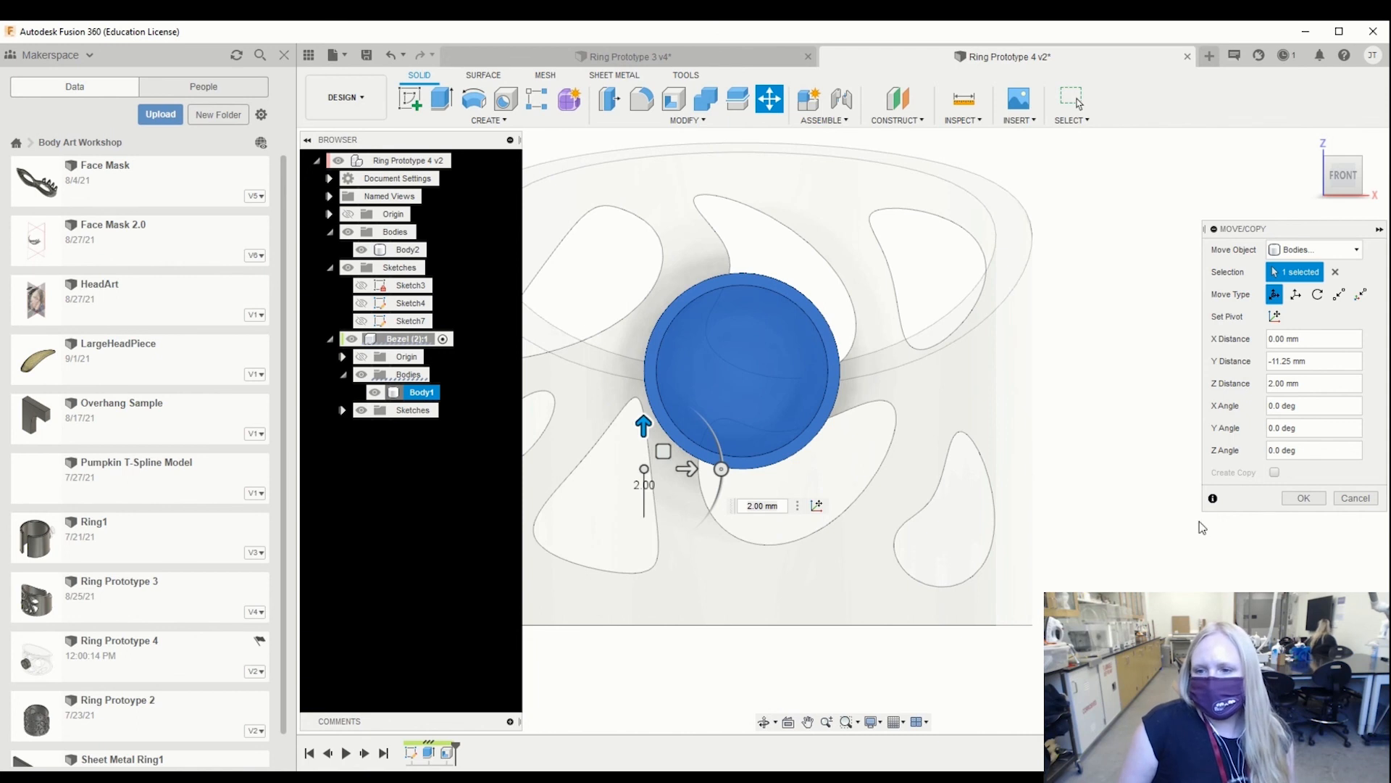
left_click(1303, 500)
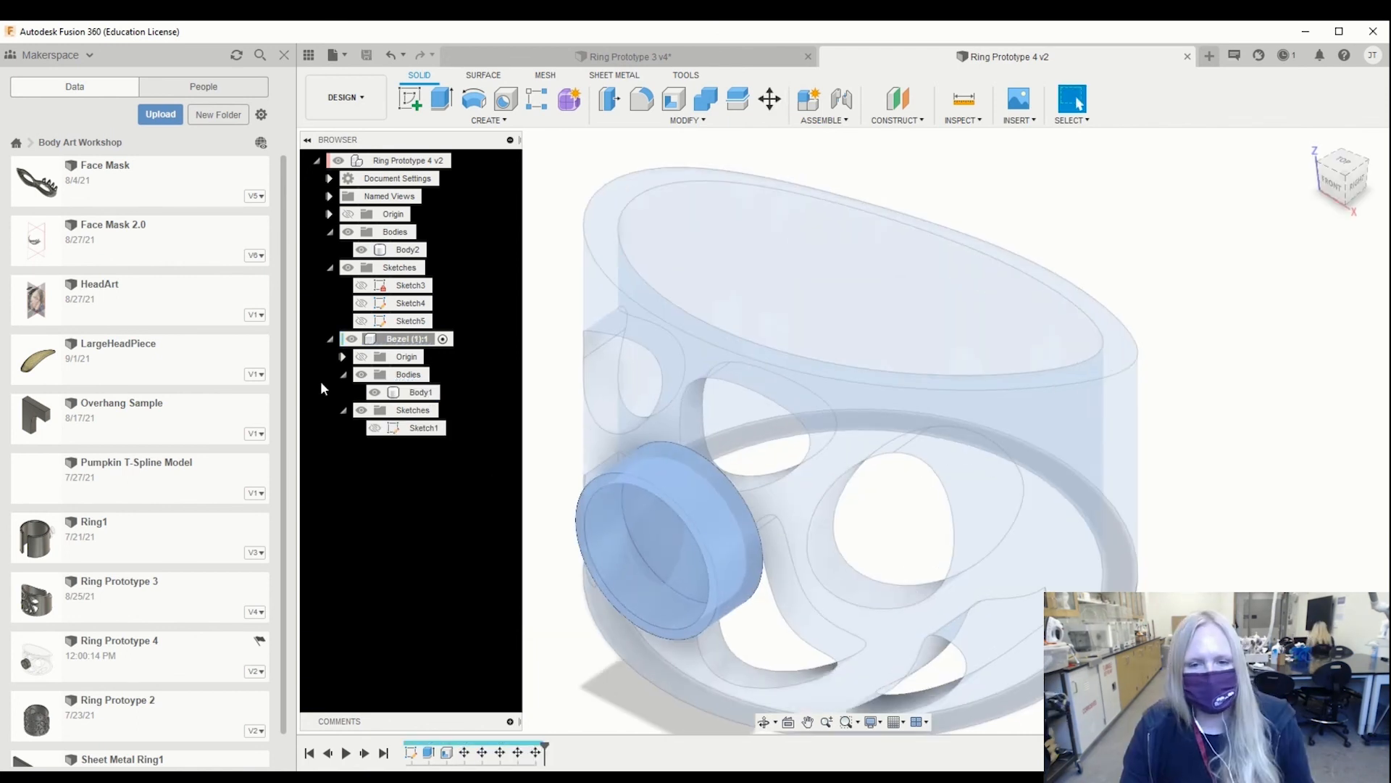
Step: Sketch a 2 mm wide by 3 mm tall rectangle across the ring's back wall on the horizontal origin plane, centred on the vertical axis, and finish the sketch
middle_click_drag(873, 471, 826, 569, "shift")
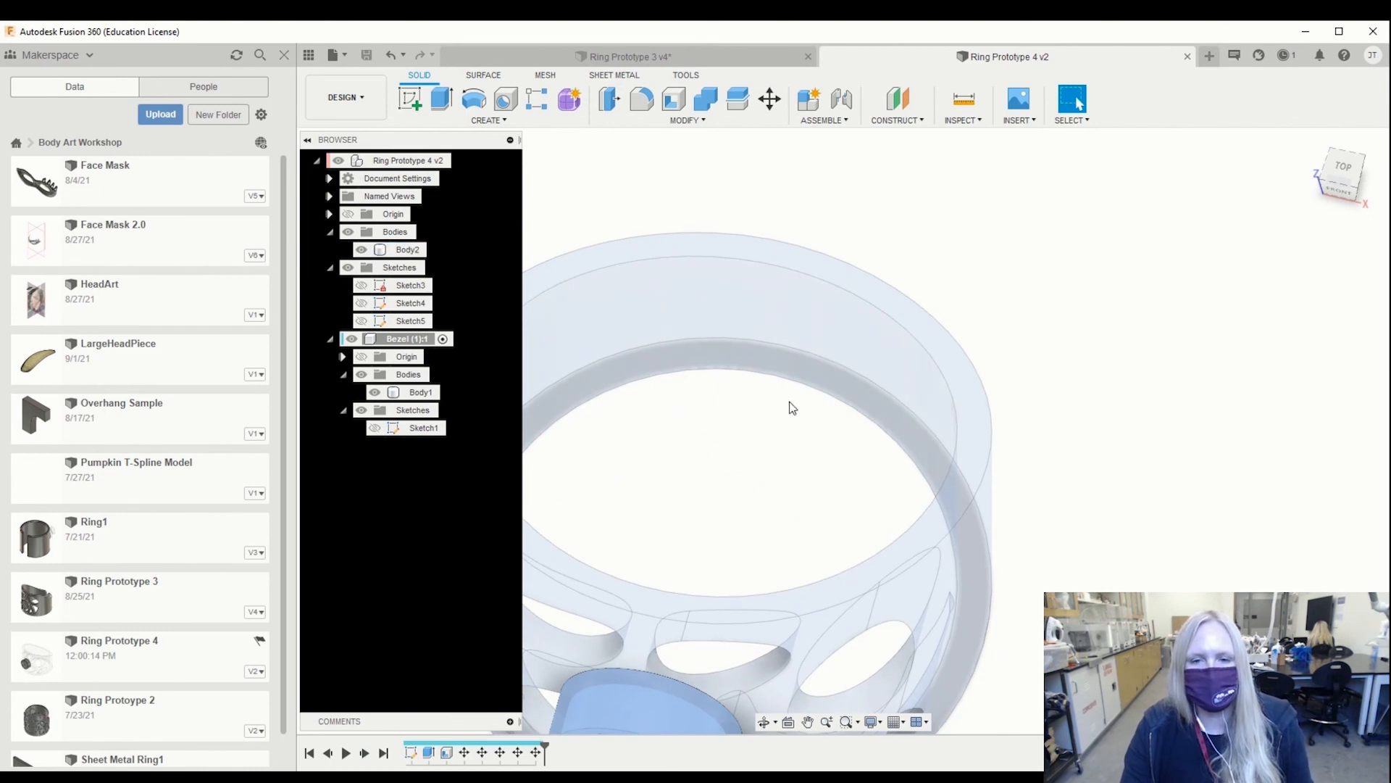
middle_click_drag(860, 428, 838, 382, "shift")
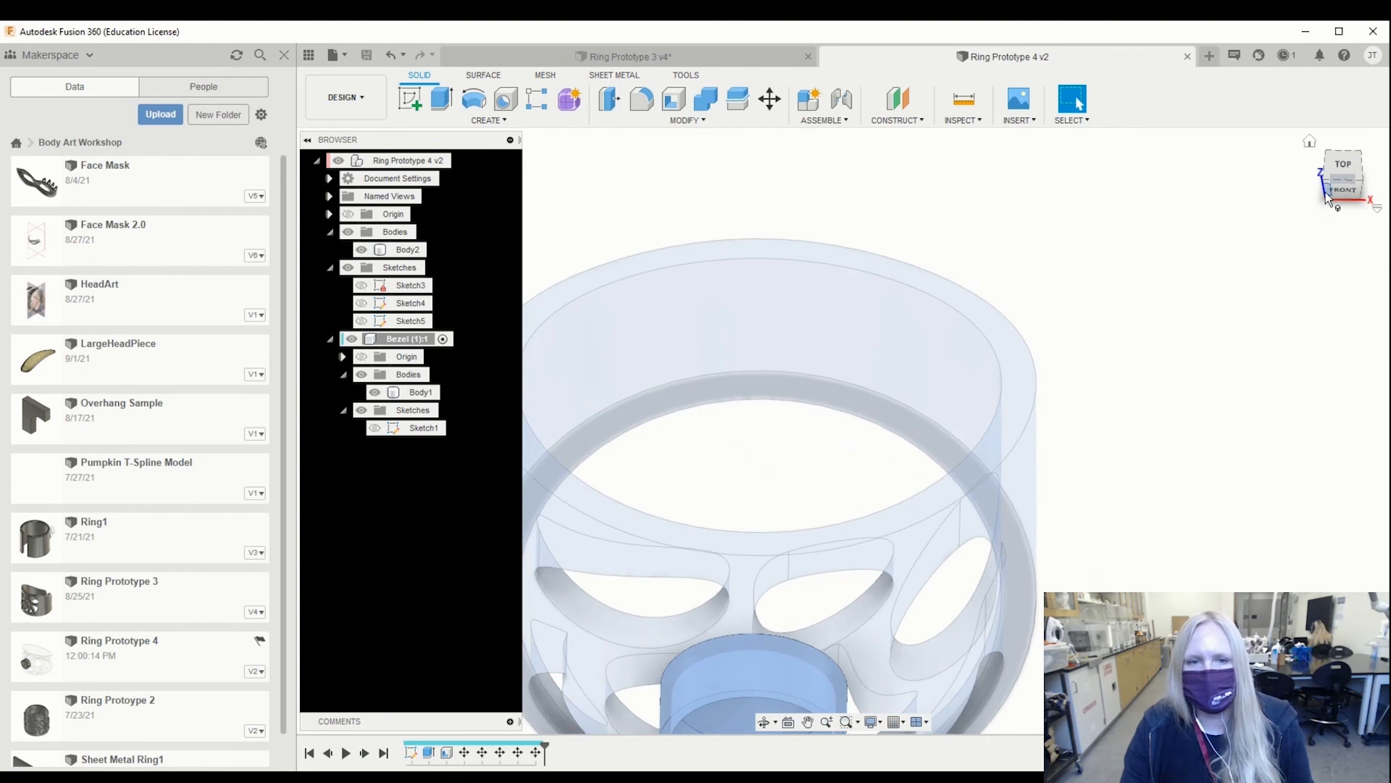
left_click(410, 98)
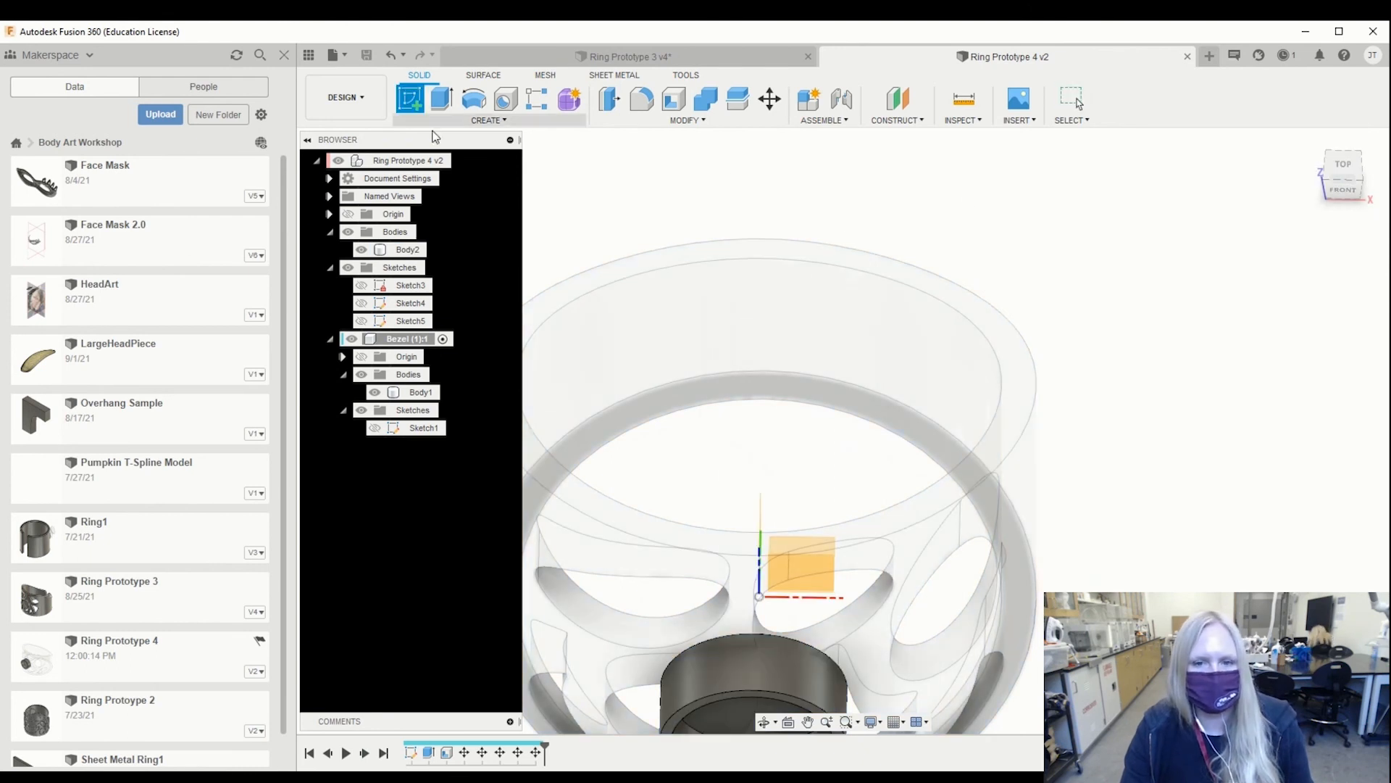
left_click(1346, 167)
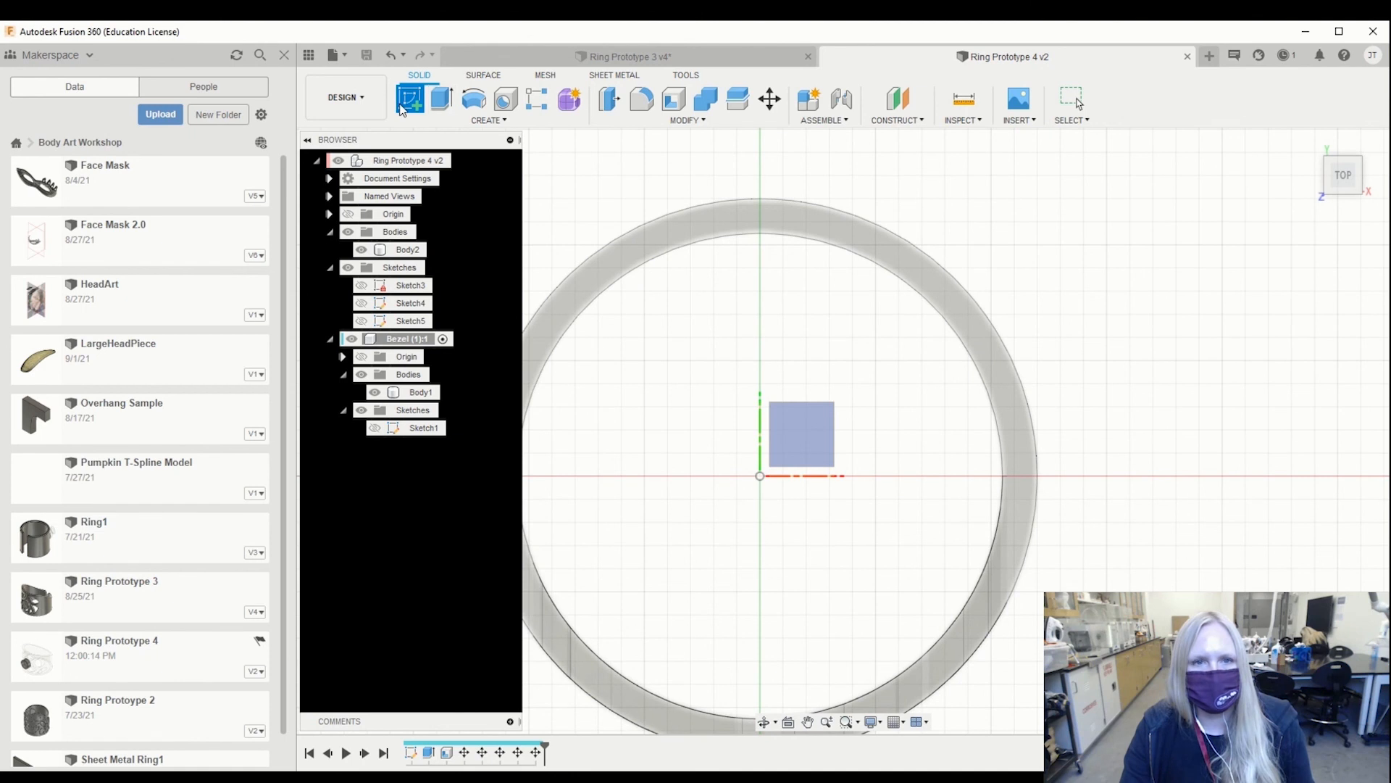
left_click(806, 436)
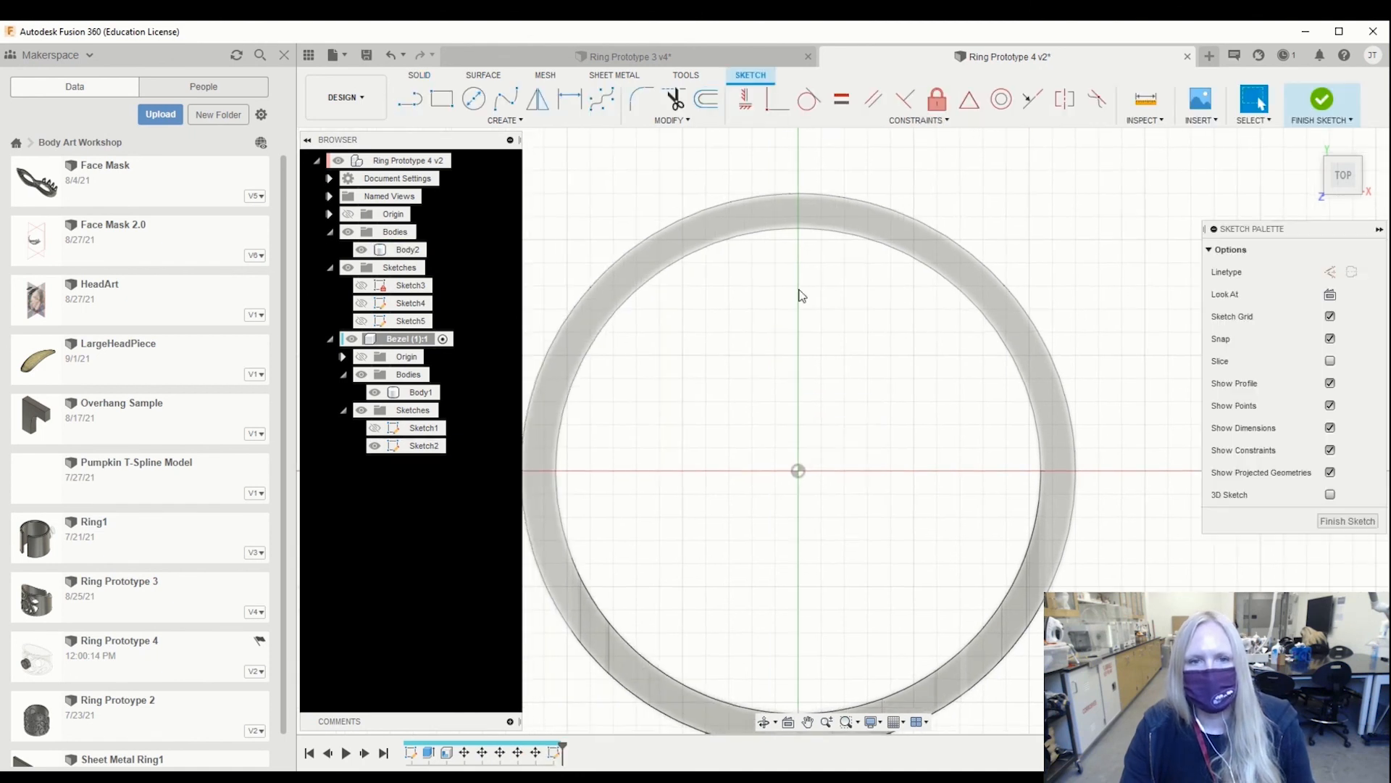
left_click(442, 99)
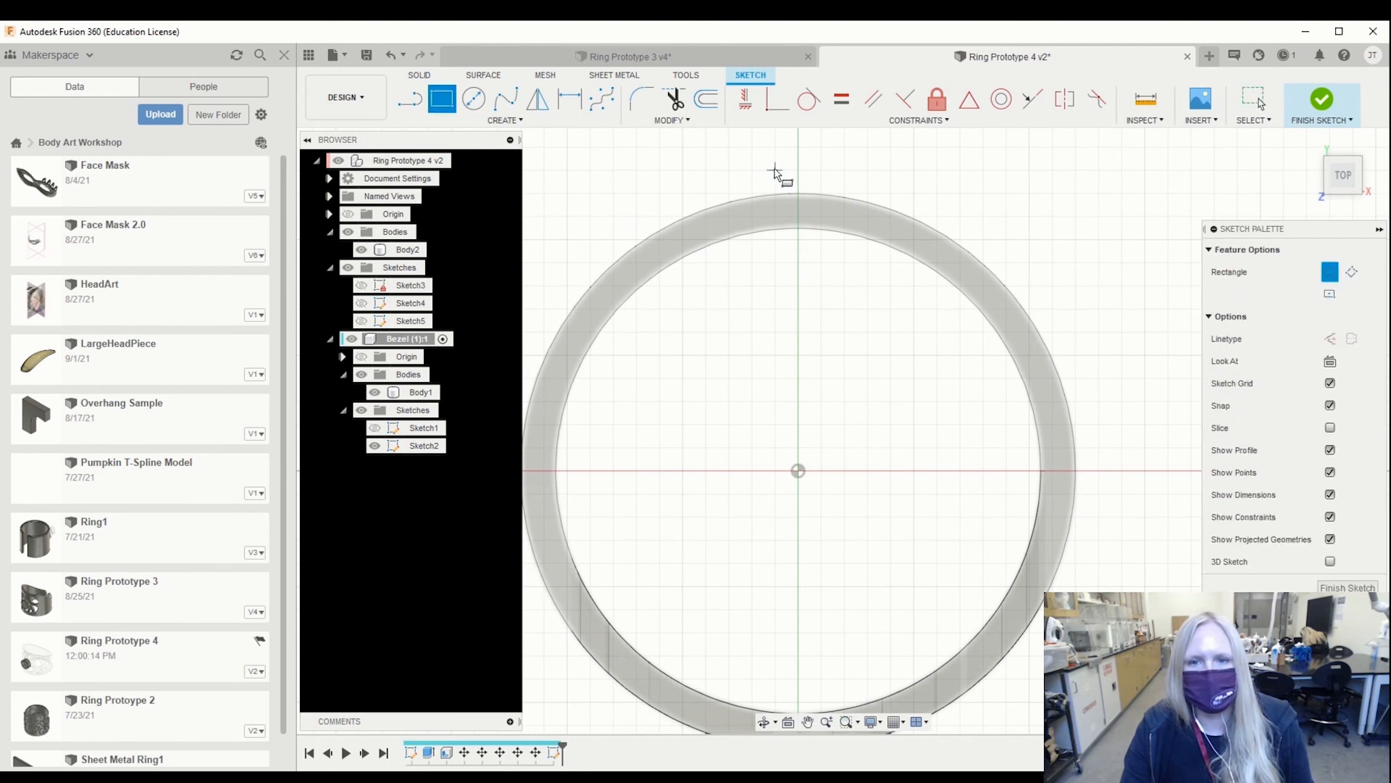
left_click(775, 171)
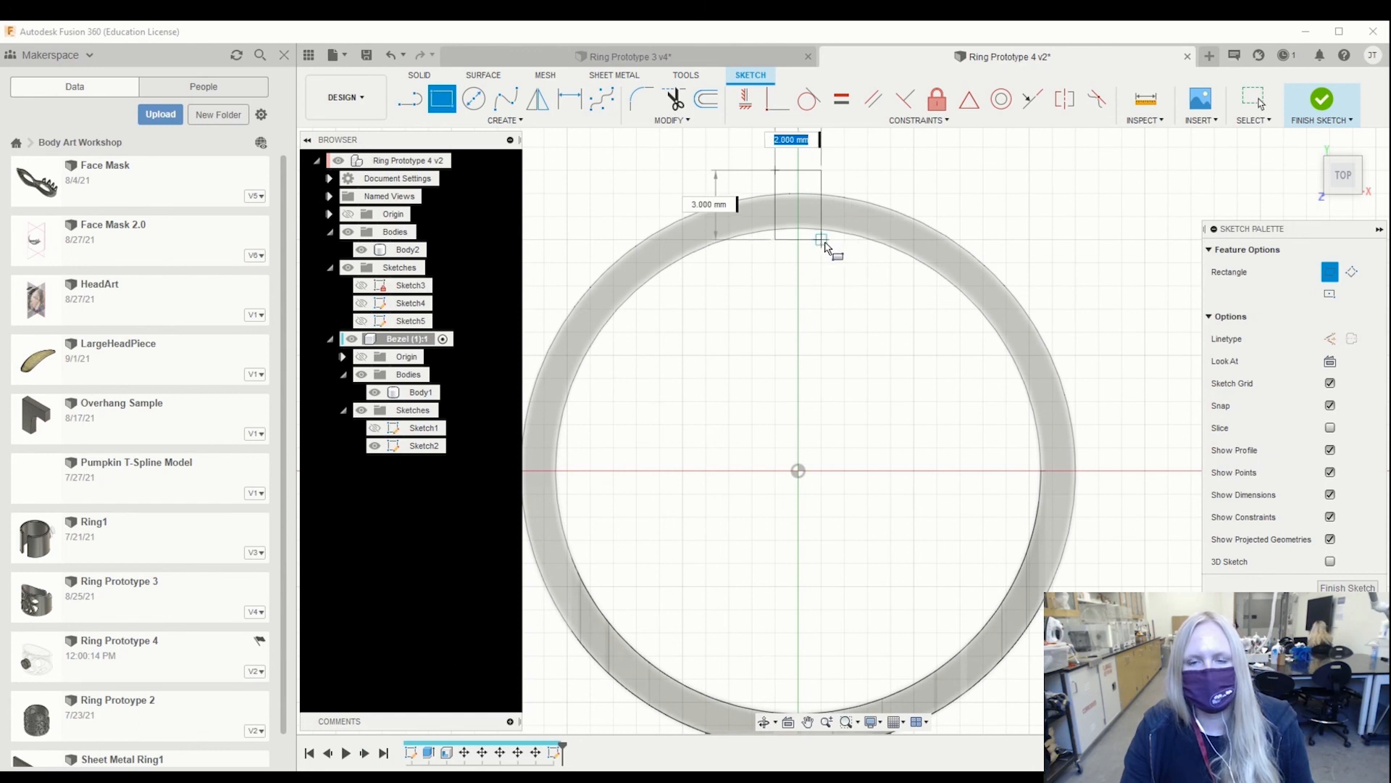
left_click(825, 245)
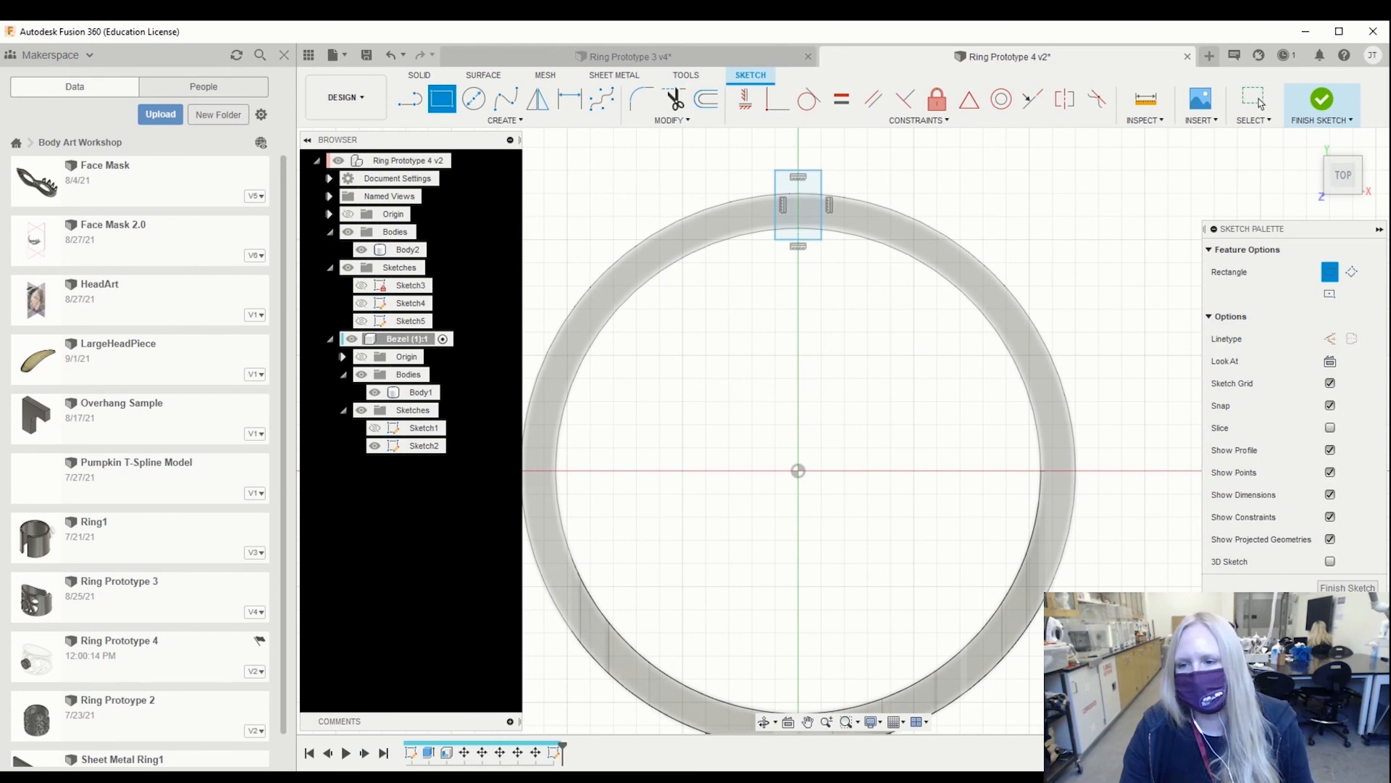
left_click(1347, 587)
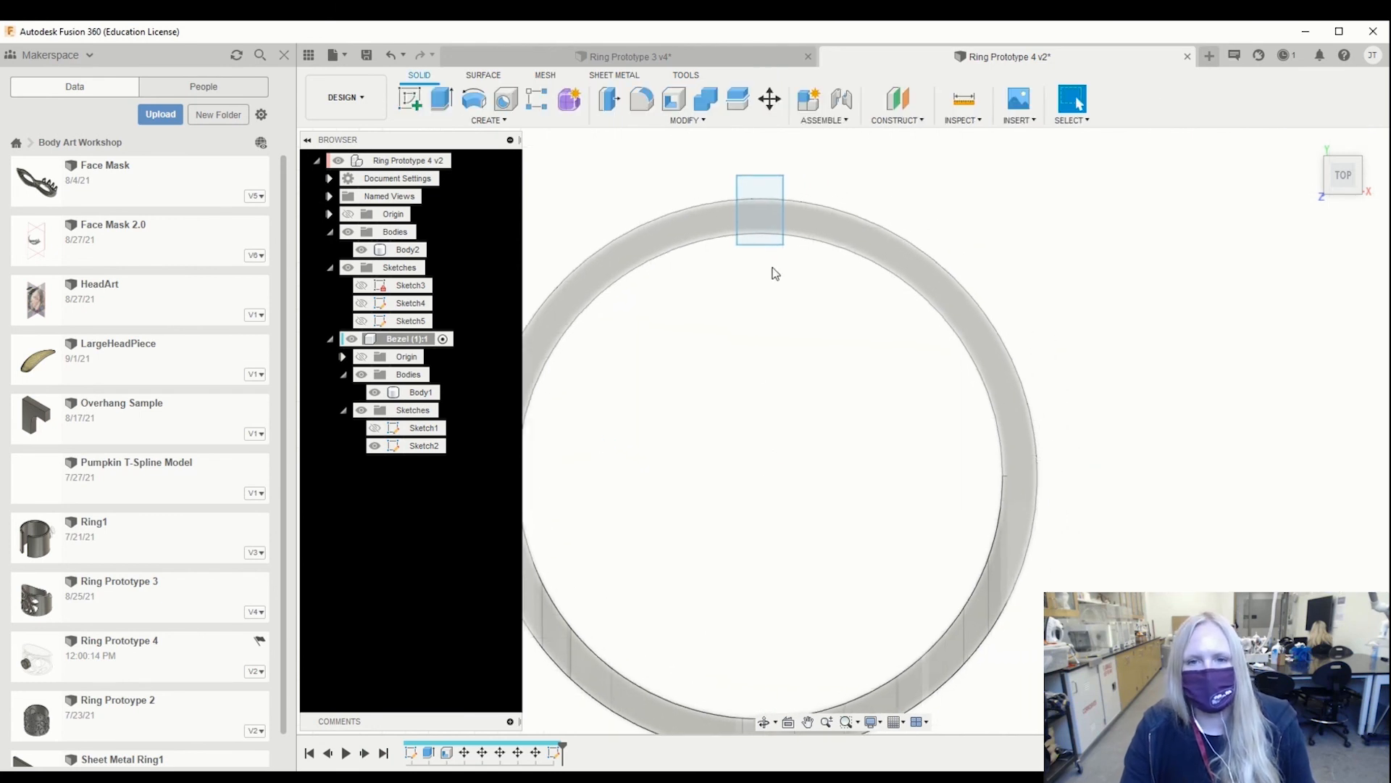
Step: Extrude the small rectangle 15 mm upward as a cut to open a gap through the ring's back wall
left_click(768, 194)
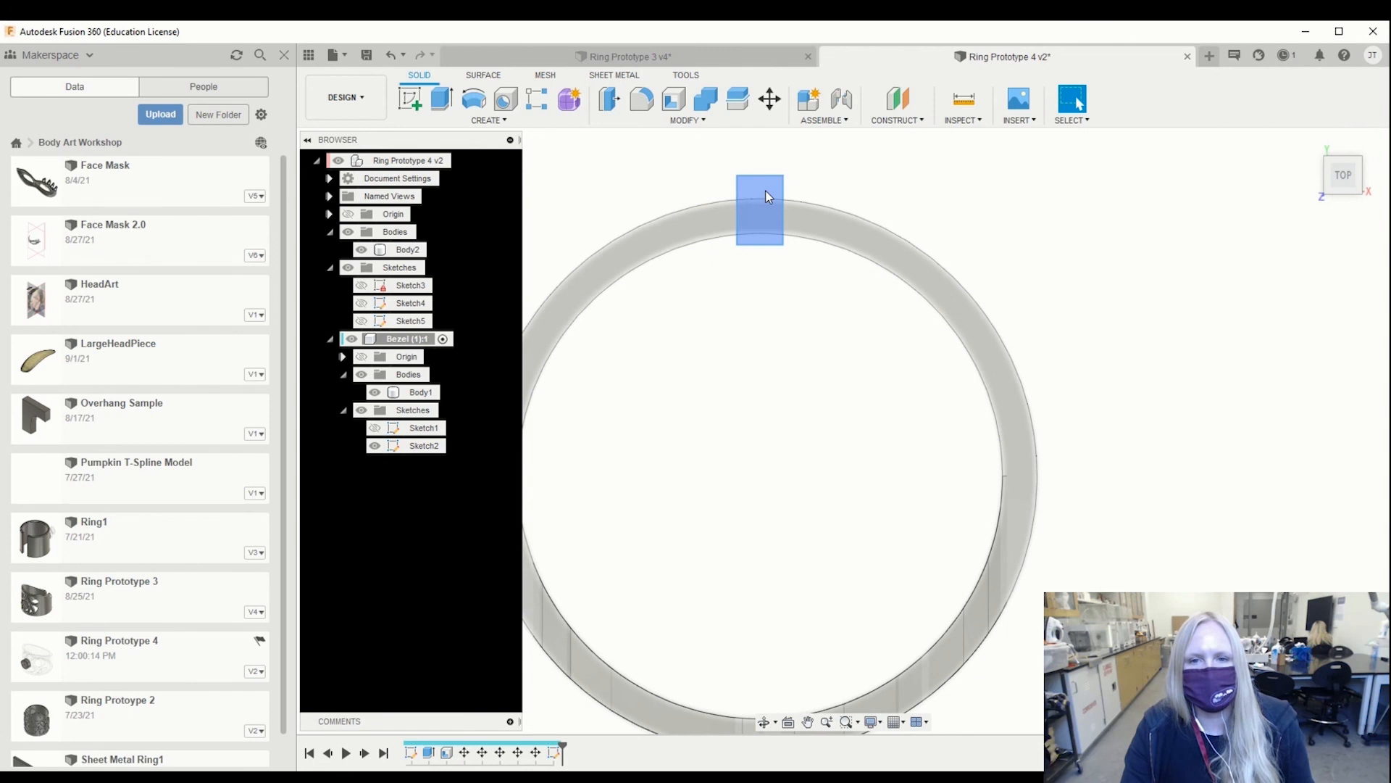
middle_click_drag(866, 416, 804, 378, "shift")
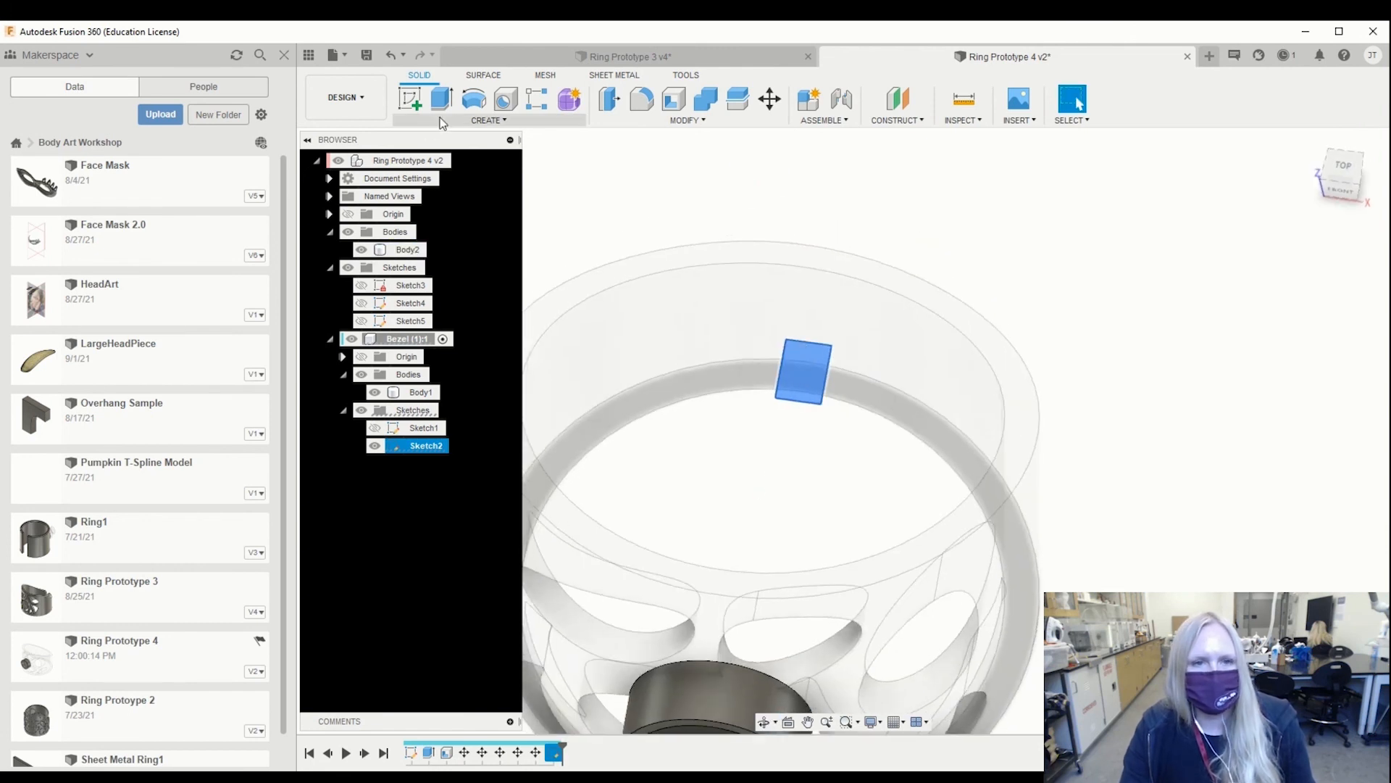
key("e")
left_click_drag(803, 364, 789, 178)
left_click(1317, 414)
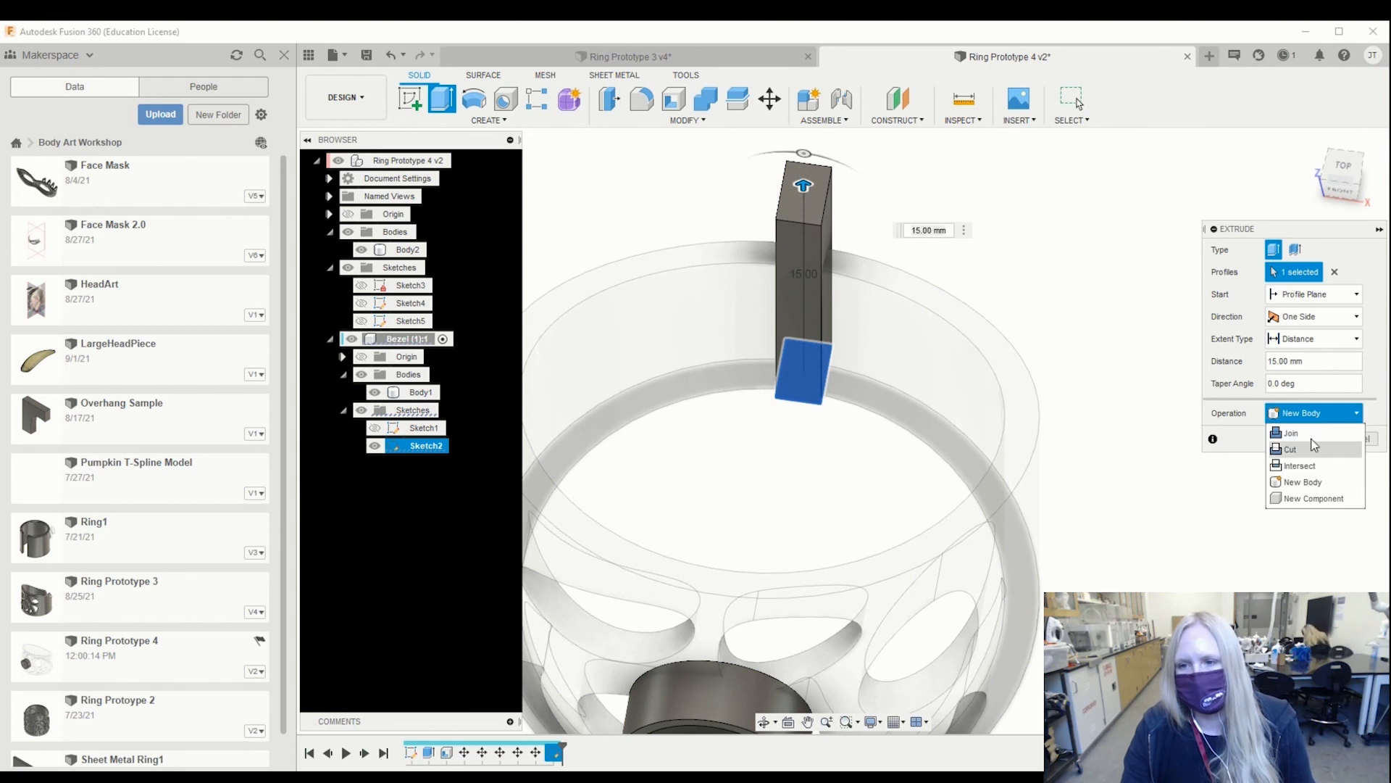
left_click(1301, 449)
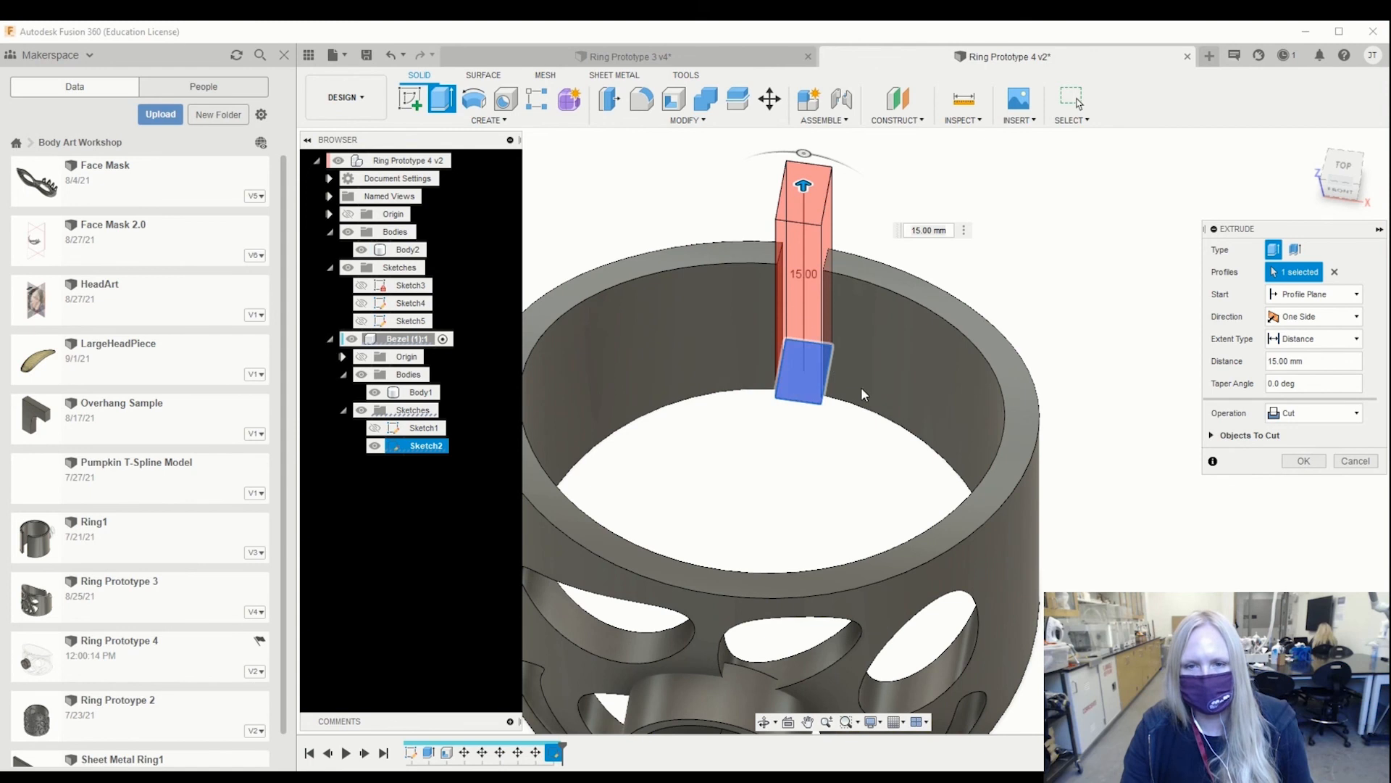
left_click(1309, 465)
middle_click_drag(906, 579, 768, 567, "shift")
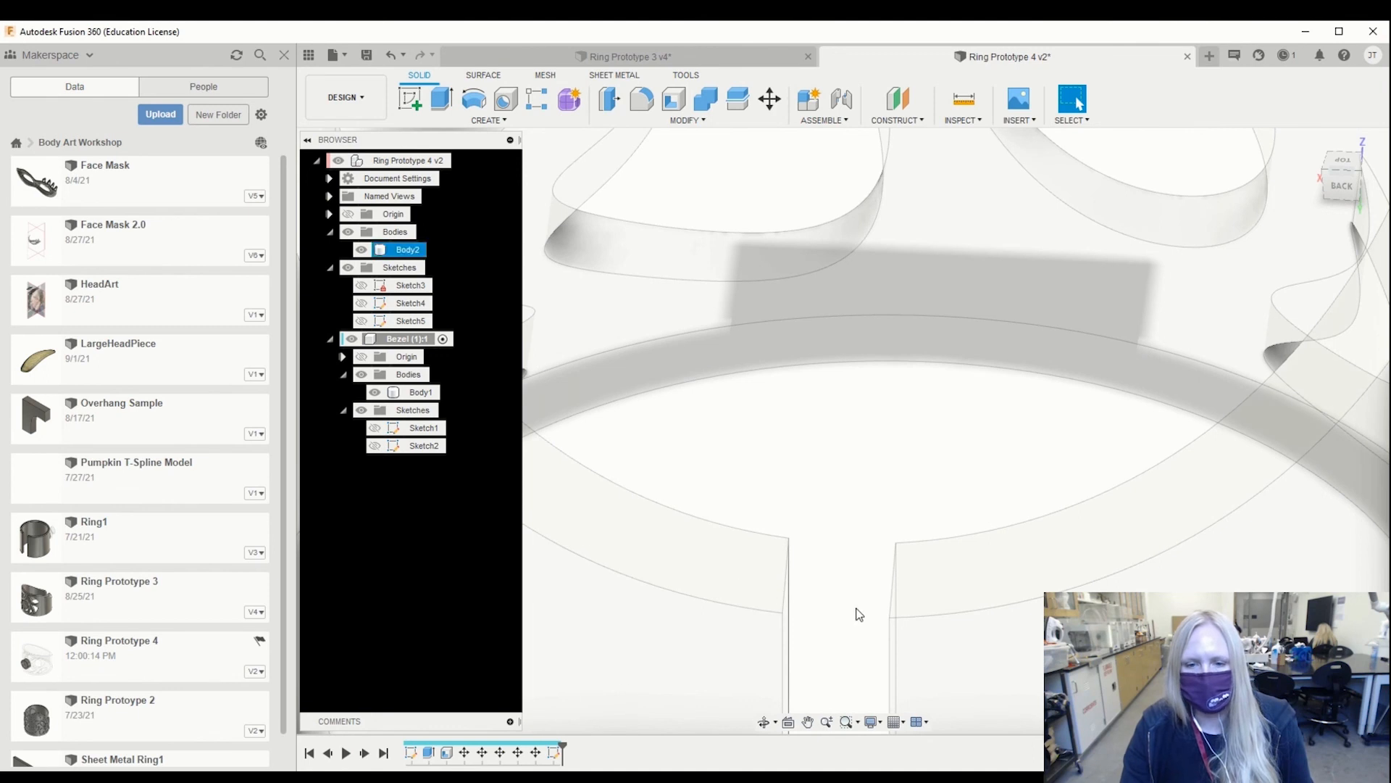
middle_click_drag(857, 594, 816, 578, "shift")
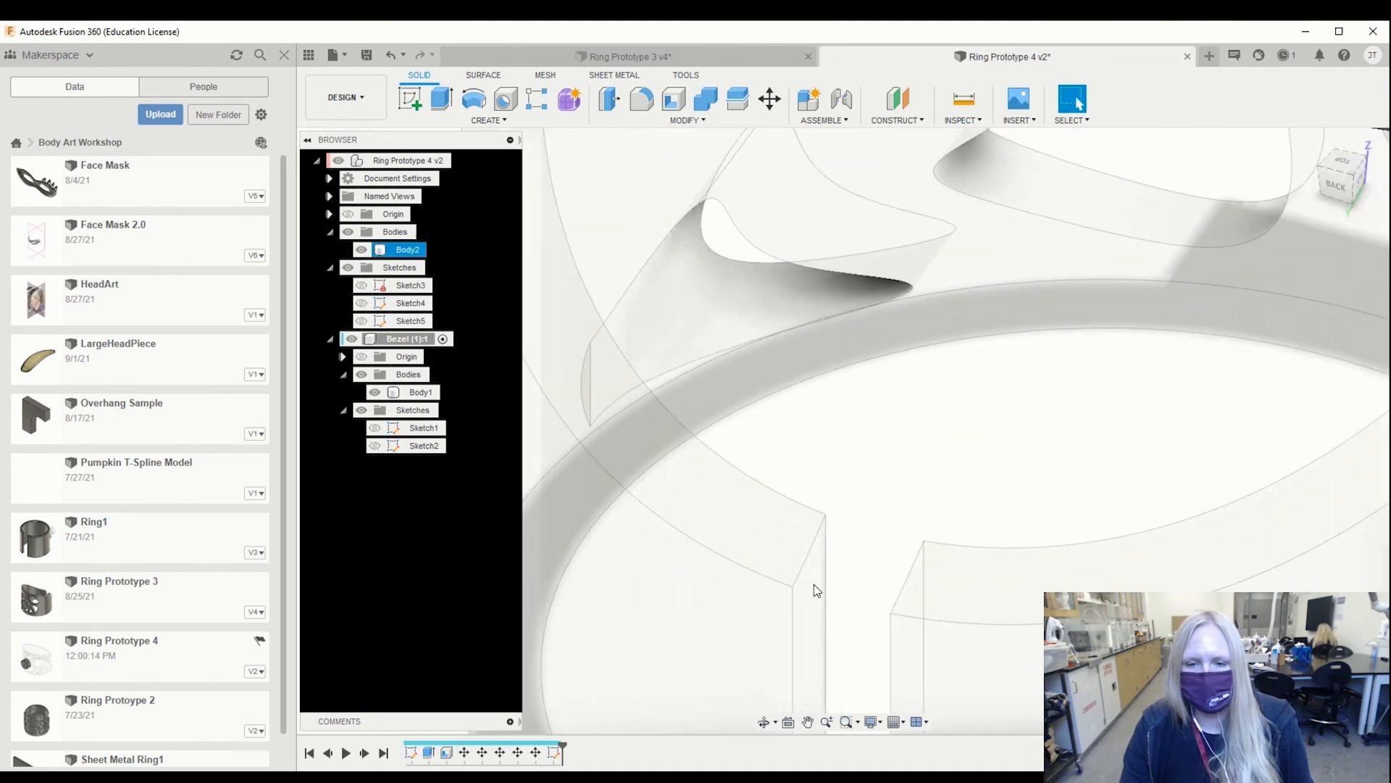
left_click(637, 102)
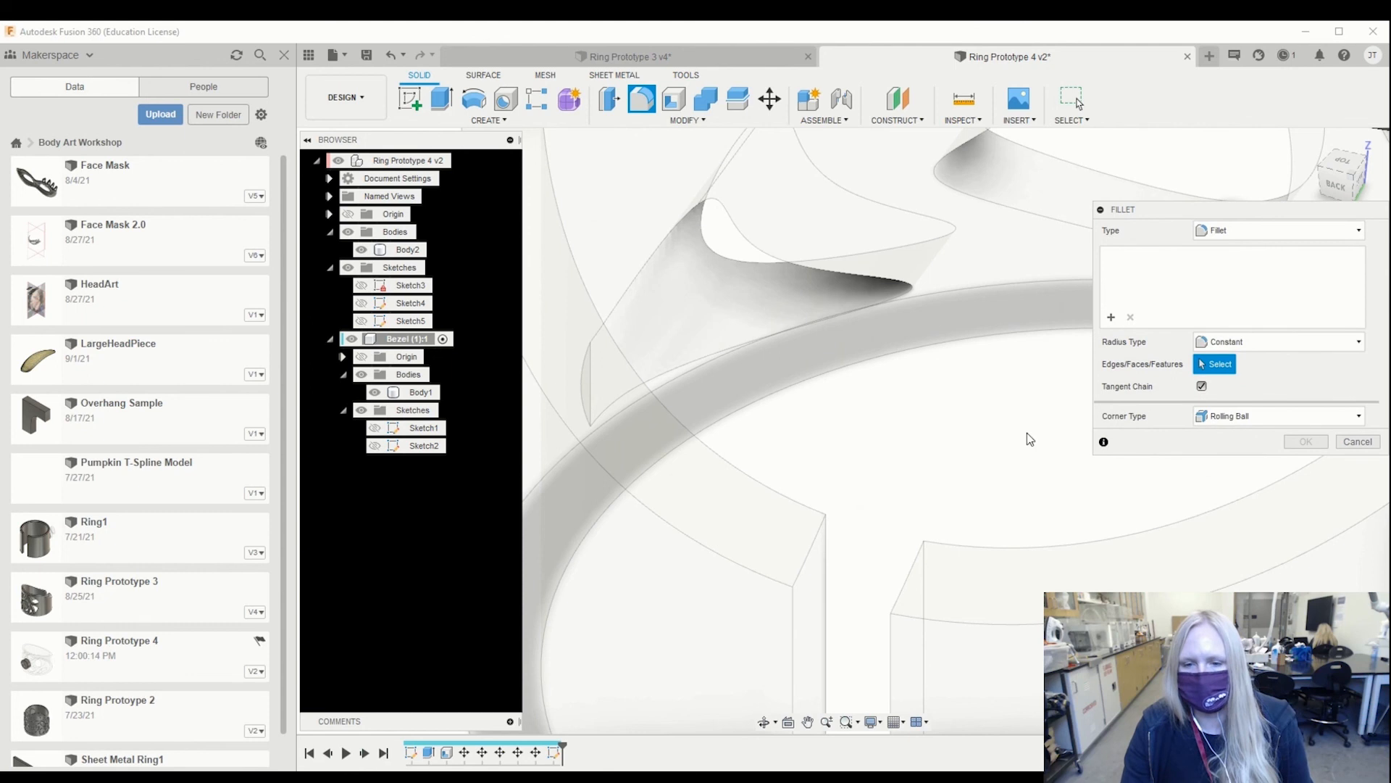
left_click(811, 548)
left_click(817, 543)
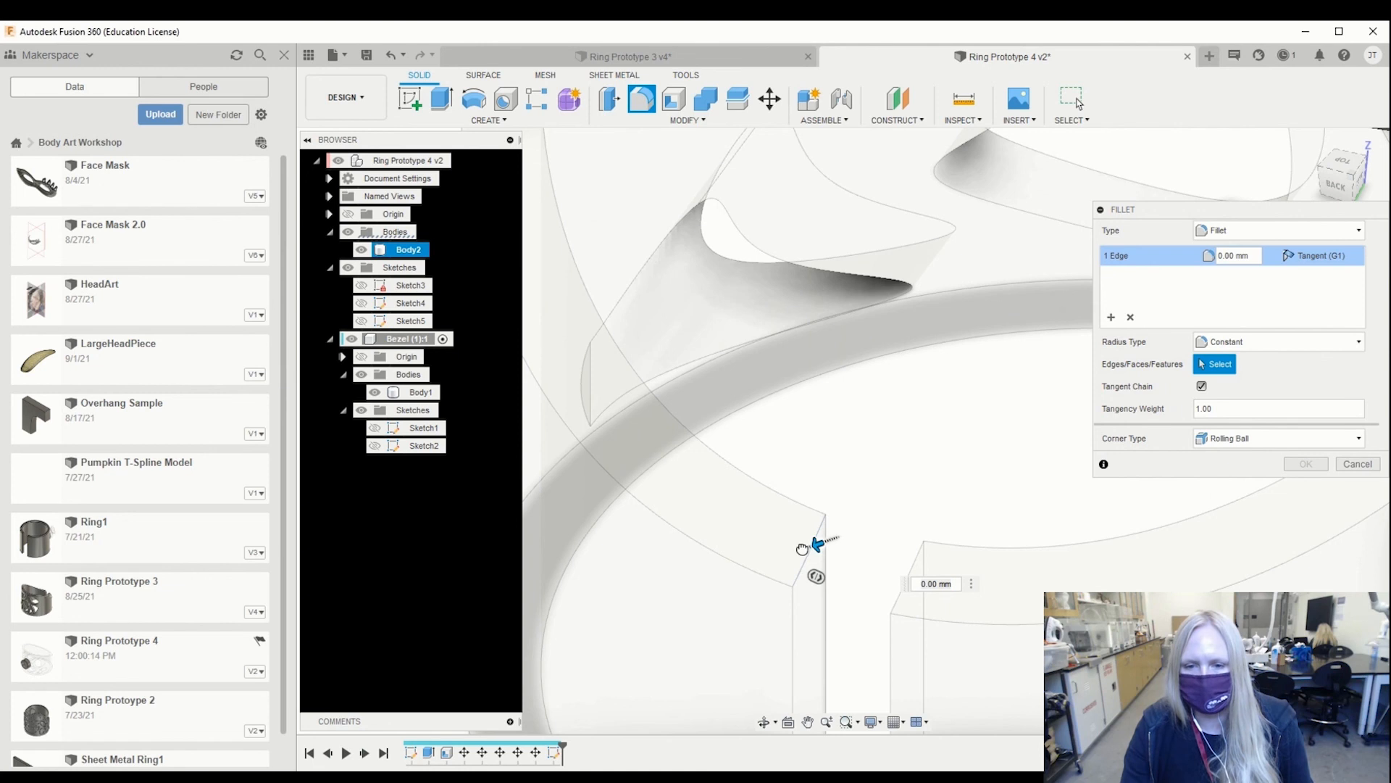
key("Escape")
Step: Fillet the two top edges on either side of the ring's back gap with a 2.25 mm radius
left_click(641, 102)
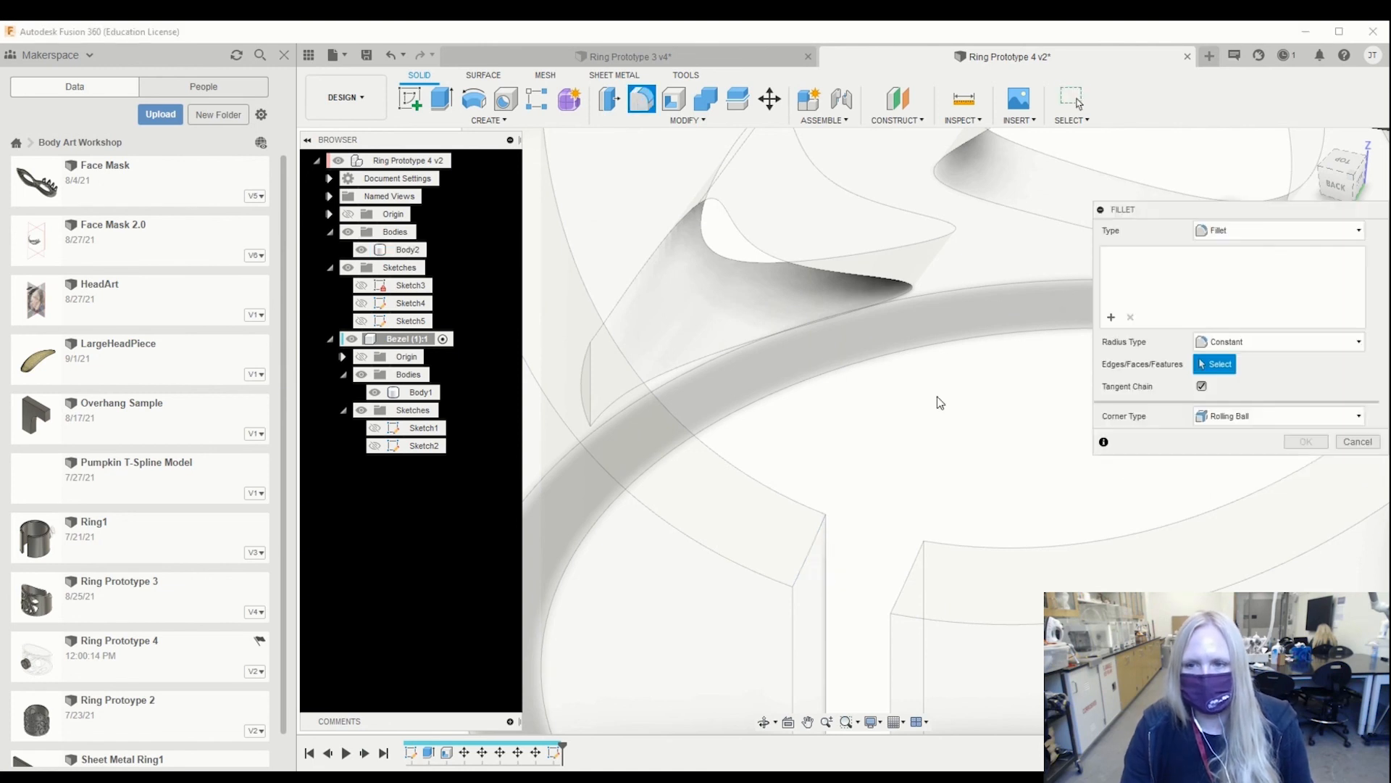
left_click(812, 545)
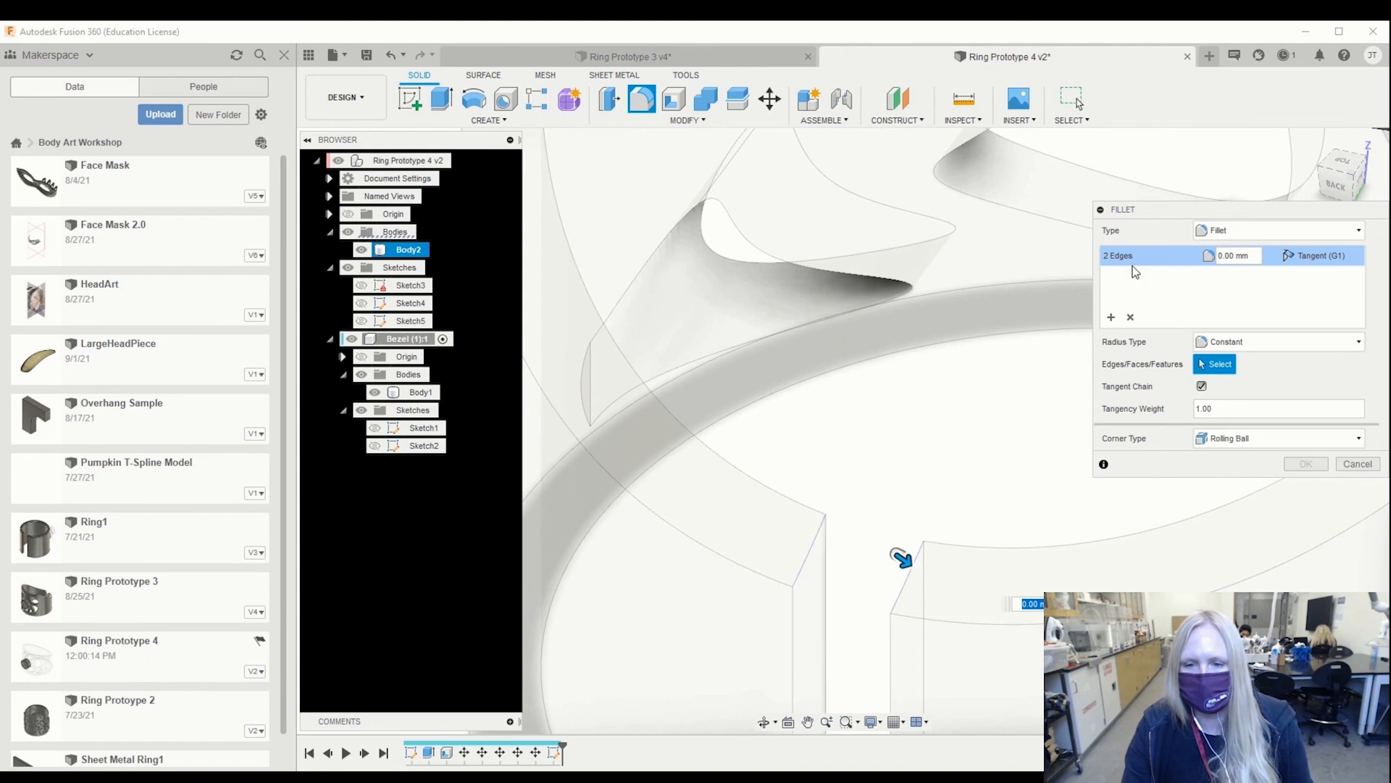
left_click_drag(899, 558, 948, 584)
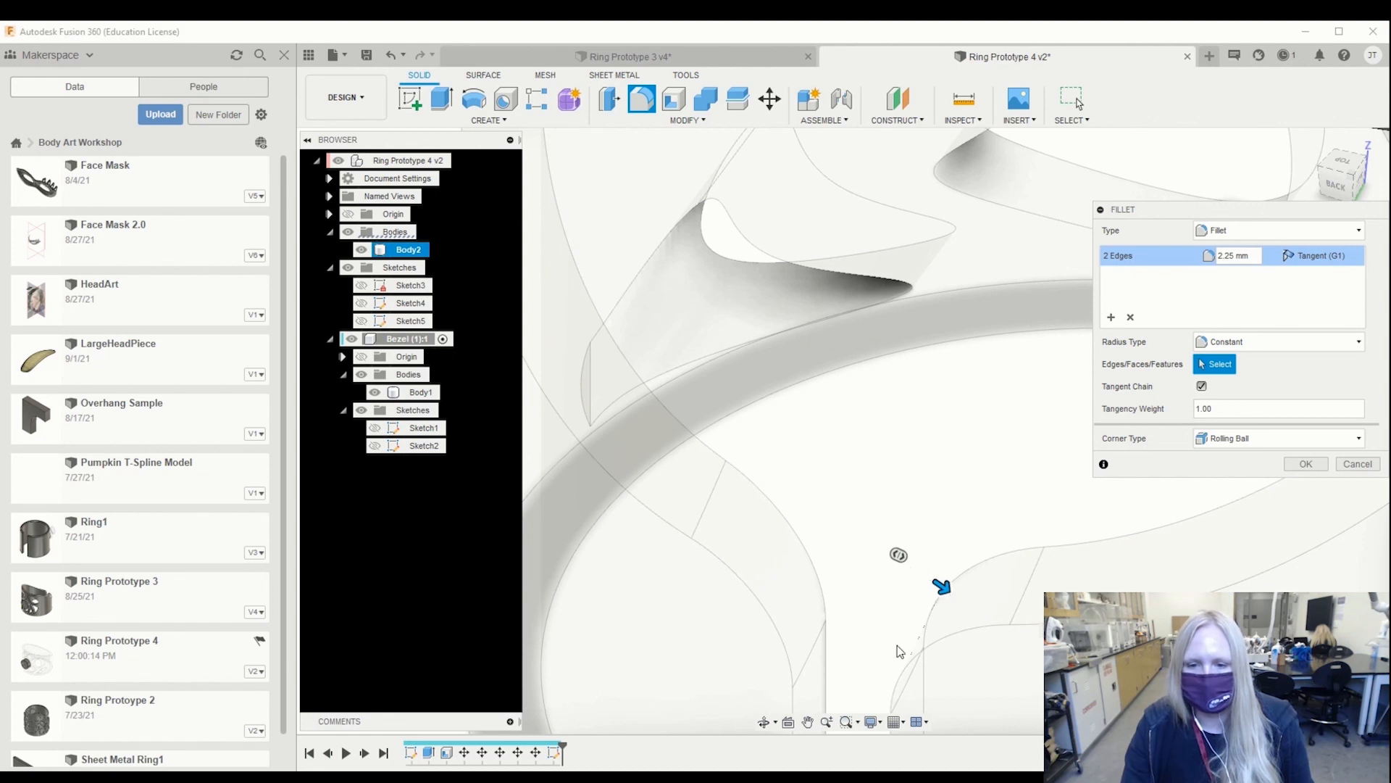
mouse_move(880, 618)
middle_mouse_down("shift")
mouse_move(882, 597)
mouse_move(882, 624)
middle_mouse_up("shift")
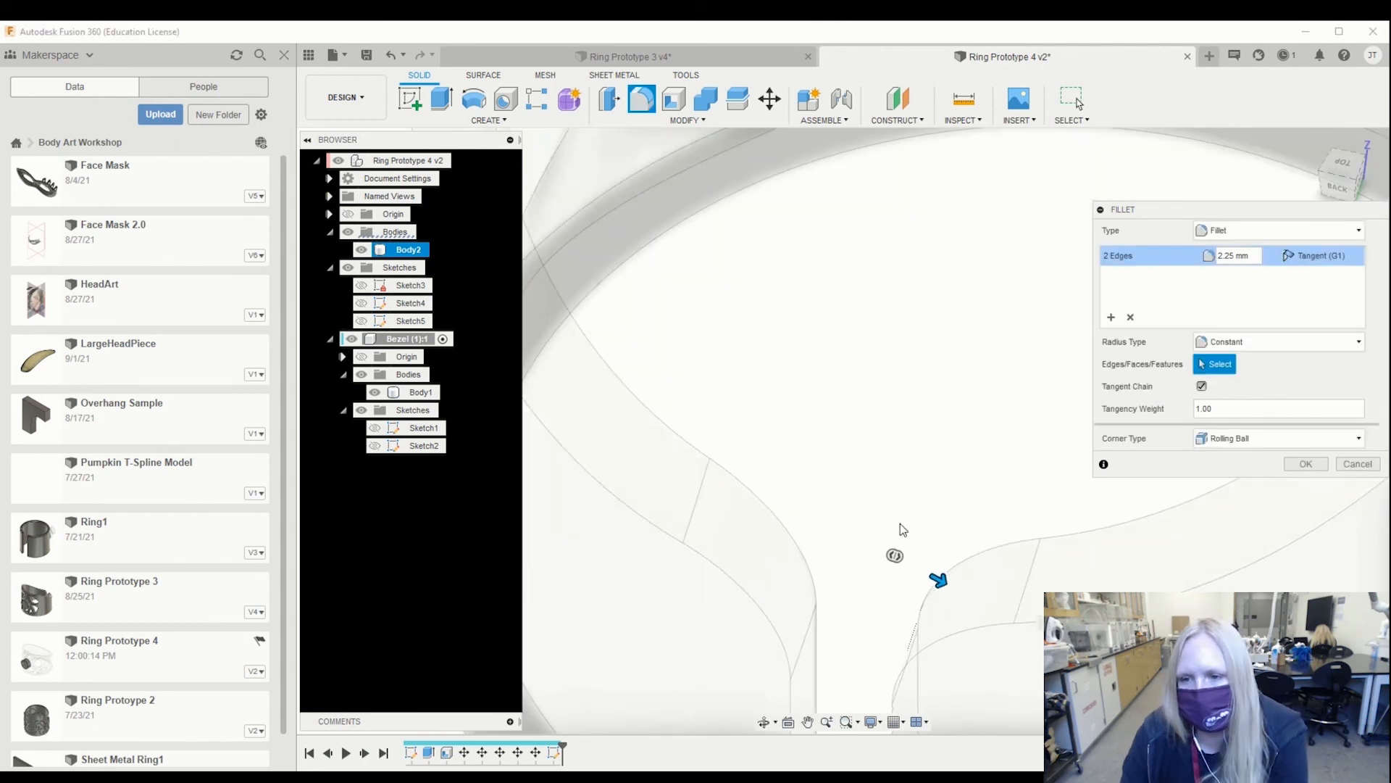
left_click(1309, 465)
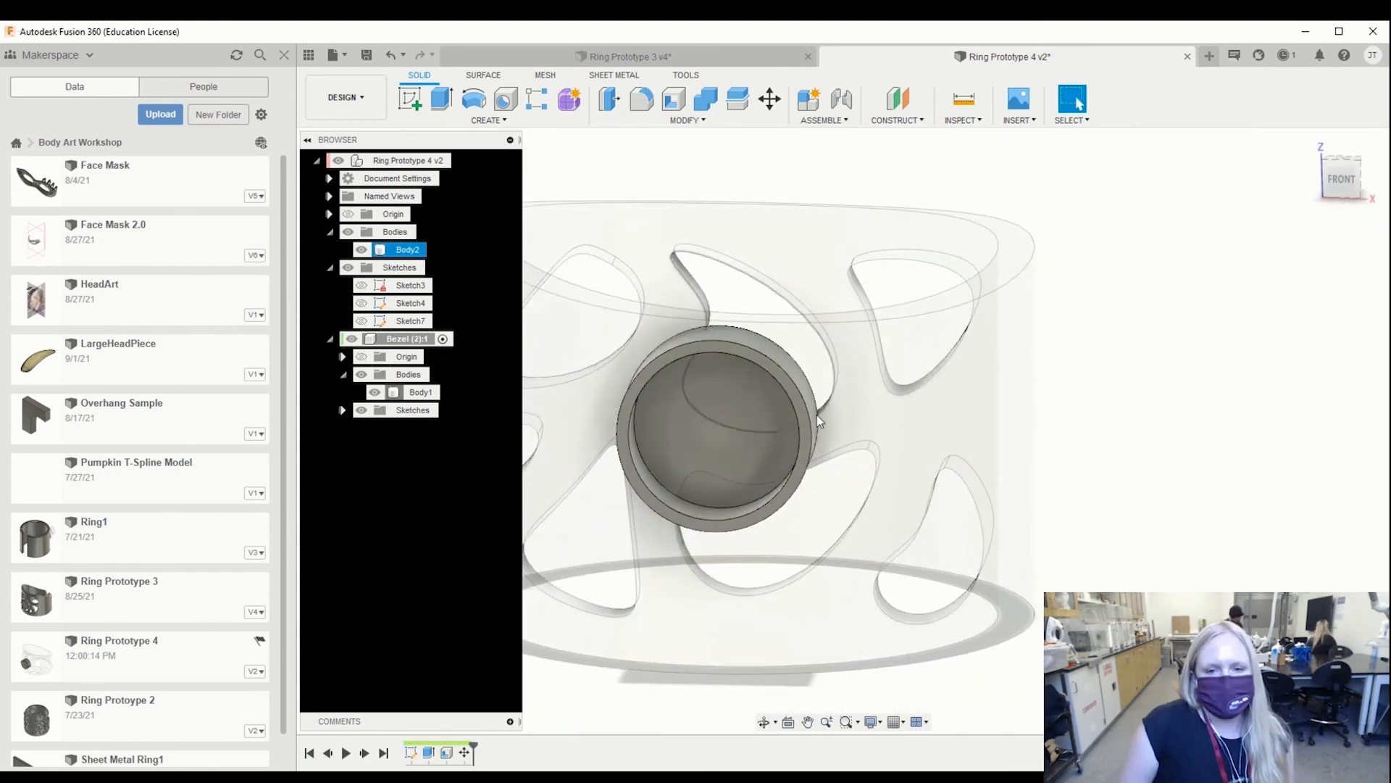
Step: Save the design with the version description "Finished Ring Demo"
middle_click_drag(592, 310, 652, 330, "shift")
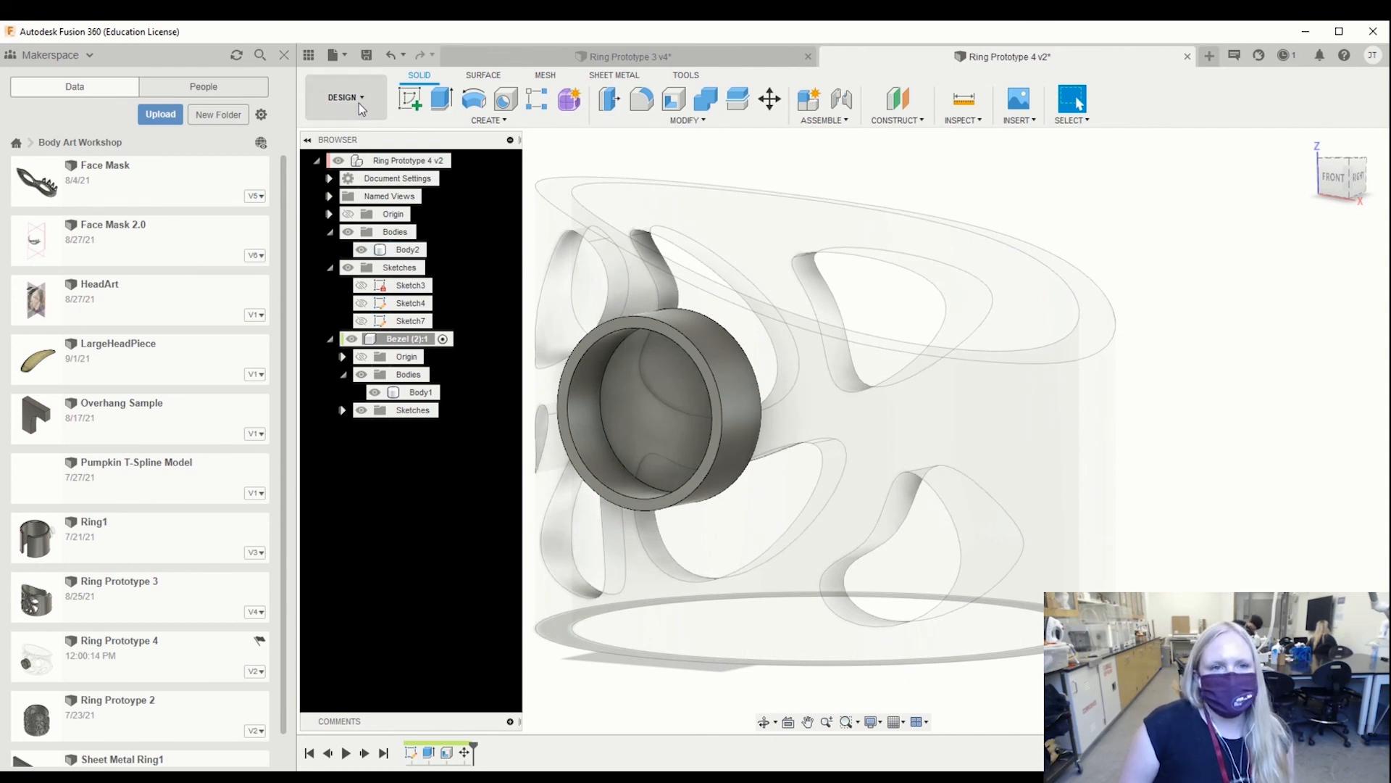
left_click(367, 56)
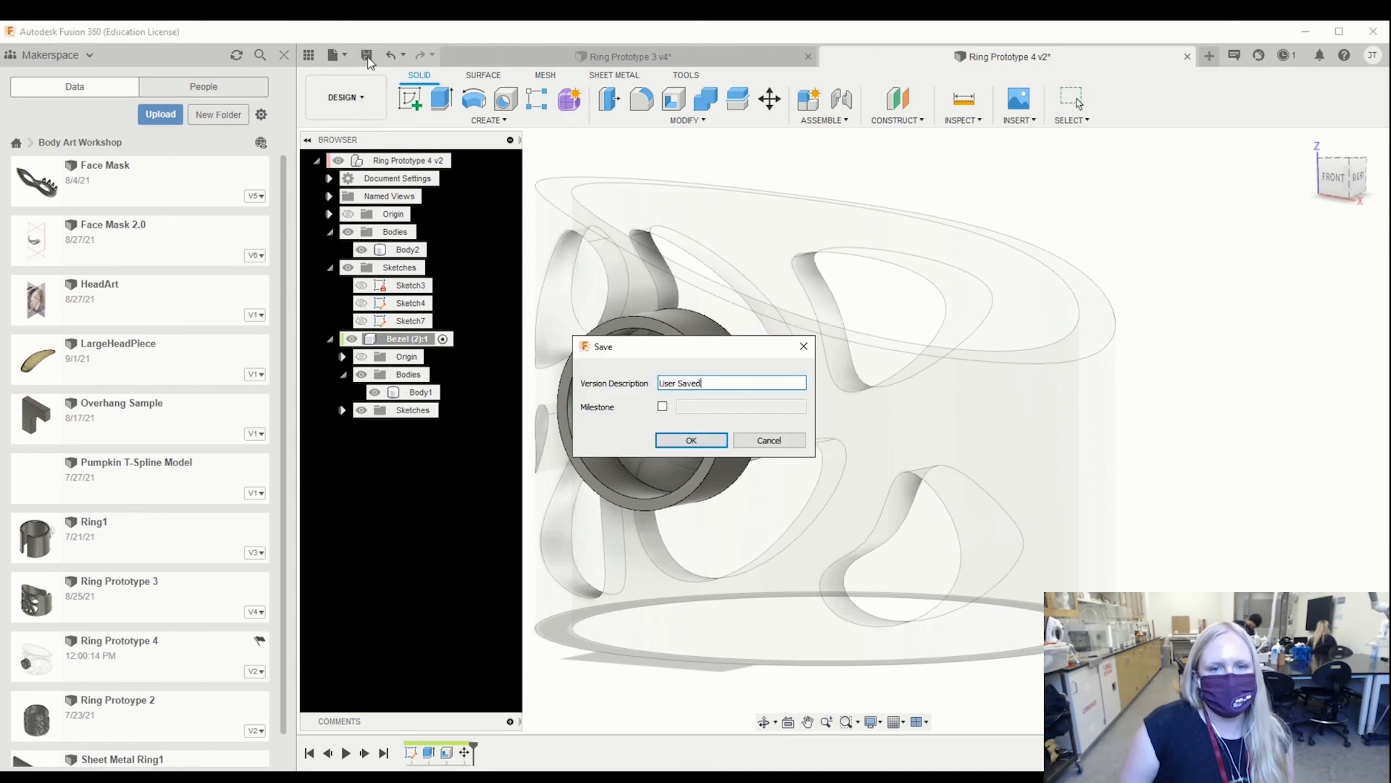
left_click_drag(708, 384, 621, 376)
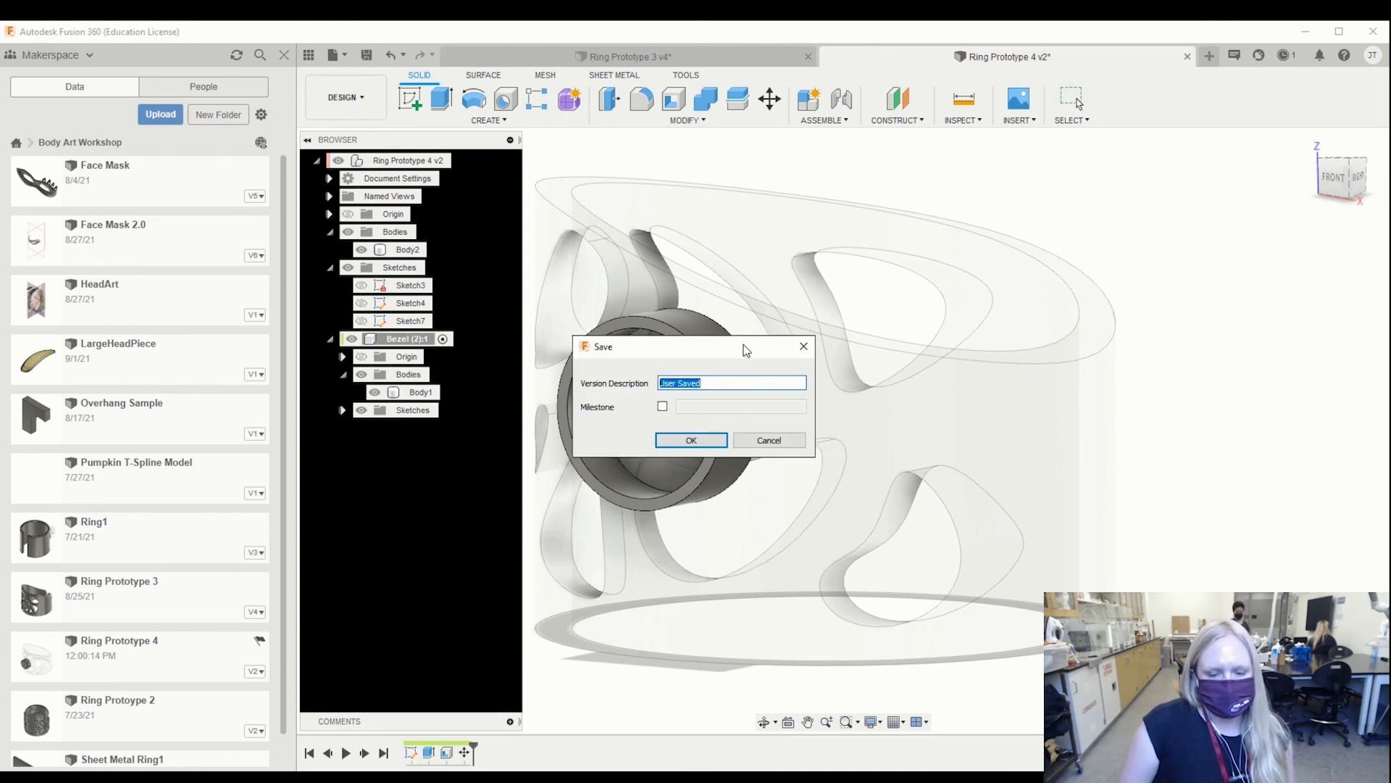
type("Finished")
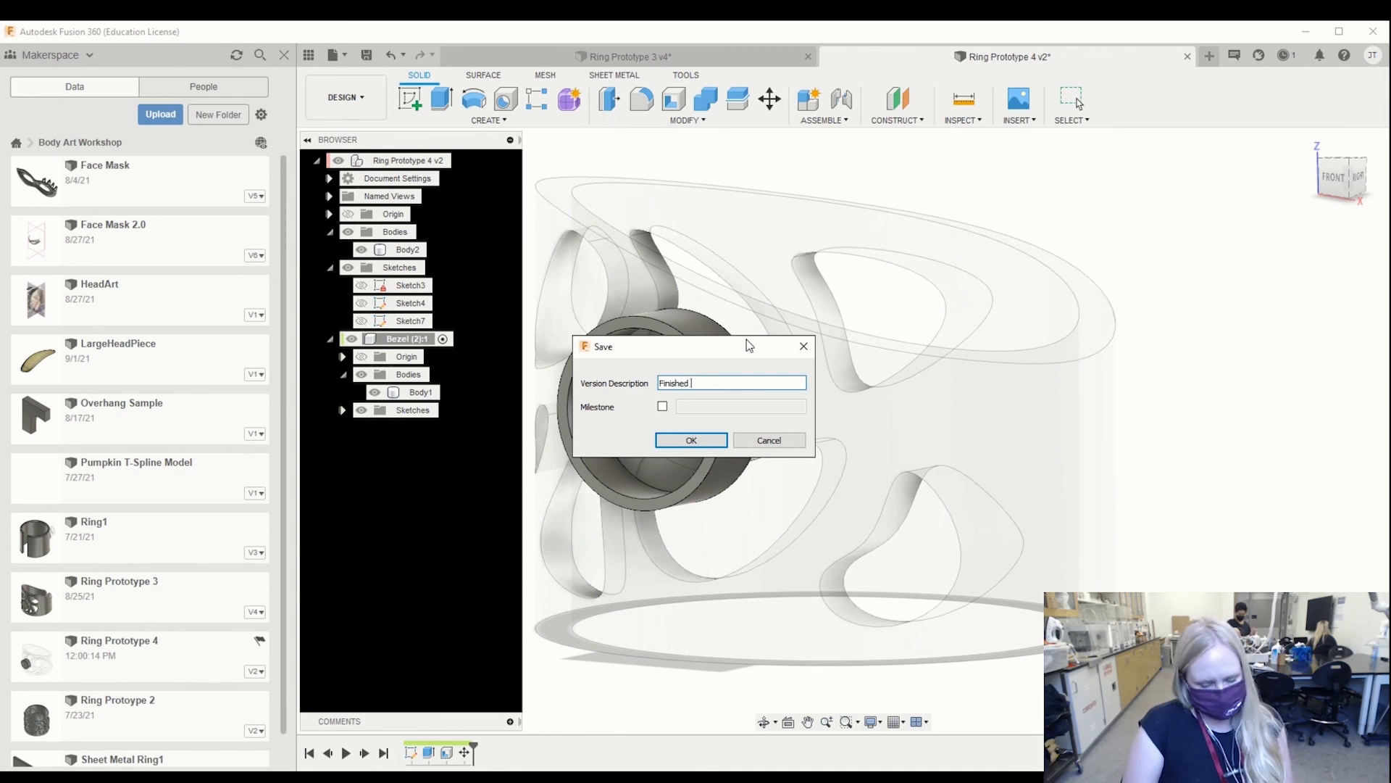
type(" Ring Demo")
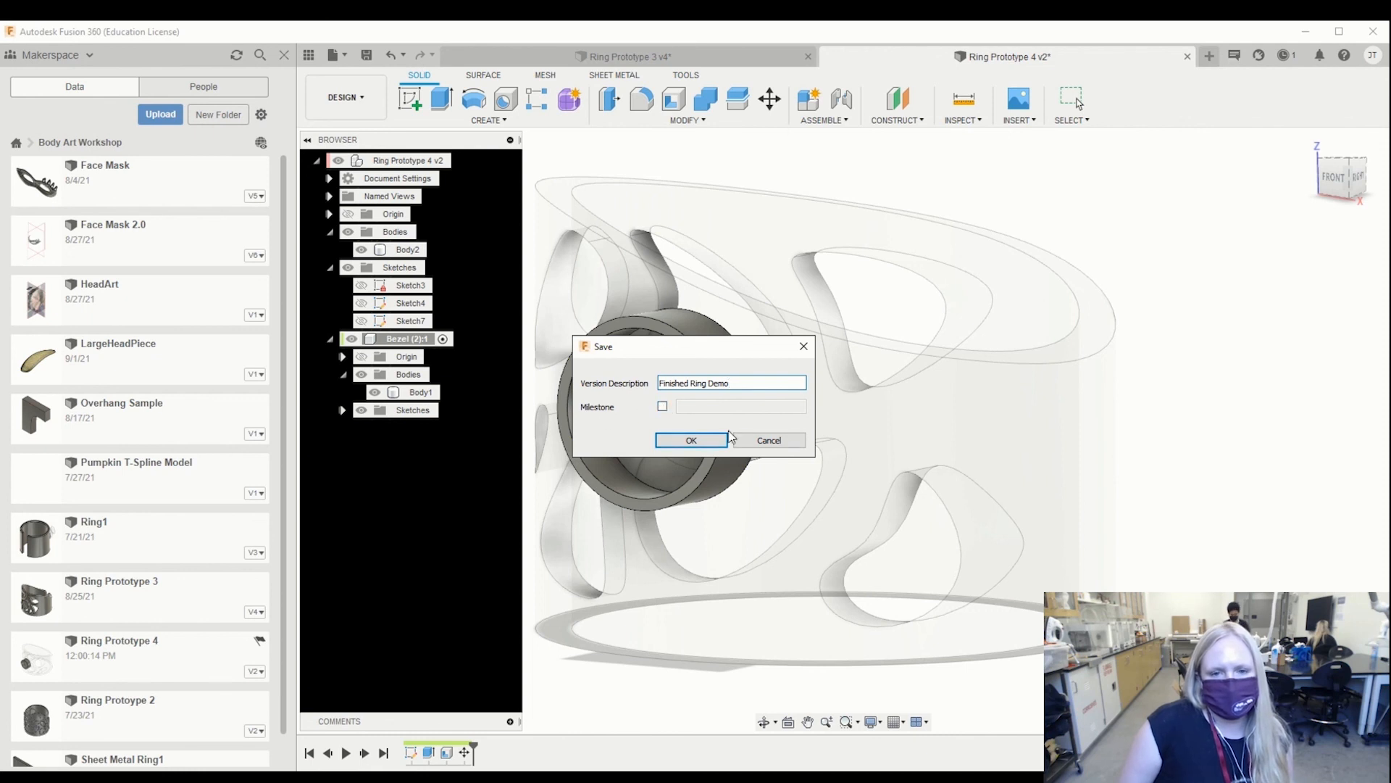
left_click(692, 442)
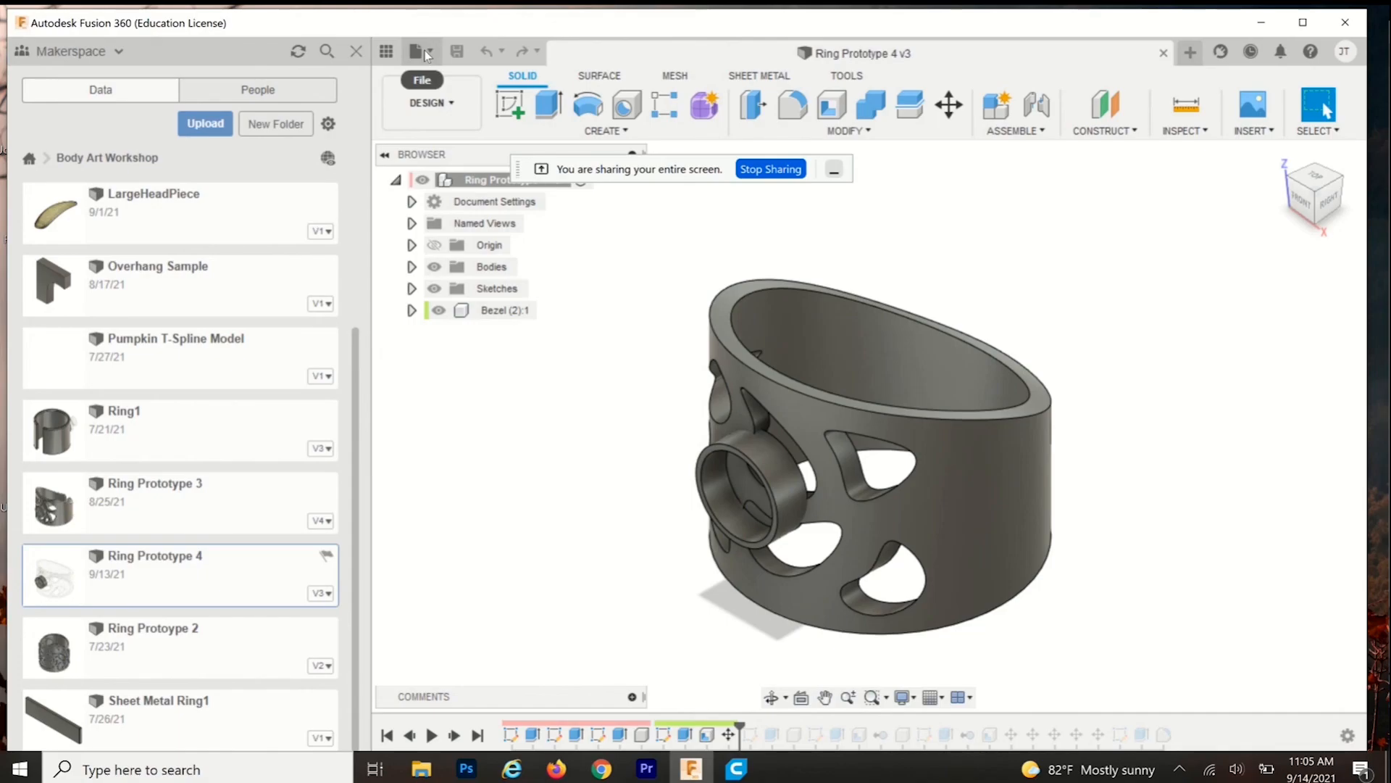
Step: Start exporting the ring design with the name Ring Finished and the file type STL Files (*.stl)
left_click(426, 54)
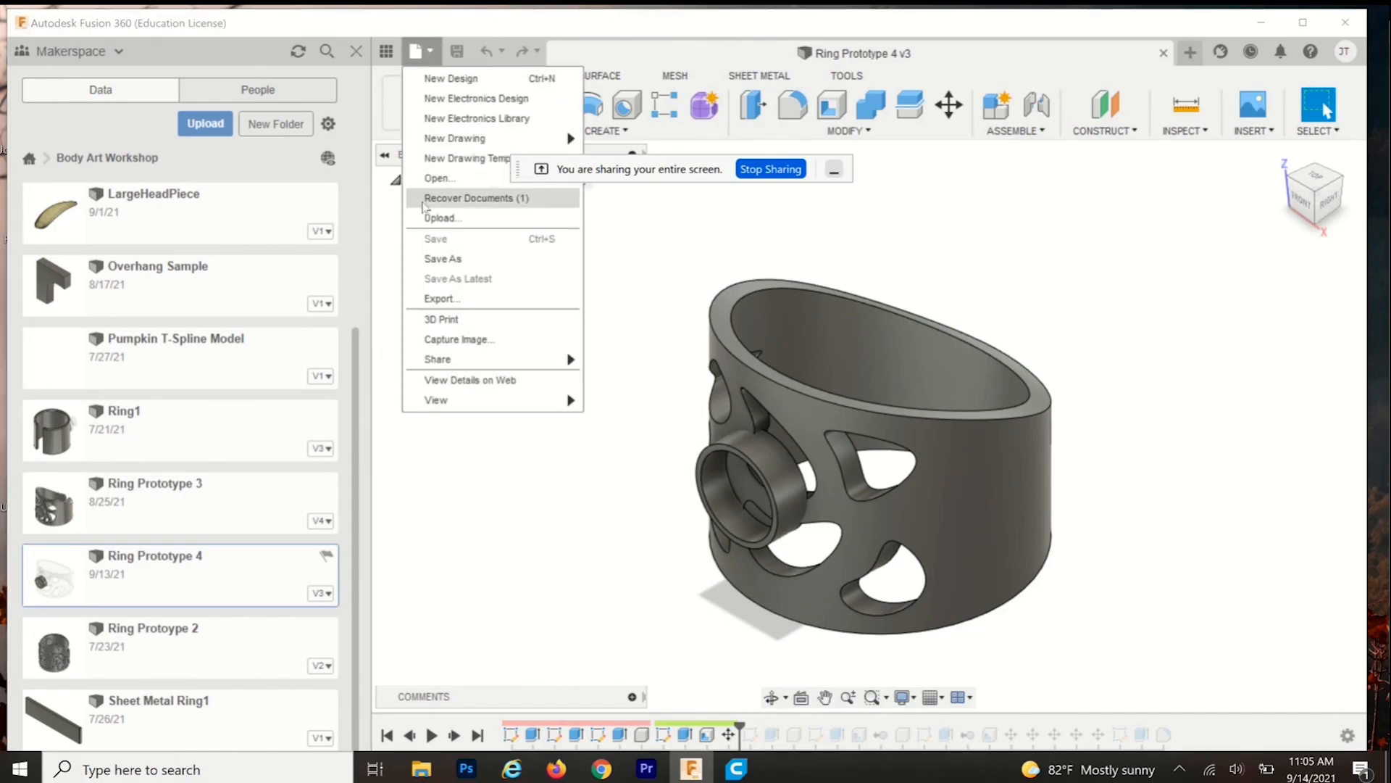
left_click(438, 298)
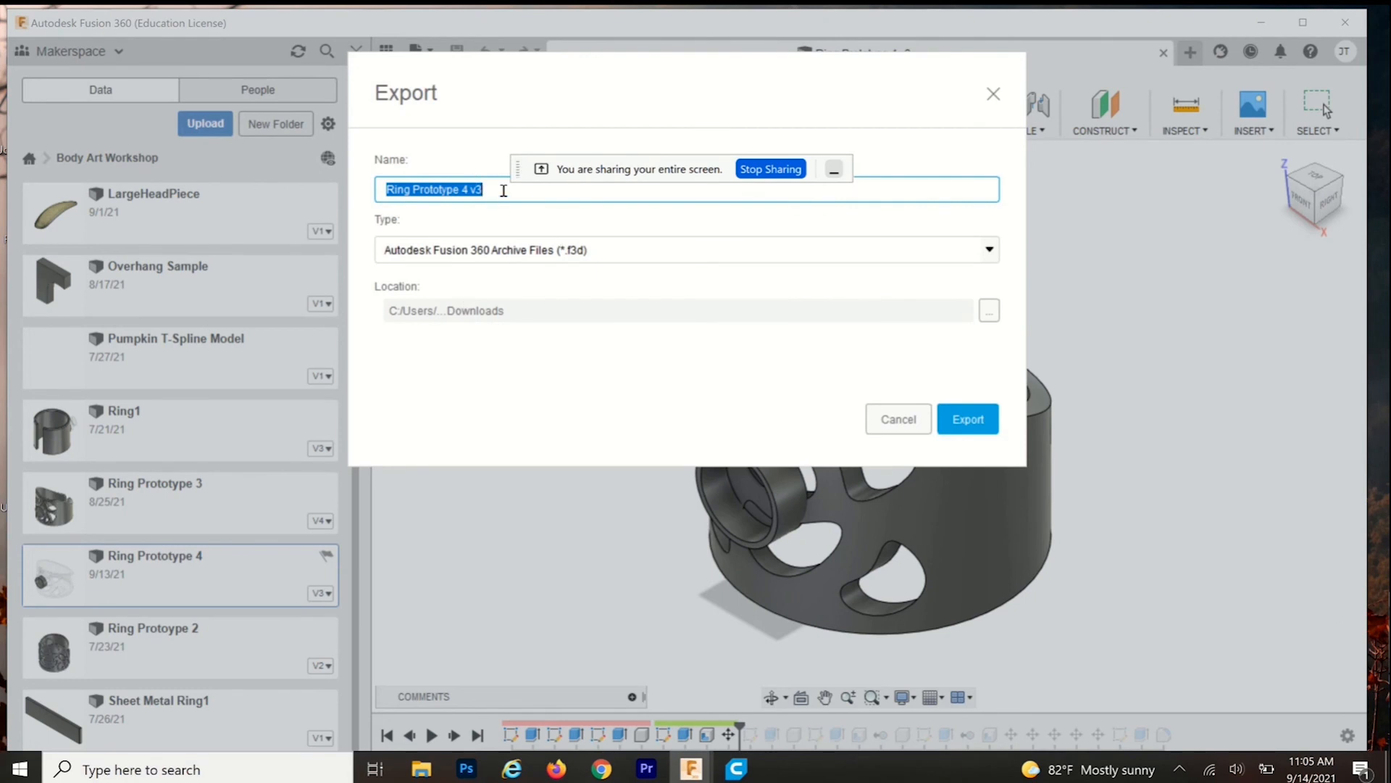
type("Ring Finished")
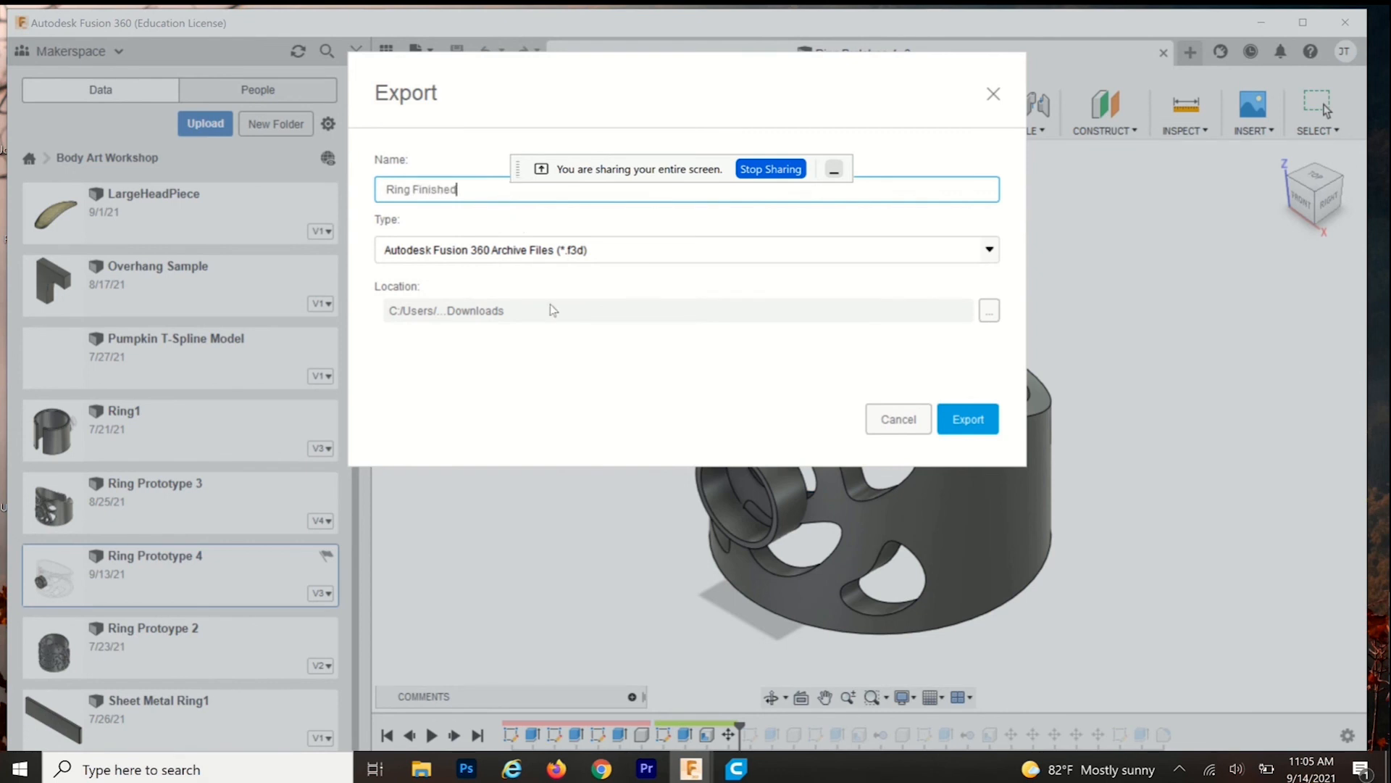
left_click(632, 253)
left_click(632, 253)
scroll(598, 345, "down", 2)
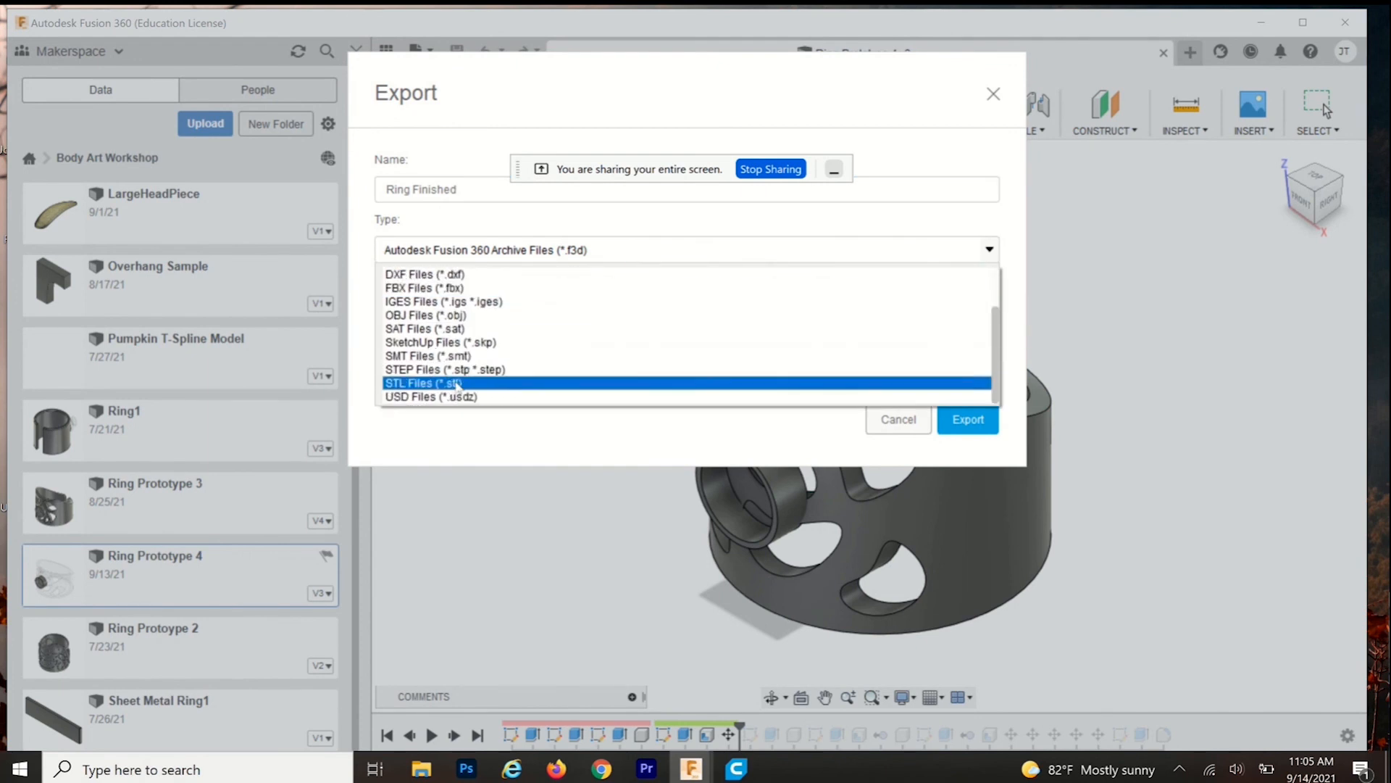
left_click(652, 383)
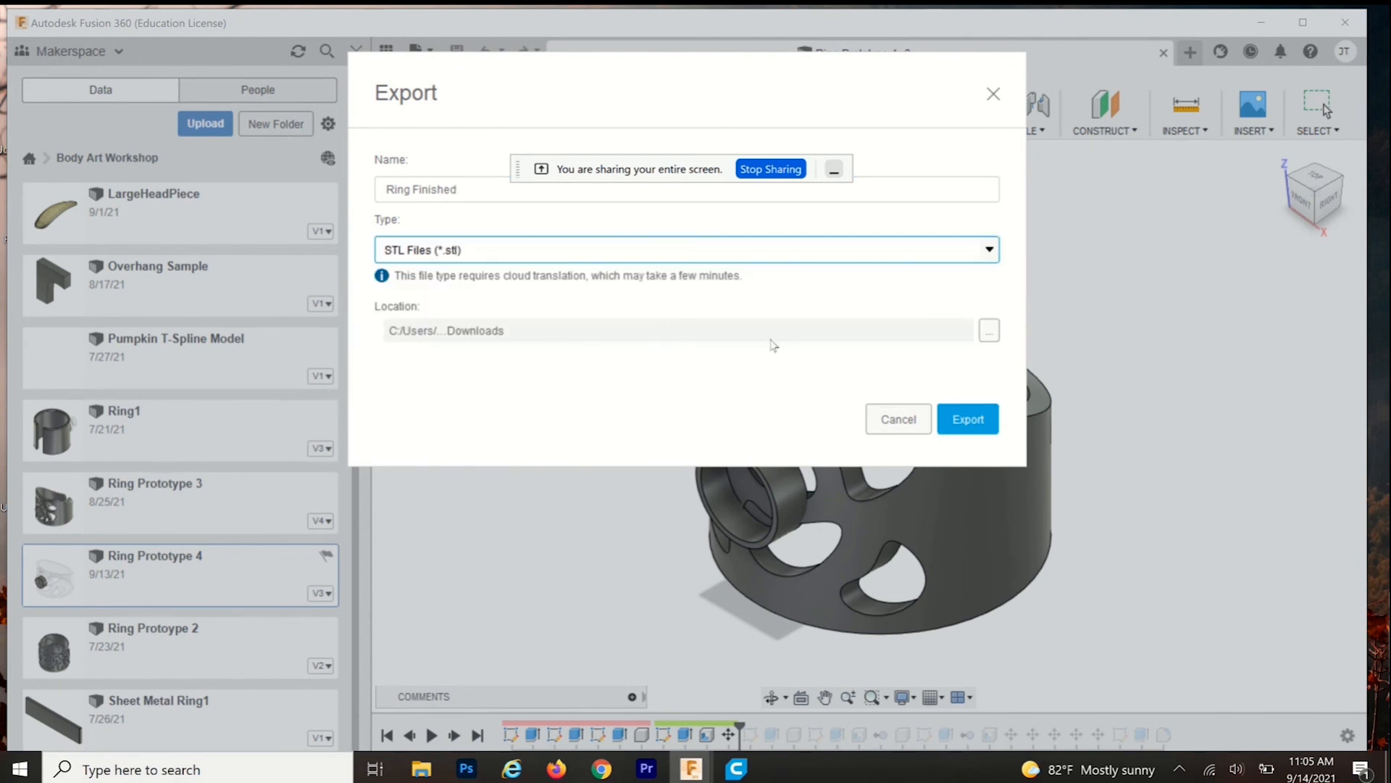
Step: Choose the Downloads folder as the save location and export the STL file
left_click(990, 331)
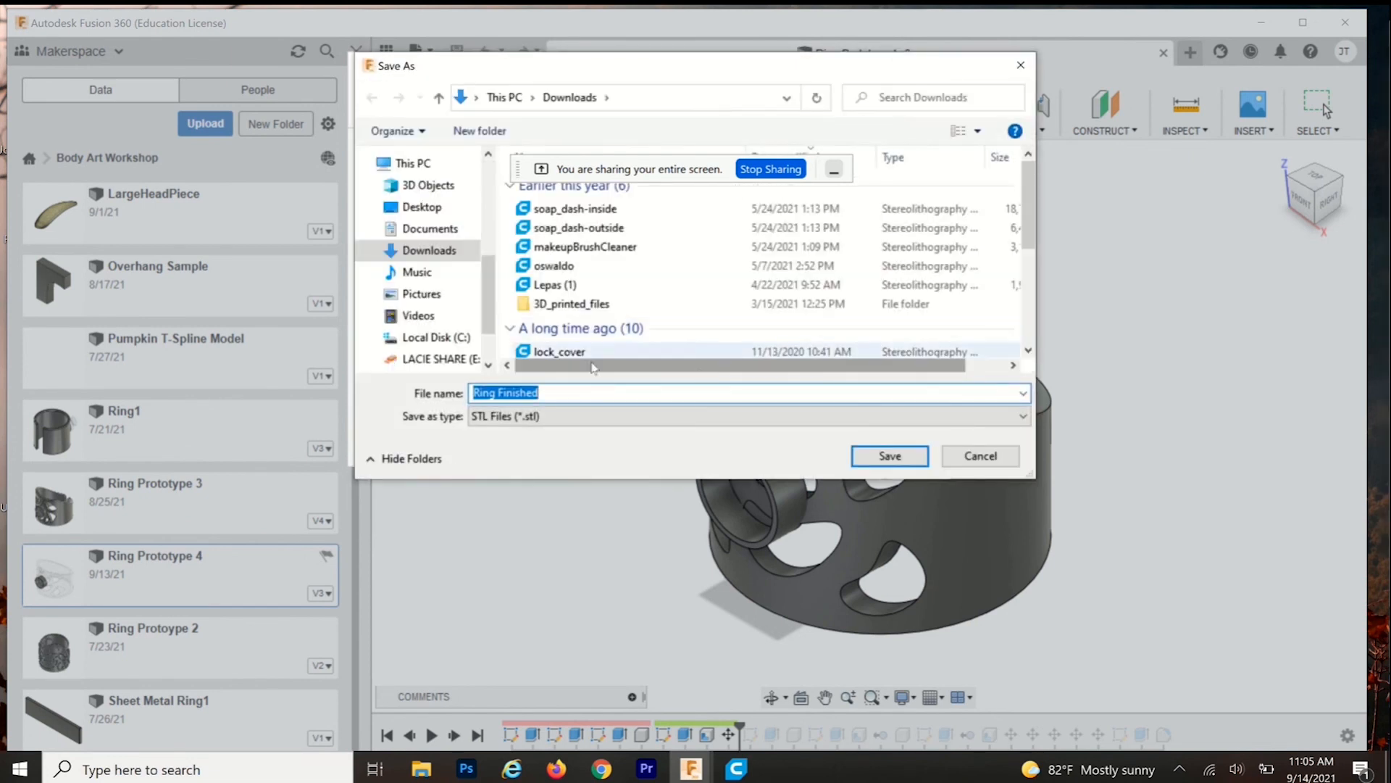
left_click(890, 455)
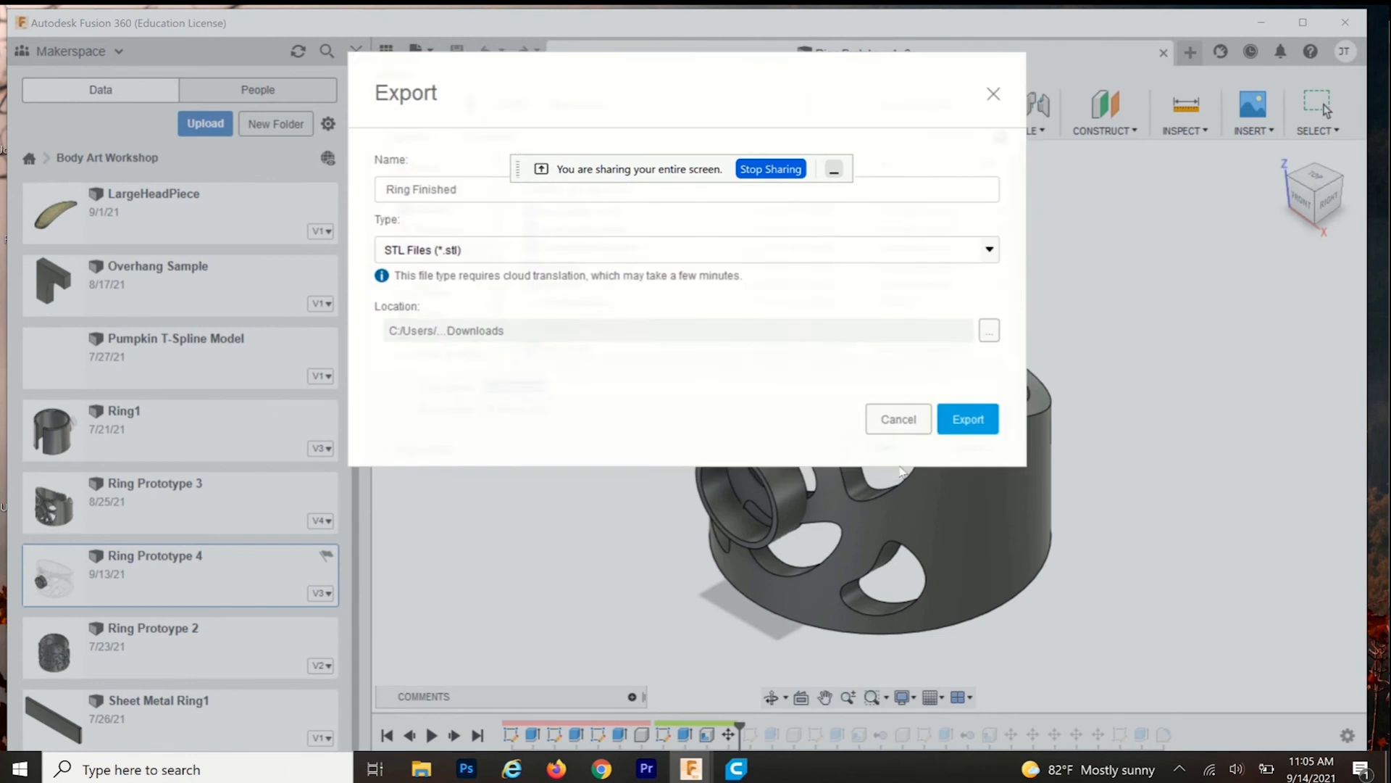
left_click(967, 427)
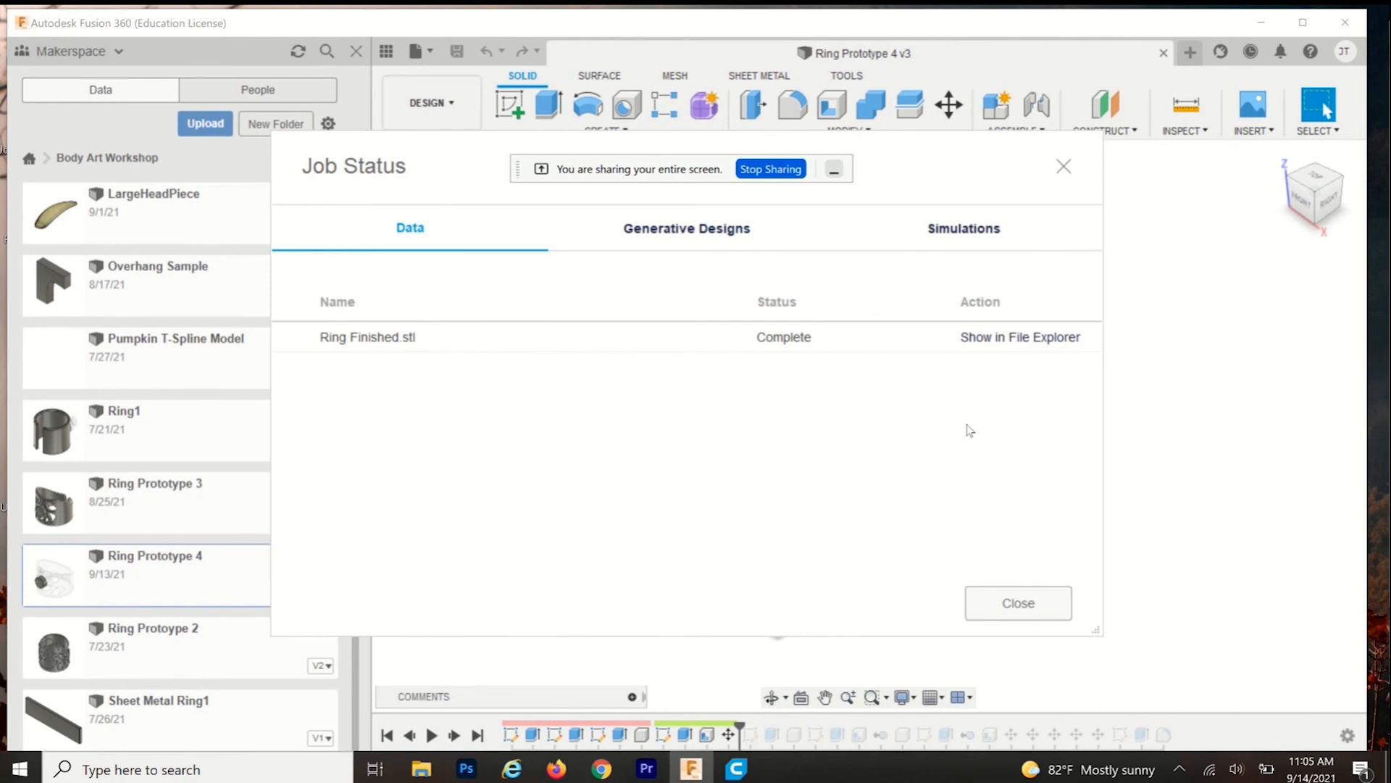
Step: Show the exported Ring Finished STL in File Explorer and open it in Ultimaker Cura
left_click(1008, 339)
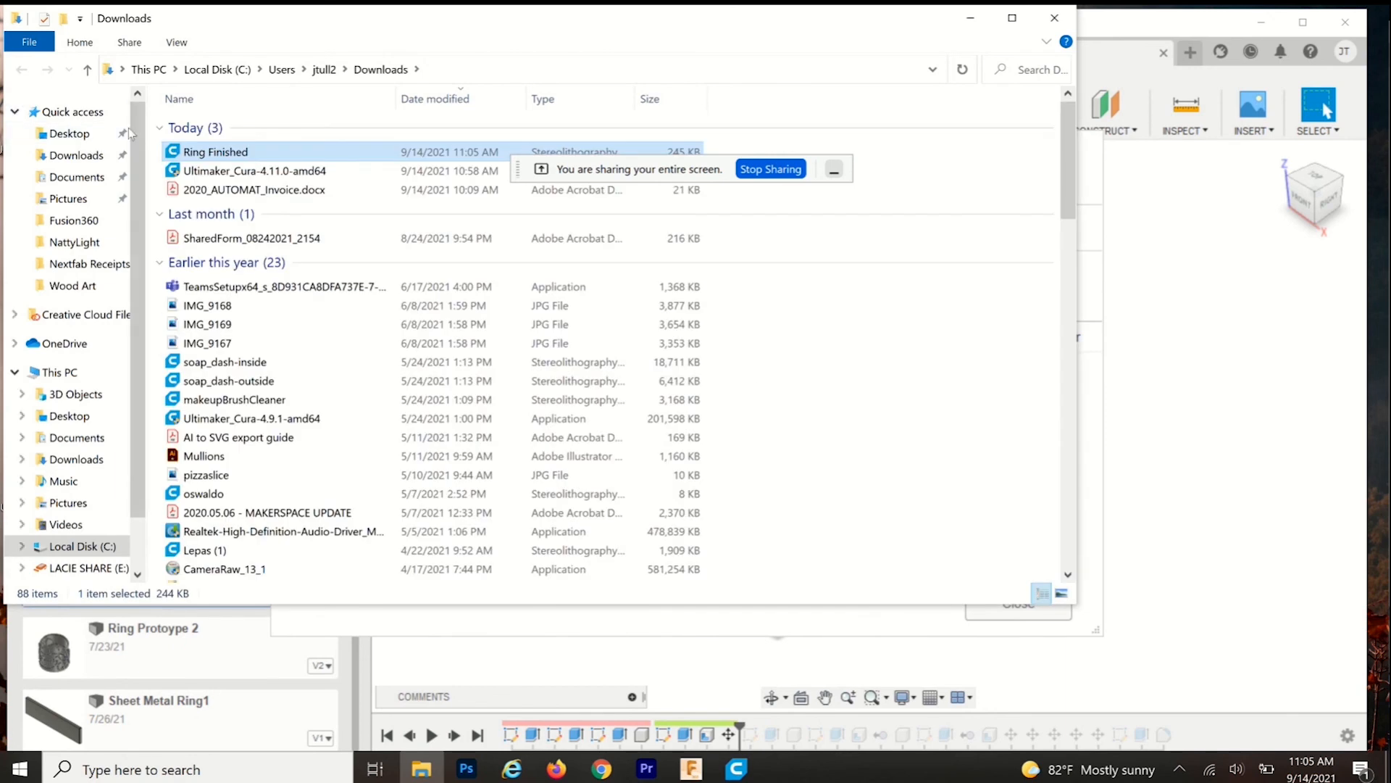
double_click(183, 154)
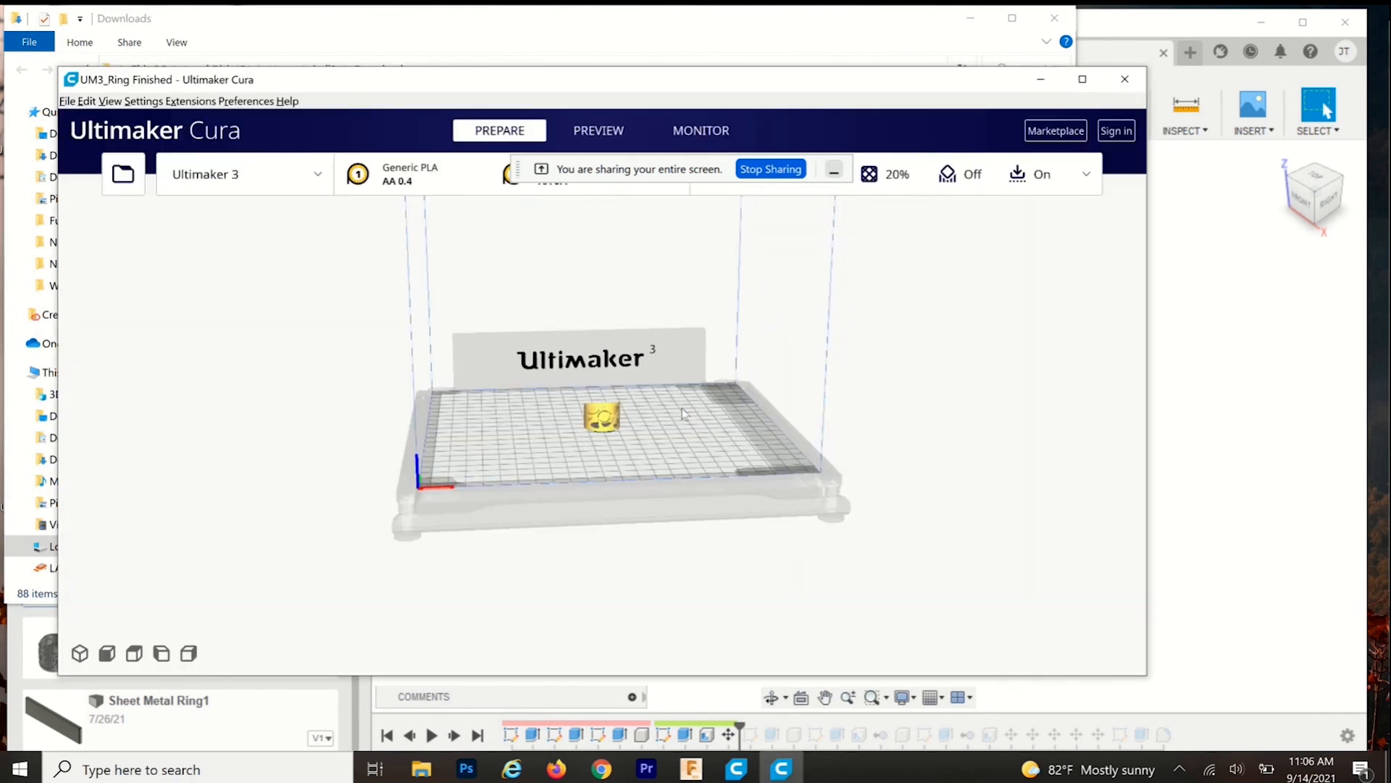
Step: Examine the imported ring closely and from different angles on the Ultimaker 3 build plate
scroll(665, 458, "down", 2)
scroll(667, 461, "up", 5)
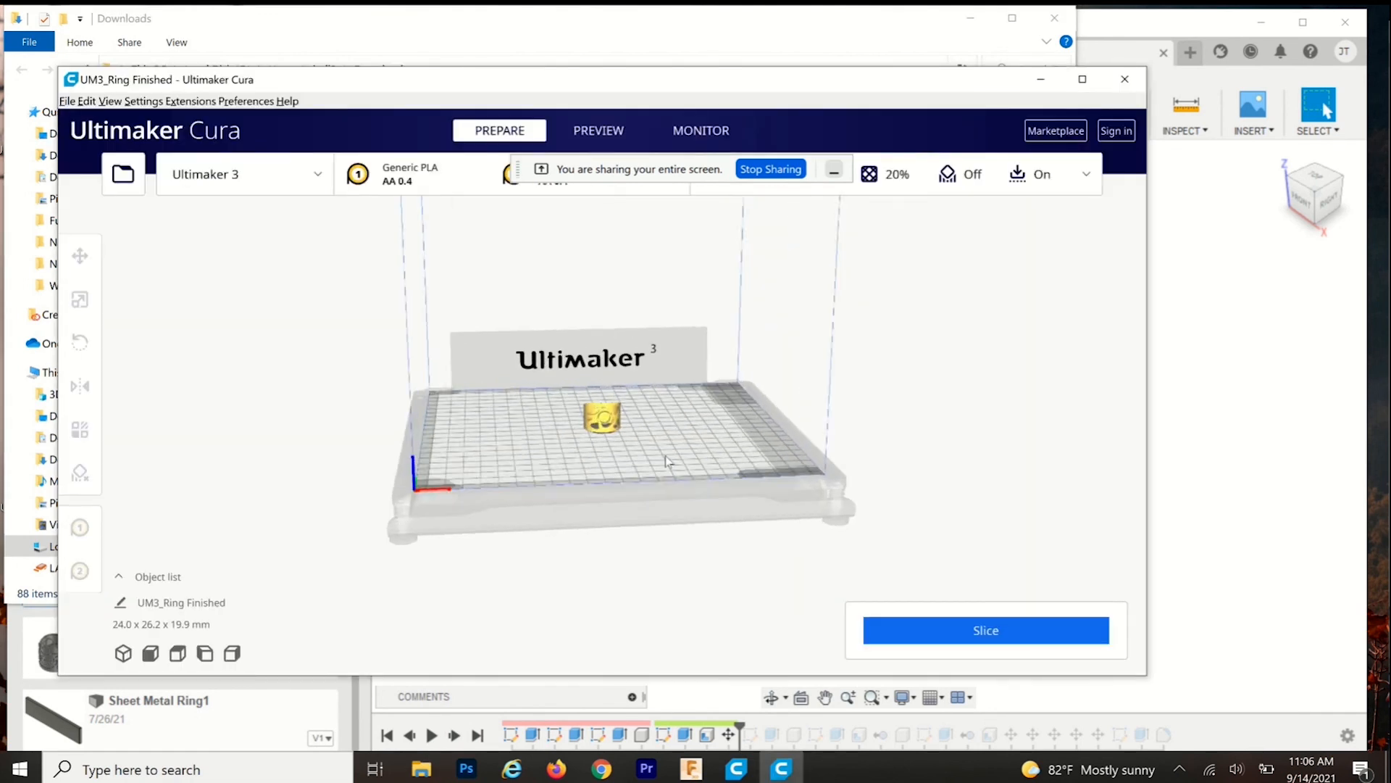
scroll(667, 462, "up", 4)
right_click_drag(667, 462, 616, 446)
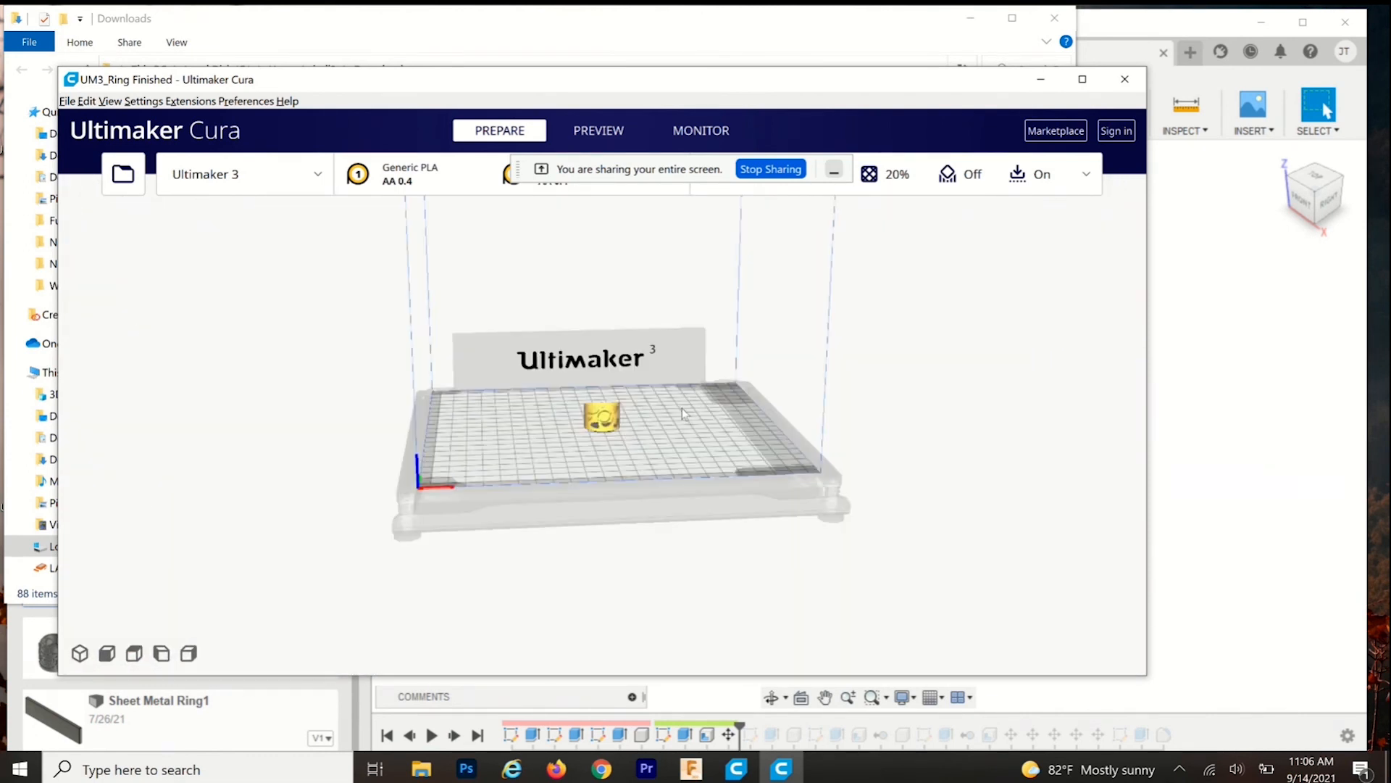
scroll(664, 458, "up", 4)
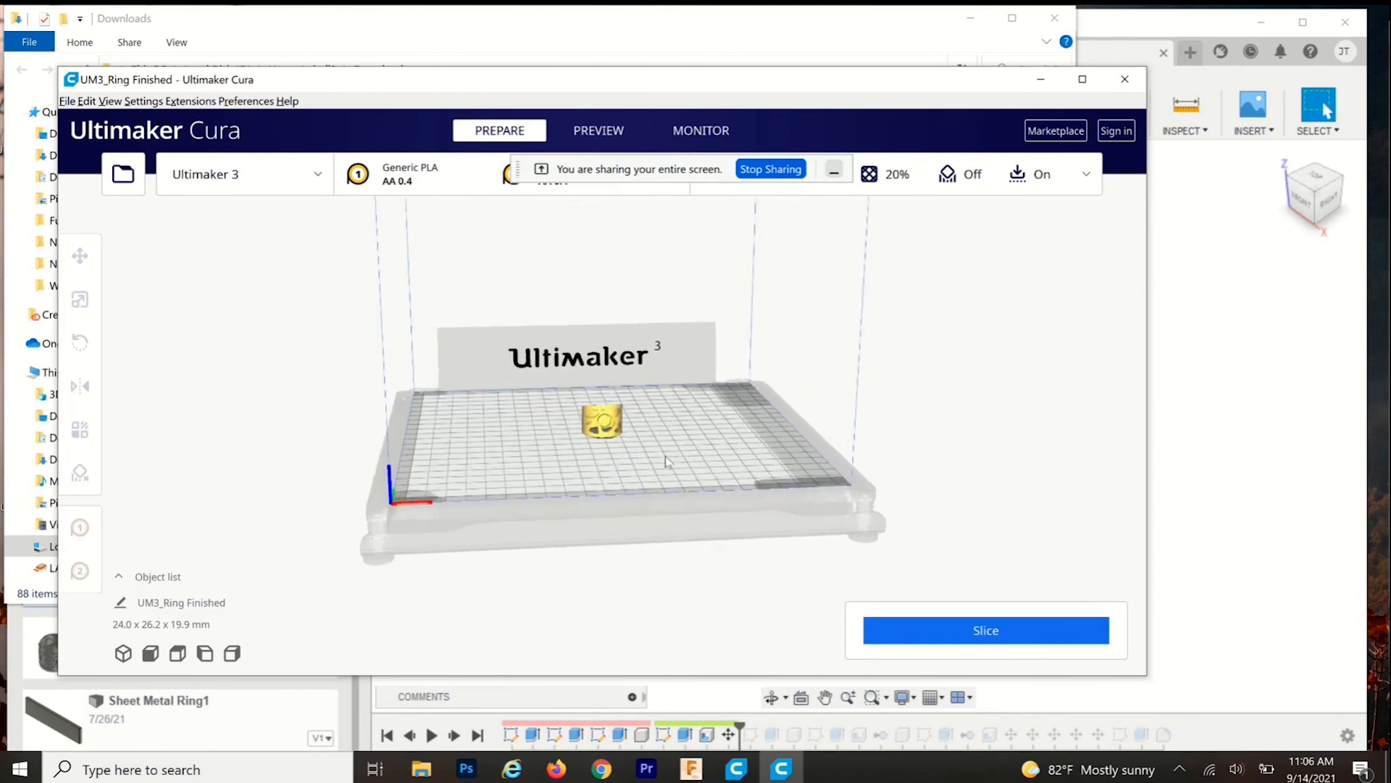
scroll(668, 465, "up", 2)
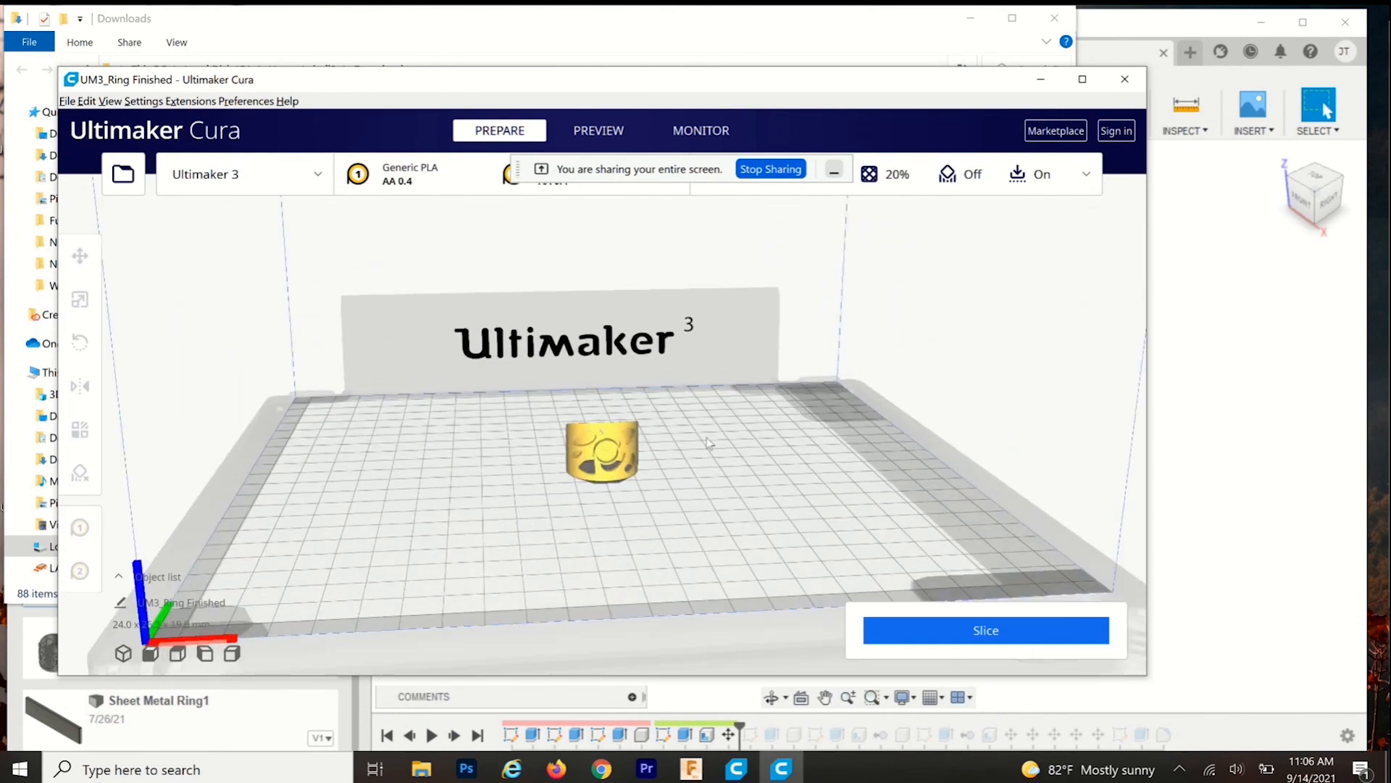
middle_click_drag(709, 457, 712, 476)
right_click_drag(697, 463, 594, 500)
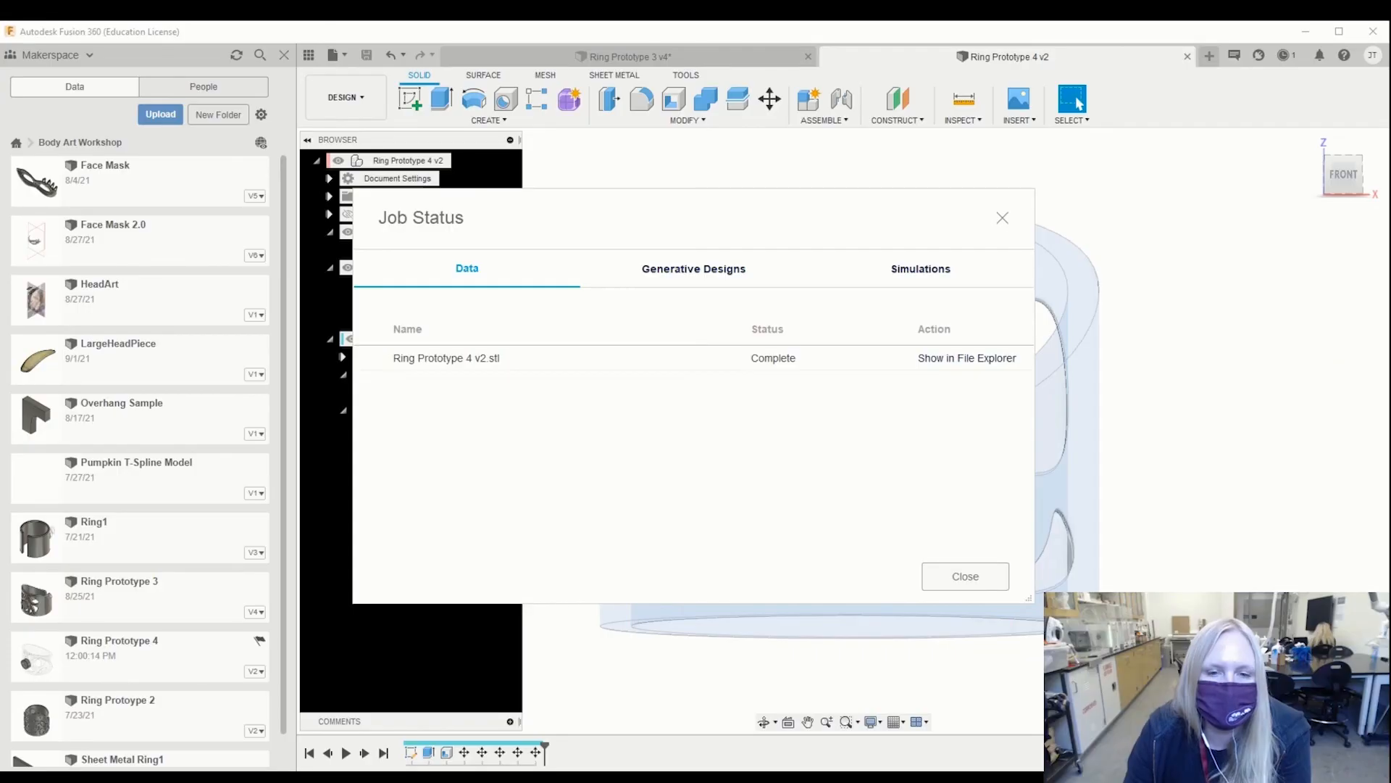